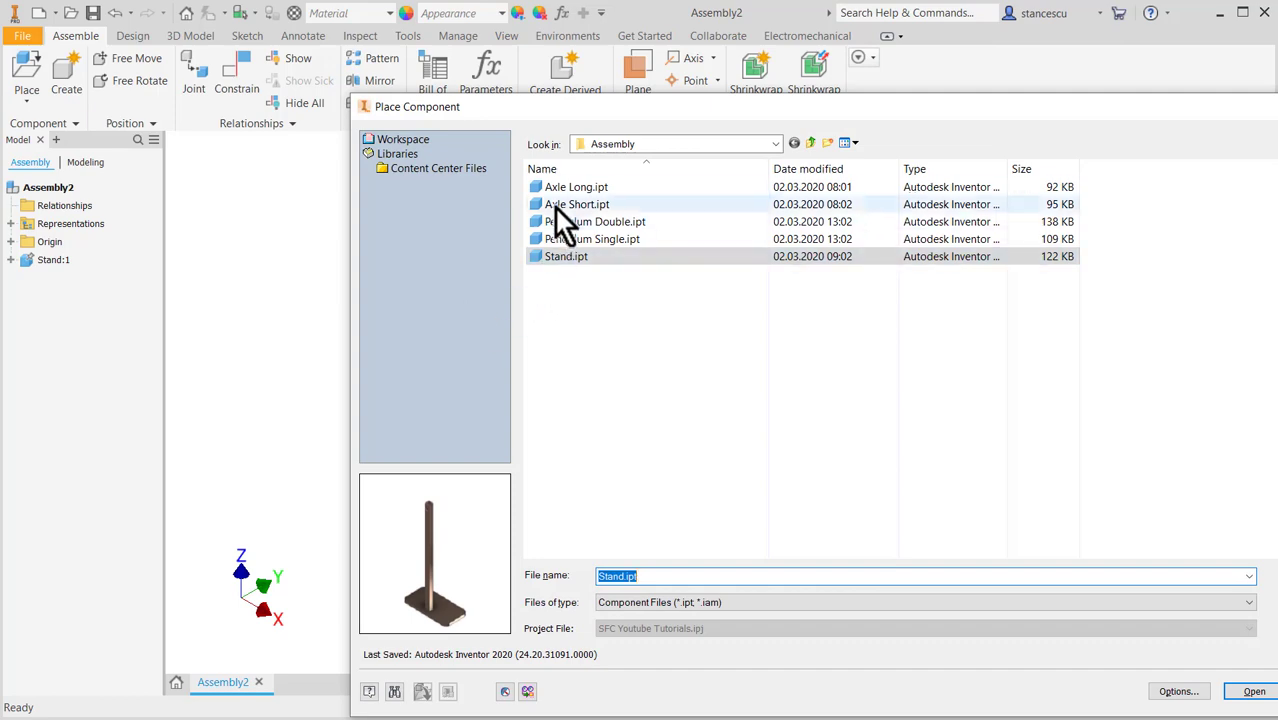
Place one instance each of Axle Long.ipt and Axle Short.ipt in the empty space beside the stand
left_click(564, 289)
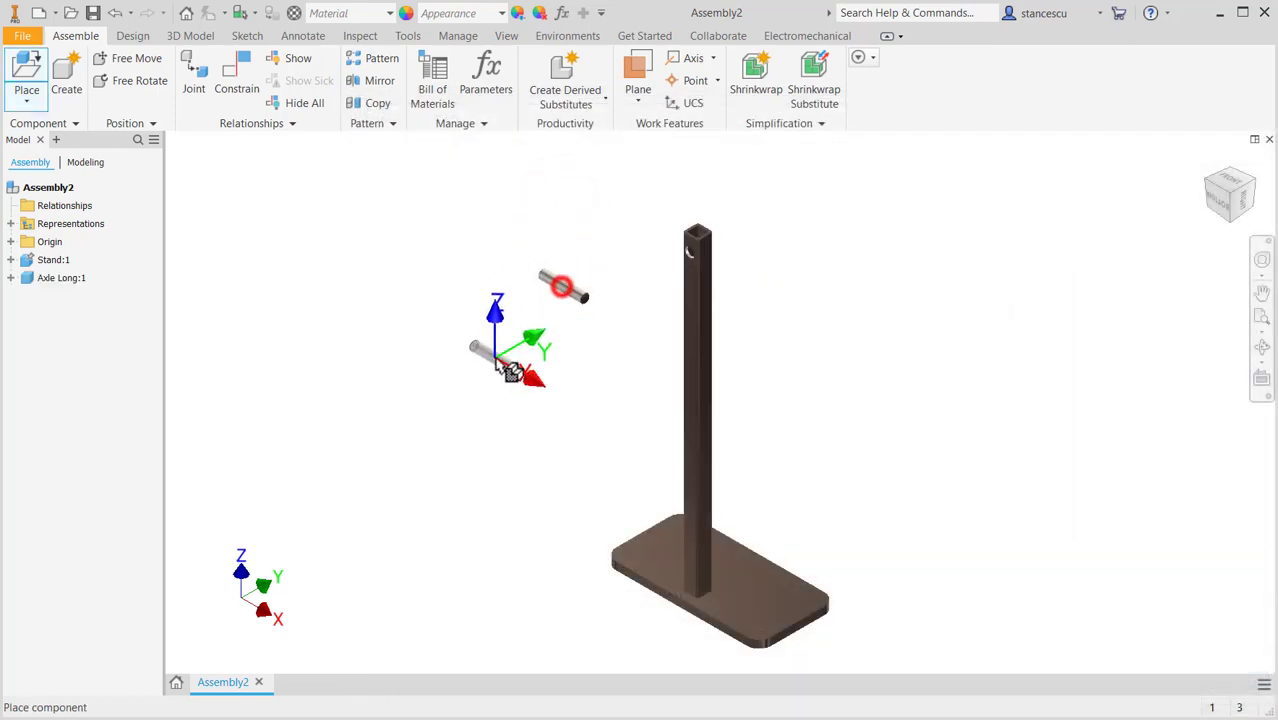
key("Escape")
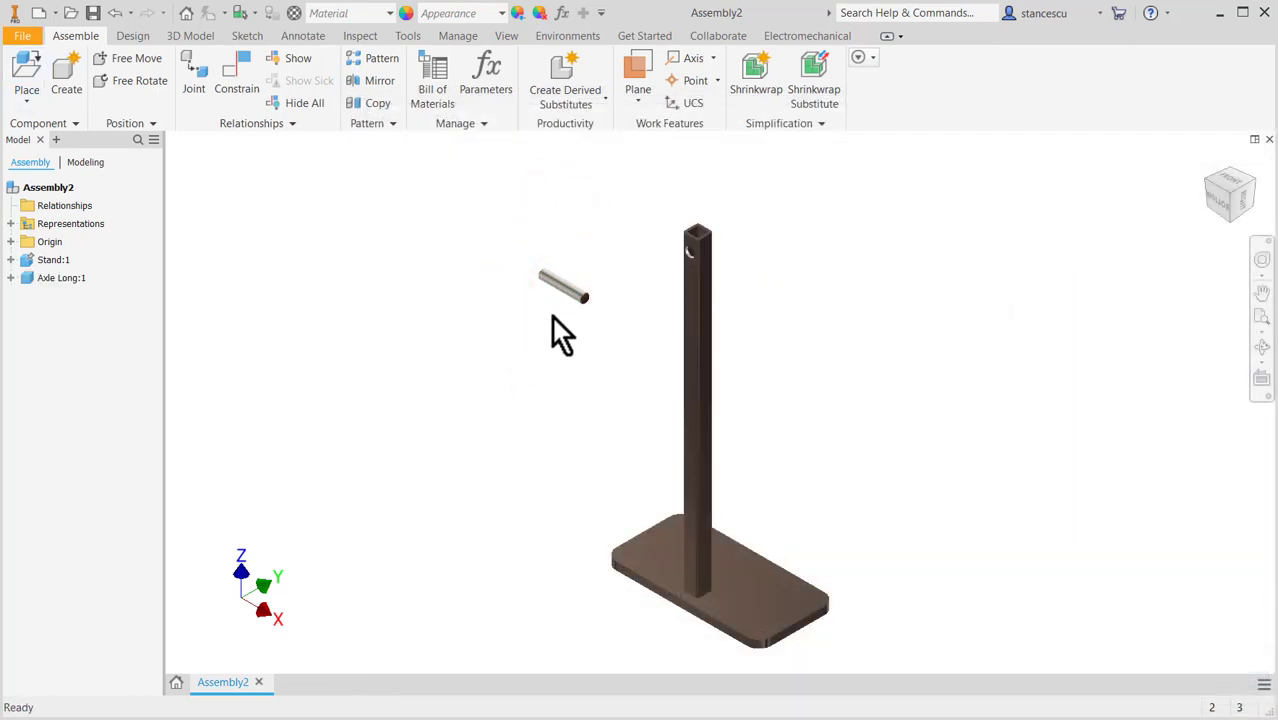
key("p")
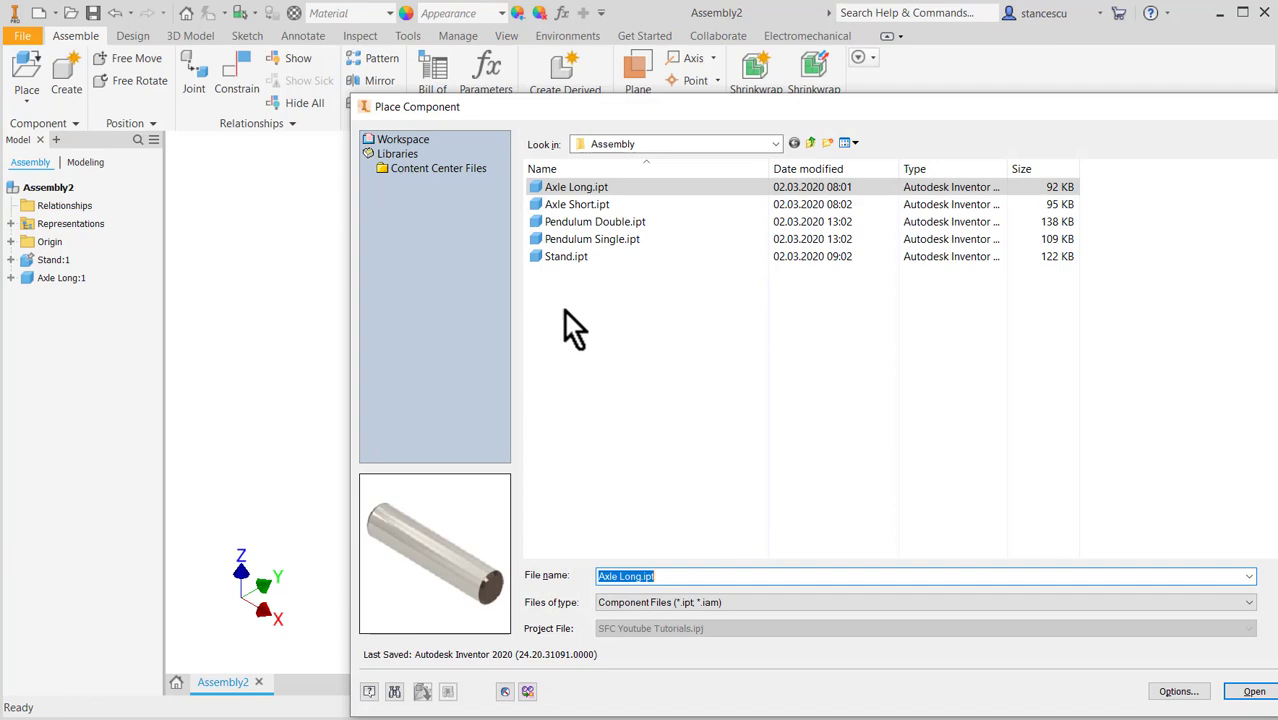
double_click(566, 206)
left_click(585, 372)
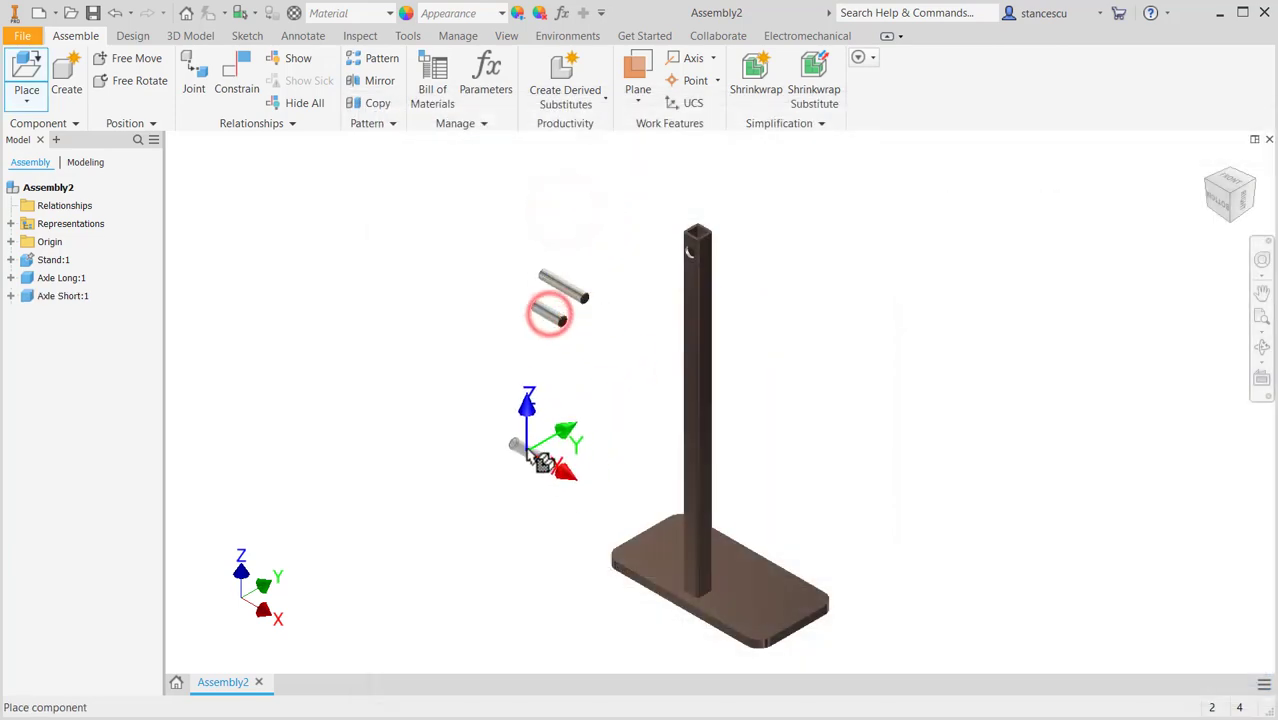
key("Escape")
Place one instance each of Pendulum Double.ipt and Pendulum Single.ipt in the empty space beside the stand
key("p")
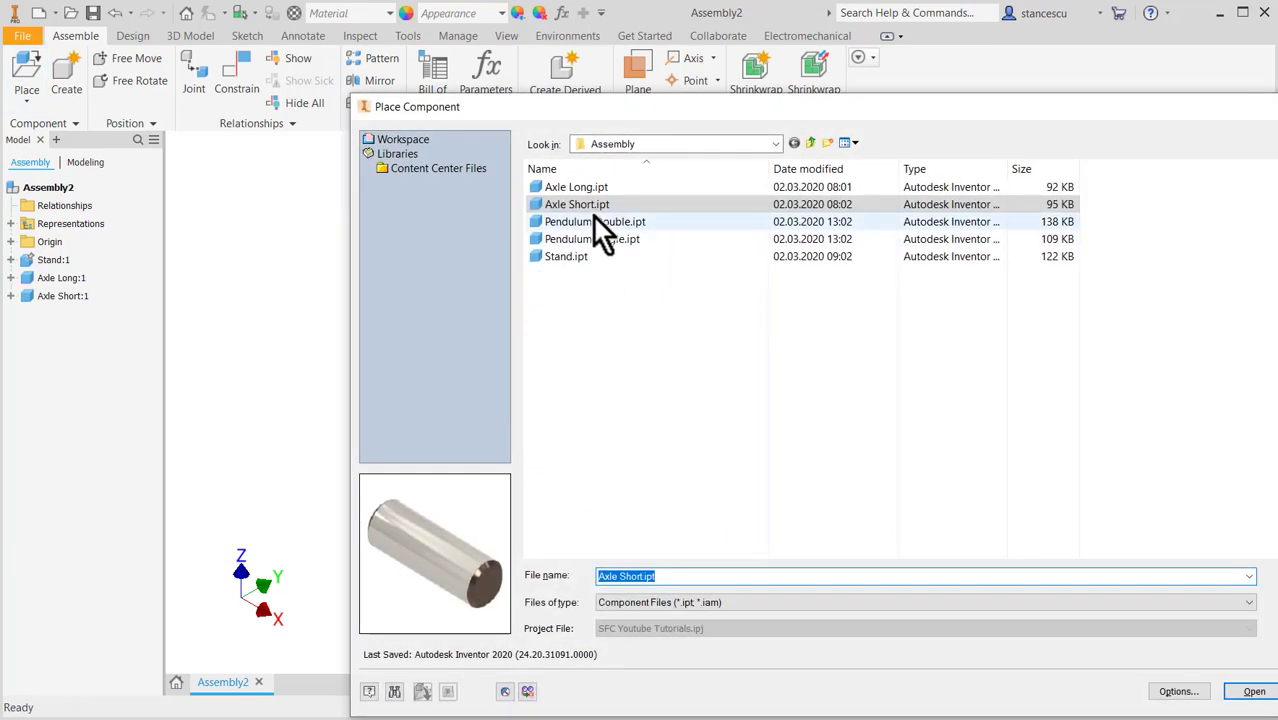
double_click(599, 220)
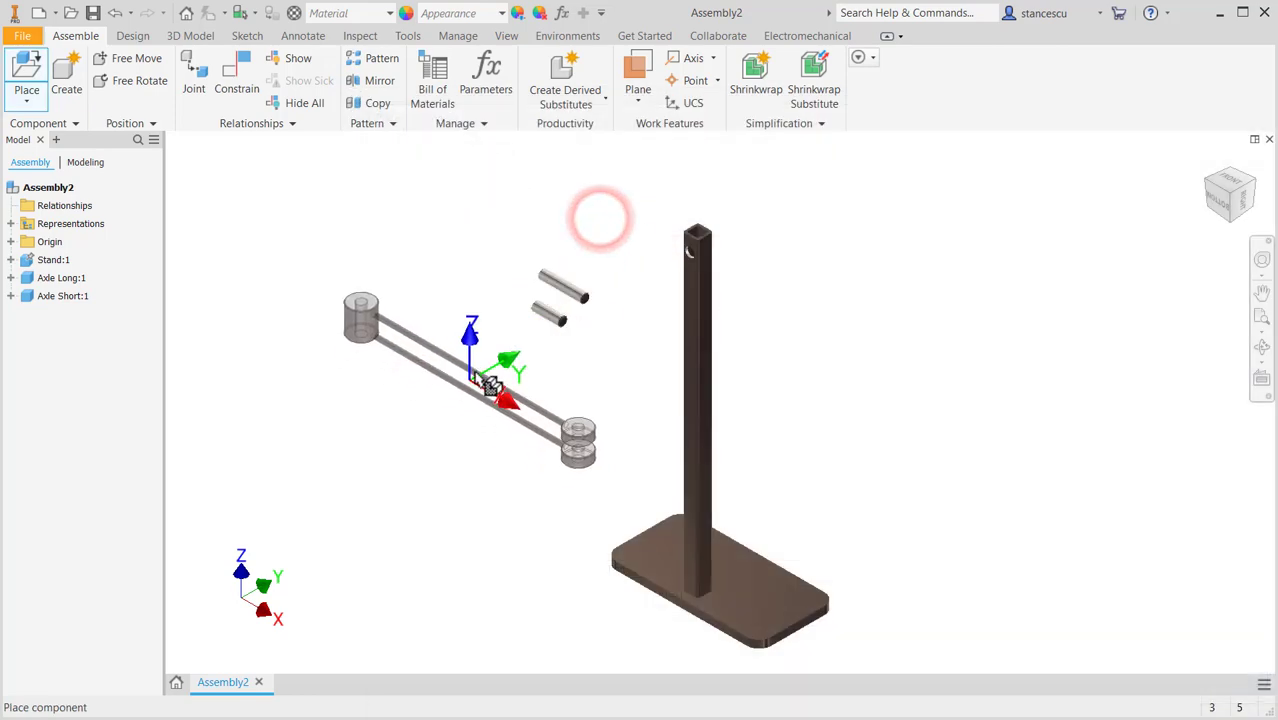
left_click(496, 350)
key("Escape")
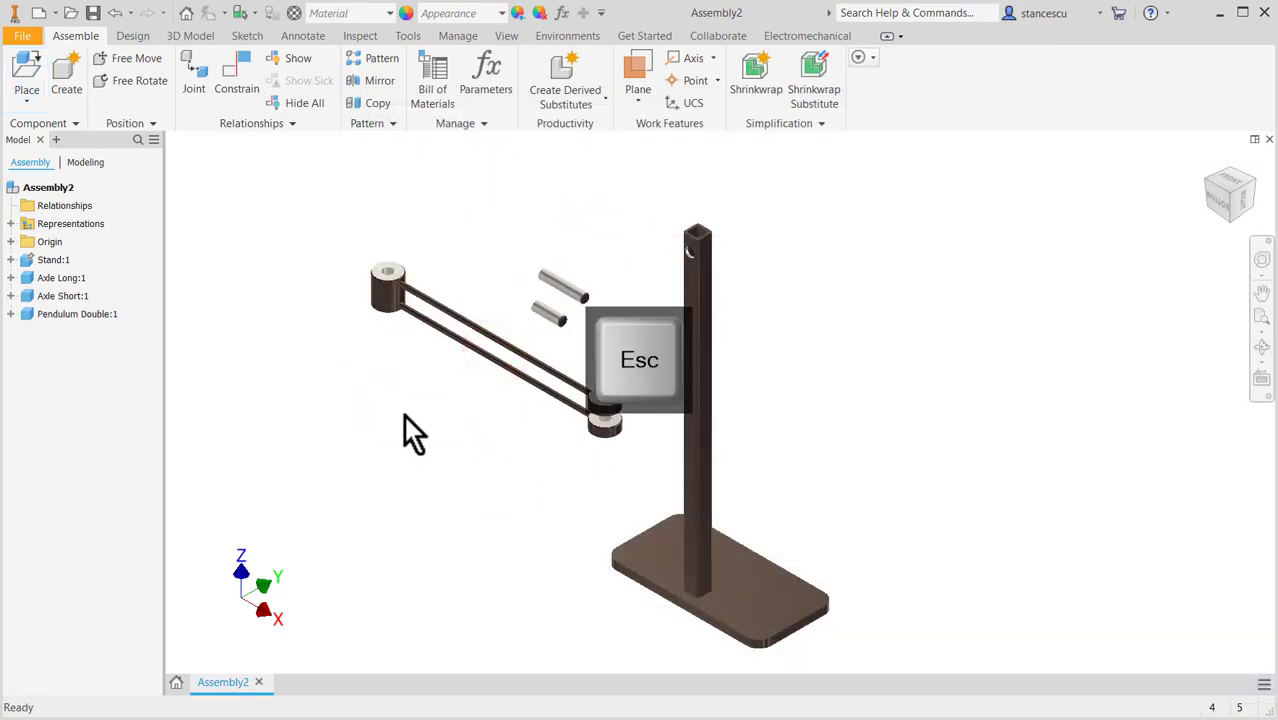
key("p")
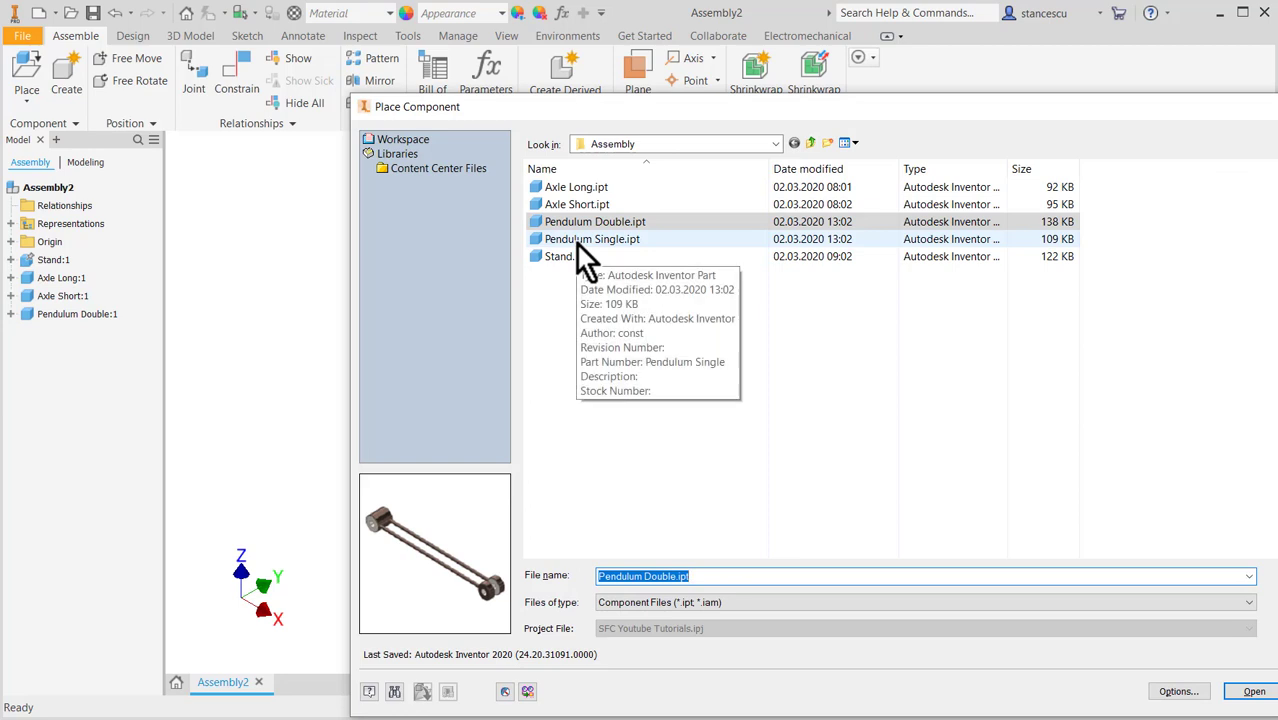
double_click(576, 242)
left_click(439, 428)
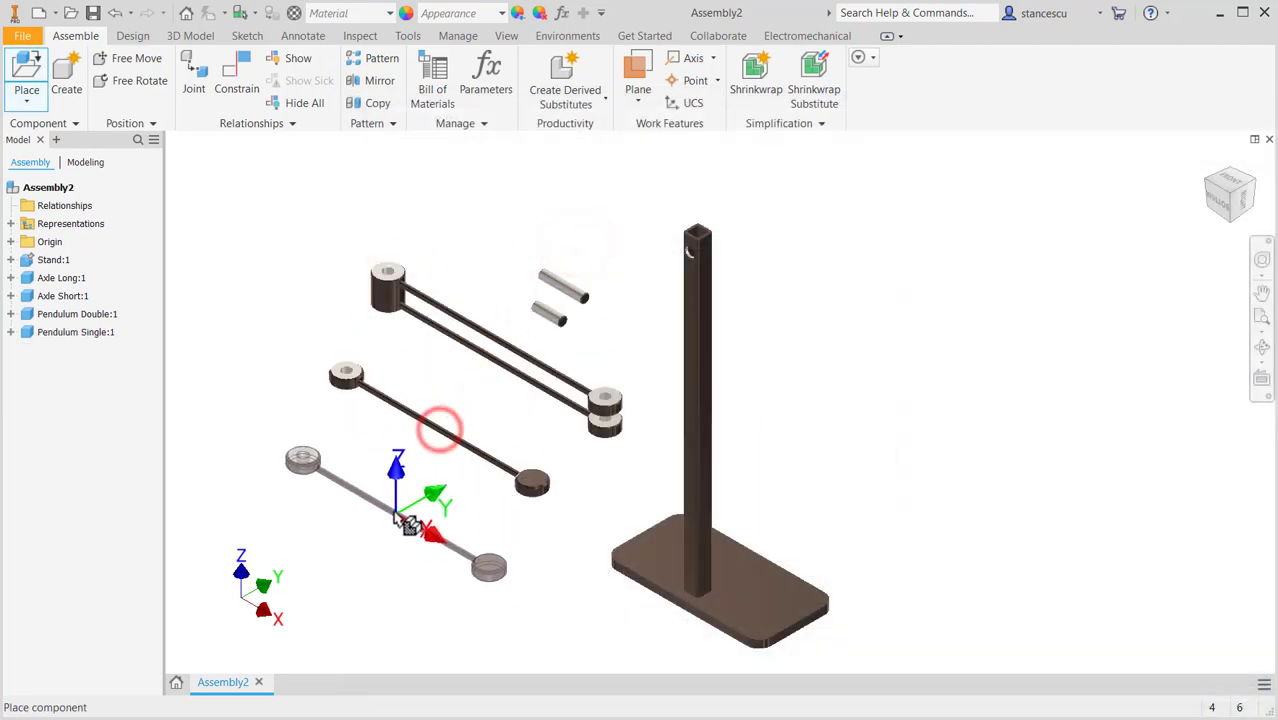
key("Escape")
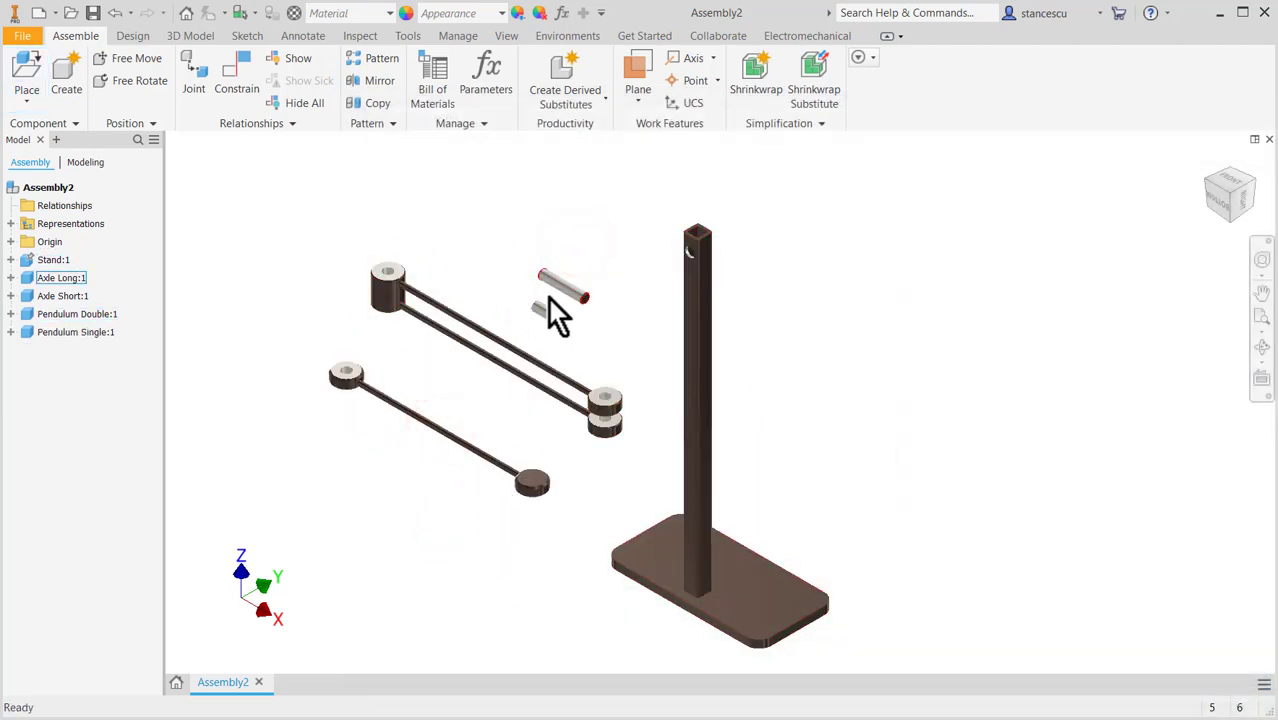
Add an aligned Insert constraint with 0 mm offset between the long axle's end edge and the hole near the stand's upper end
scroll(590, 355, "up", 3)
middle_click_drag(592, 353, 725, 419)
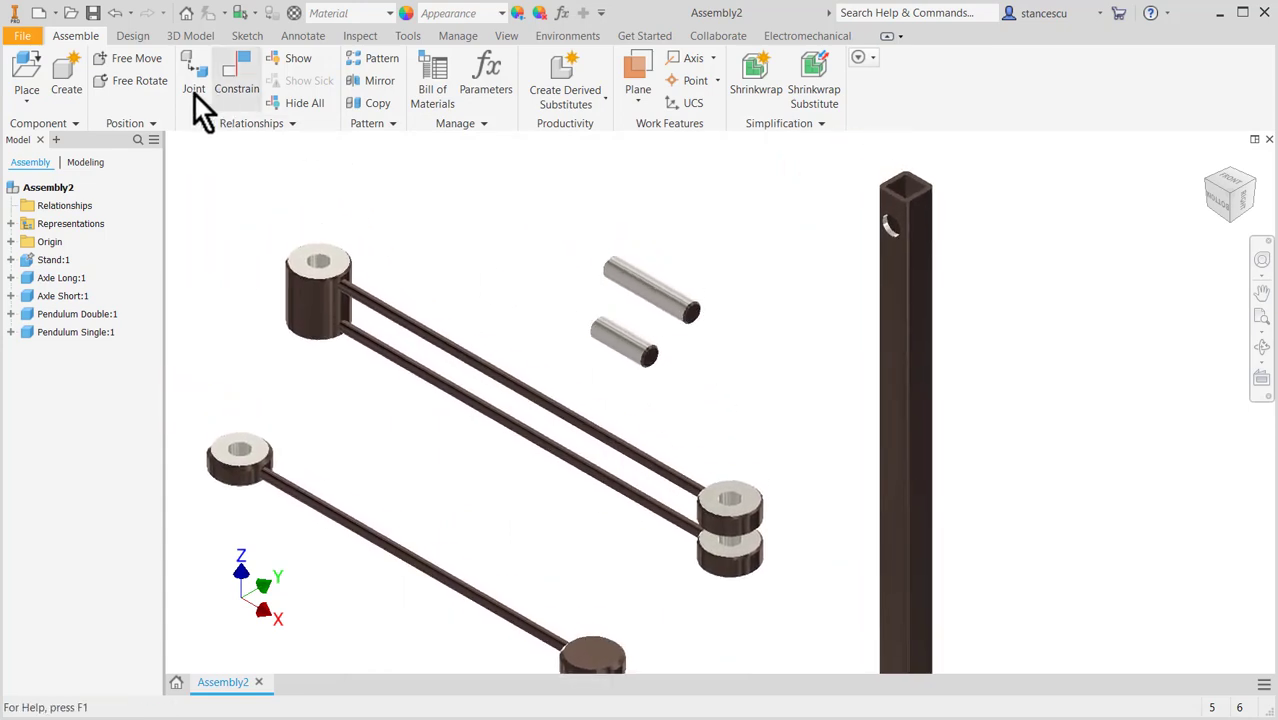
left_click(224, 76)
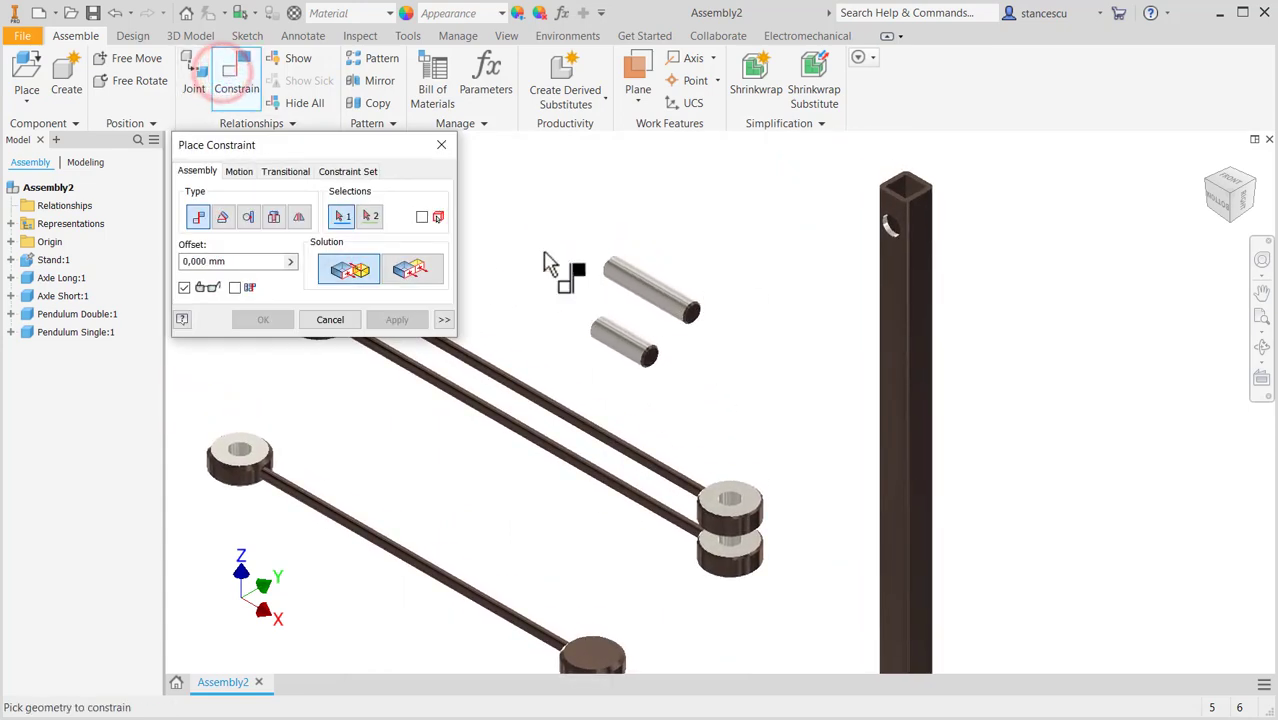
left_click(273, 217)
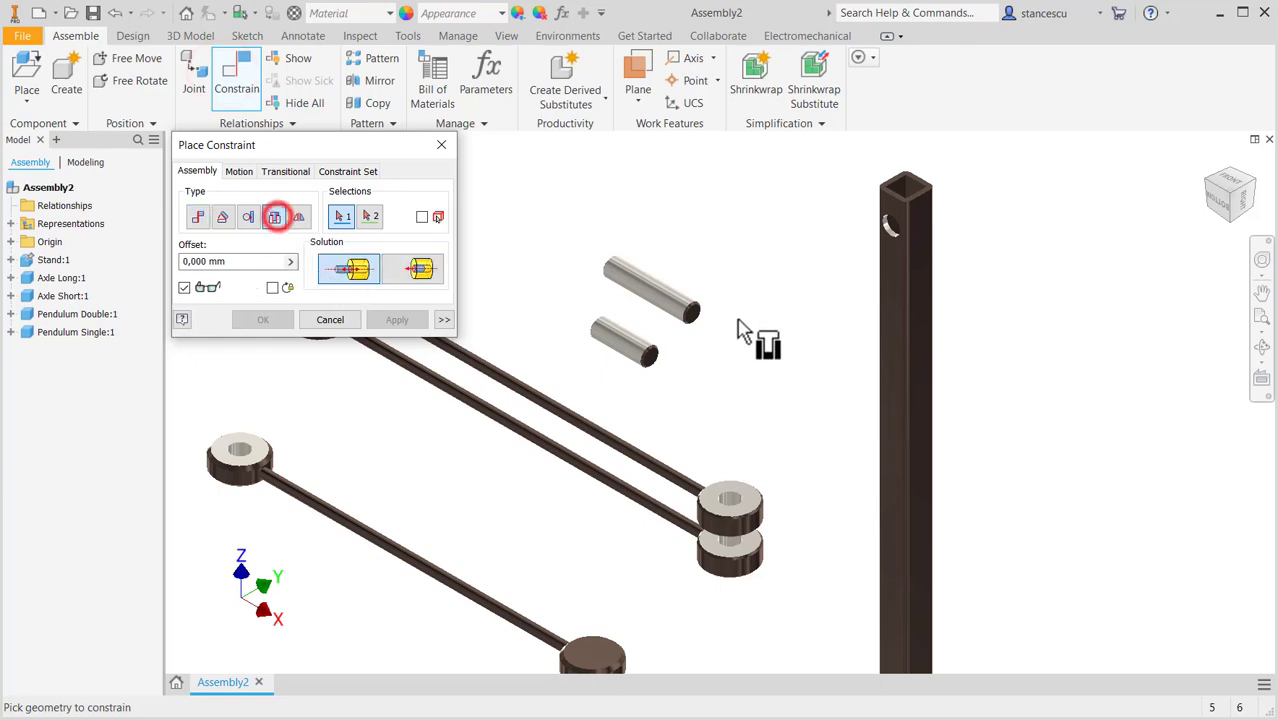
scroll(695, 322, "down", 5)
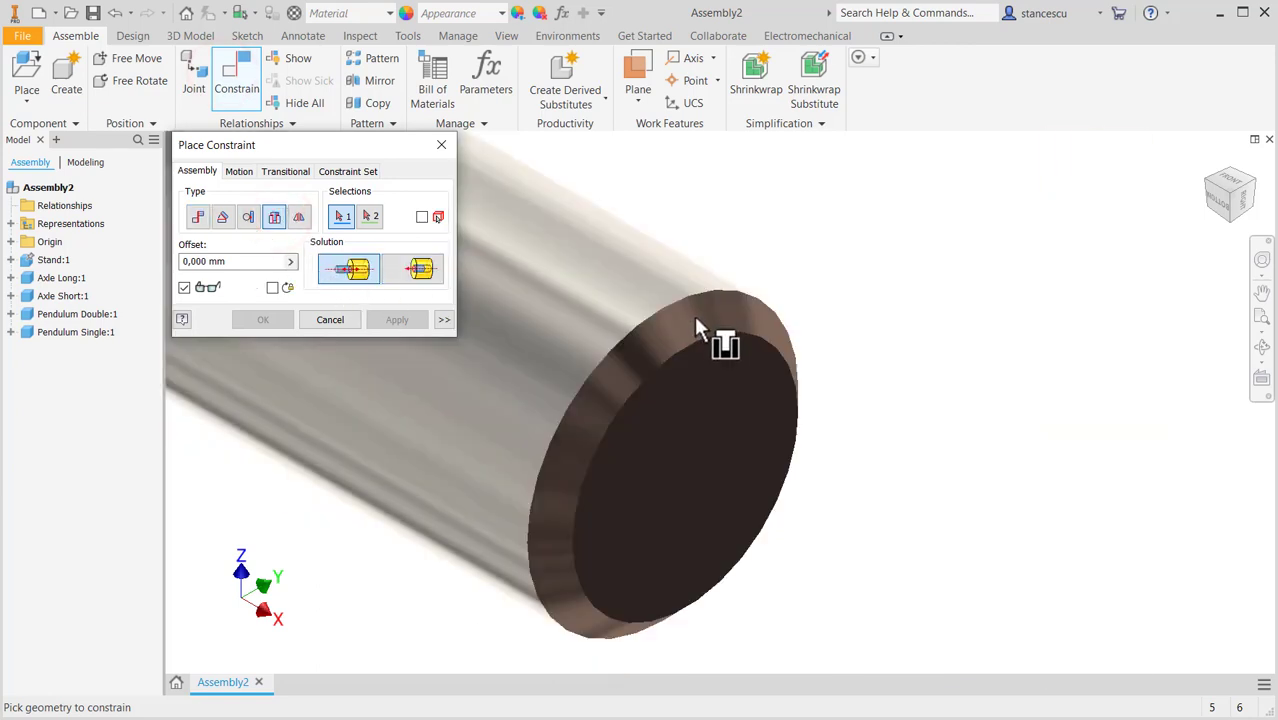
left_click(420, 270)
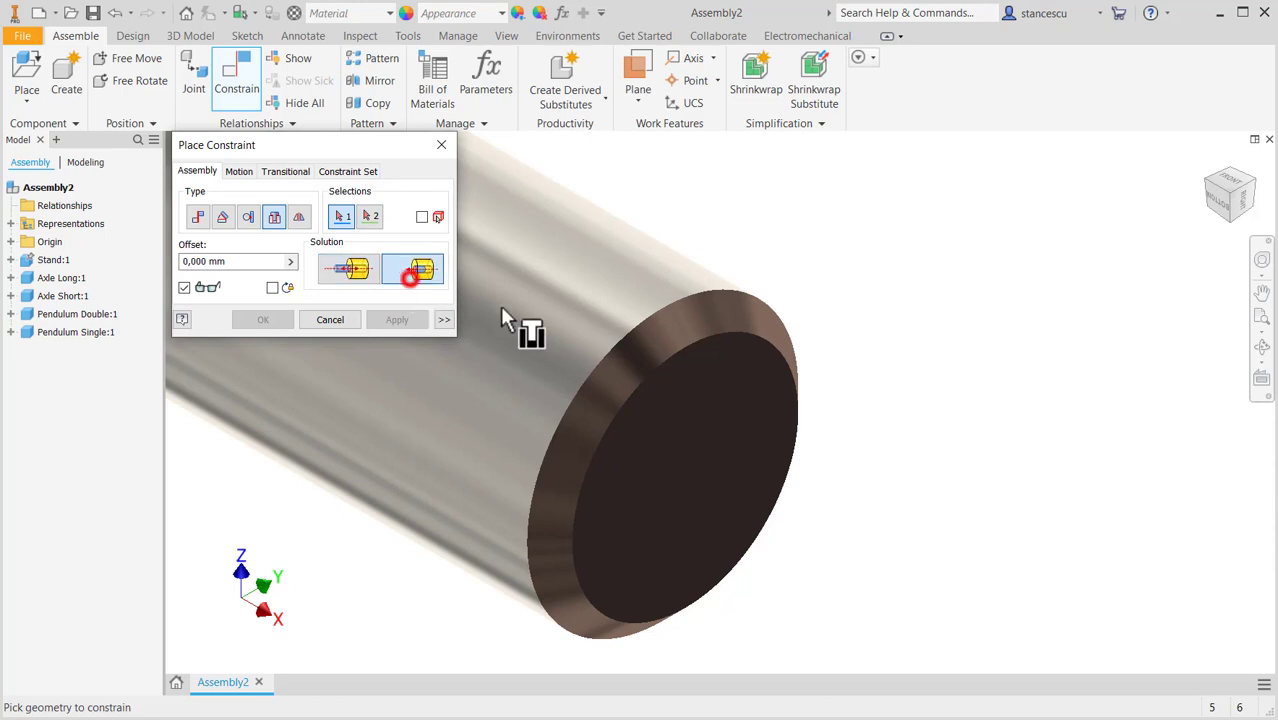
left_click(685, 345)
scroll(870, 390, "up", 5)
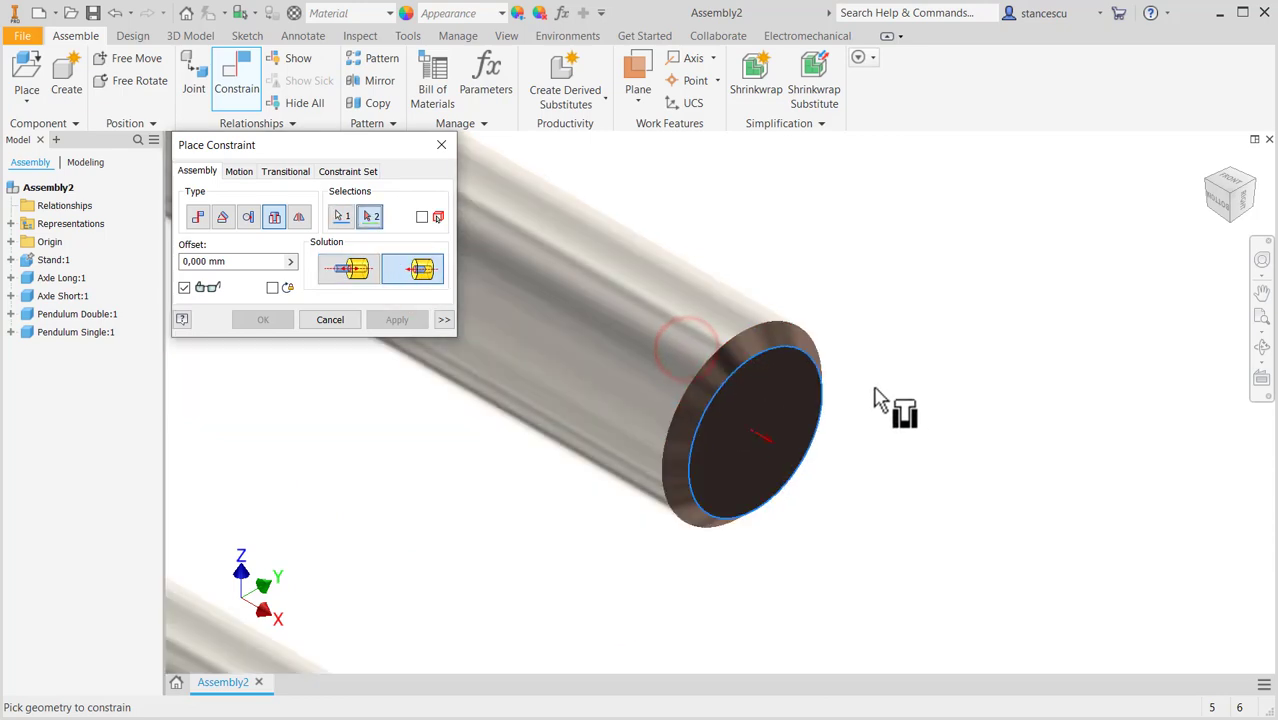
scroll(958, 414, "up", 2)
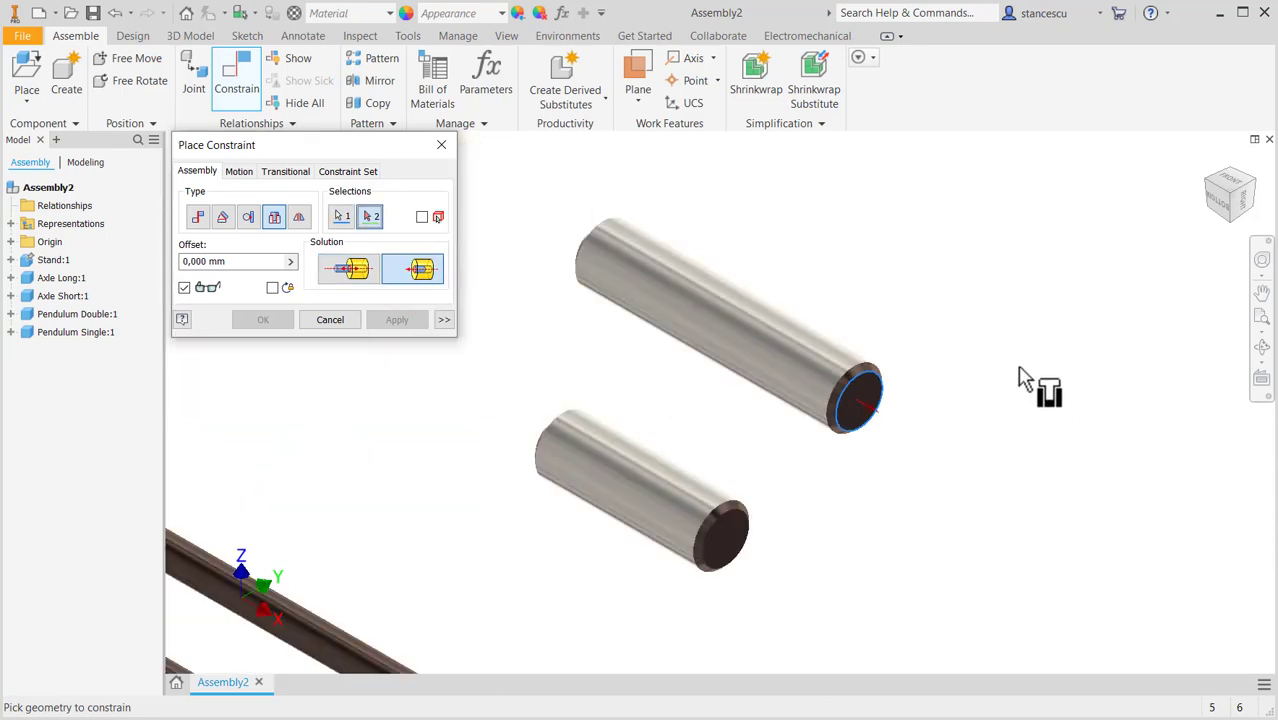
scroll(1084, 391, "up", 3)
middle_click_drag(1084, 391, 981, 300)
scroll(678, 455, "down", 3)
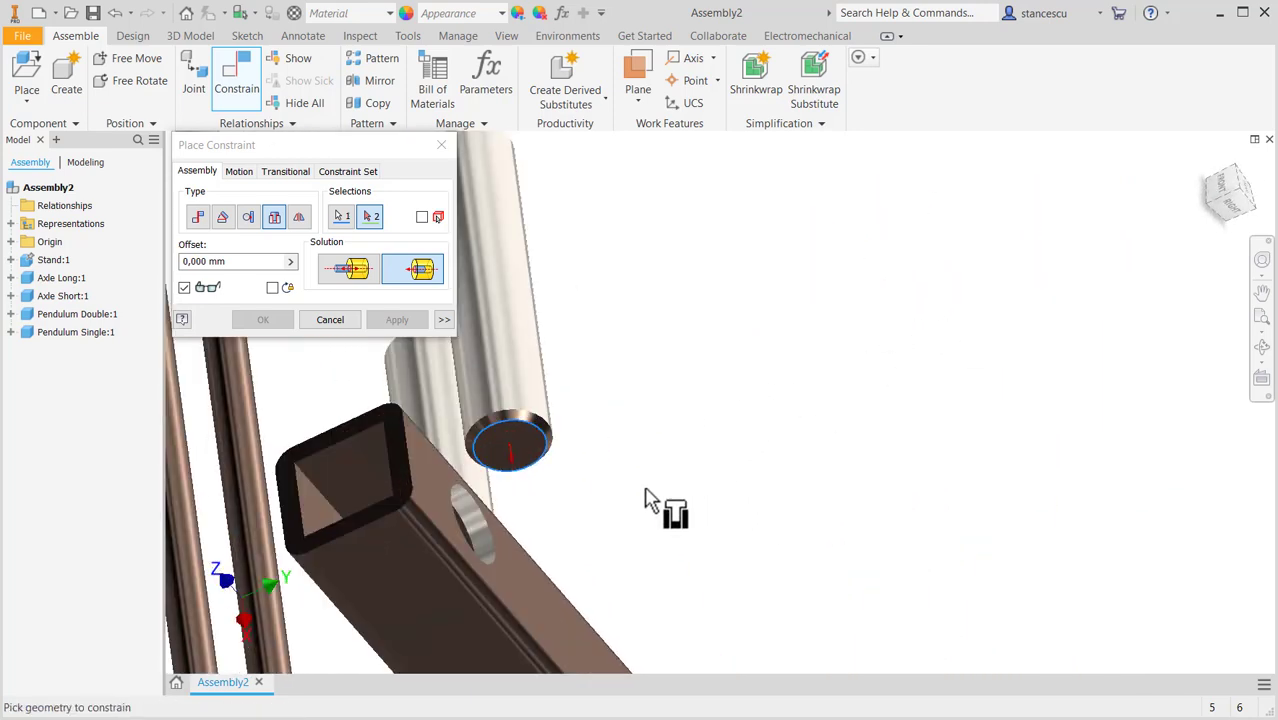
left_click(498, 549)
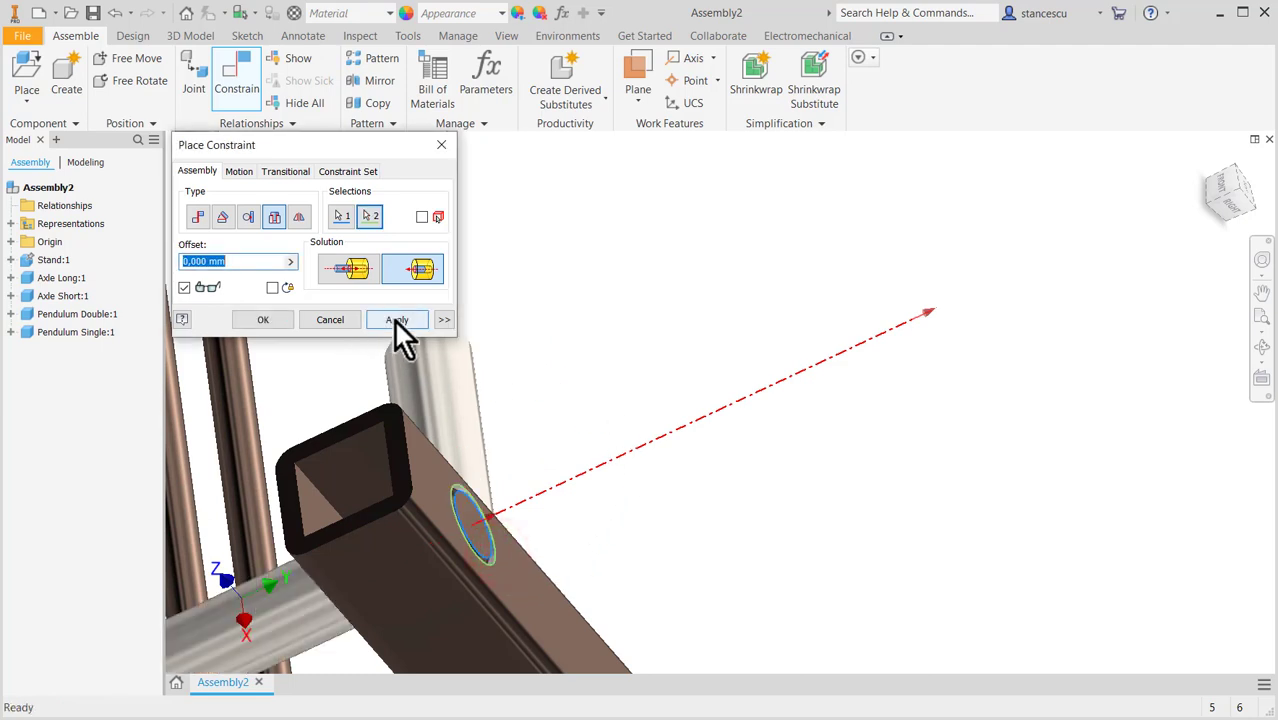
left_click(394, 319)
Mount the double pendulum's long hub on the long axle with an opposed Insert constraint at 0 mm offset
middle_click_drag(948, 362, 972, 384, "shift")
scroll(964, 385, "up", 2)
key("F6")
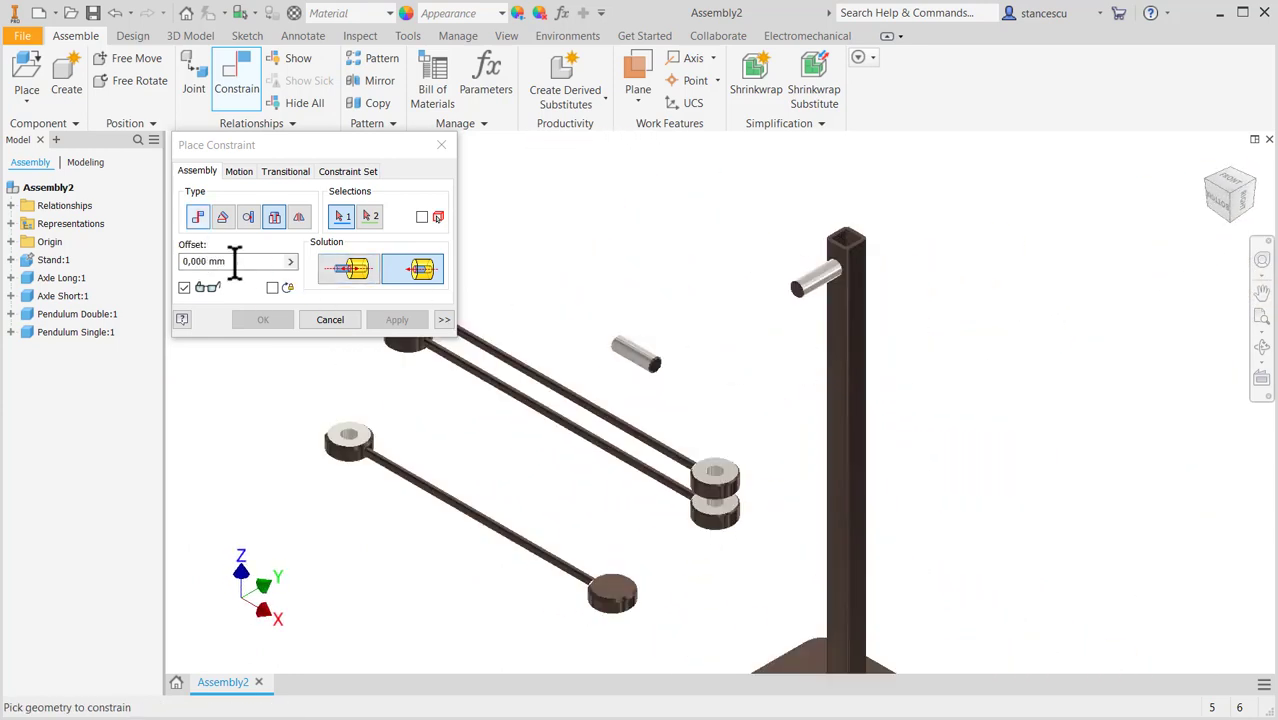
left_click(349, 264)
mouse_move(632, 322)
middle_mouse_down()
mouse_move(667, 315)
mouse_move(771, 335)
middle_mouse_up()
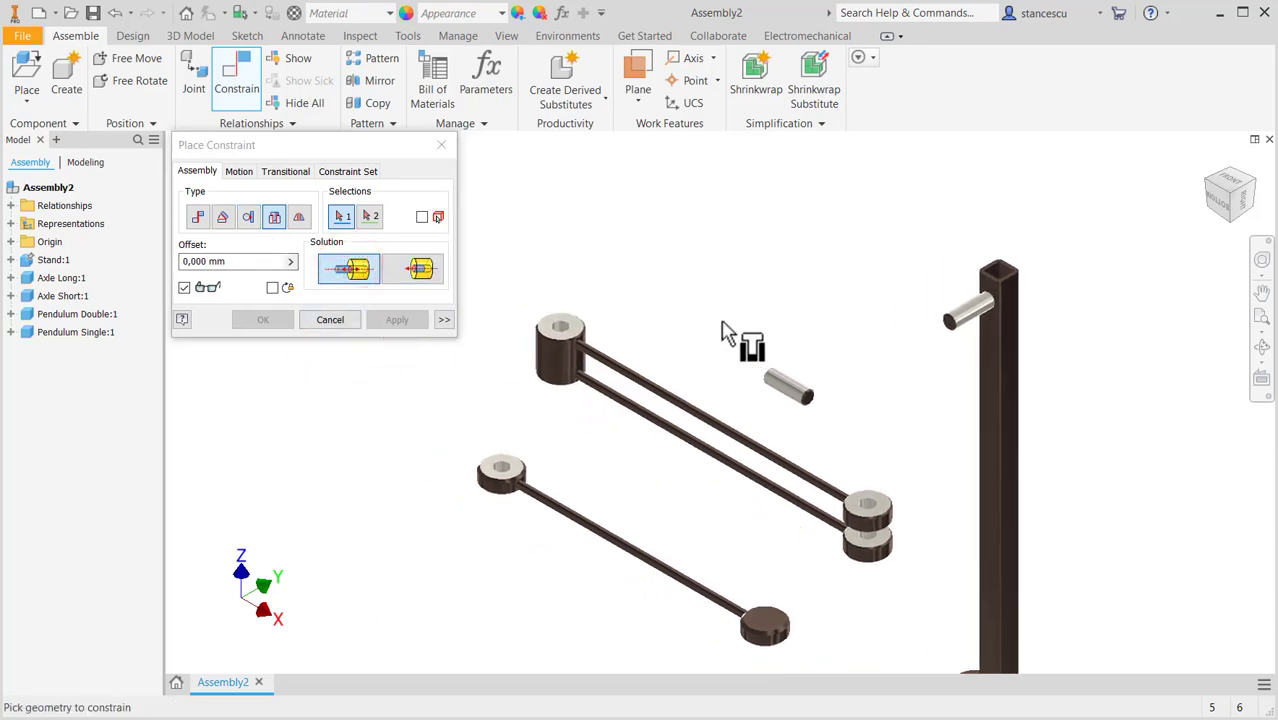
left_click(585, 340)
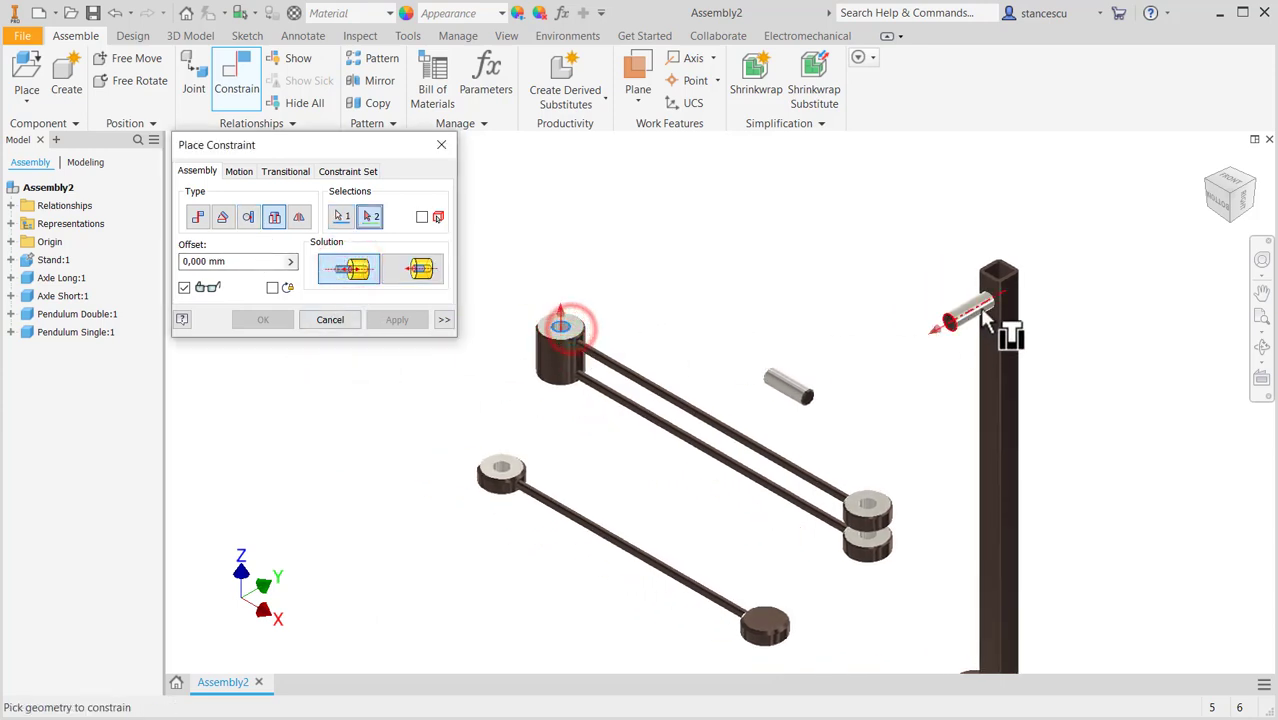
left_click(985, 303)
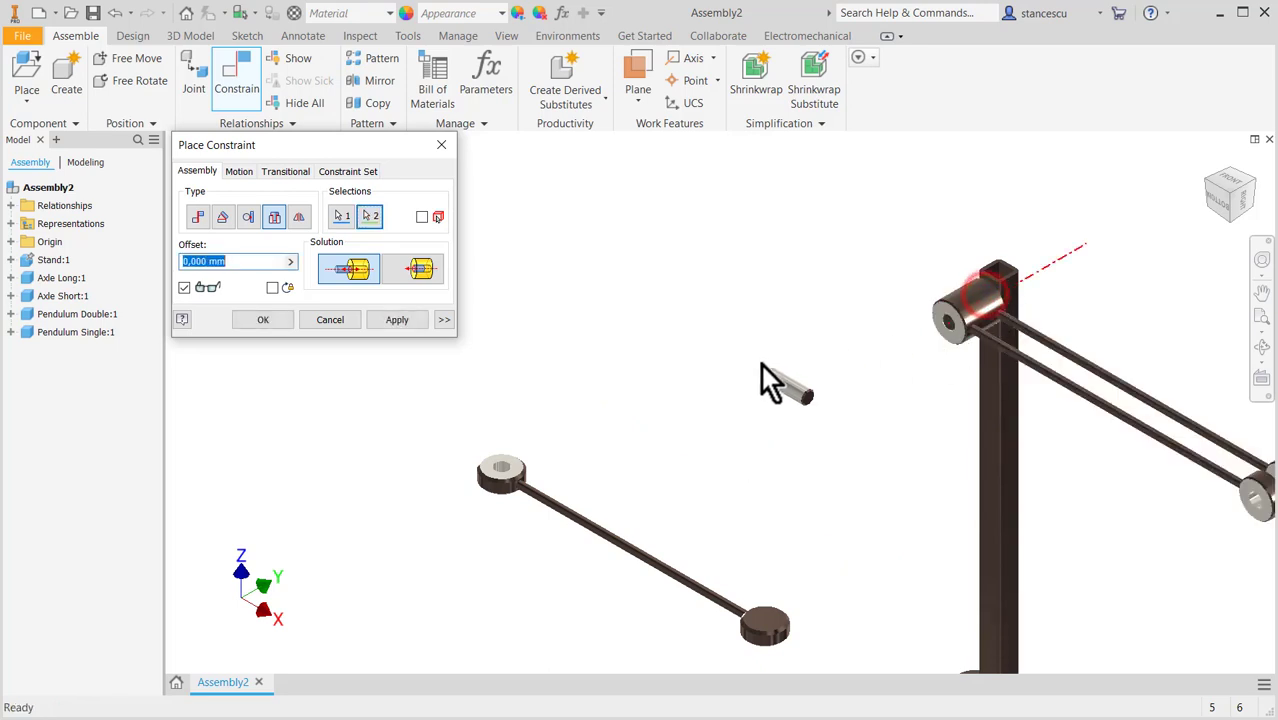
left_click(388, 320)
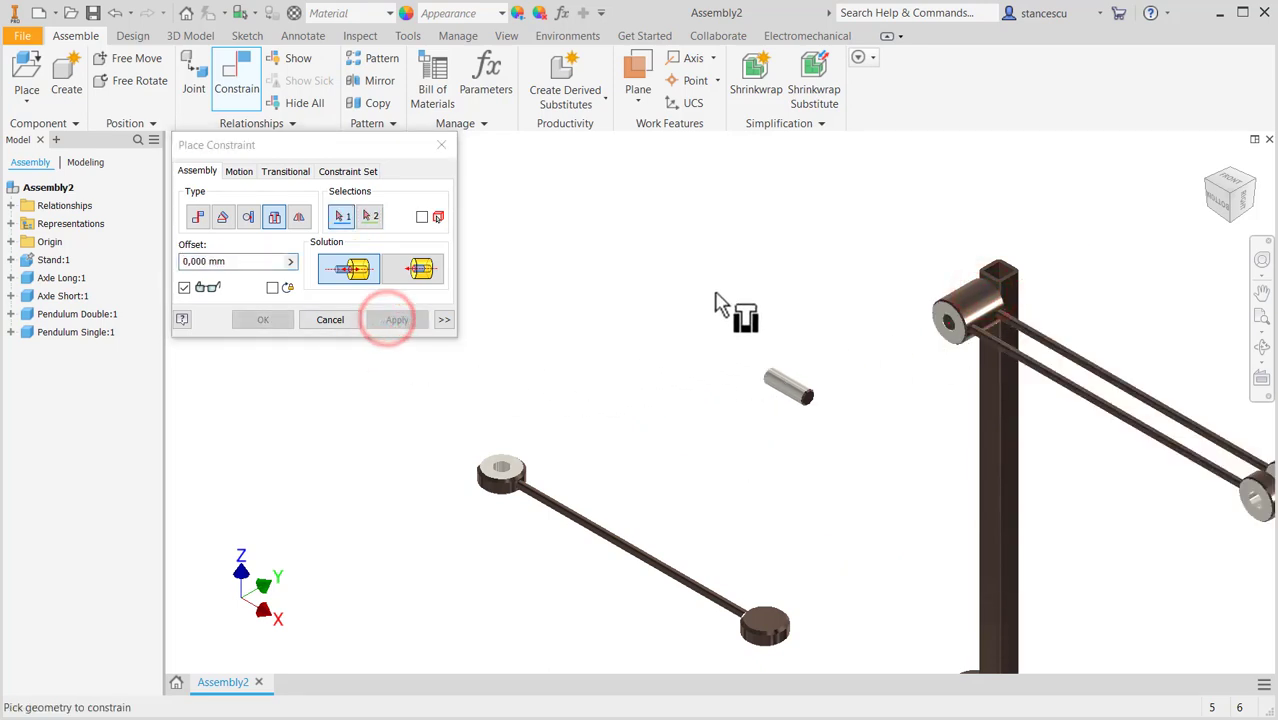
Insert the single pendulum's bored hub between the double pendulum's two fork hubs, using the opposed solution and 0 mm offset
middle_click_drag(822, 343, 691, 289)
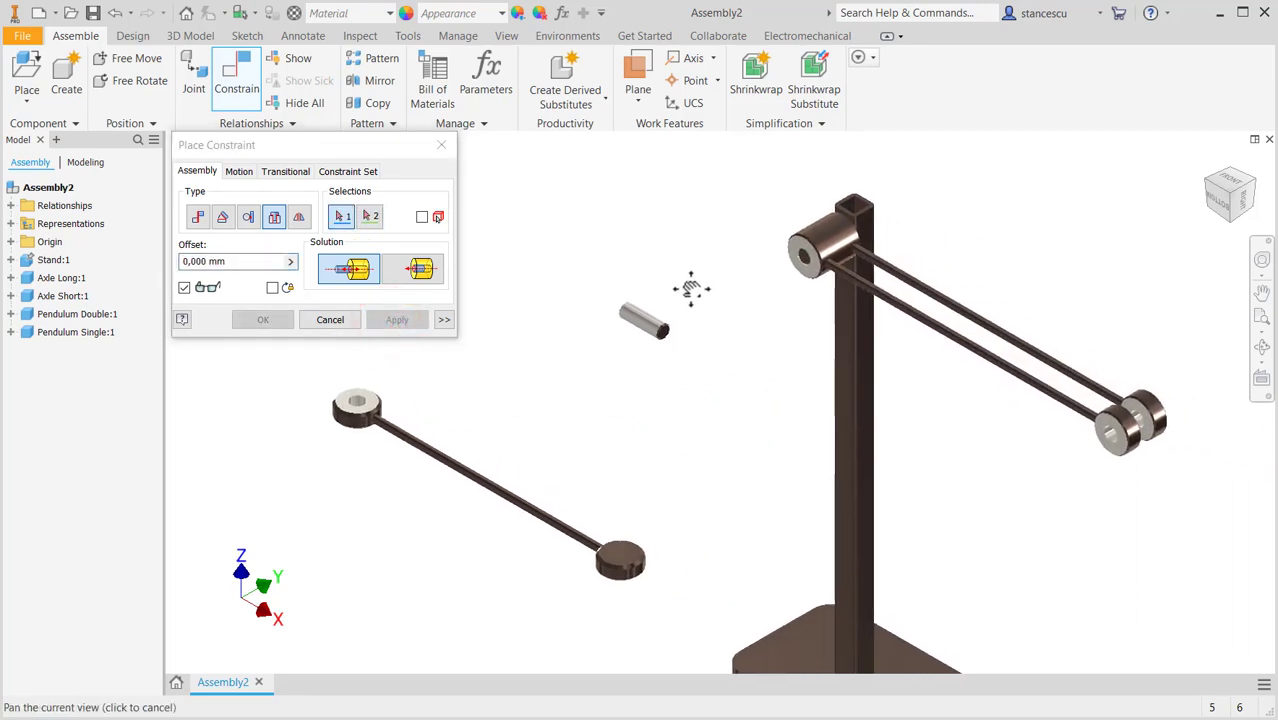
left_click(369, 404)
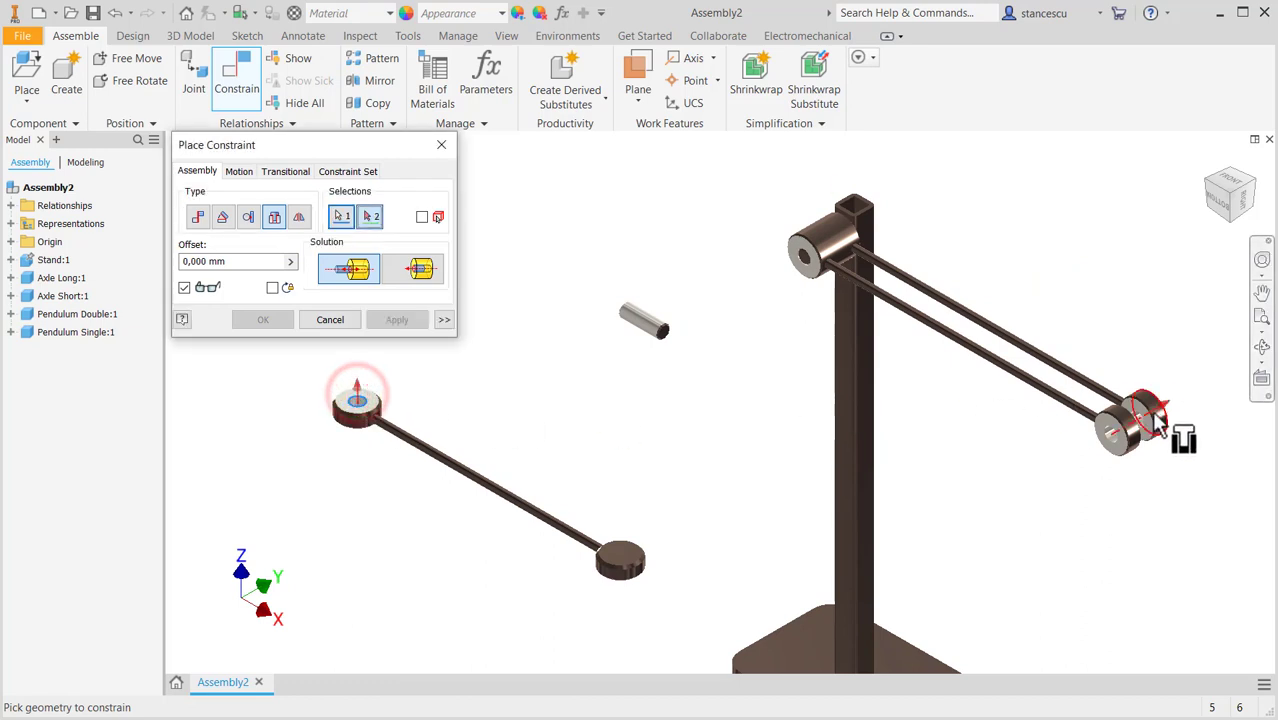
left_click(1140, 416)
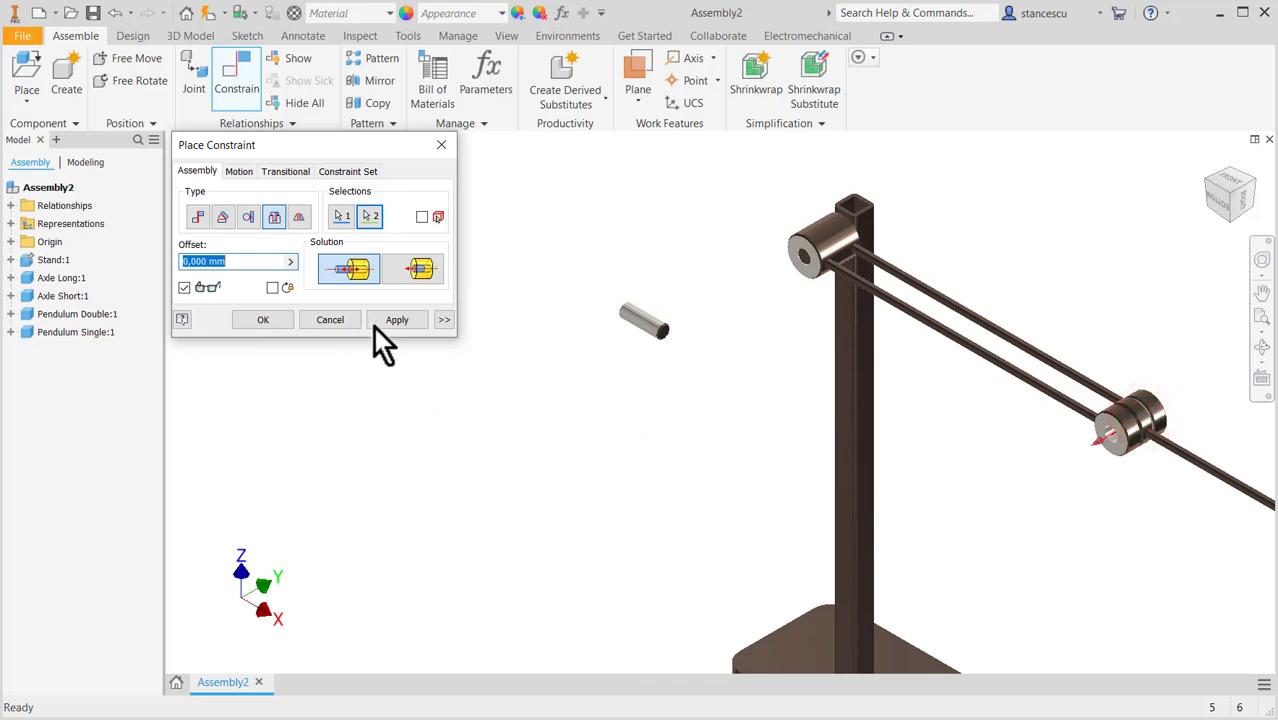
left_click(397, 319)
Constrain the short axle's end edge to the outer fork hole of the double pendulum with an aligned Insert at 0 mm offset
scroll(668, 358, "up", 3)
left_click(418, 267)
scroll(735, 356, "up", 3)
left_click(612, 303)
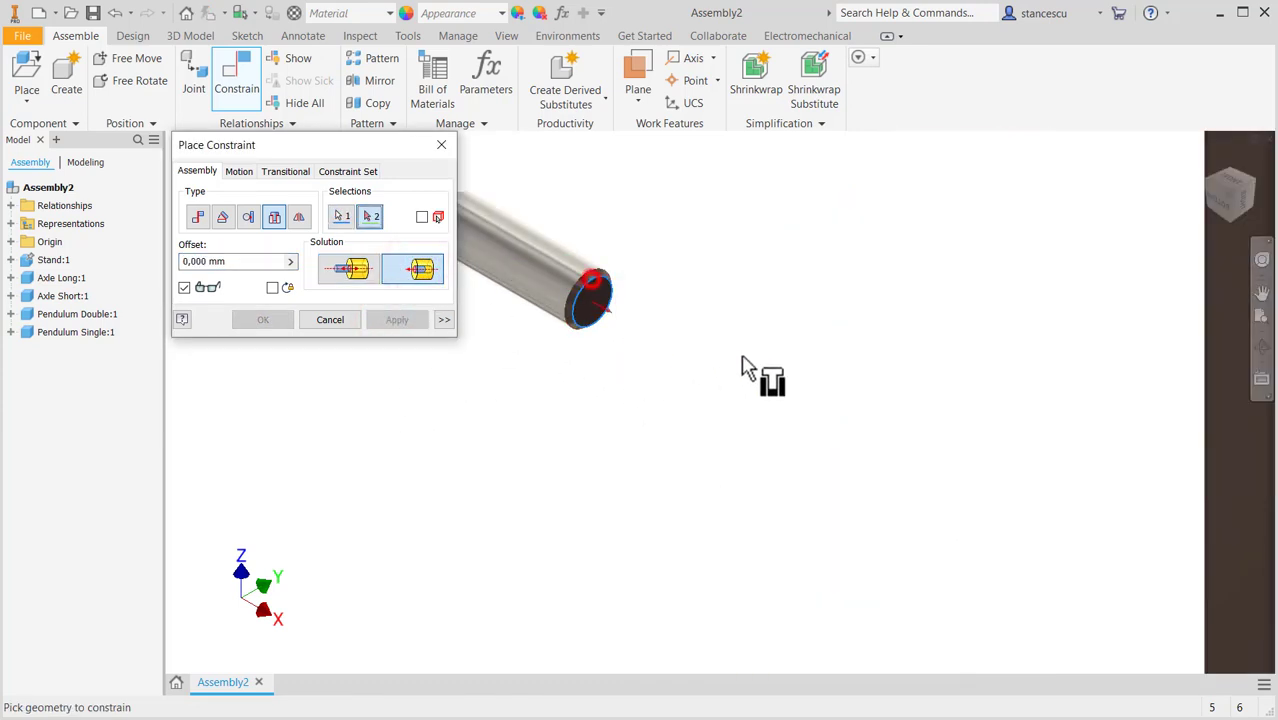
scroll(836, 391, "down", 5)
scroll(913, 408, "up", 5)
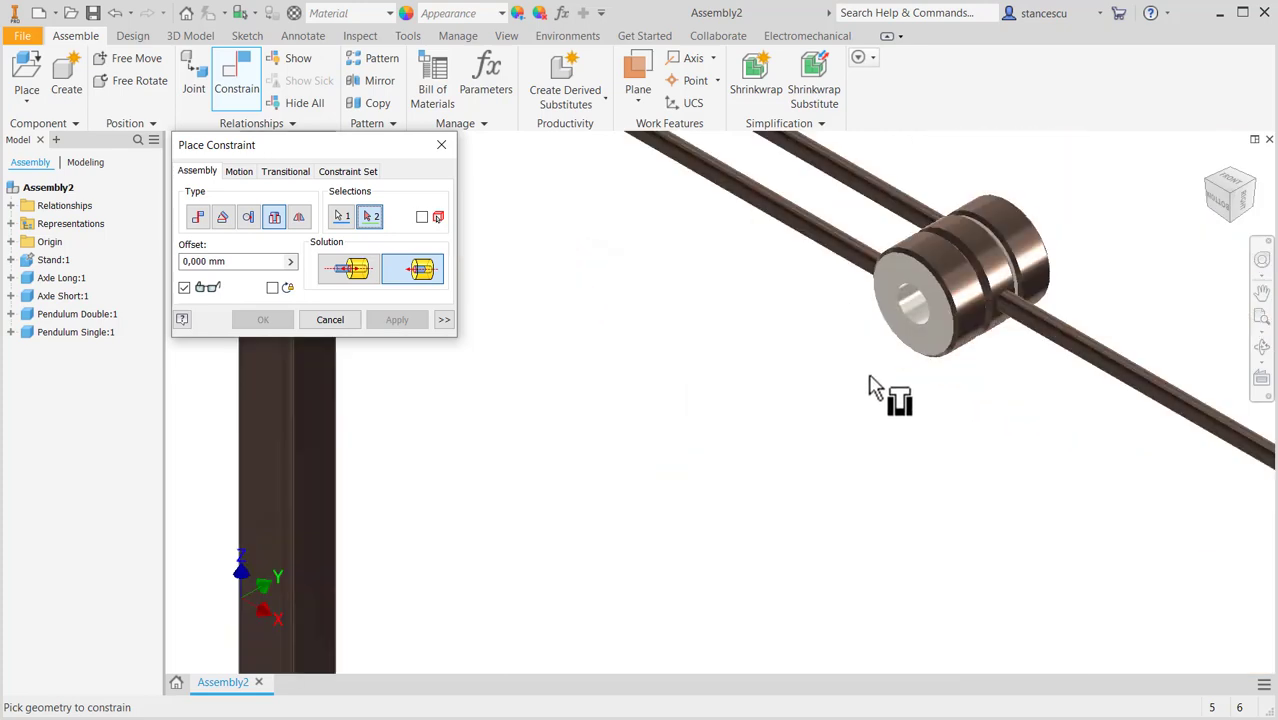
left_click(930, 335)
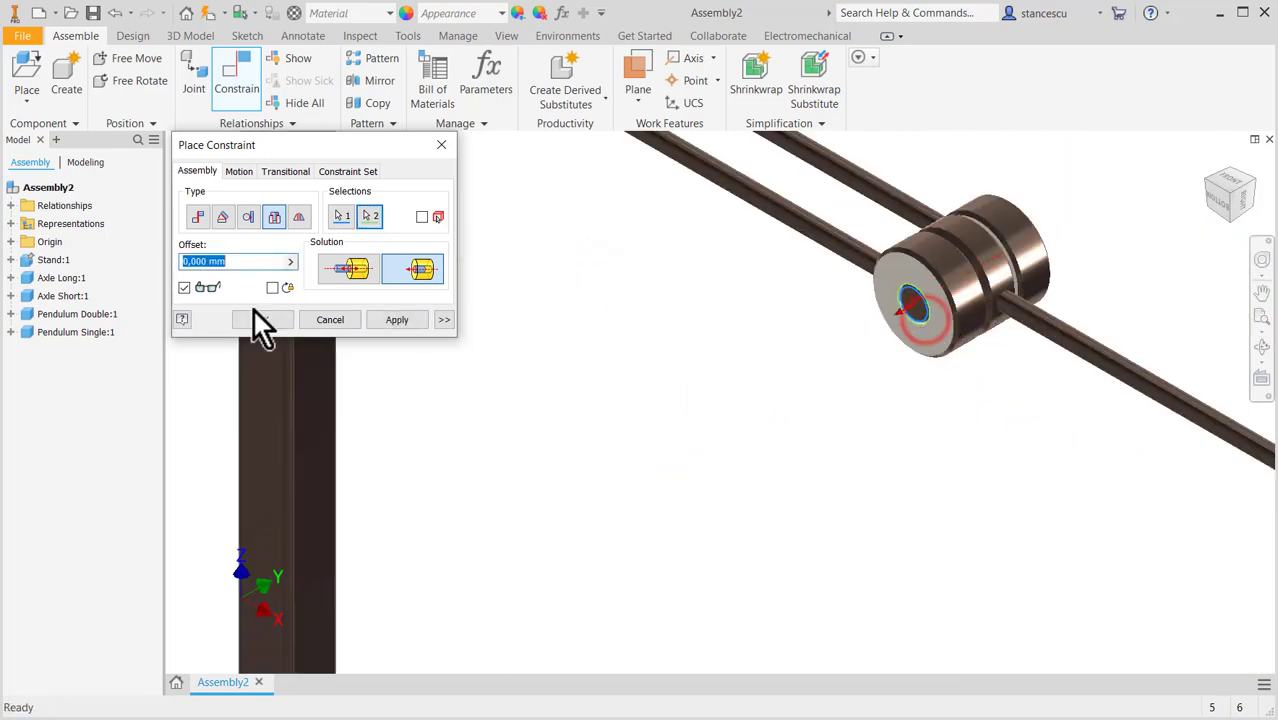
left_click(273, 318)
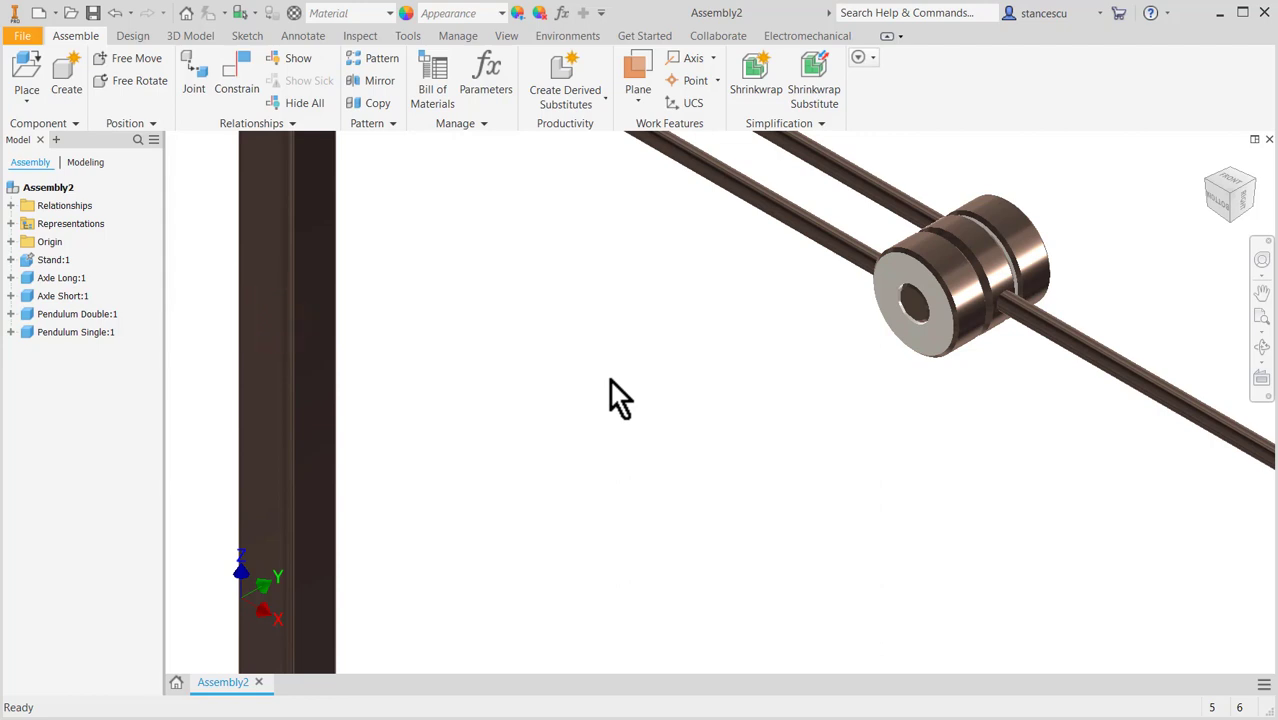
Swing the single pendulum's free end through several positions down to the stand's base to test the linkage's motion
key("F6")
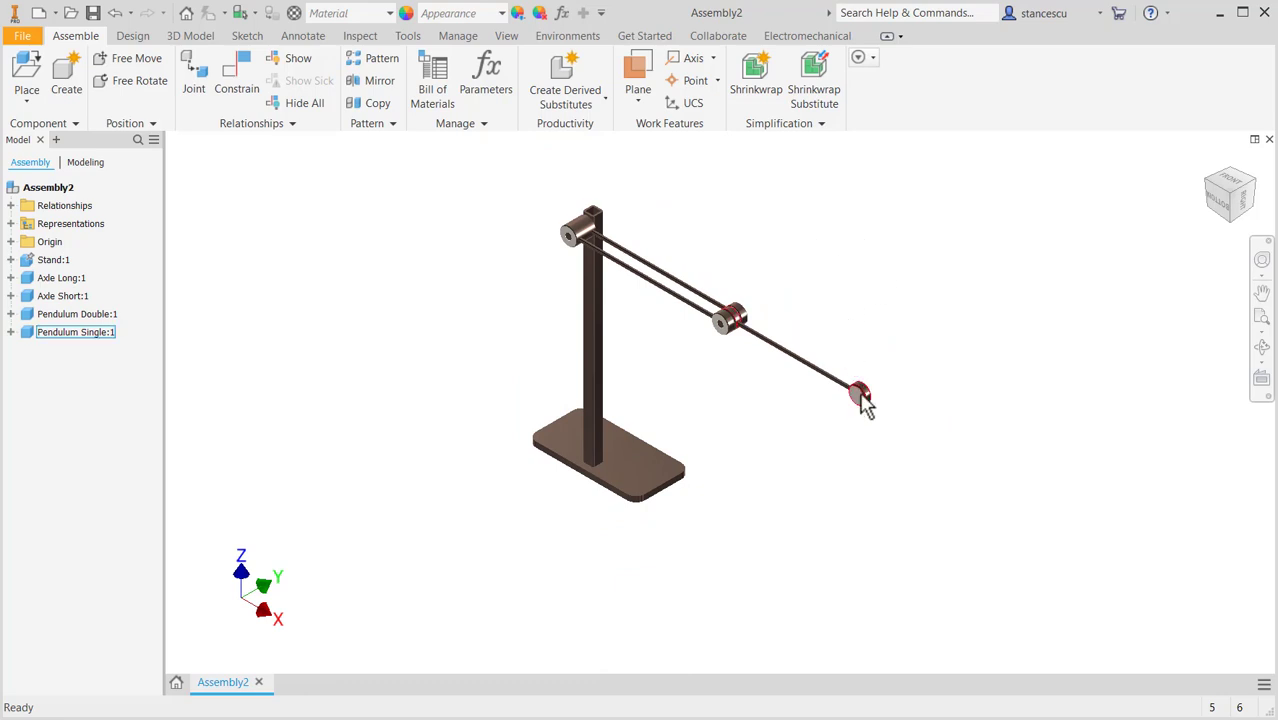
left_click_drag(858, 396, 1140, 318)
scroll(584, 256, "down", 5)
scroll(948, 300, "up", 3)
left_click_drag(1049, 302, 890, 512)
middle_click_drag(890, 512, 912, 352)
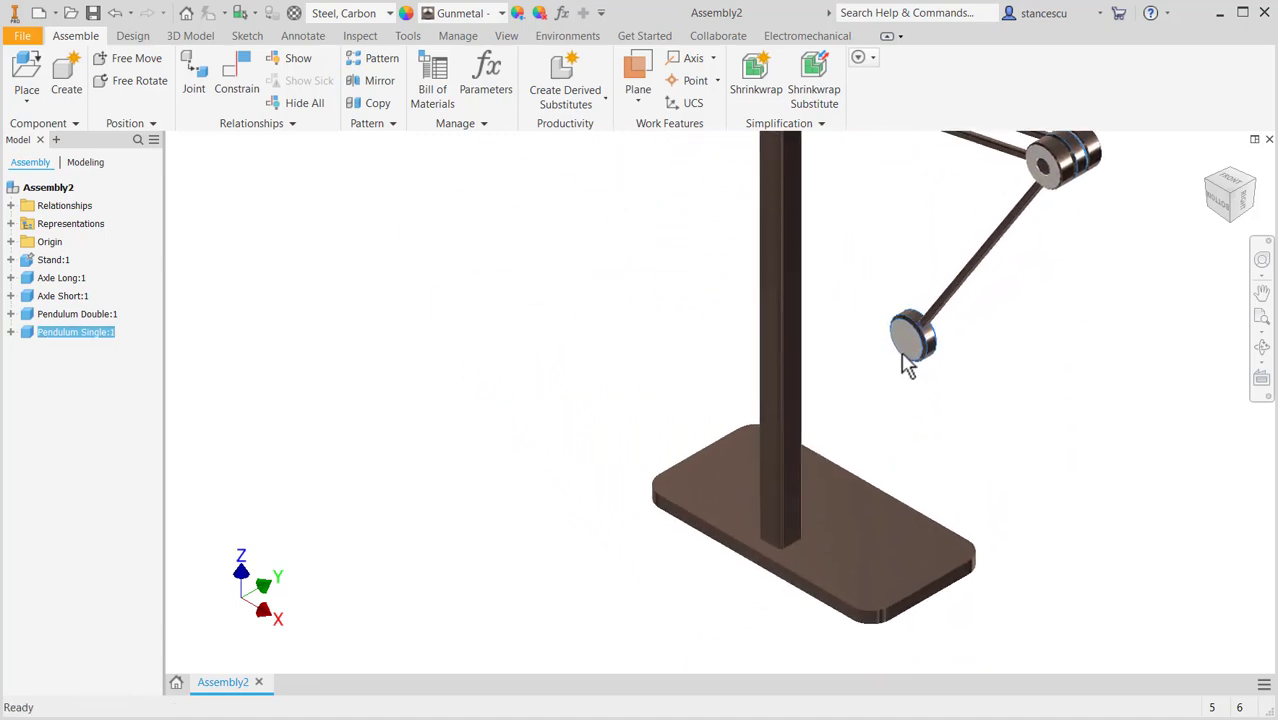
left_click_drag(896, 365, 757, 638)
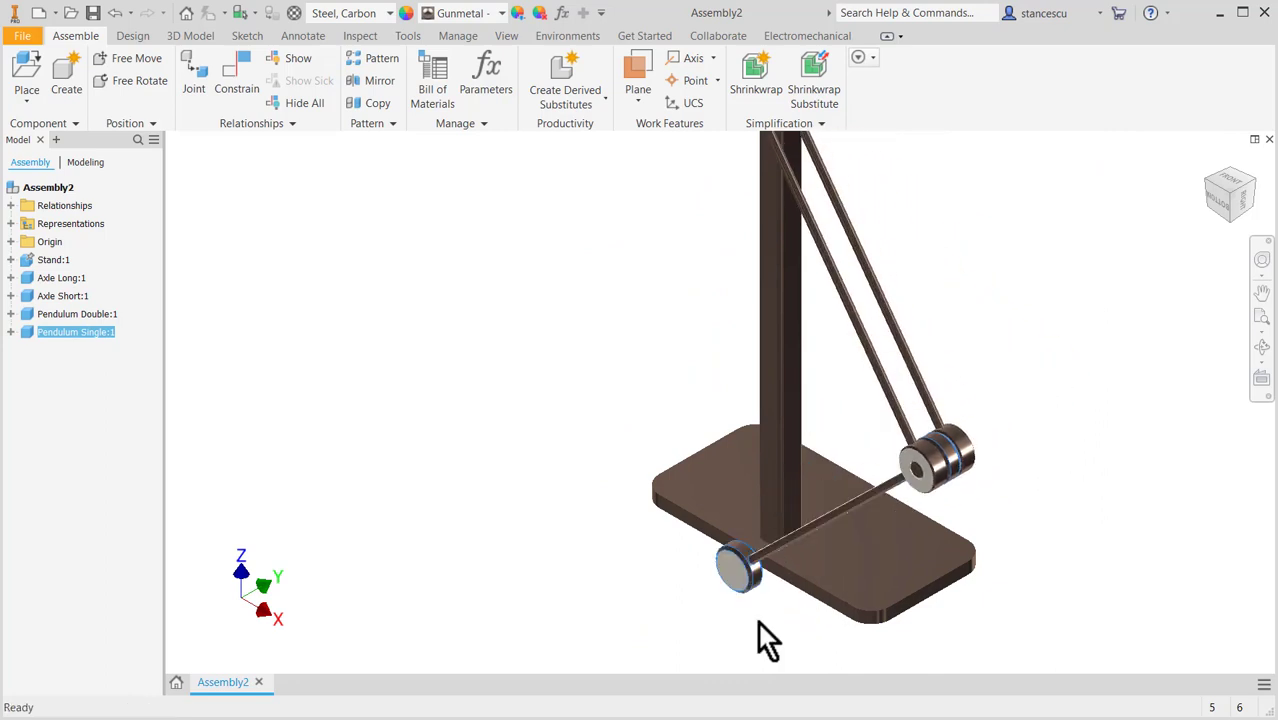
middle_click_drag(803, 540, 736, 522, "shift")
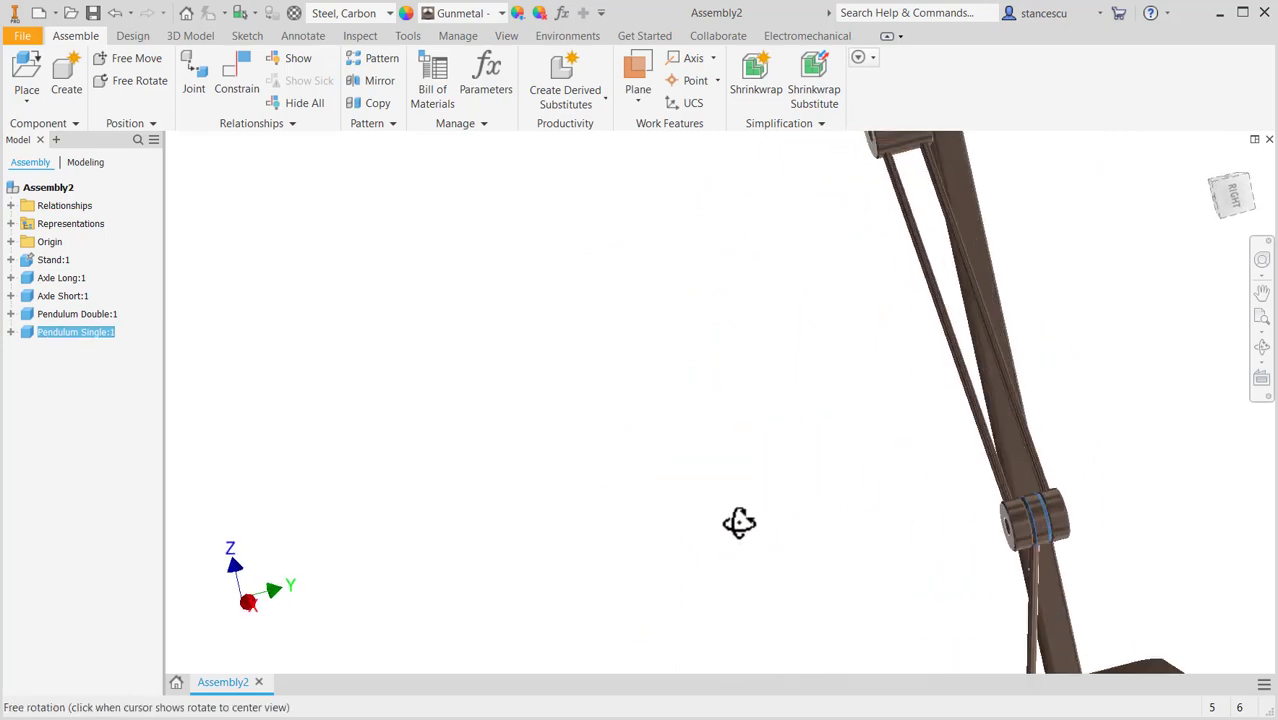
Examine the clearance between the pendulums' lower joint and the stand's post from the side and at an angle
middle_click_drag(857, 507, 679, 448)
scroll(849, 472, "up", 2)
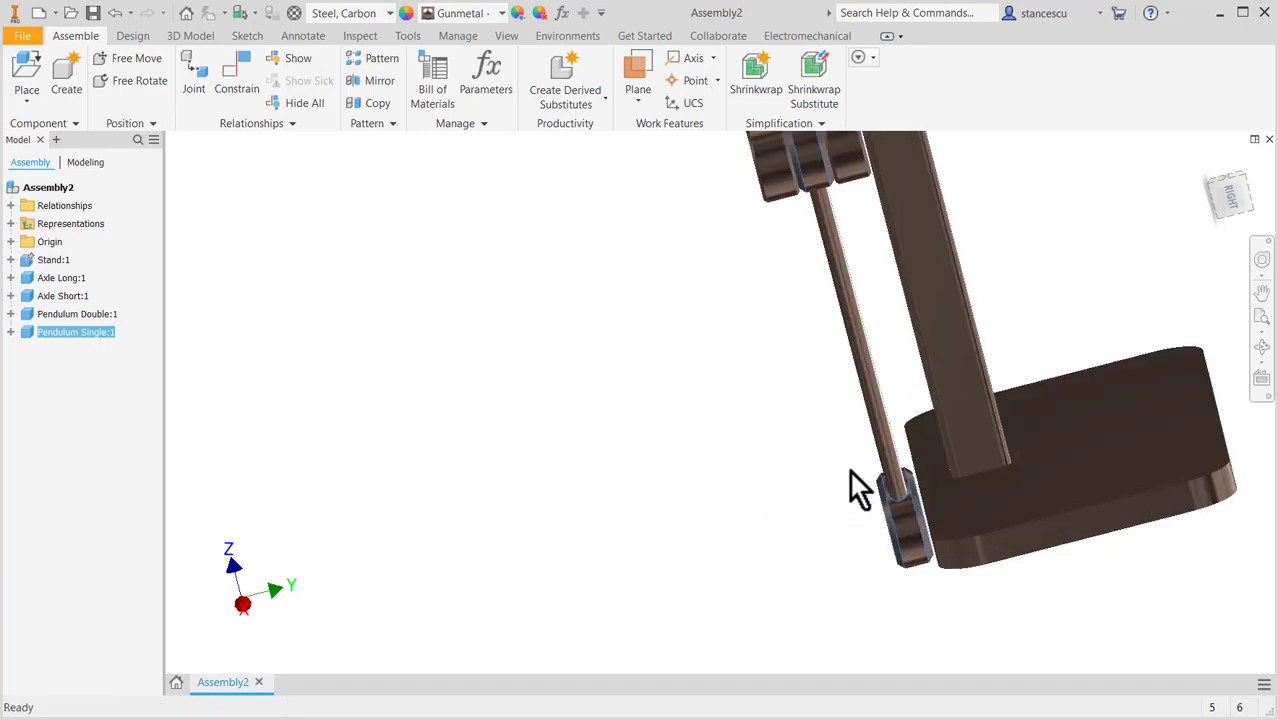
middle_click_drag(884, 257, 928, 446)
scroll(897, 289, "up", 3)
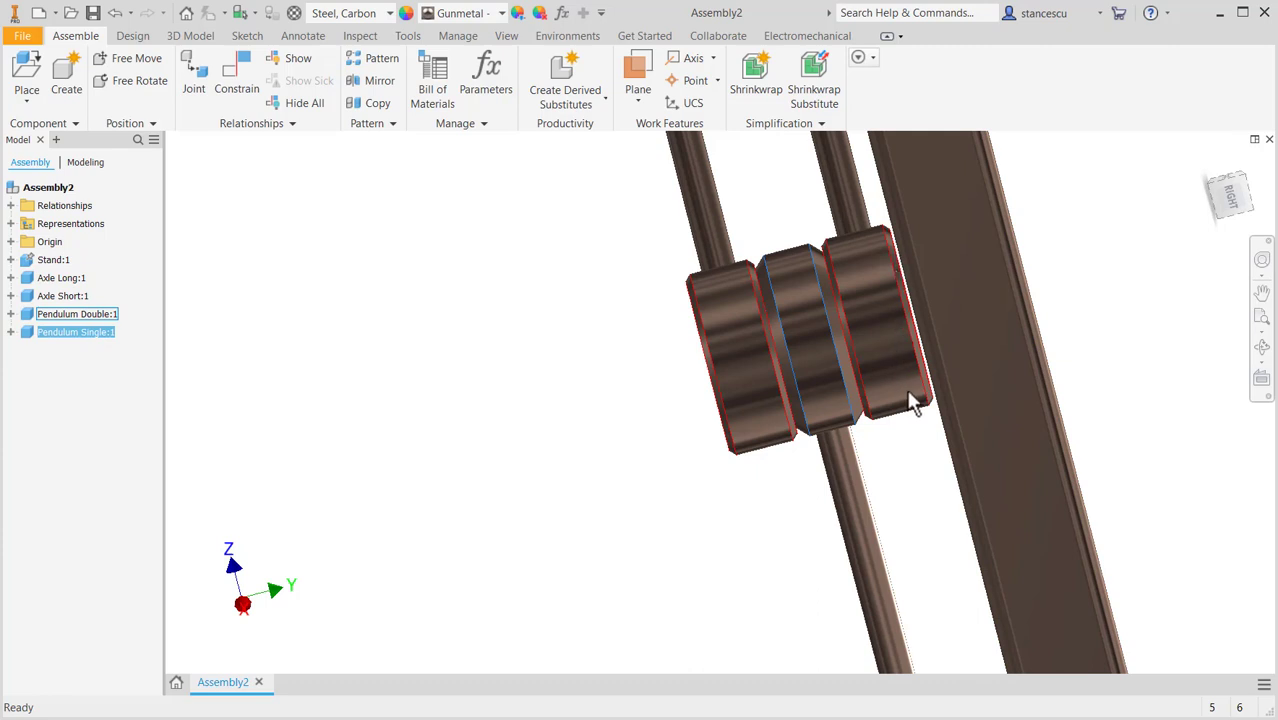
left_click(1226, 200)
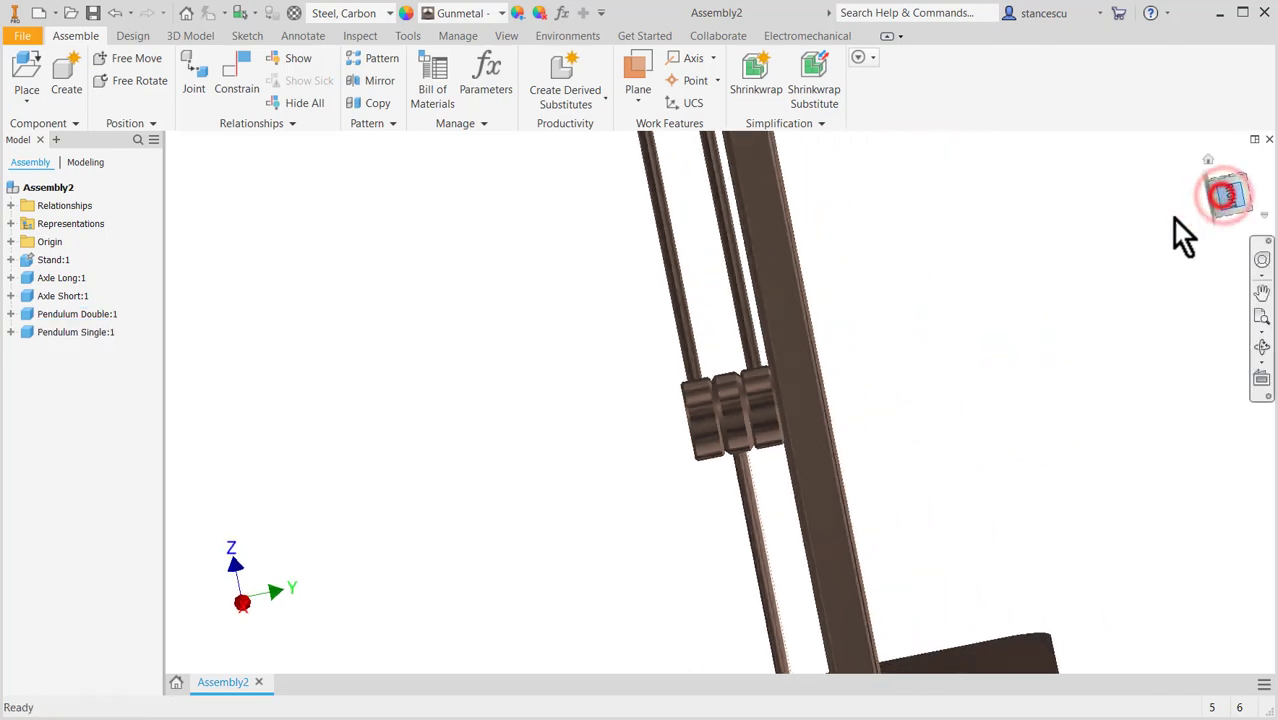
scroll(714, 440, "up", 5)
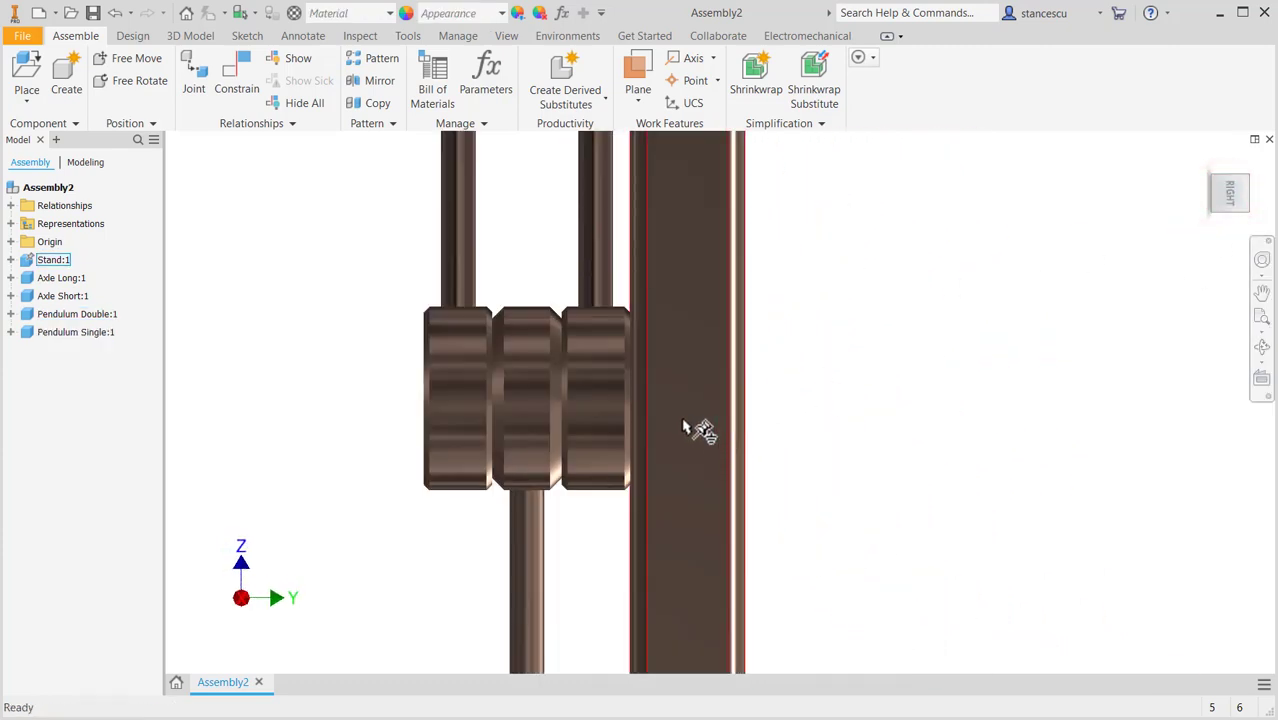
middle_click_drag(685, 485, 714, 372, "shift")
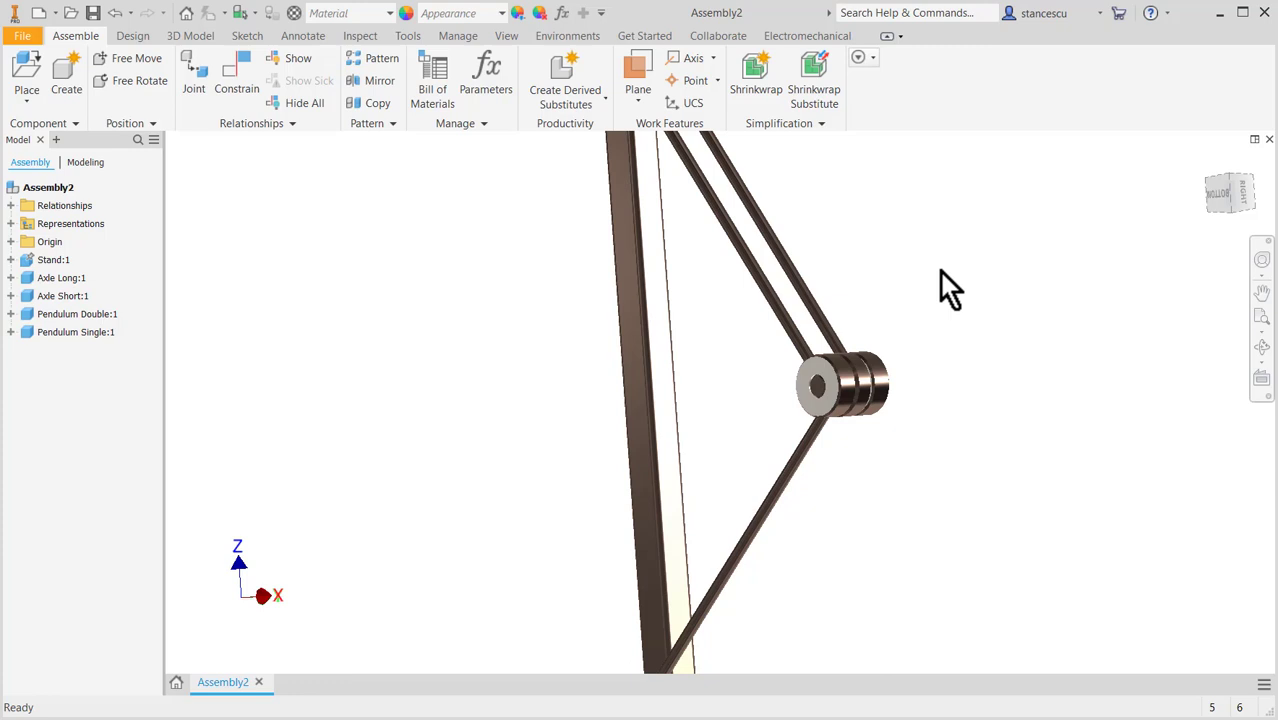
key("F6")
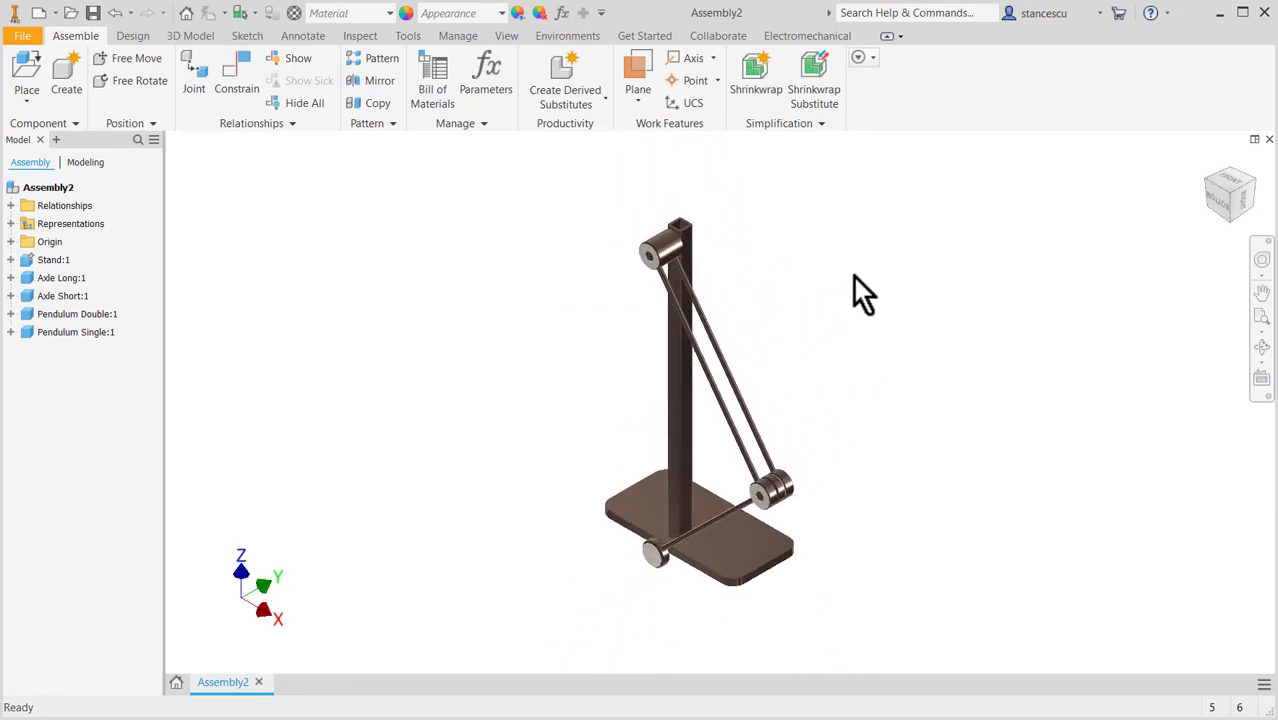
Swing the double pendulum away from the stand and raise the single pendulum's free end outward beyond the lower joint
left_click_drag(773, 503, 913, 277)
left_click(741, 338)
left_click_drag(741, 338, 966, 305)
left_click(822, 220)
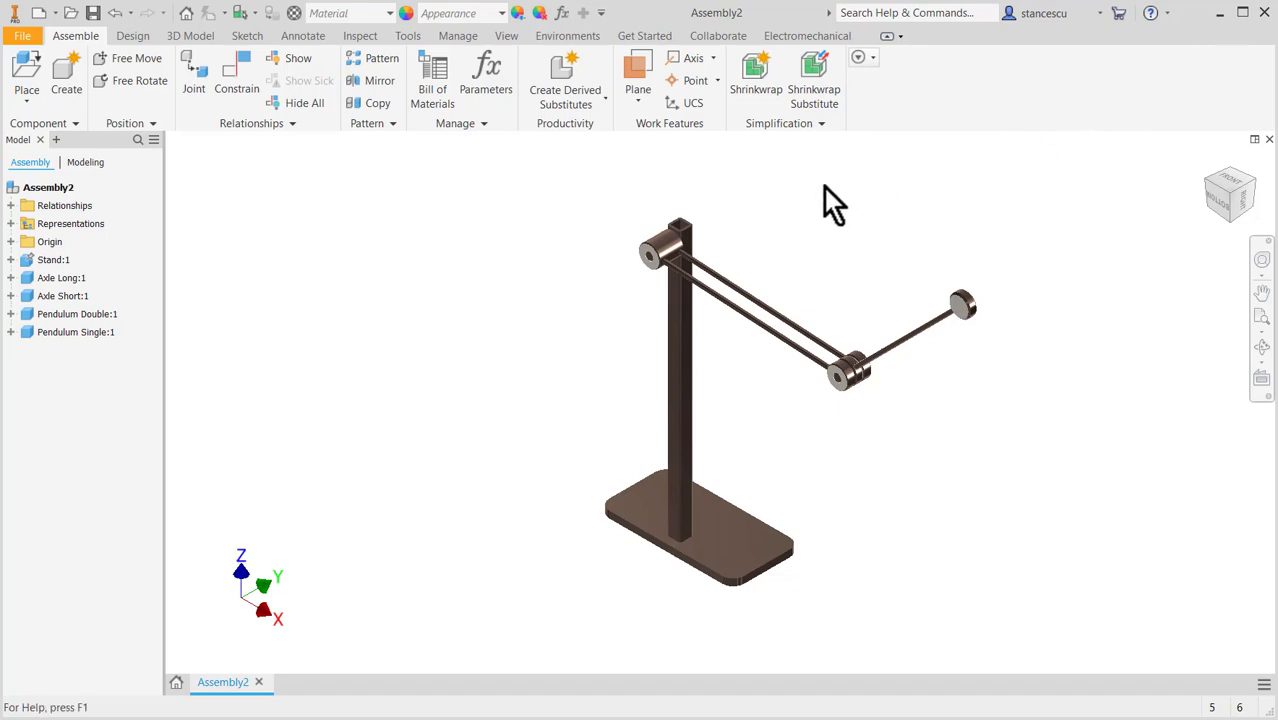
Enter the Dynamic Simulation environment and run the 1 s simulation without gravity, finishing back in construction mode
left_click(556, 36)
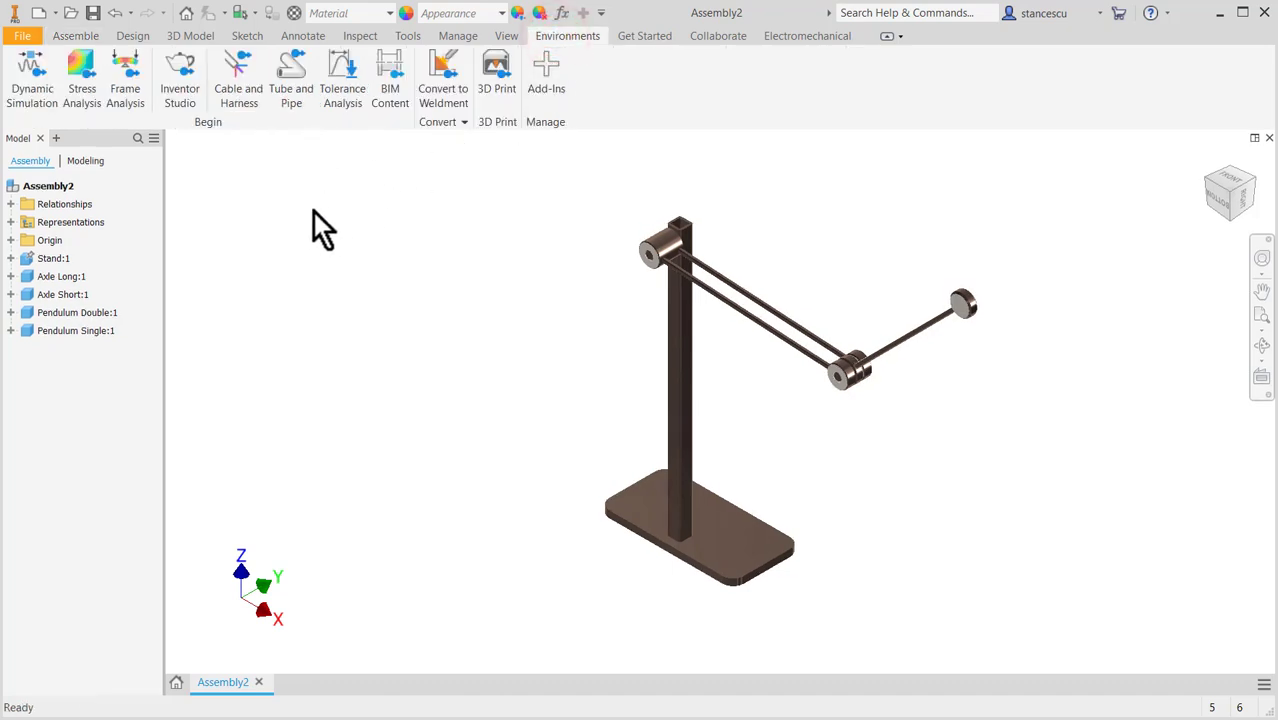
left_click(30, 82)
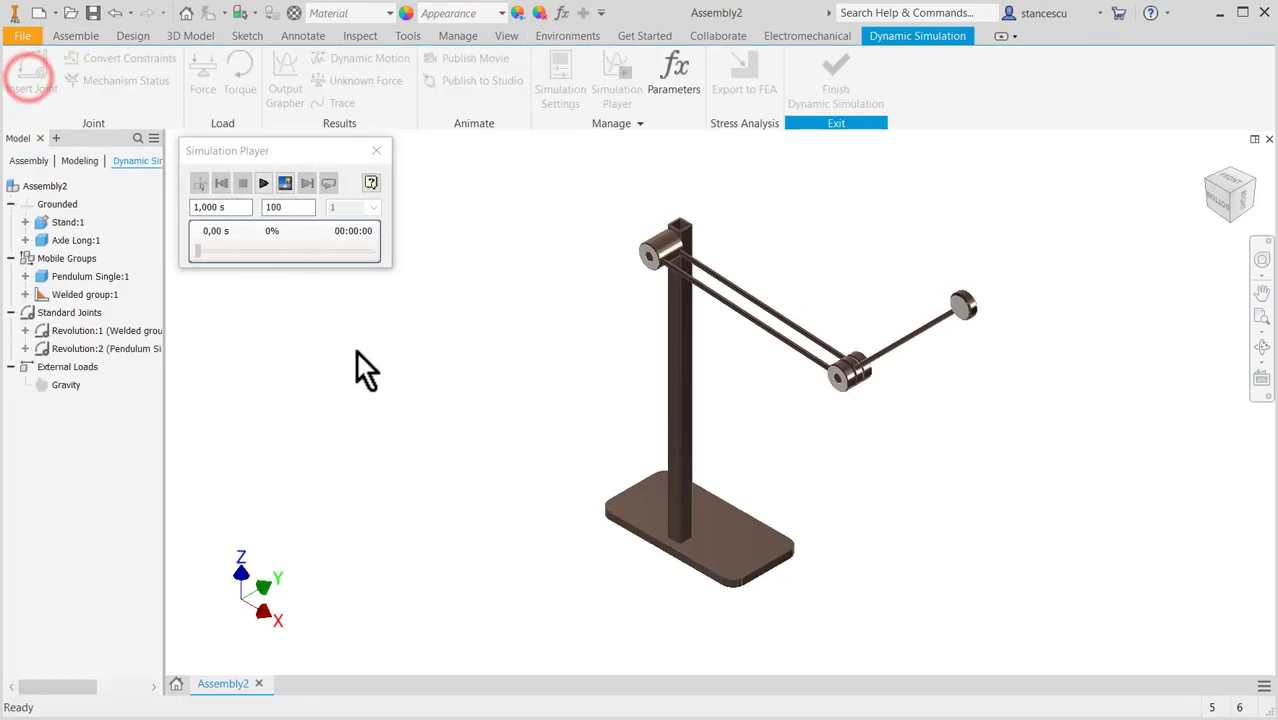
left_click(257, 156)
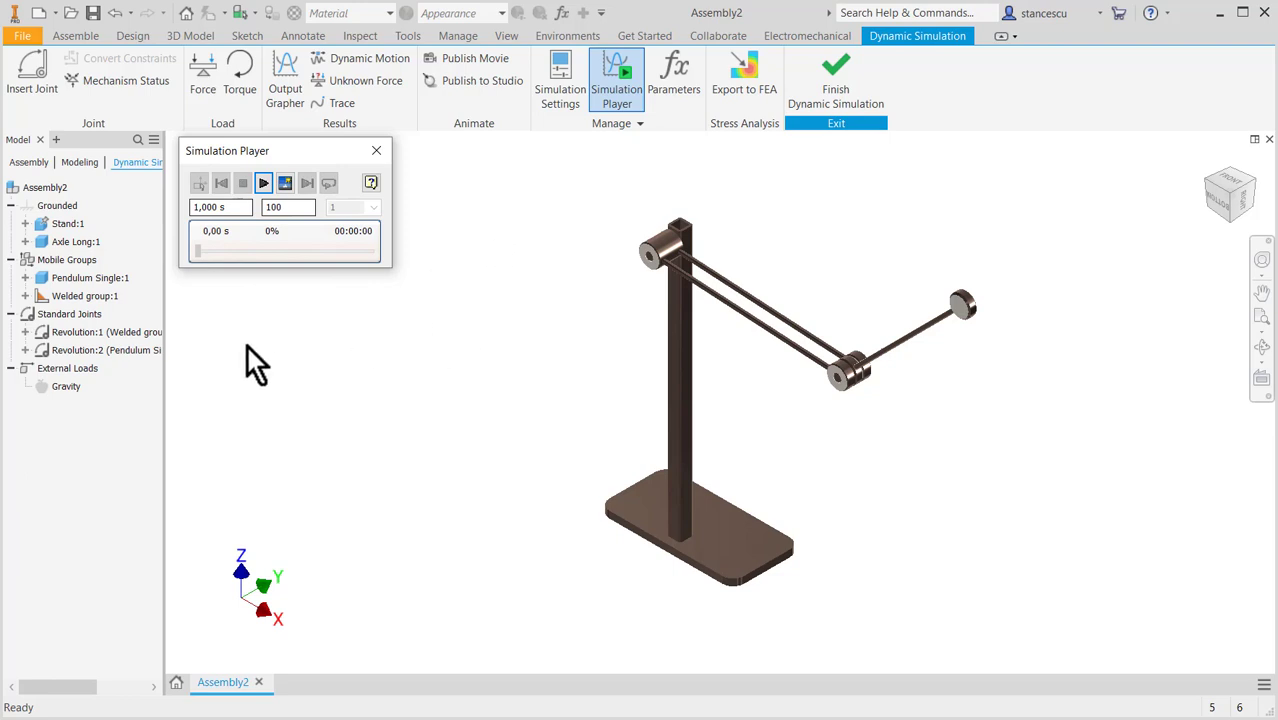
left_click(263, 183)
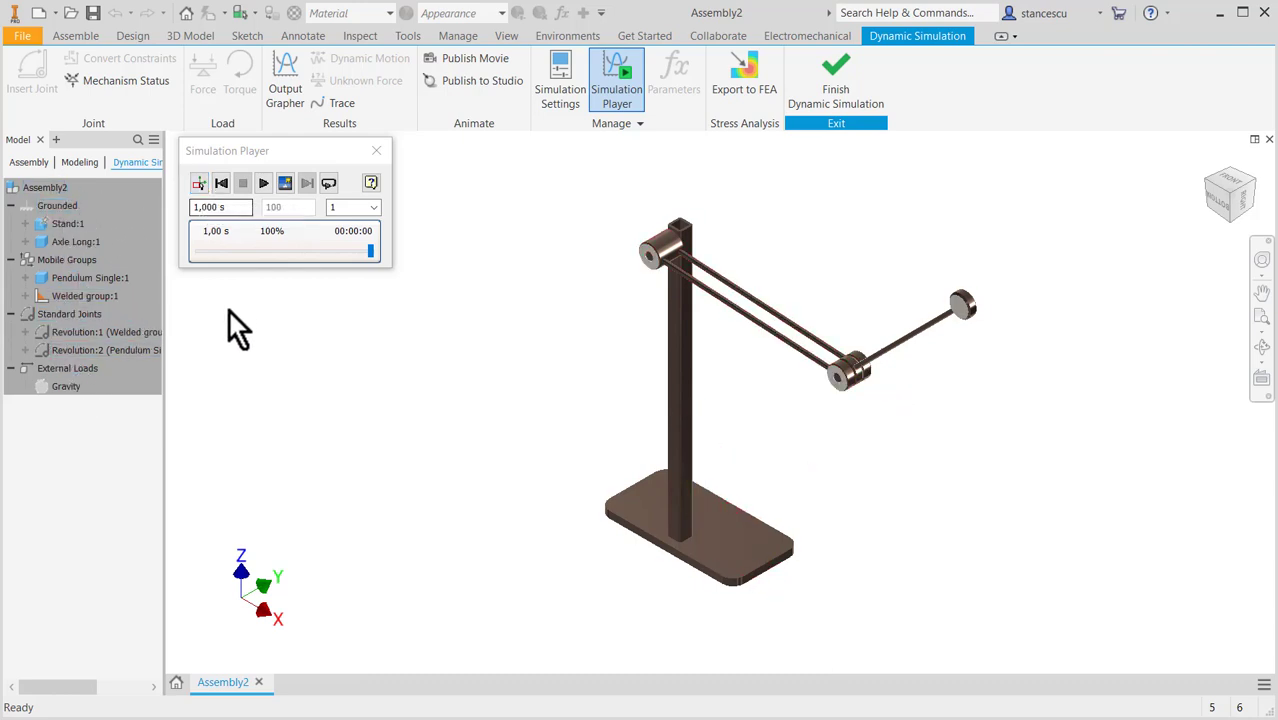
left_click(198, 184)
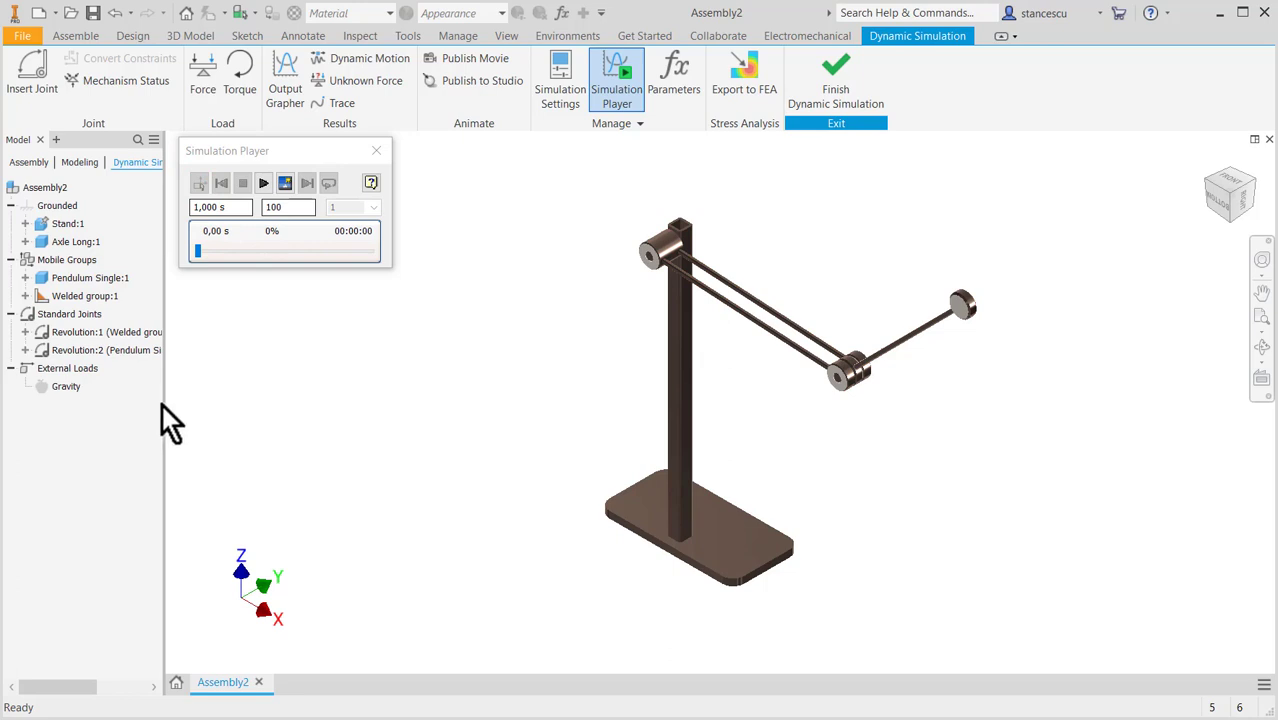
Define gravity of 9810 mm/s^2 along the stand post's vertical edge, with its direction flipped to point downward
left_click_drag(164, 400, 202, 399)
left_click_drag(287, 155, 331, 152)
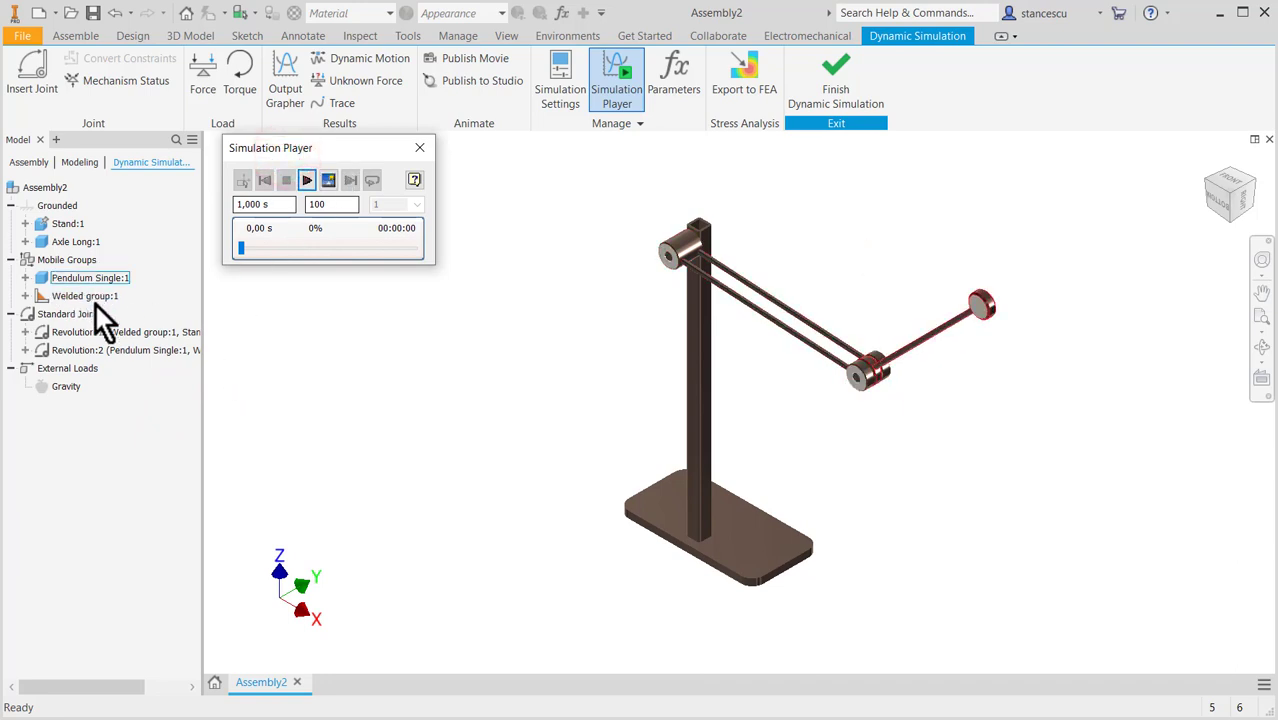
double_click(43, 390)
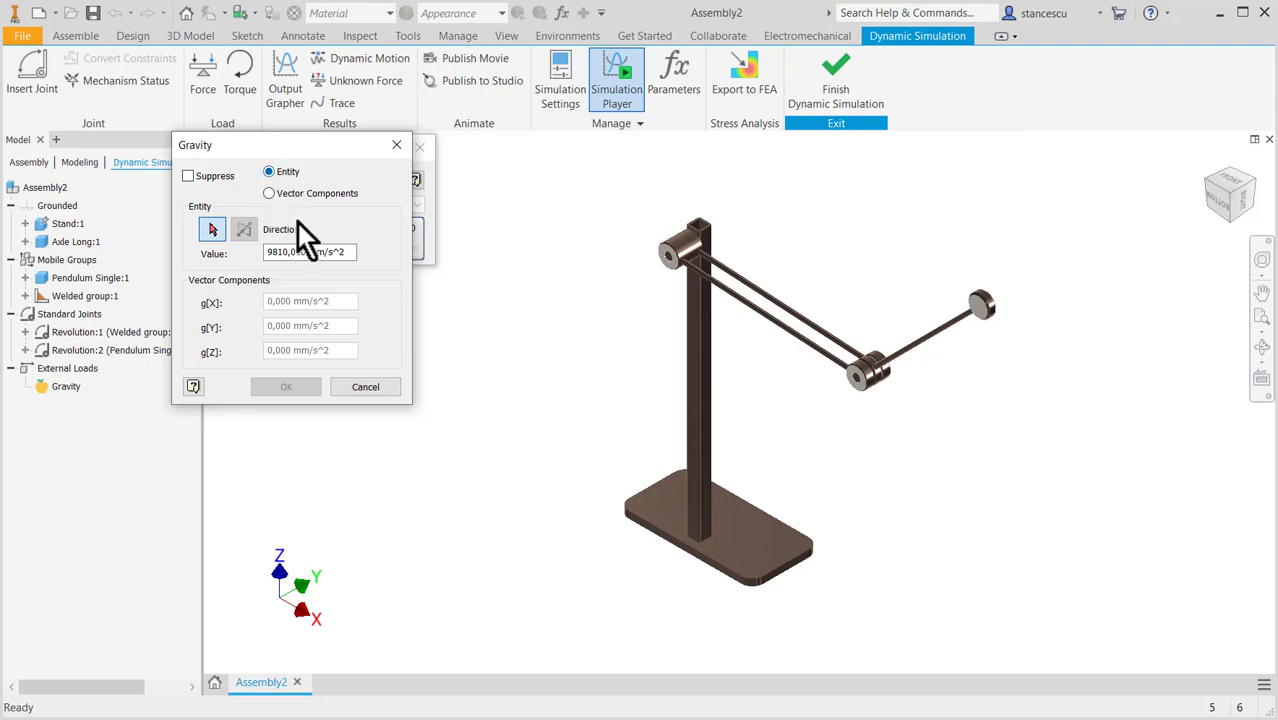
left_click(702, 342)
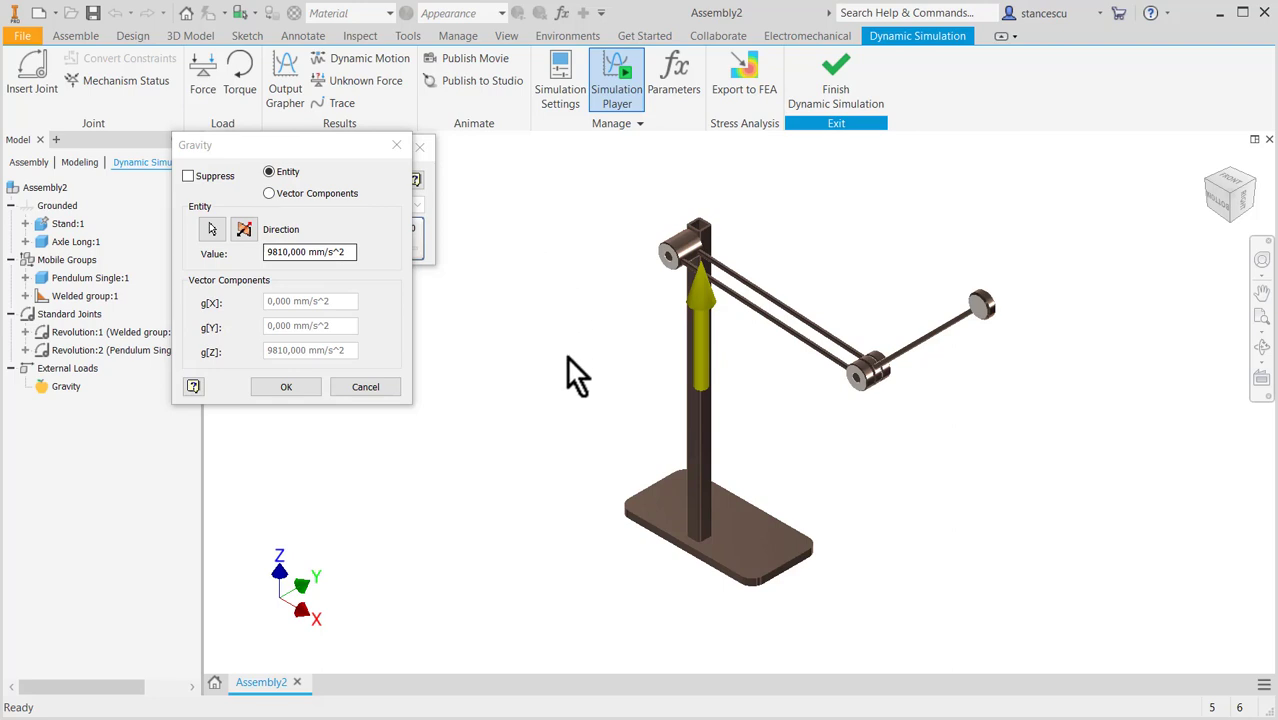
middle_click_drag(568, 443, 1011, 328, "shift")
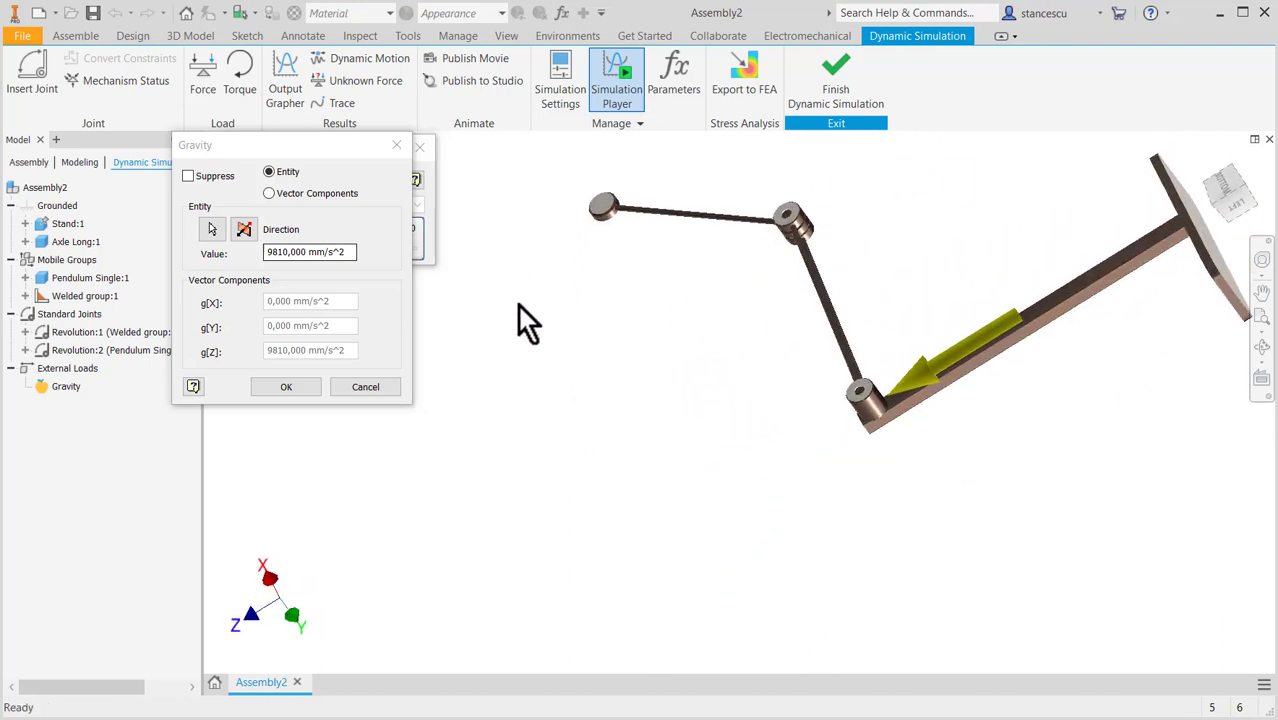
key("F6")
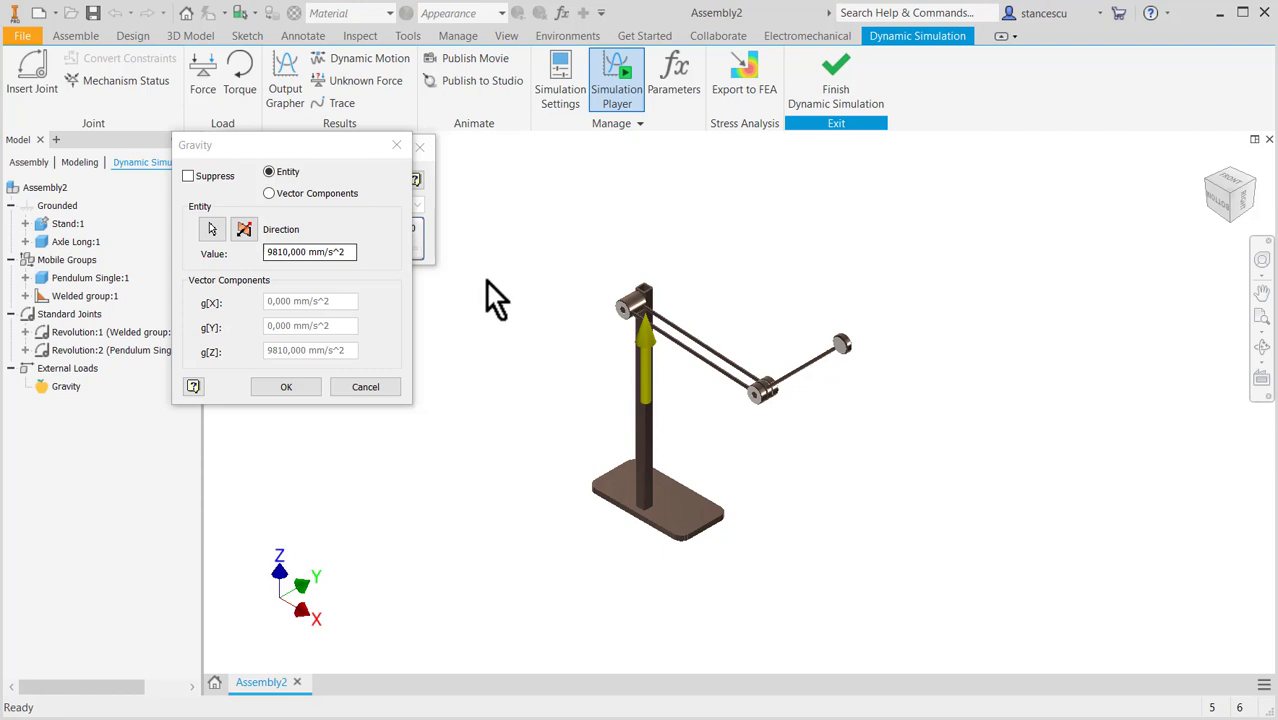
left_click(243, 228)
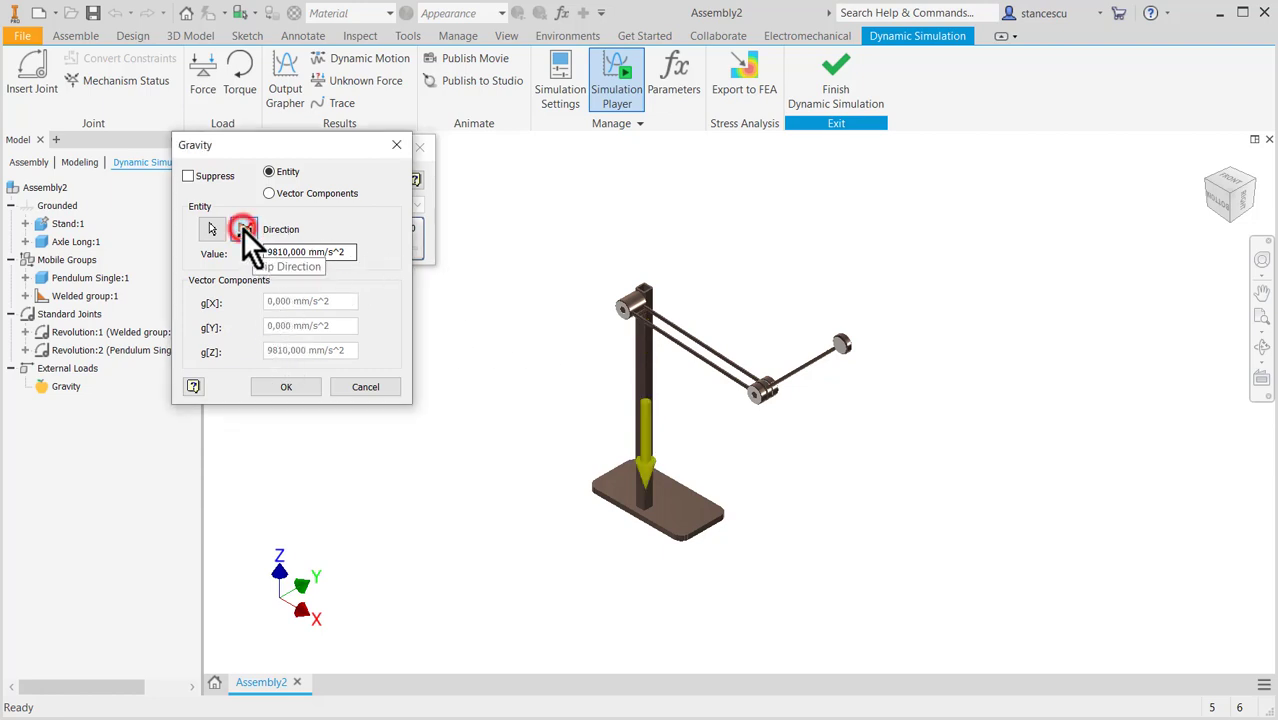
left_click(280, 385)
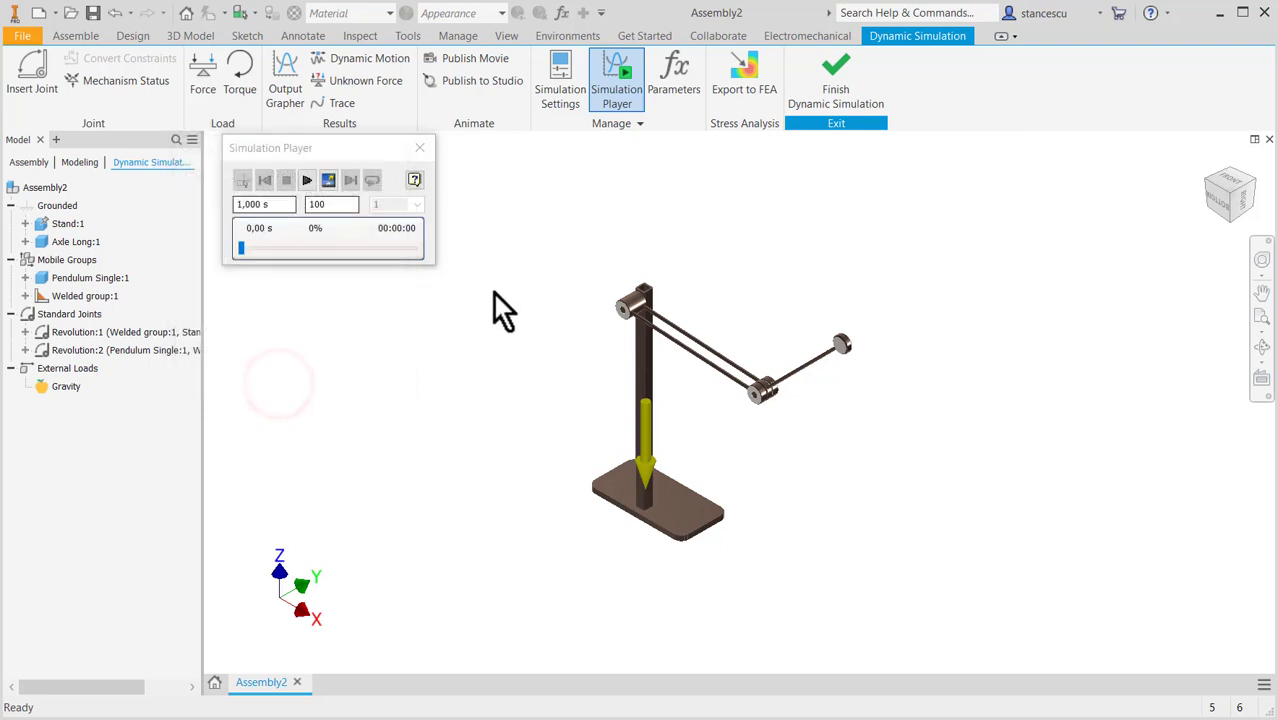
scroll(640, 440, "down", 3)
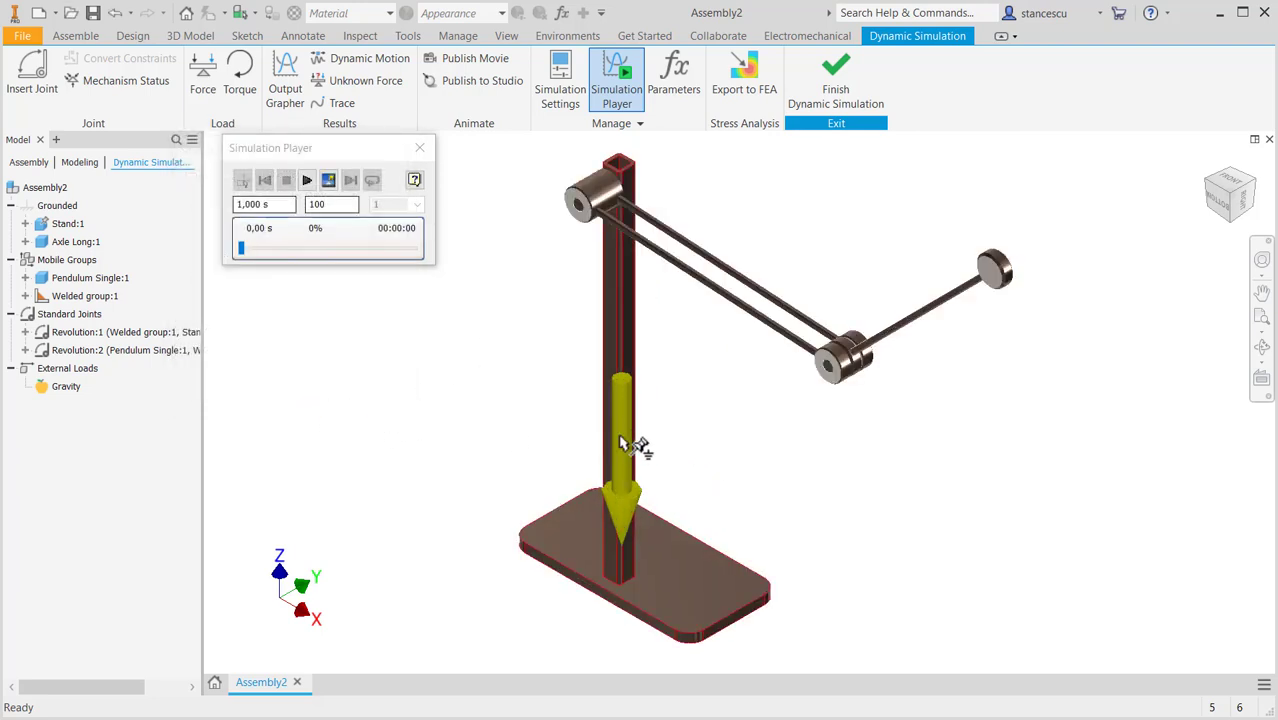
left_click(42, 188)
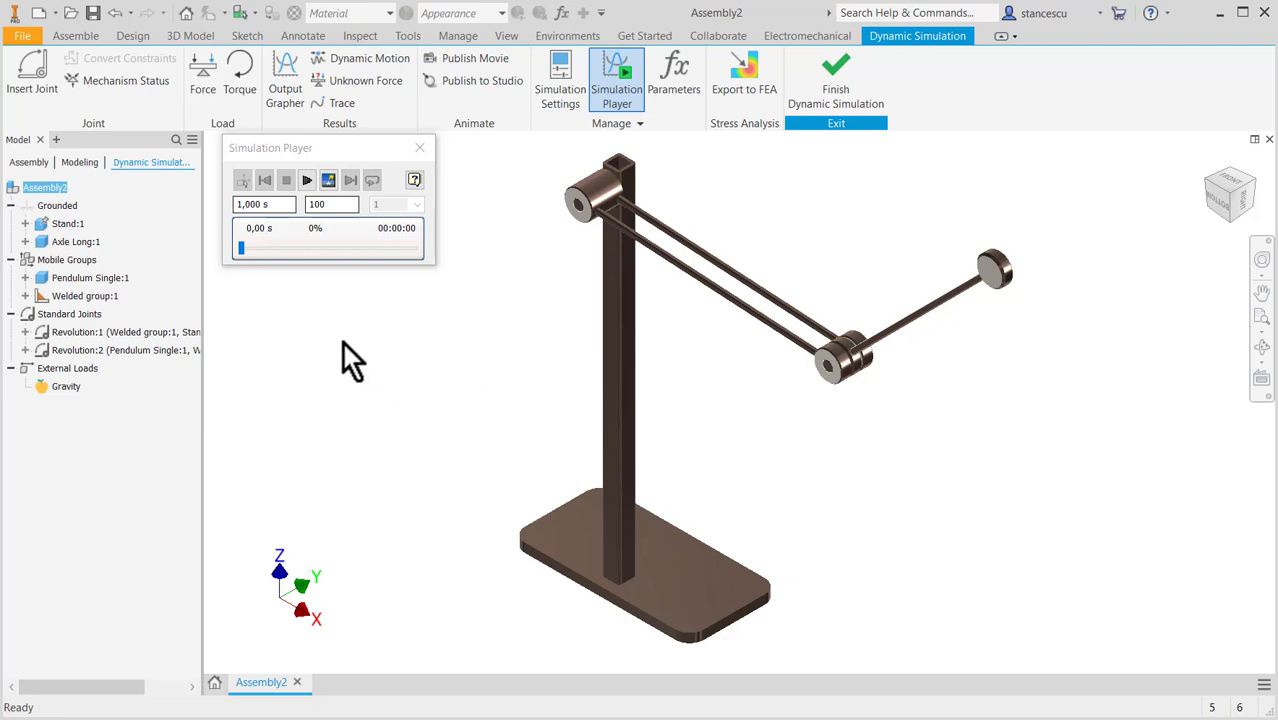
Run the 1 s simulation under gravity, and set the final time to 10 s in construction mode
left_click(307, 181)
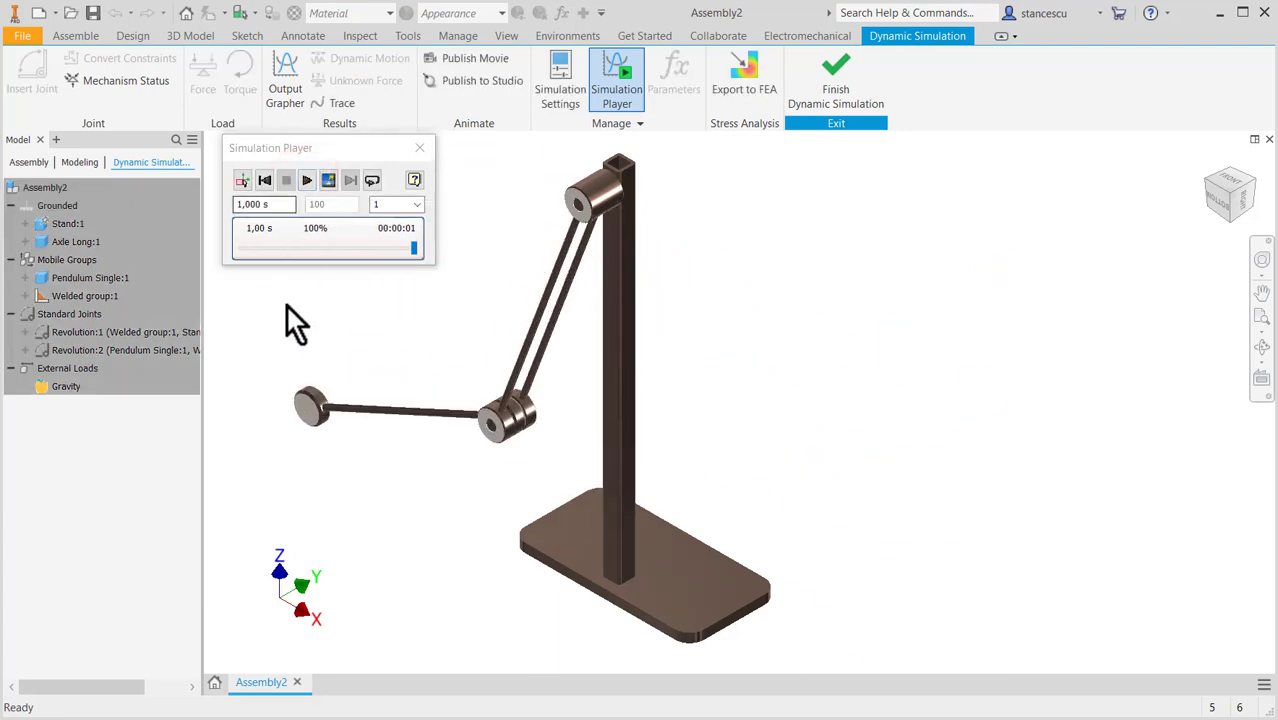
left_click(243, 178)
left_click(278, 204)
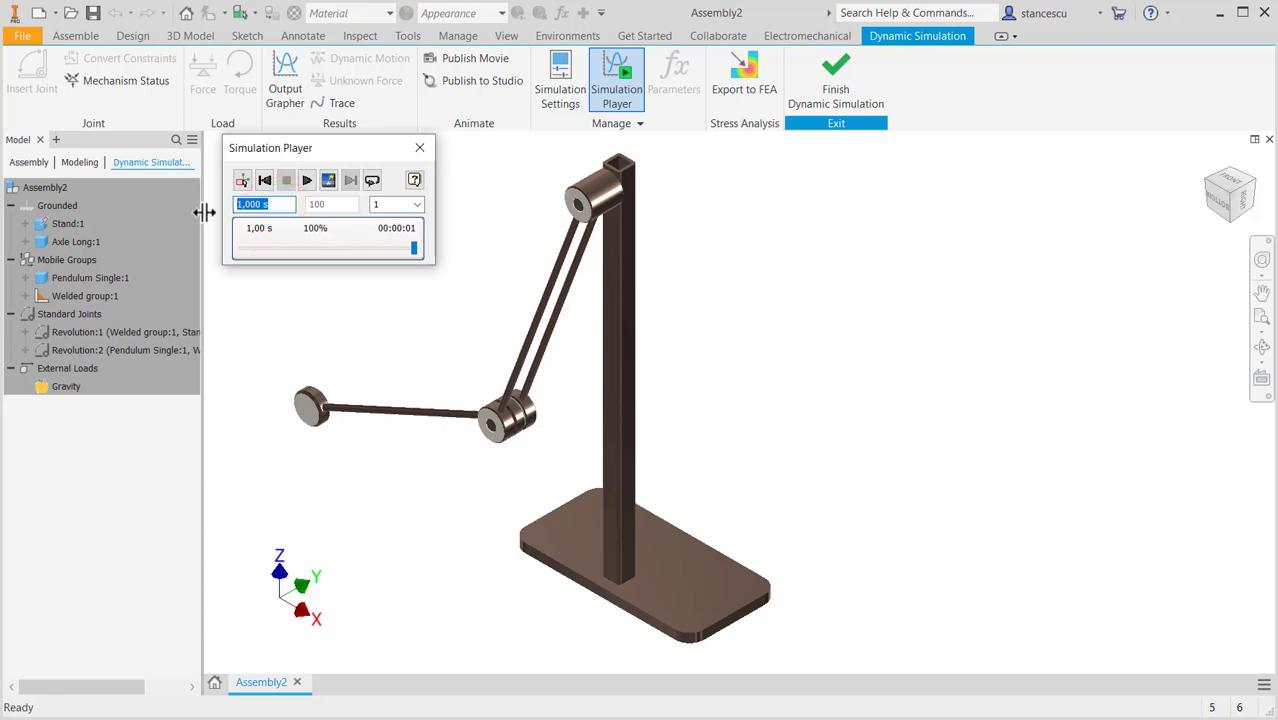
type("10")
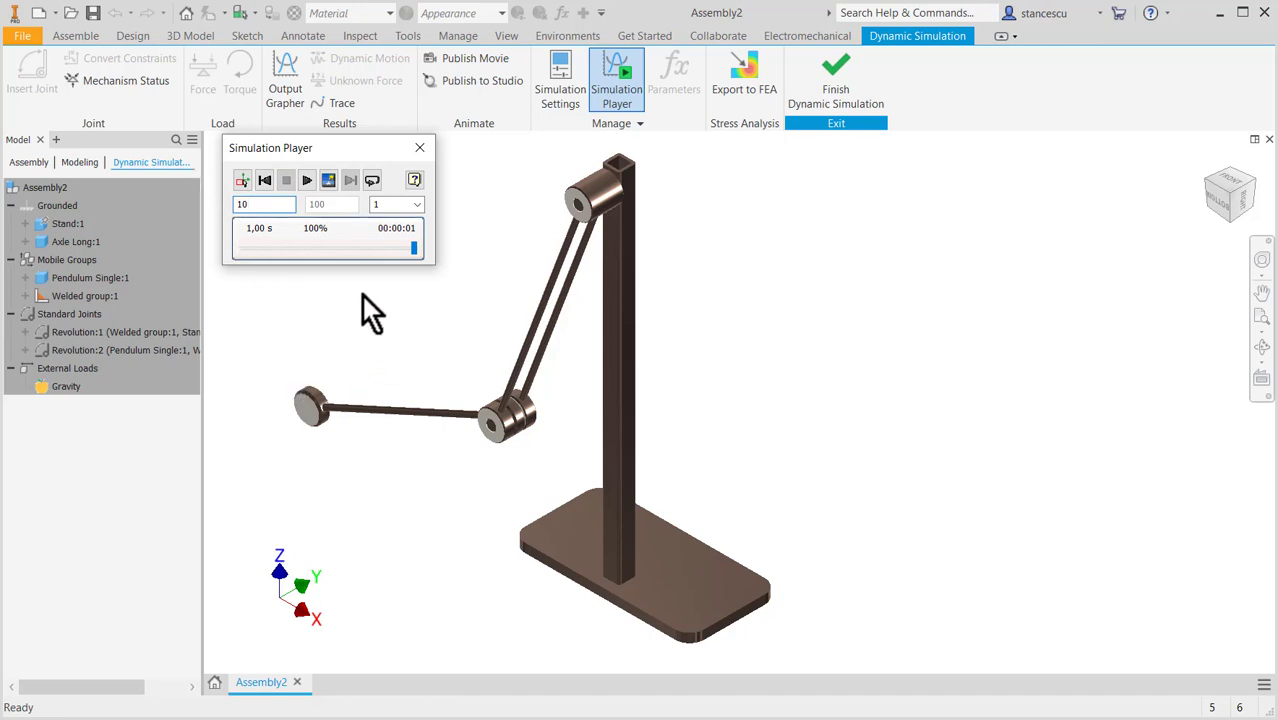
left_click(308, 183)
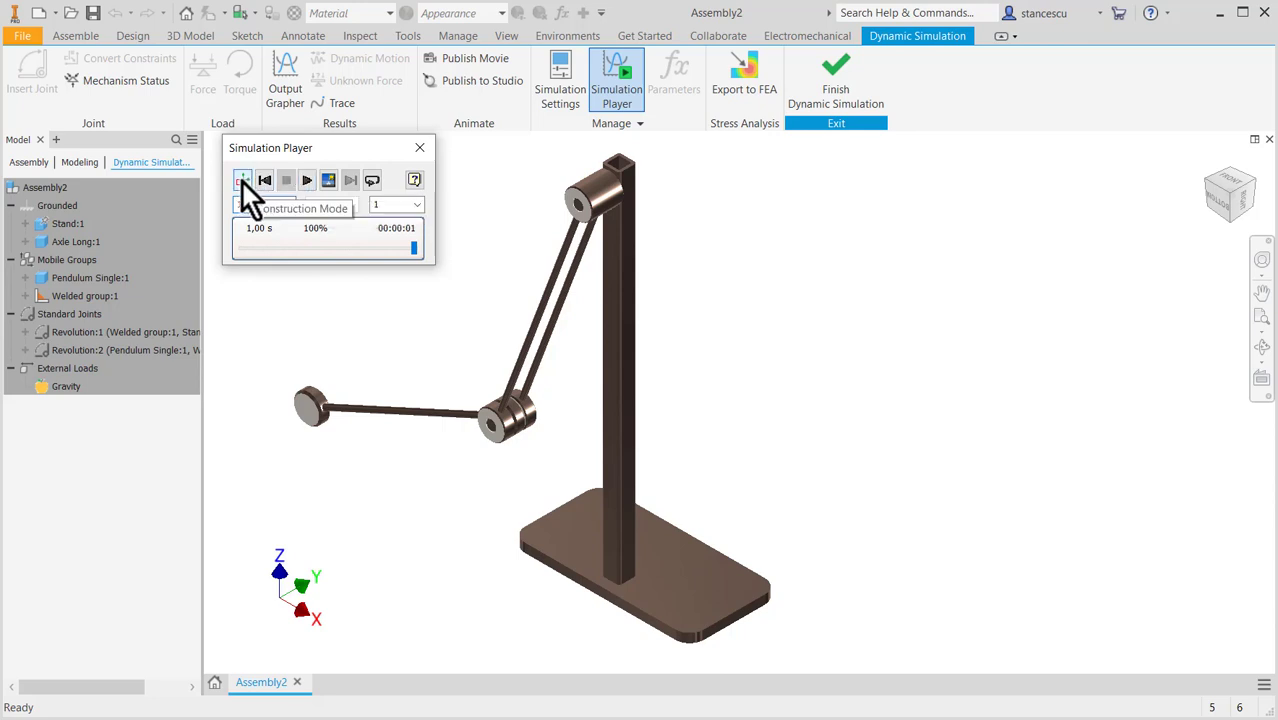
left_click(241, 179)
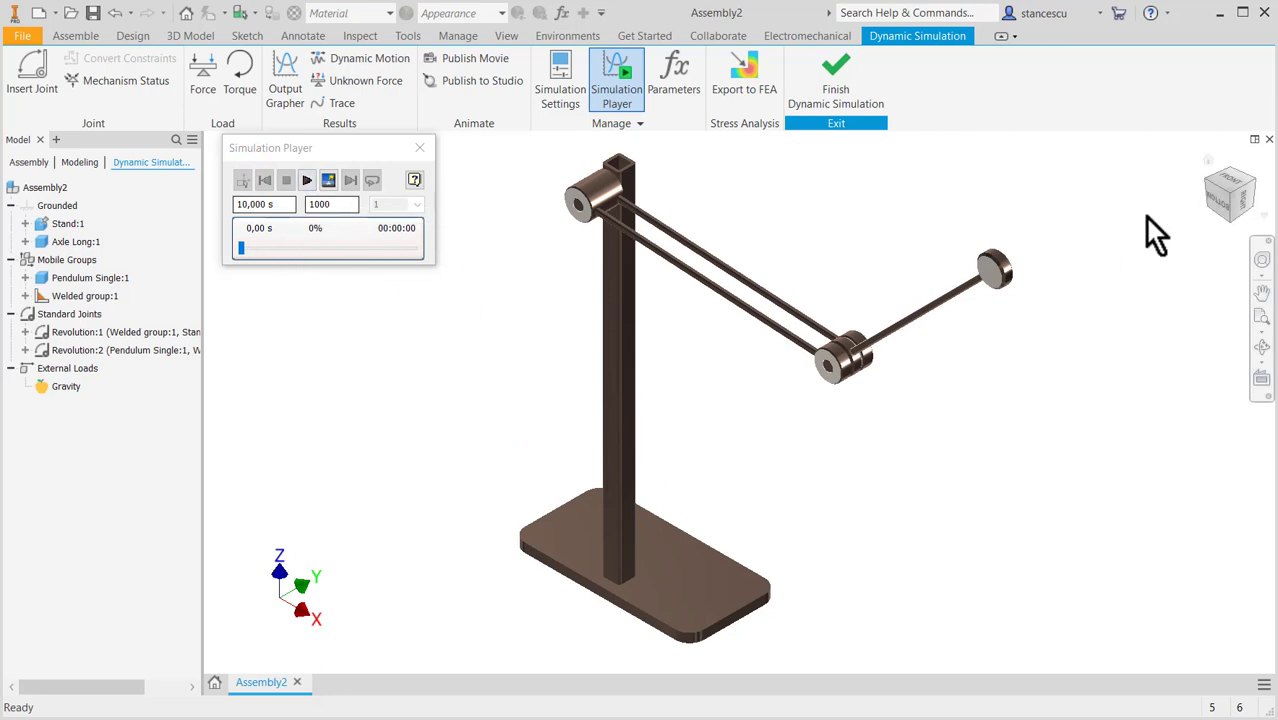
Run the 10 s simulation under gravity and return the mechanism to construction mode
scroll(848, 375, "down", 3)
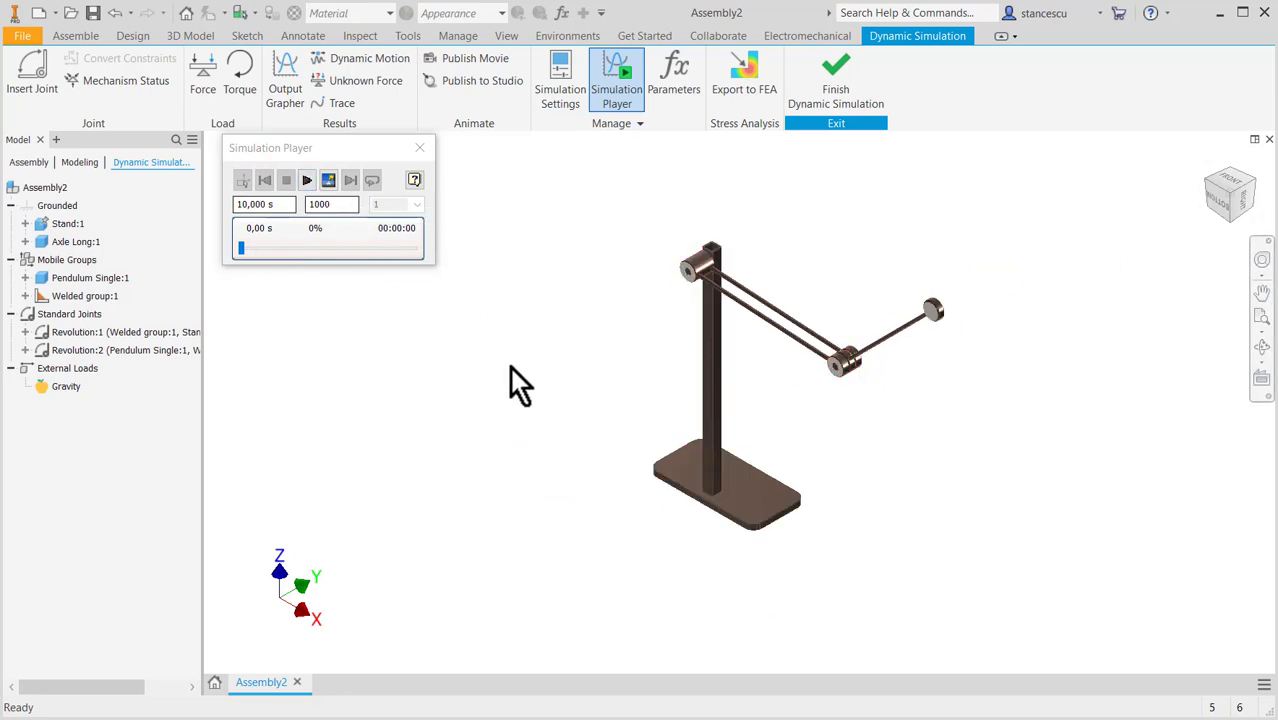
left_click(305, 180)
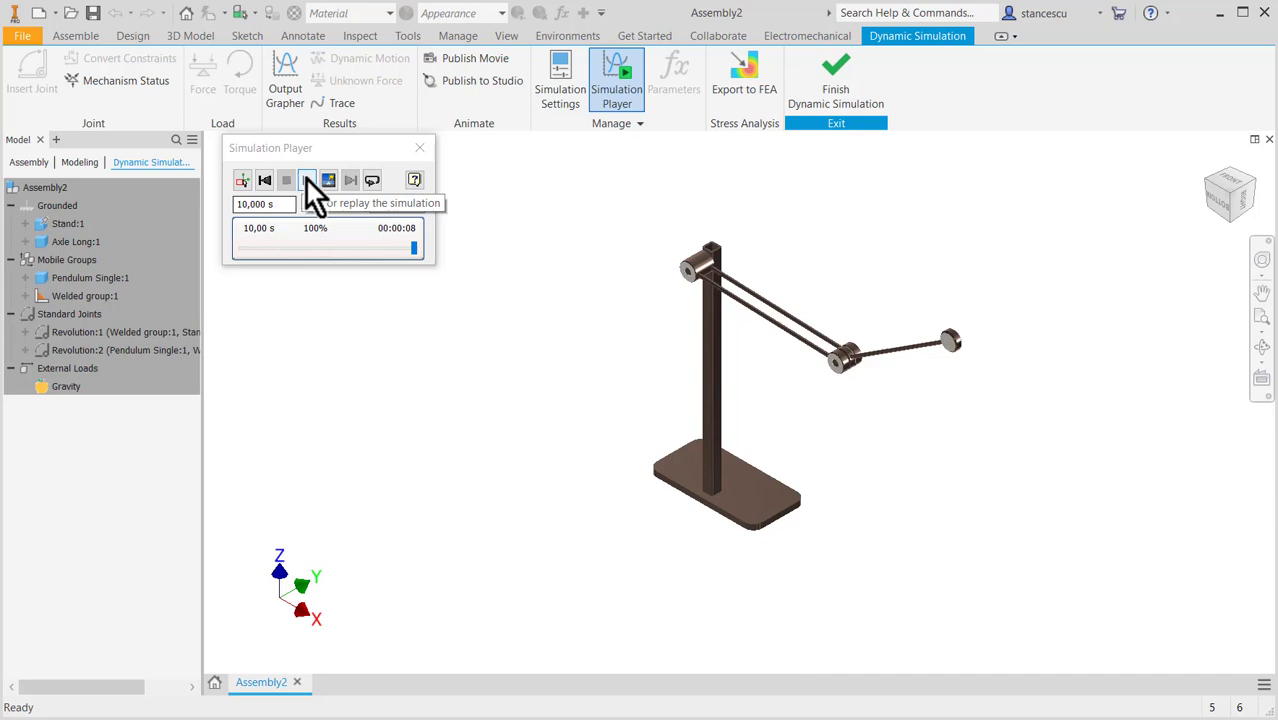
left_click(240, 180)
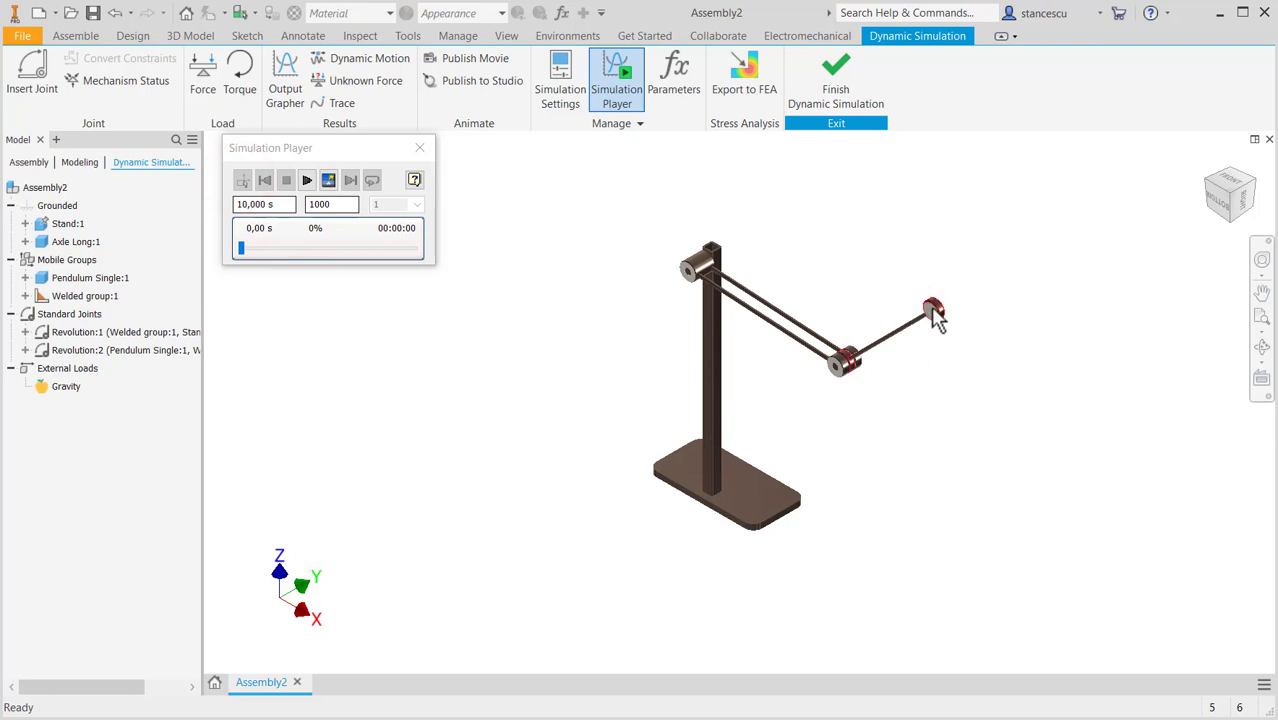
Raise both pendulums above the top of the stand as a new starting position
left_click_drag(932, 309, 932, 285)
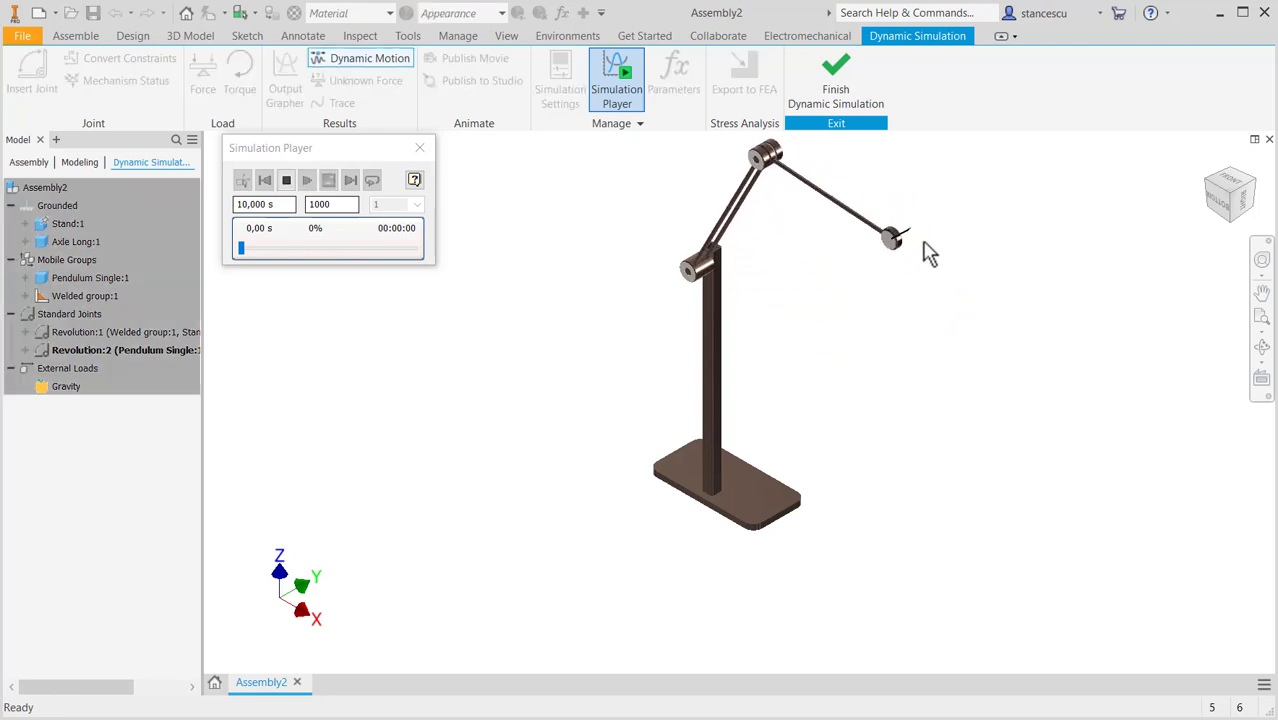
left_click_drag(842, 208, 957, 199)
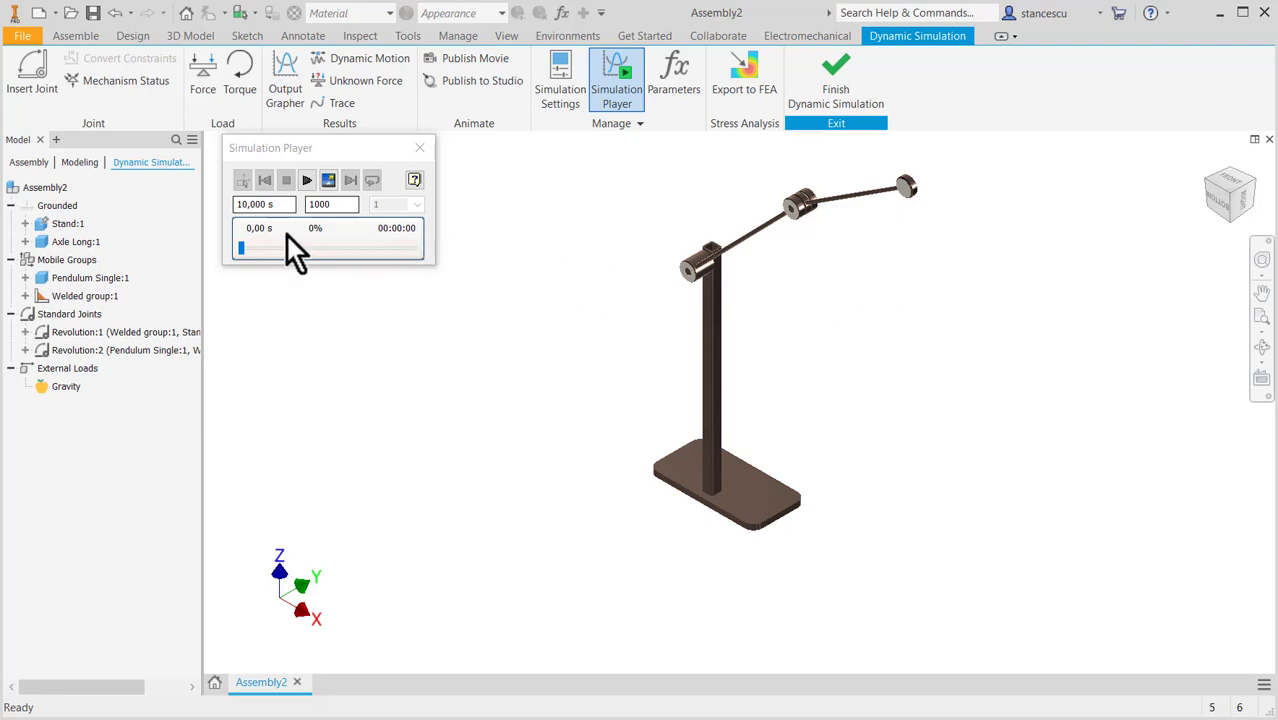
Set the number of images to 5000, run the 10 s simulation from the raised position and stop it before its end
double_click(344, 205)
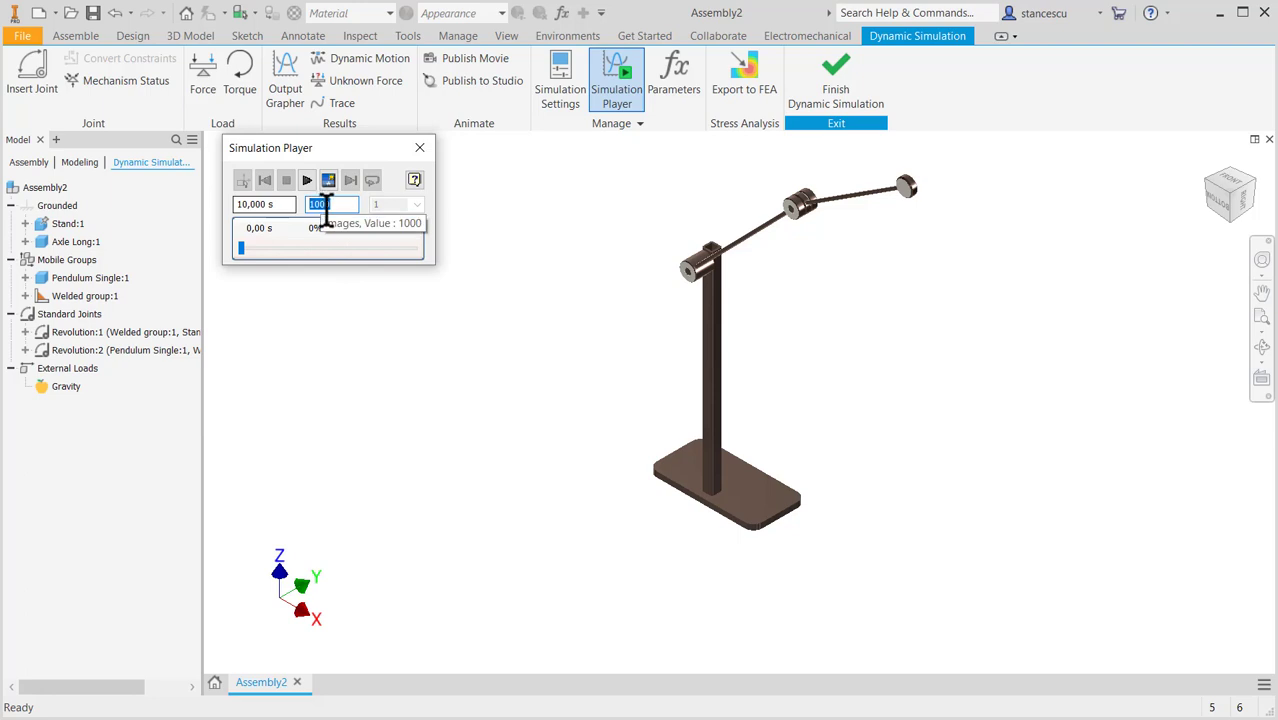
type("5000")
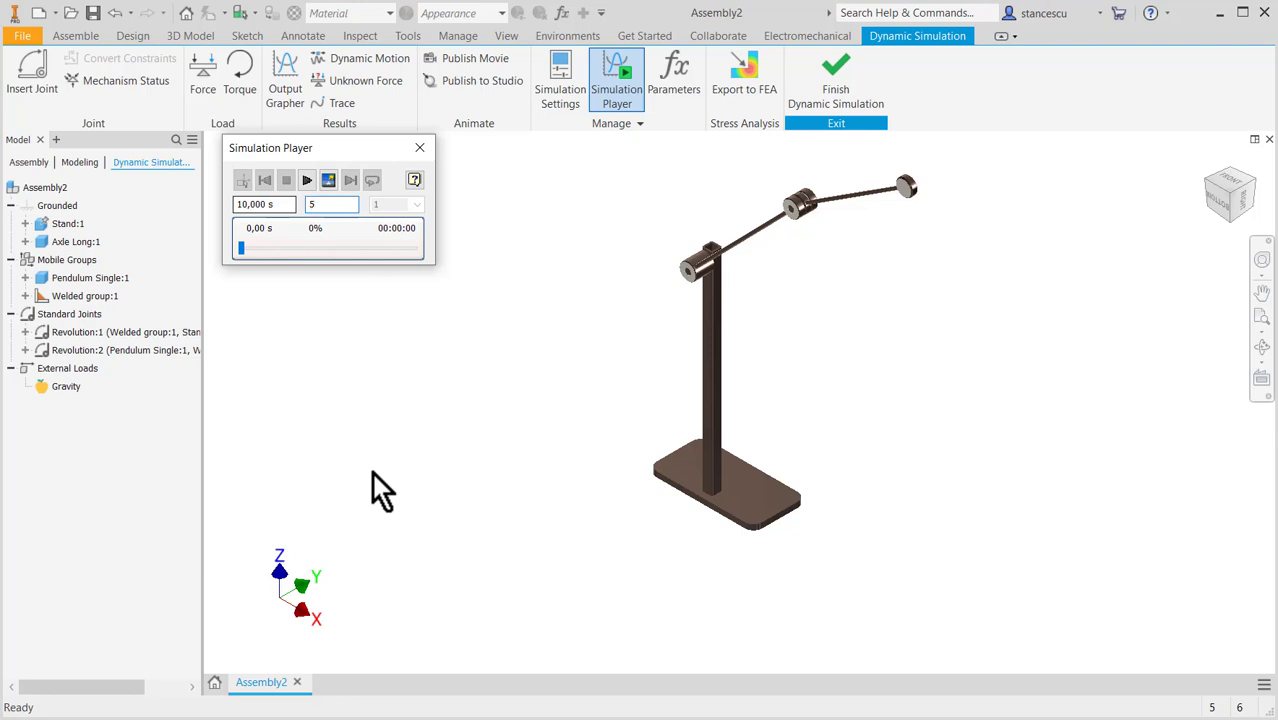
left_click(305, 181)
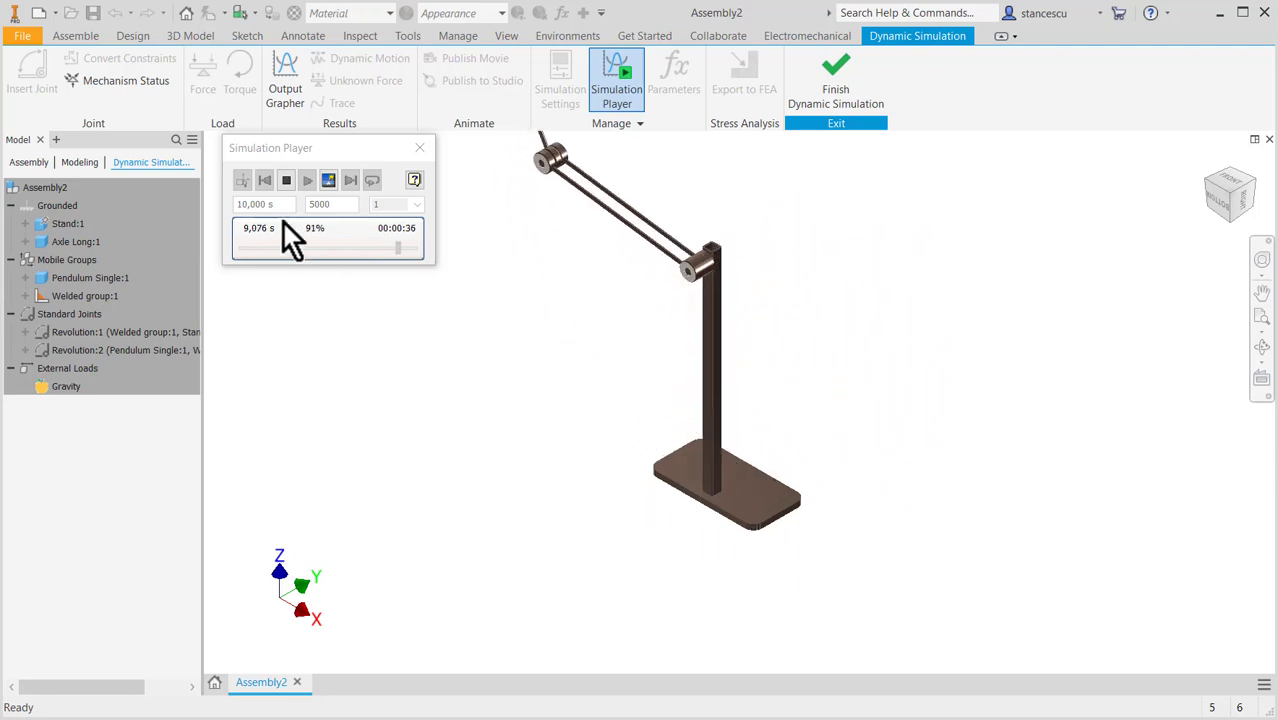
left_click(286, 180)
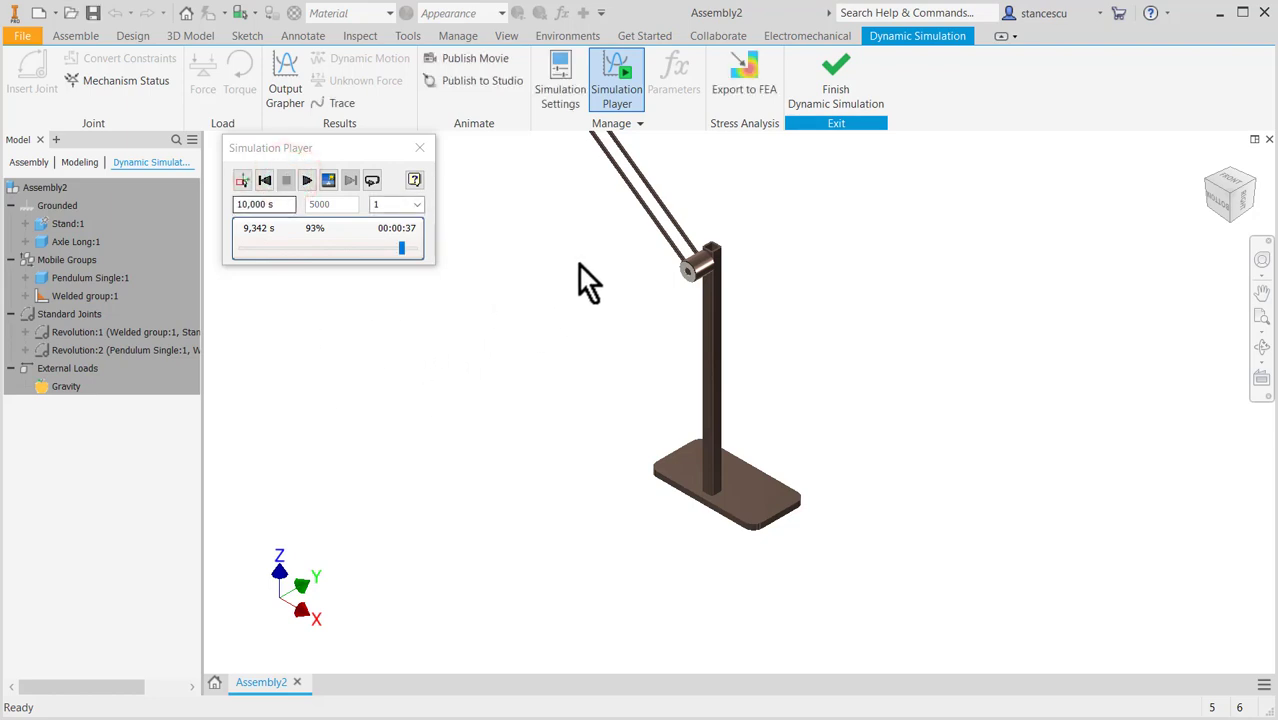
Rewind the simulation, return the mechanism to construction mode and lower the pendulums into a folded starting position, with the outer weight back near the stand's top
left_click(1218, 208)
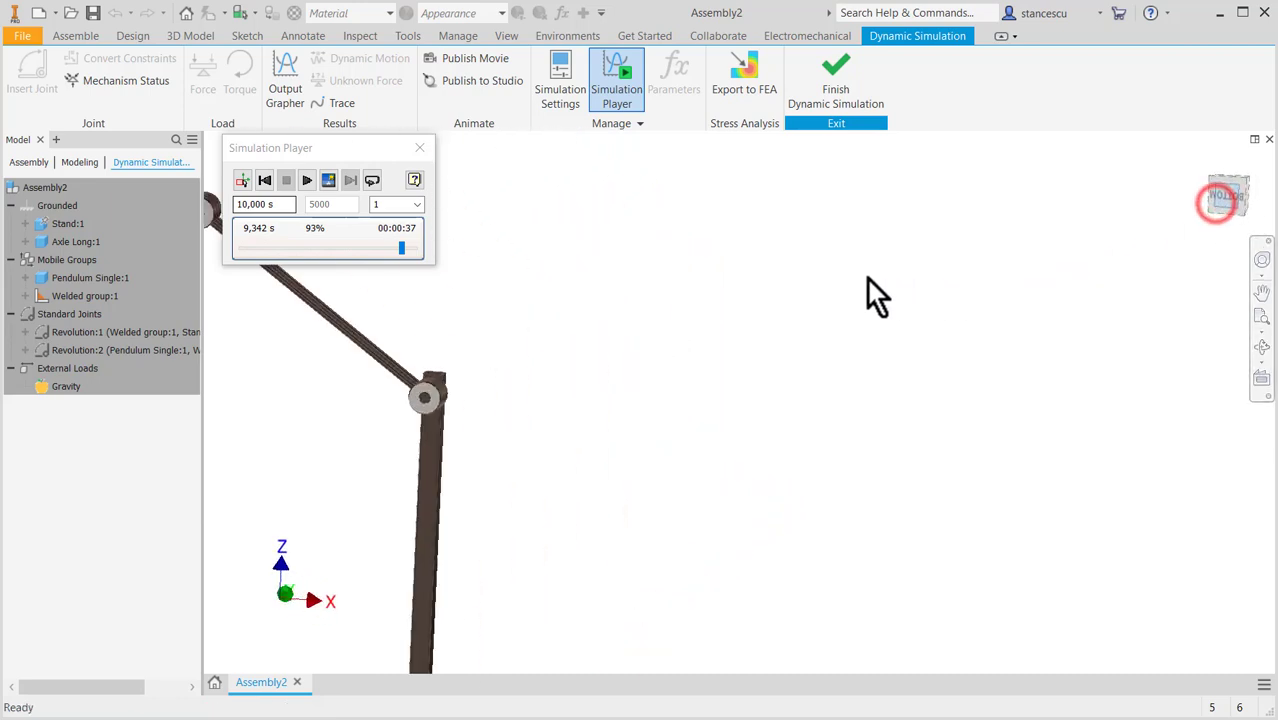
left_click(1229, 194)
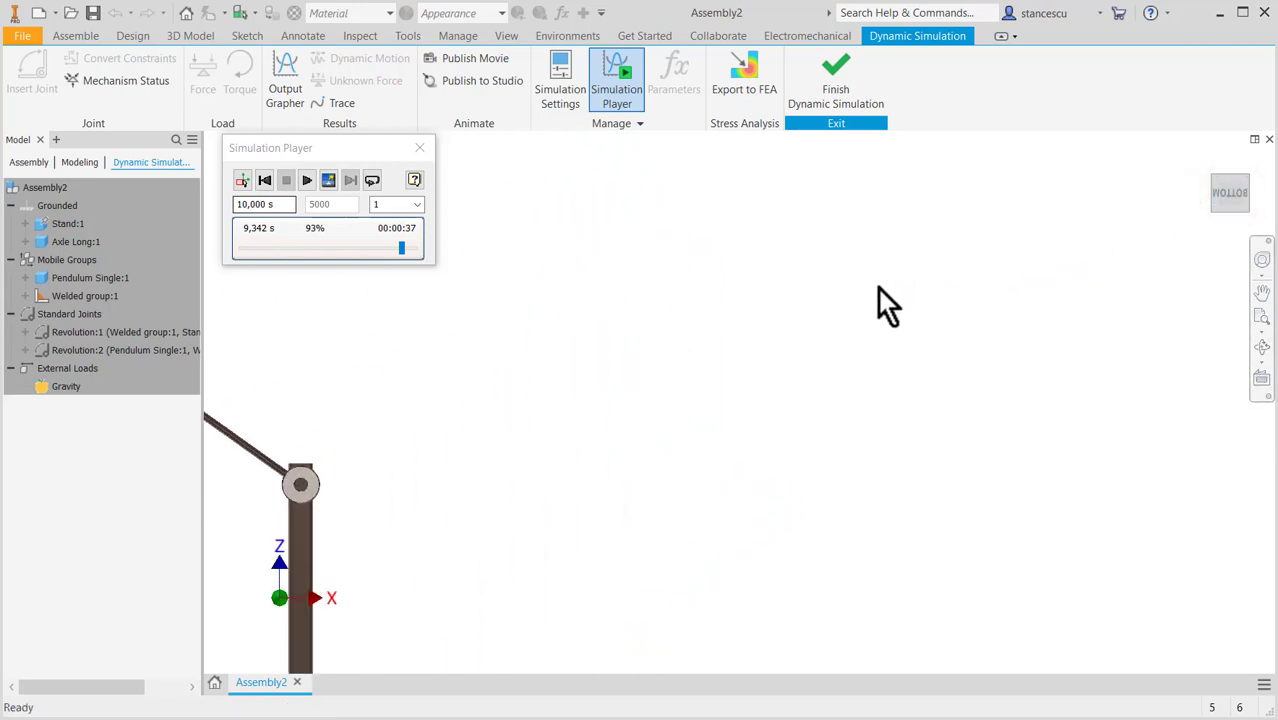
key("Home")
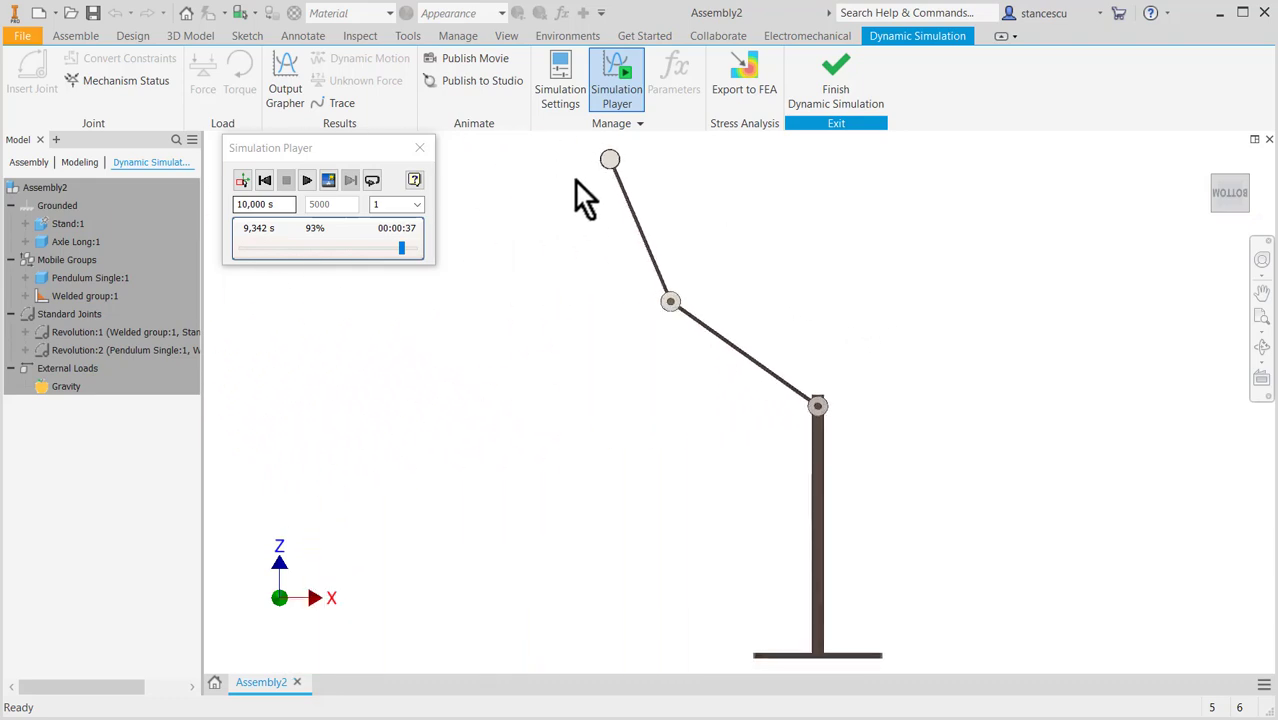
left_click(263, 181)
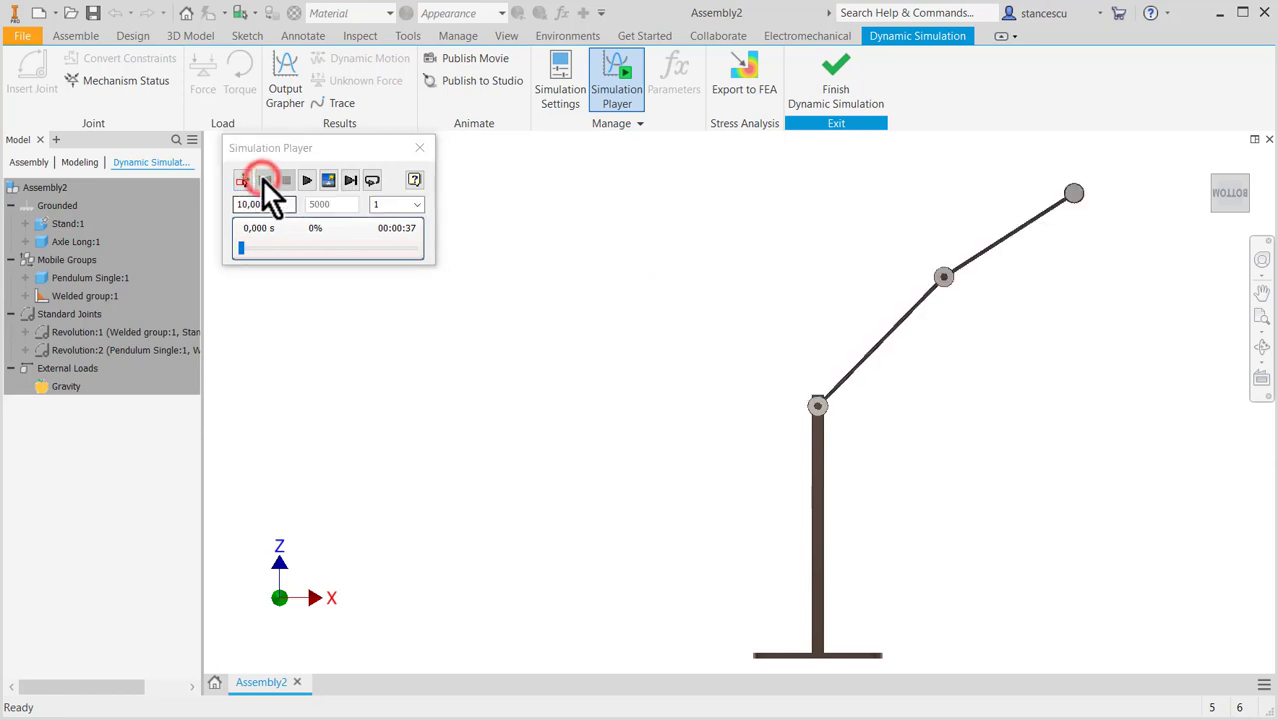
left_click(1074, 195)
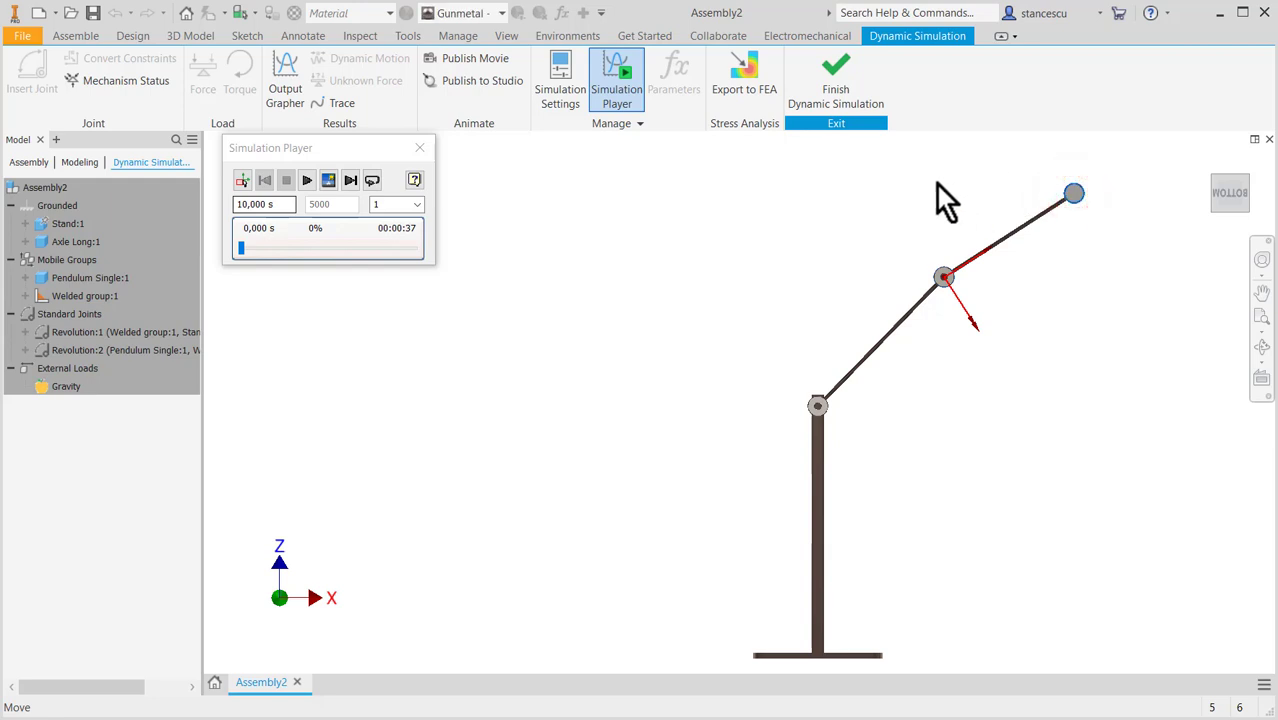
left_click(242, 181)
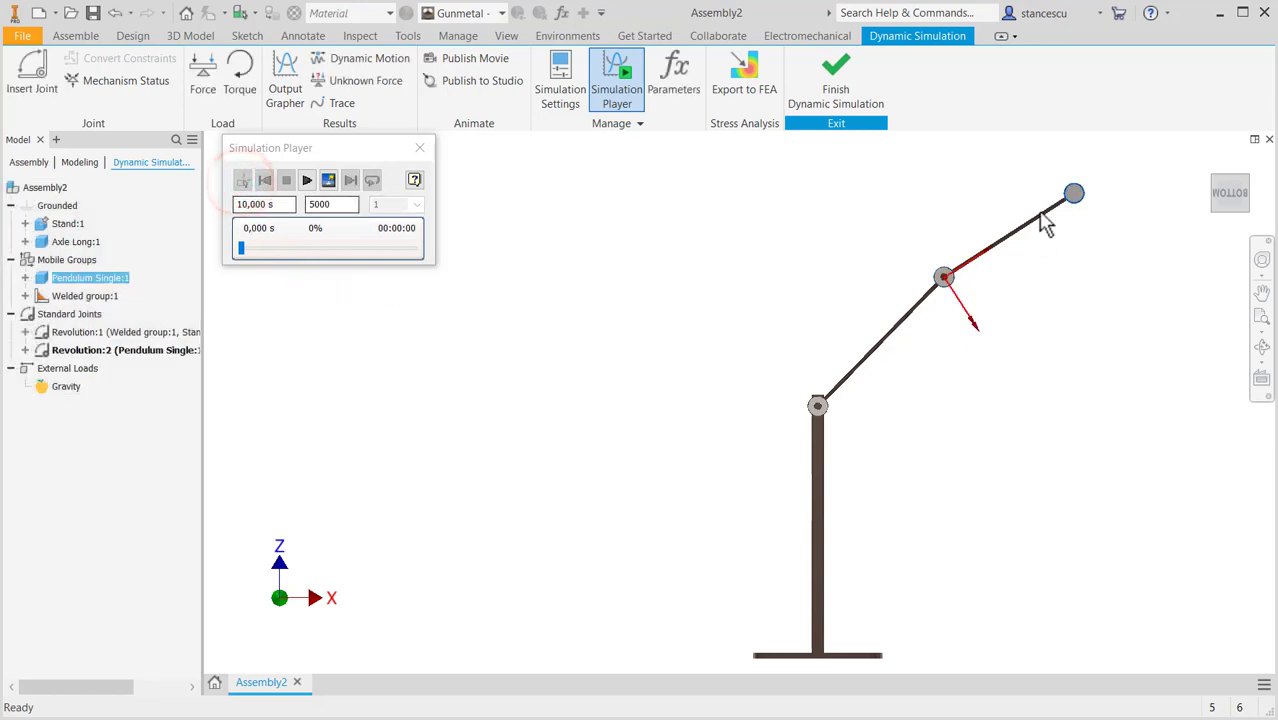
left_click_drag(1084, 208, 964, 309)
left_click(656, 252)
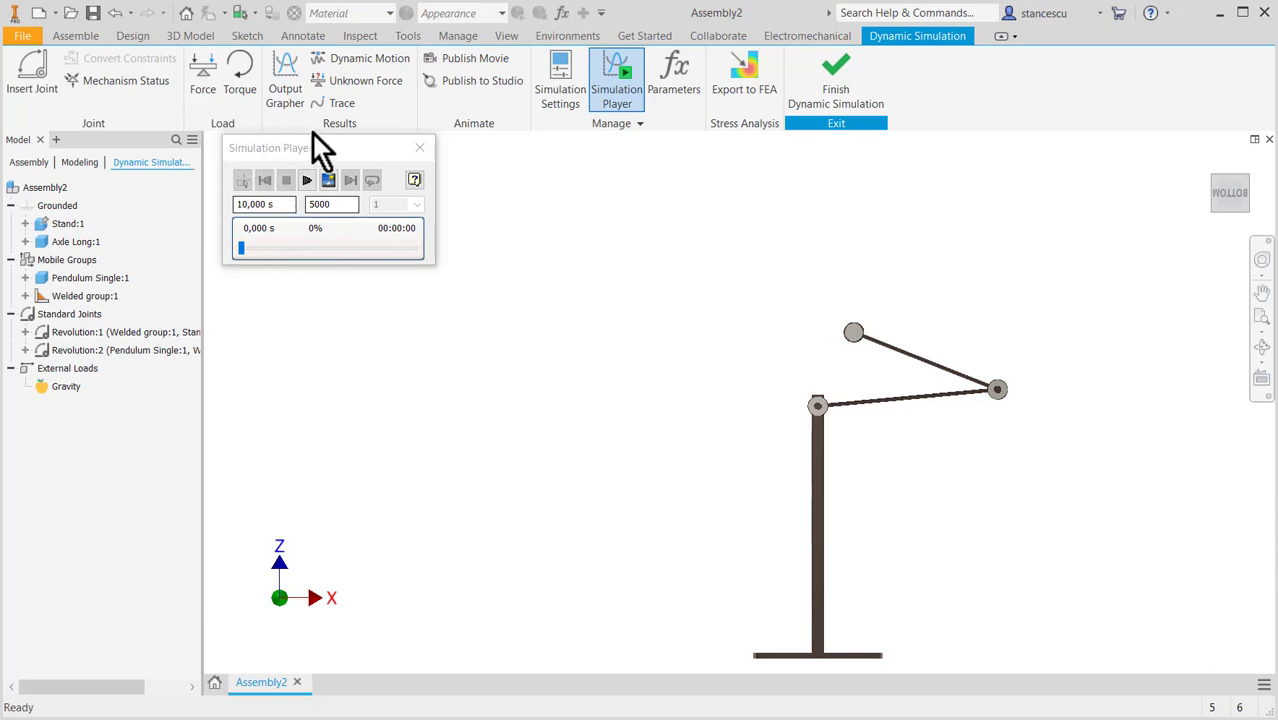
Start a trace referenced to Grounded and set its trajectory colour to orange
left_click(341, 103)
left_click(388, 227)
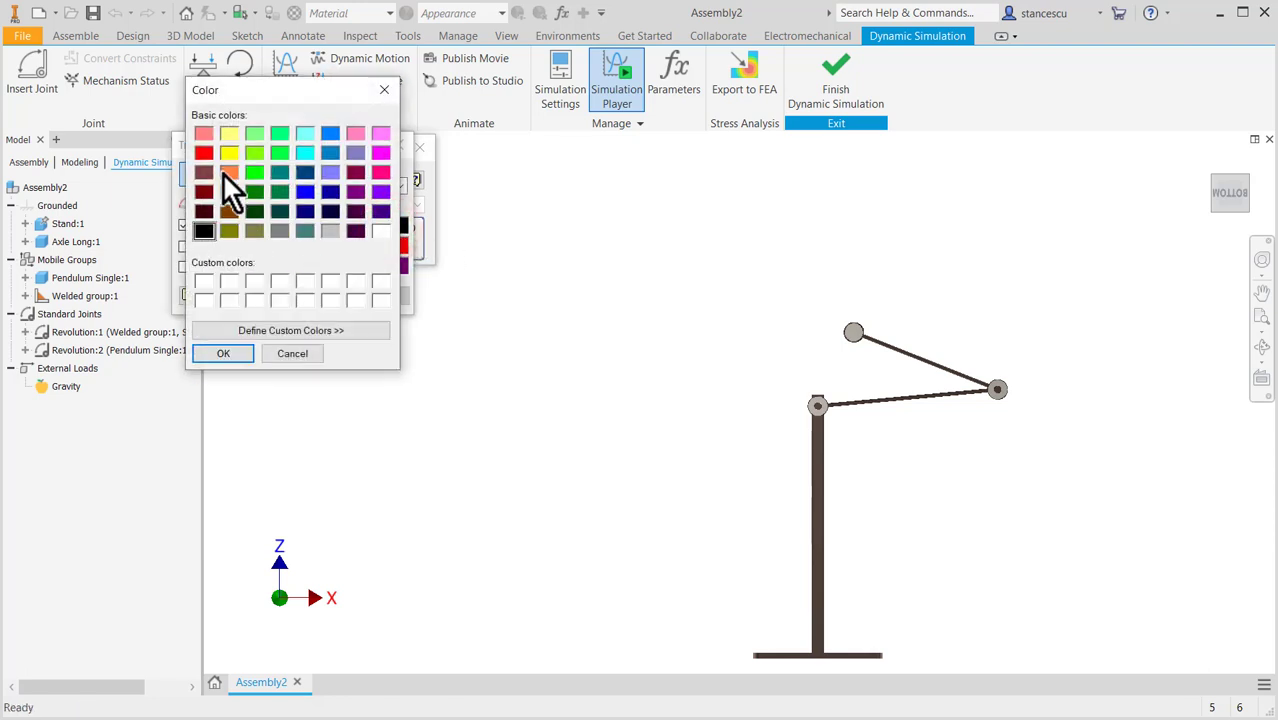
left_click(226, 173)
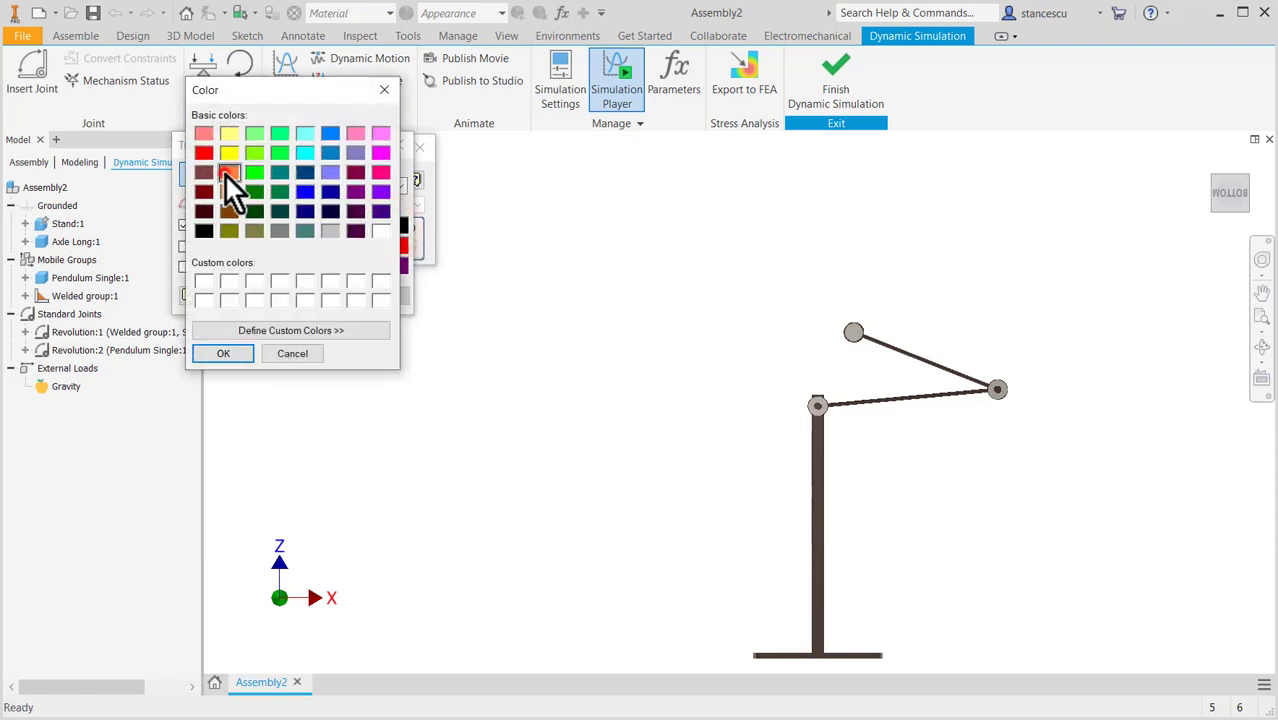
left_click(227, 352)
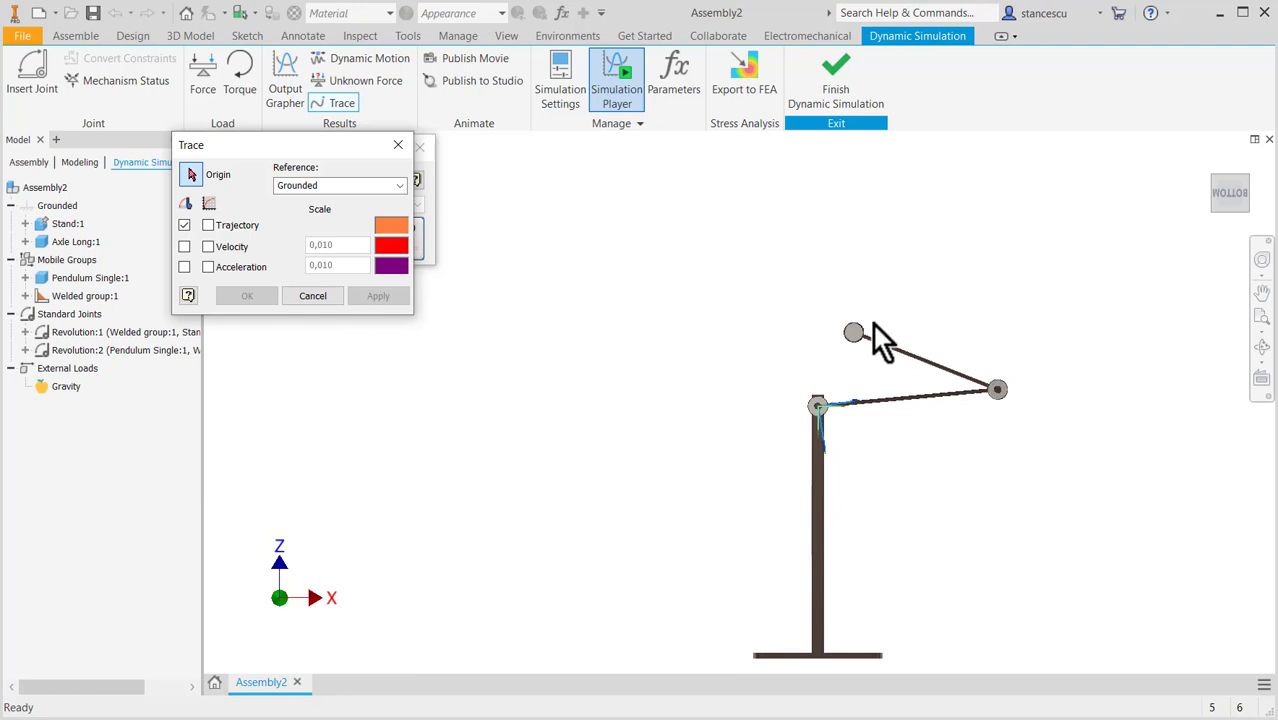
Use the centre of the outer pendulum's free end face as the trace origin and create the trajectory trace
scroll(866, 355, "up", 5)
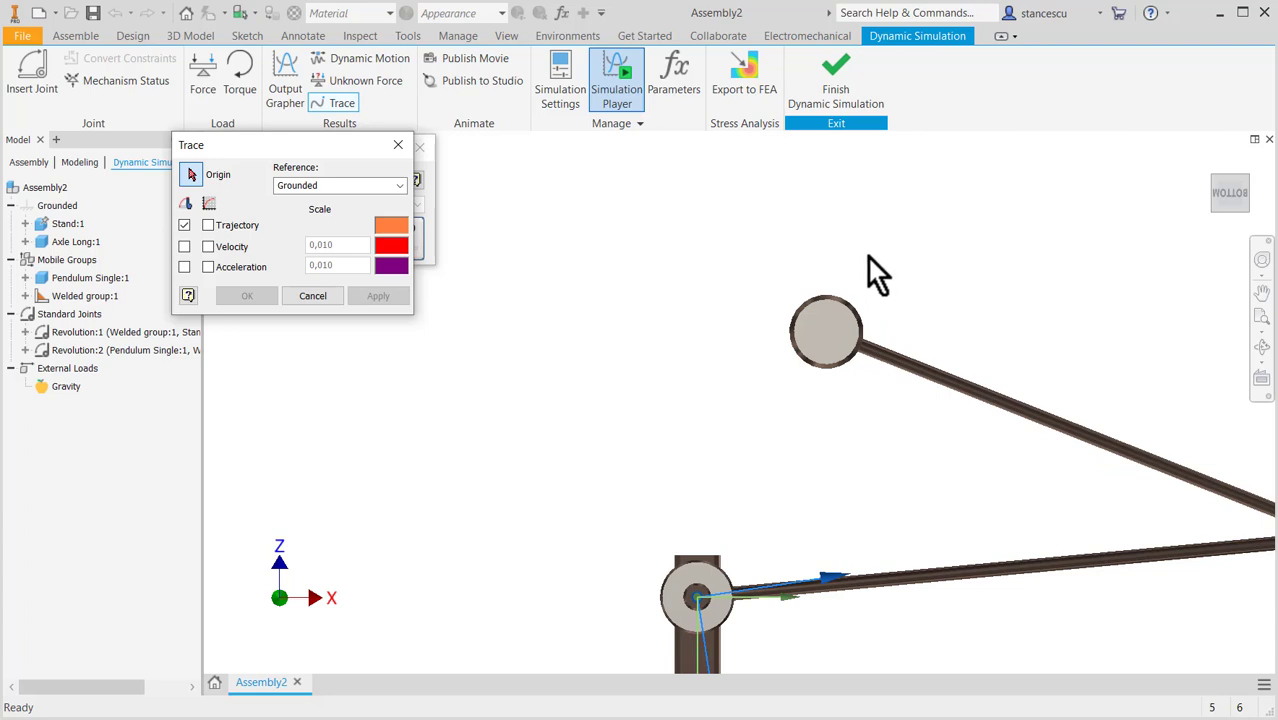
left_click(847, 307)
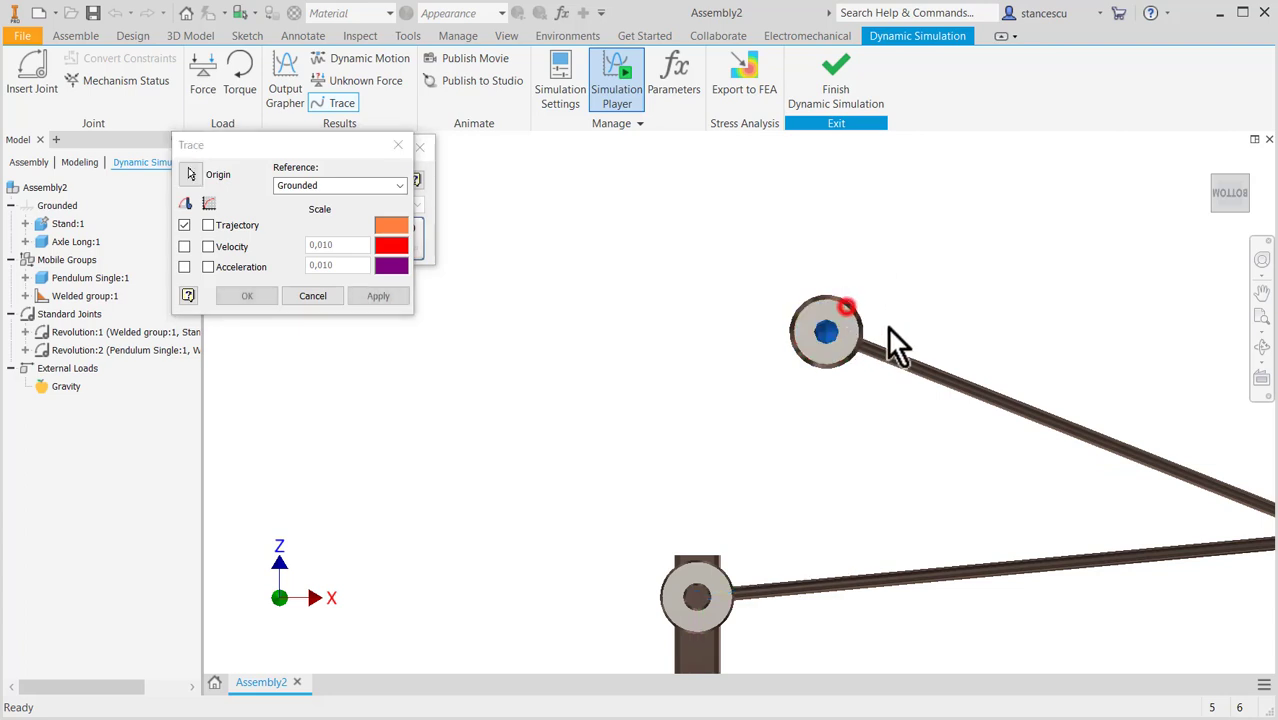
mouse_move(884, 423)
middle_mouse_down("shift")
mouse_move(936, 335)
mouse_move(735, 430)
mouse_move(759, 394)
middle_mouse_up("shift")
middle_click_drag(747, 297, 732, 420)
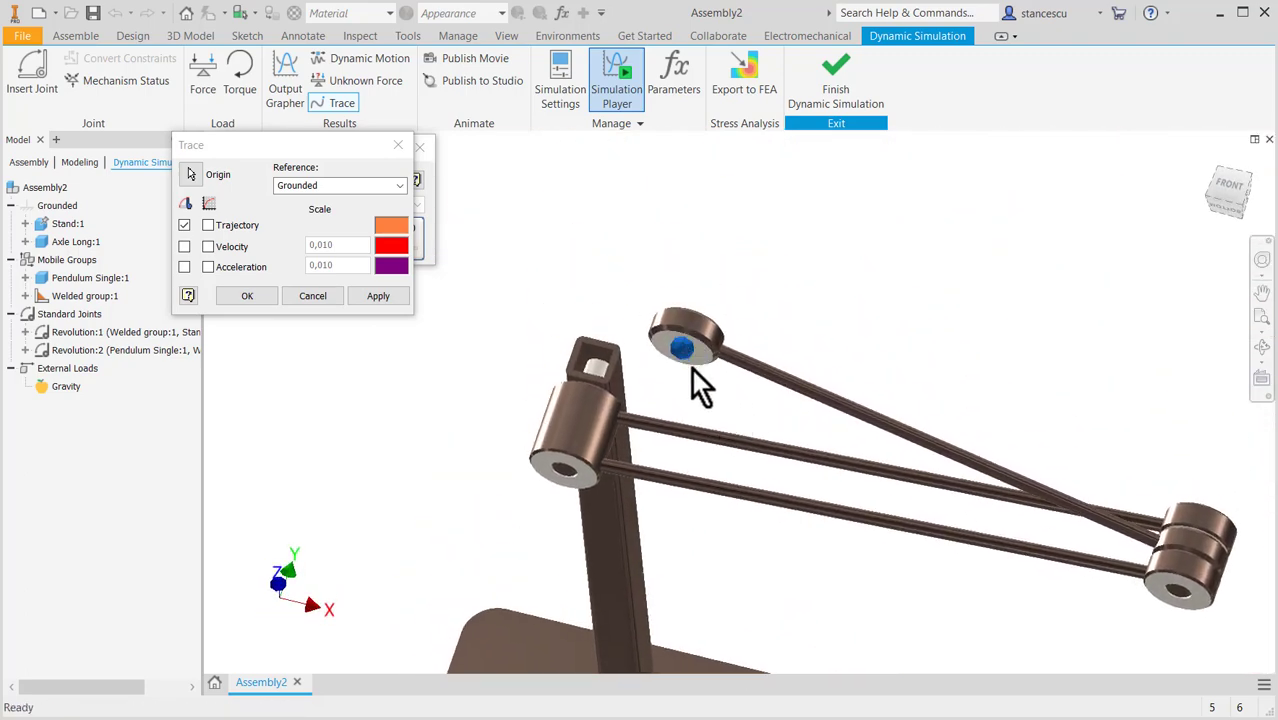
scroll(680, 340, "up", 5)
scroll(705, 365, "down", 3)
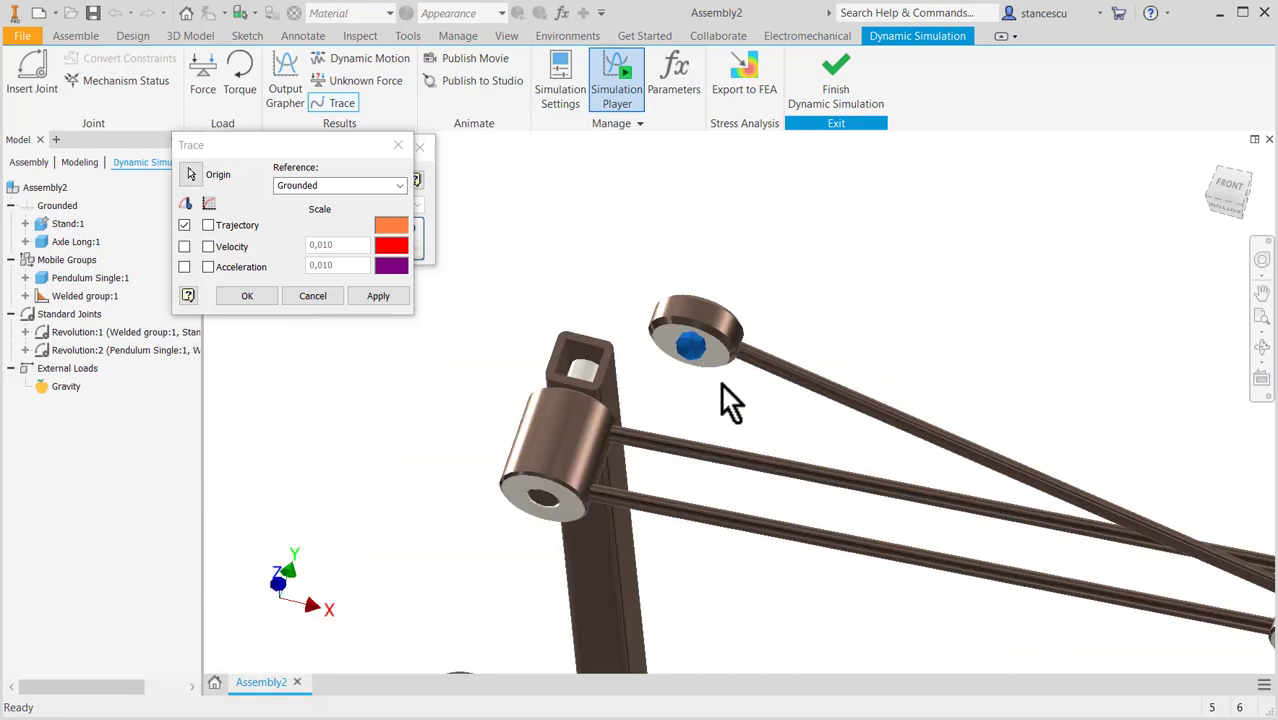
scroll(700, 369, "up", 3)
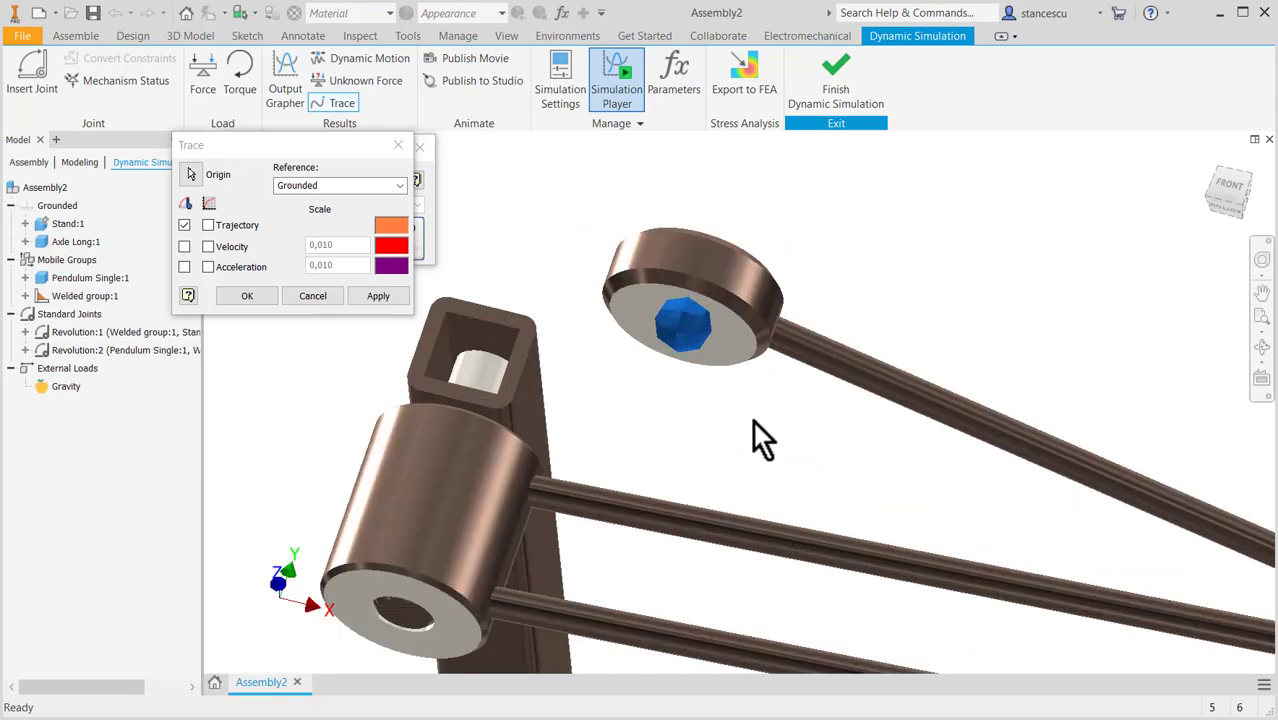
middle_click_drag(755, 425, 757, 422, "shift")
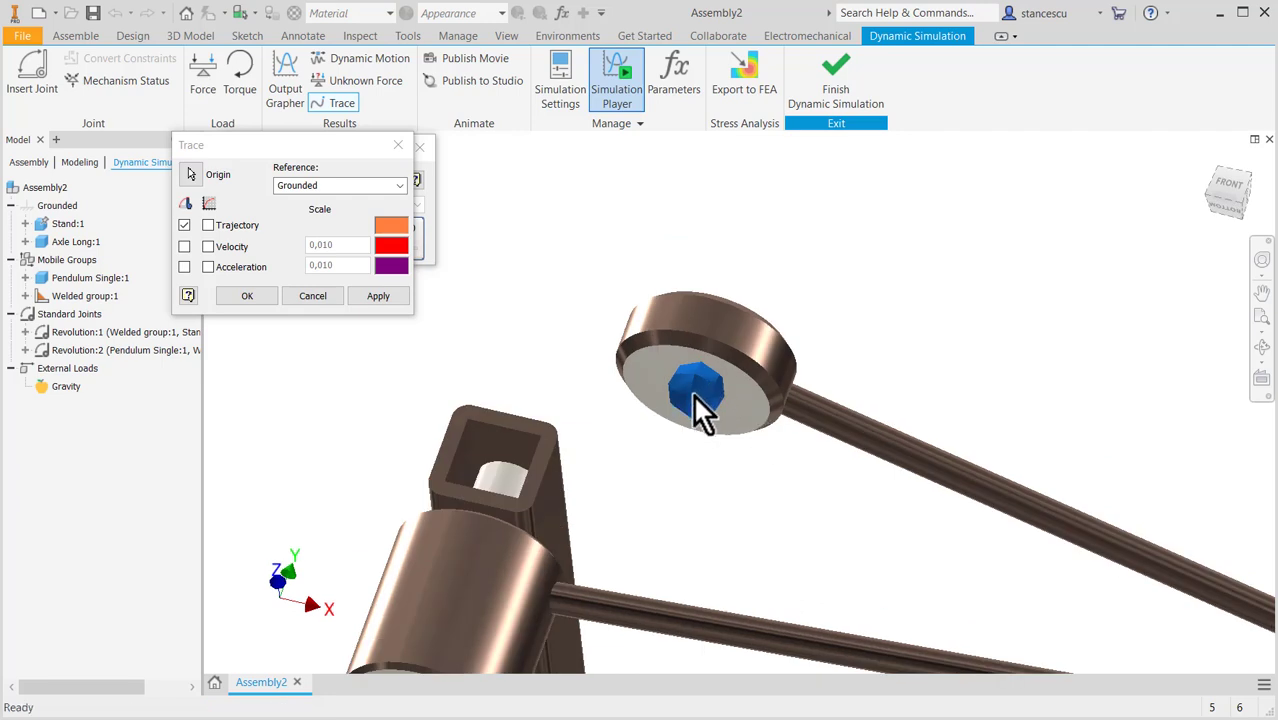
left_click(248, 296)
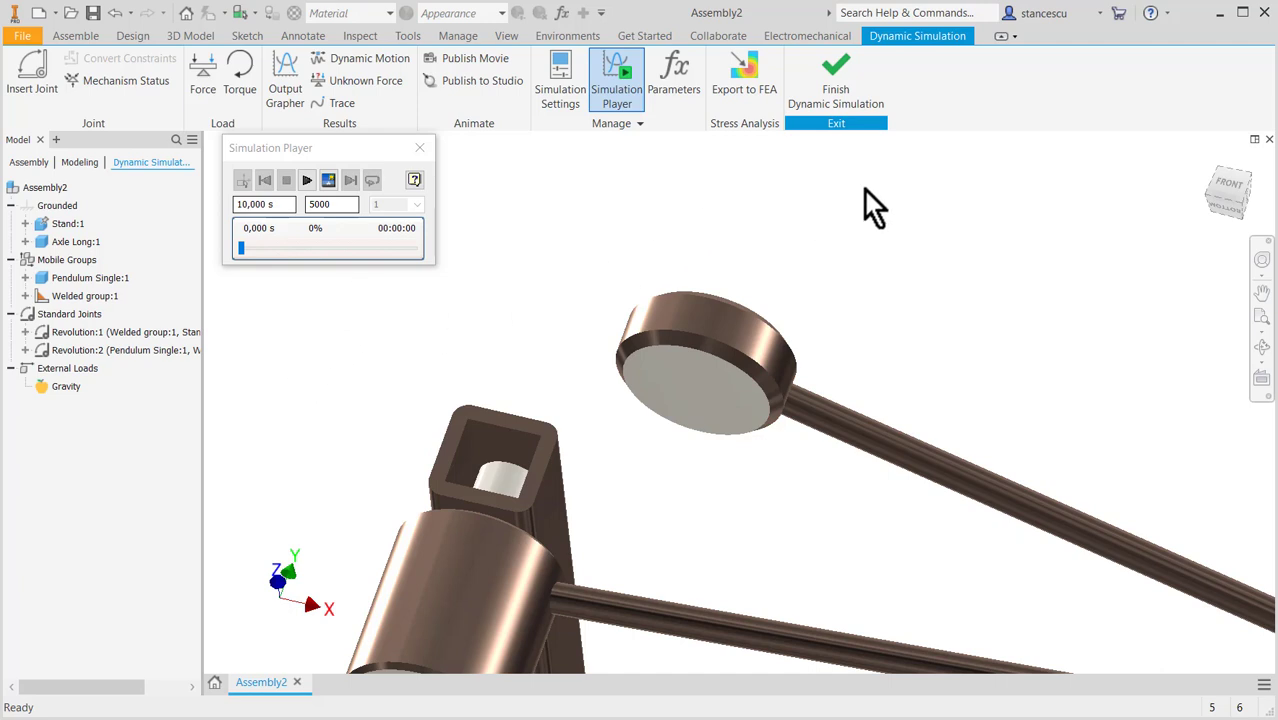
Run the simulation from the folded position in the home view and stop it at about 2.6 s
left_click(1205, 155)
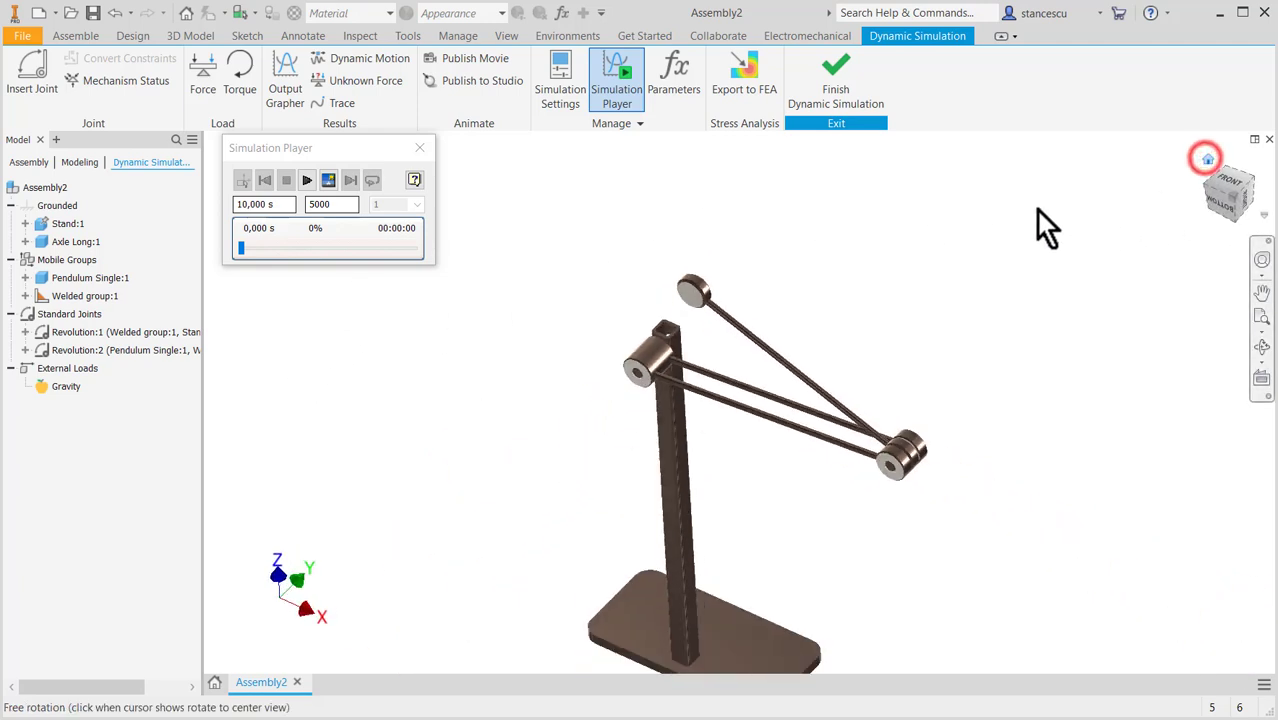
left_click(308, 182)
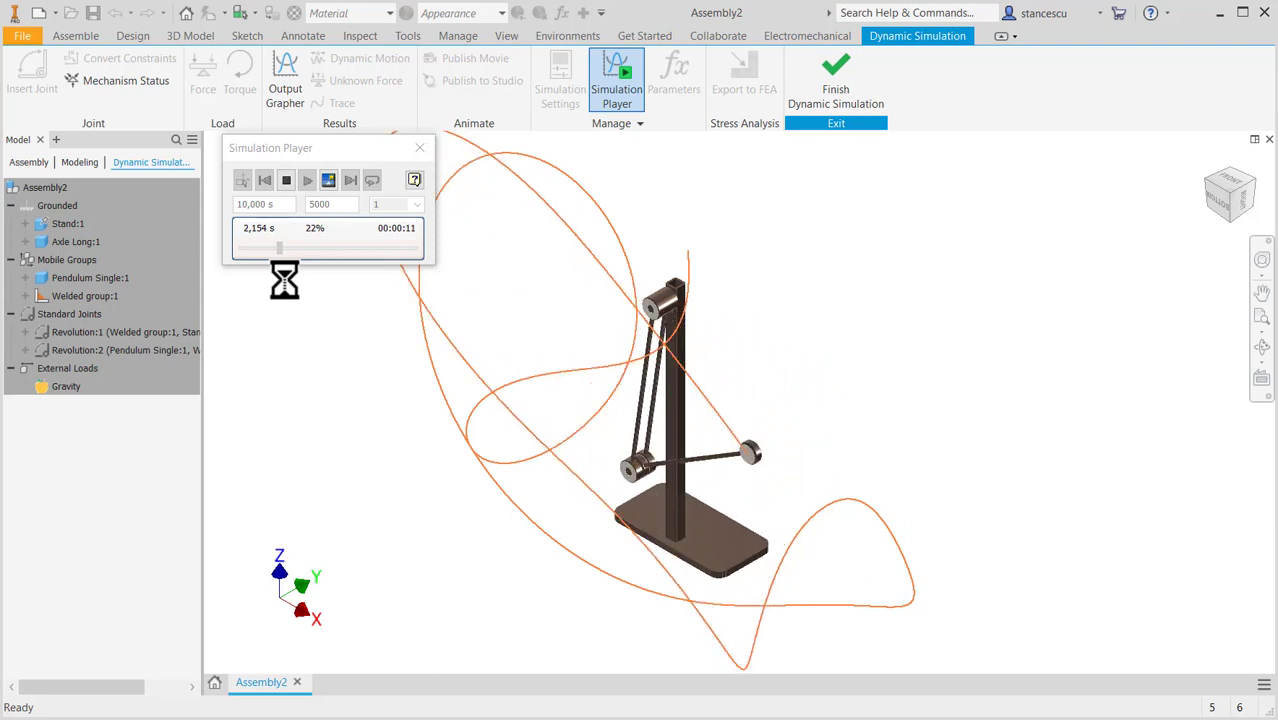
left_click(286, 180)
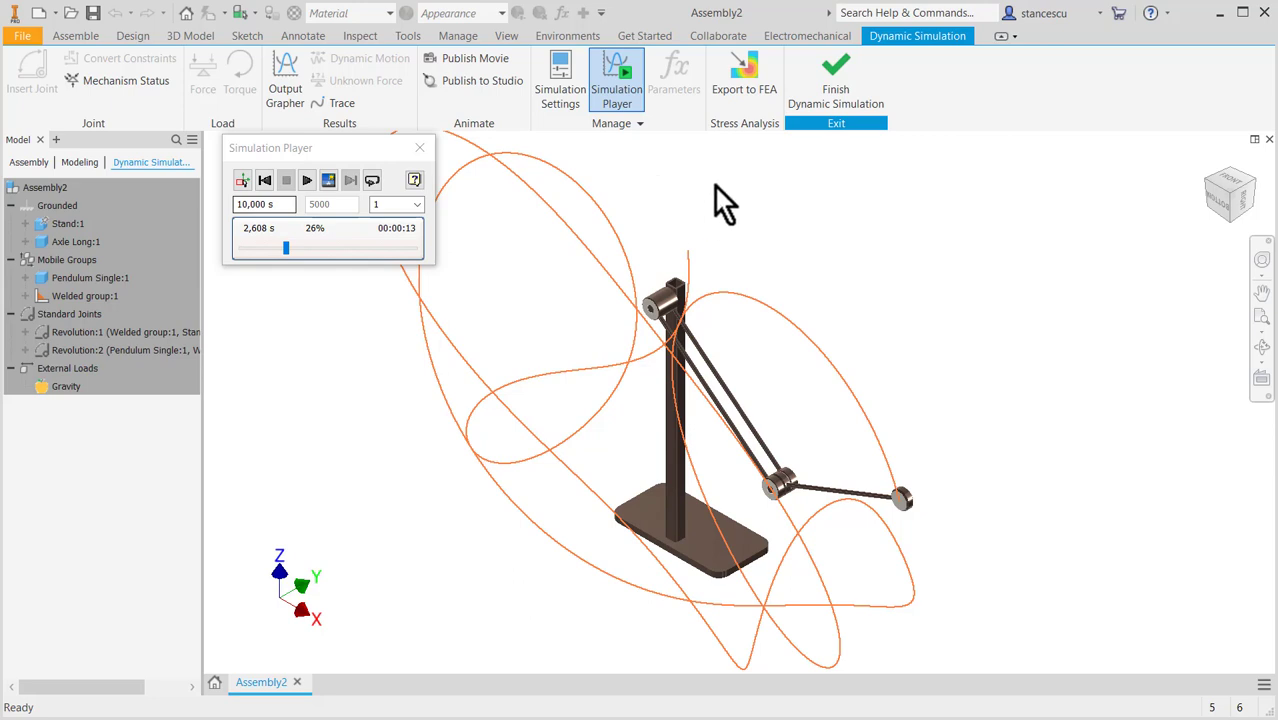
Open the Output Grapher and arrange its window compactly so the whole mechanism stays in sight beside it
left_click(287, 79)
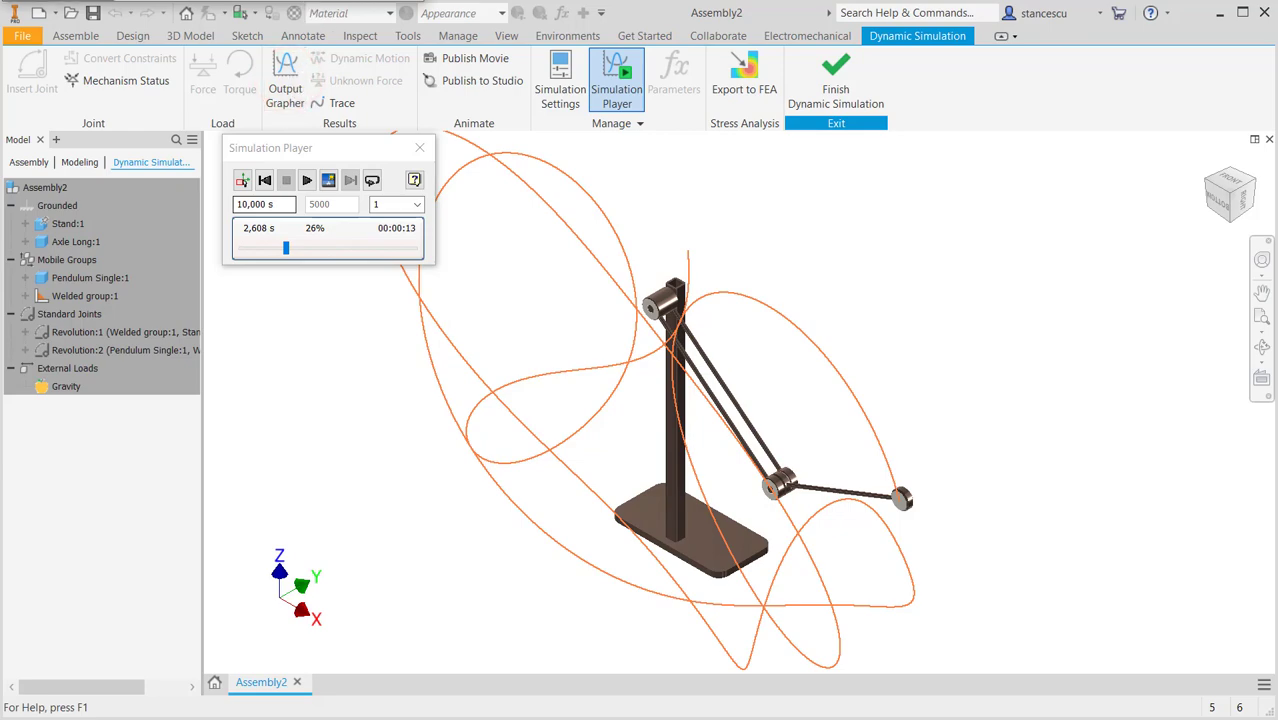
left_click_drag(264, 2, 331, 284)
left_click_drag(492, 561, 566, 650)
middle_click_drag(921, 425, 1140, 455)
Delete the outer pendulum's trace from the Output Grapher's traces
left_click(94, 388)
left_click(94, 388)
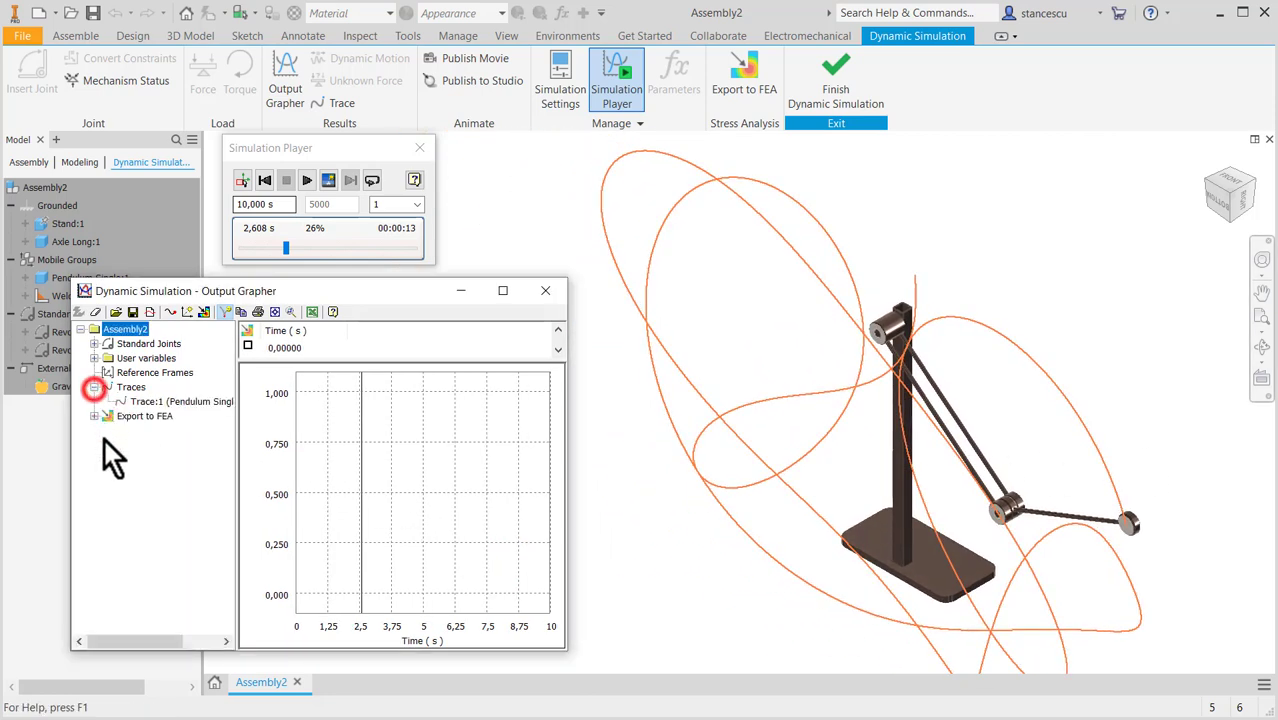
right_click(140, 401)
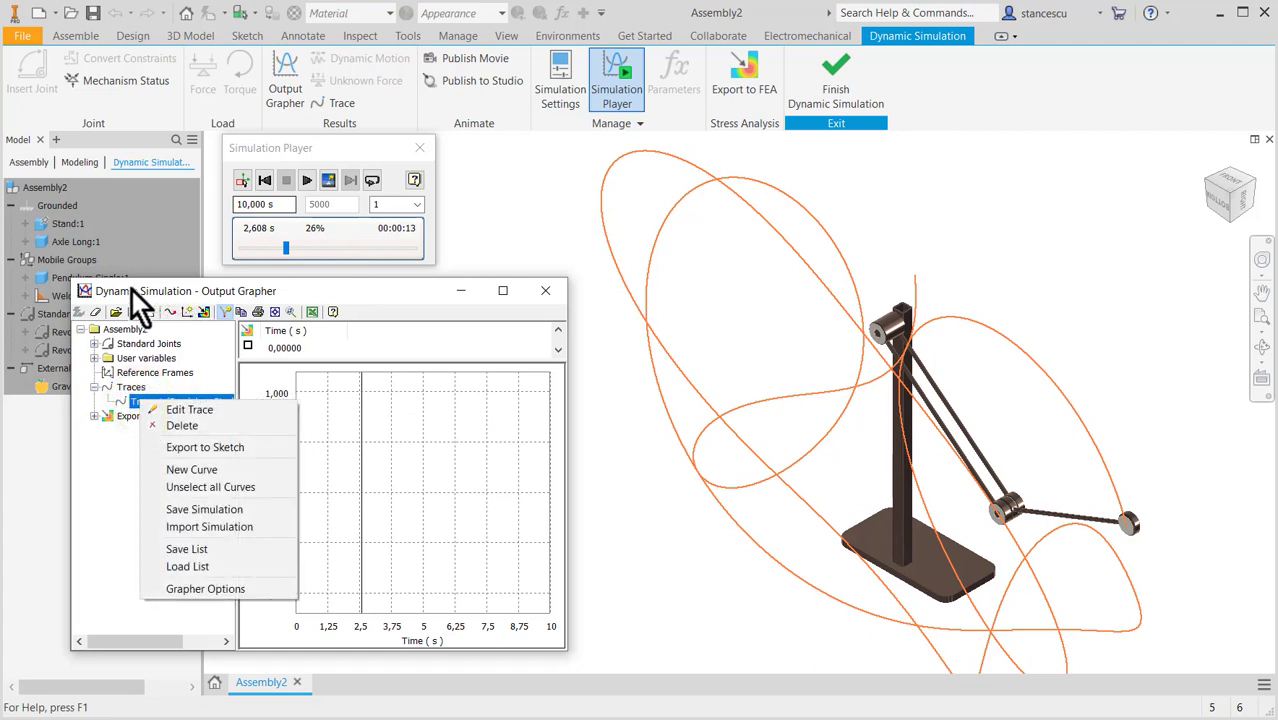
left_click(200, 426)
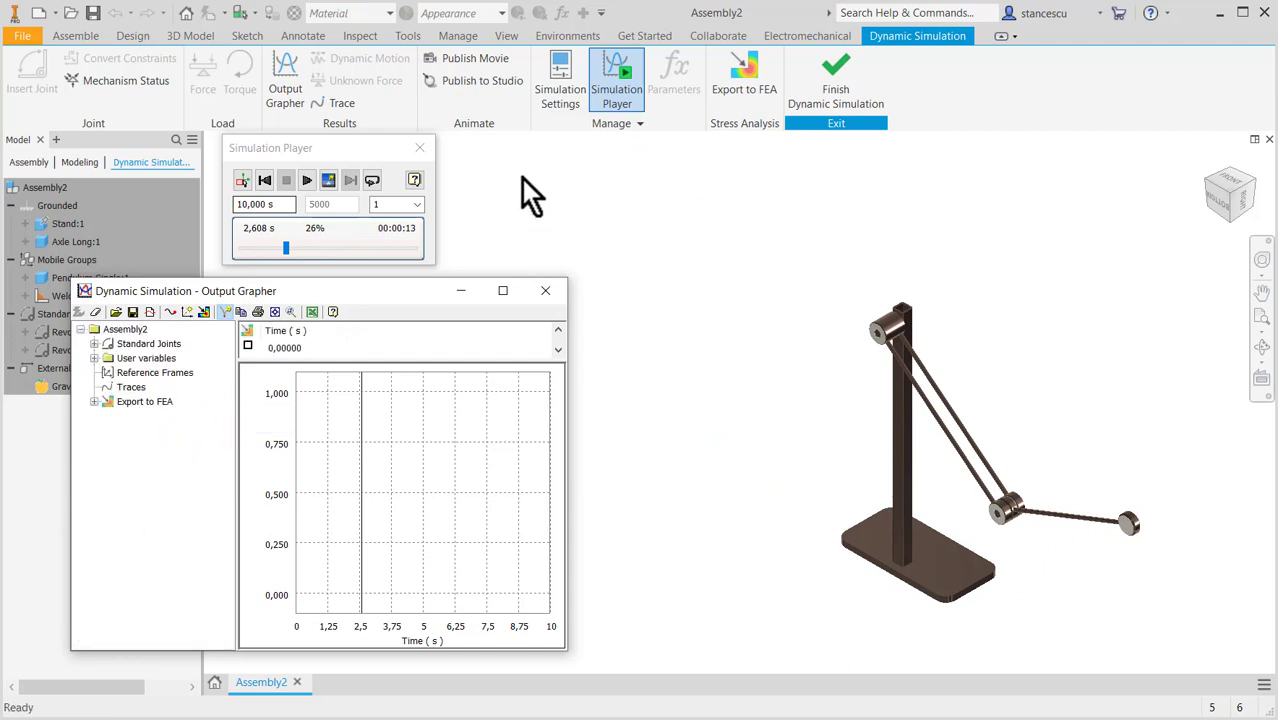
Start a new trace with an orange trajectory and enable the graph output values for velocity and acceleration
left_click(322, 105)
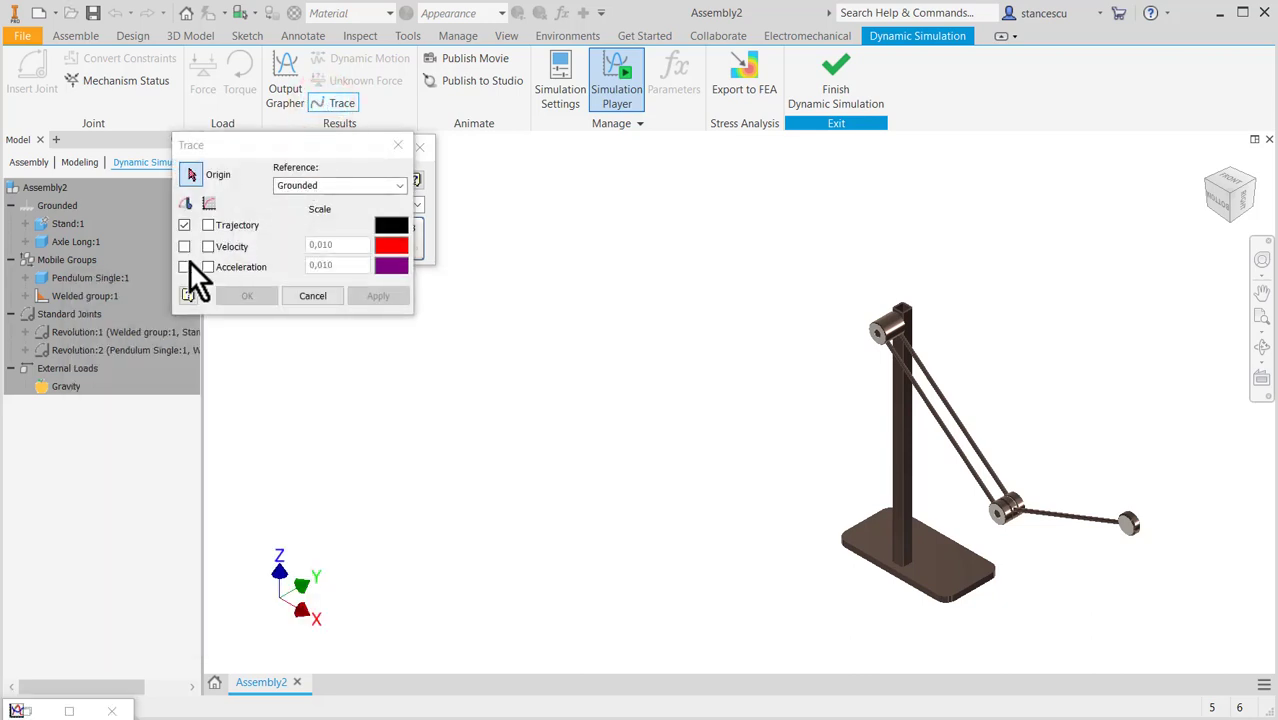
left_click(392, 226)
left_click(223, 172)
left_click(237, 347)
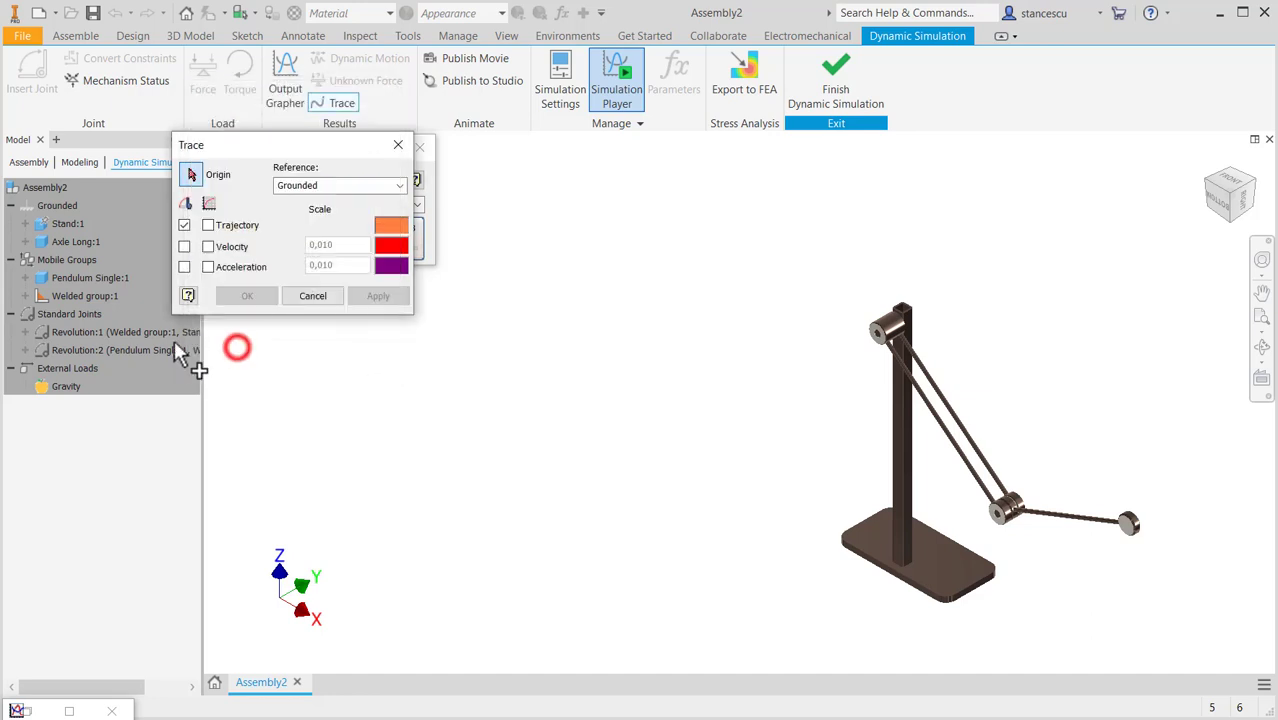
left_click(211, 248)
left_click(207, 267)
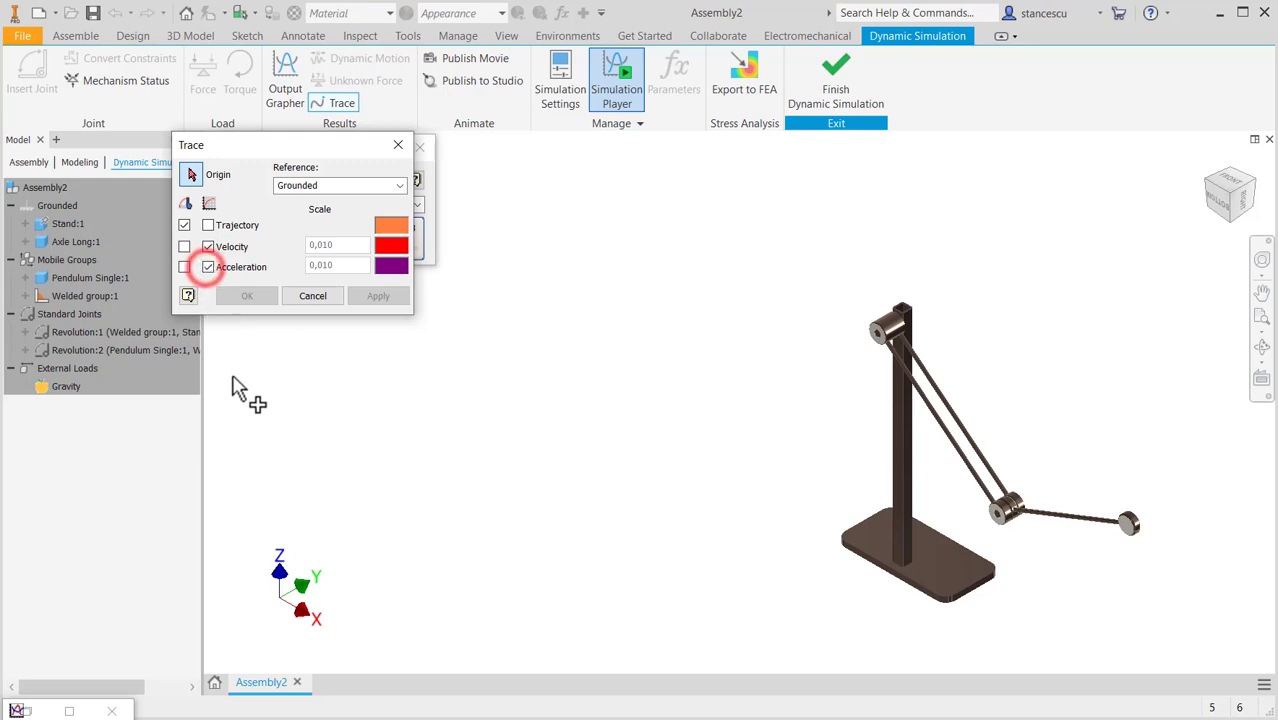
Set the trace origin to the centre of the outer pendulum's free end and create the trace
left_click(189, 178)
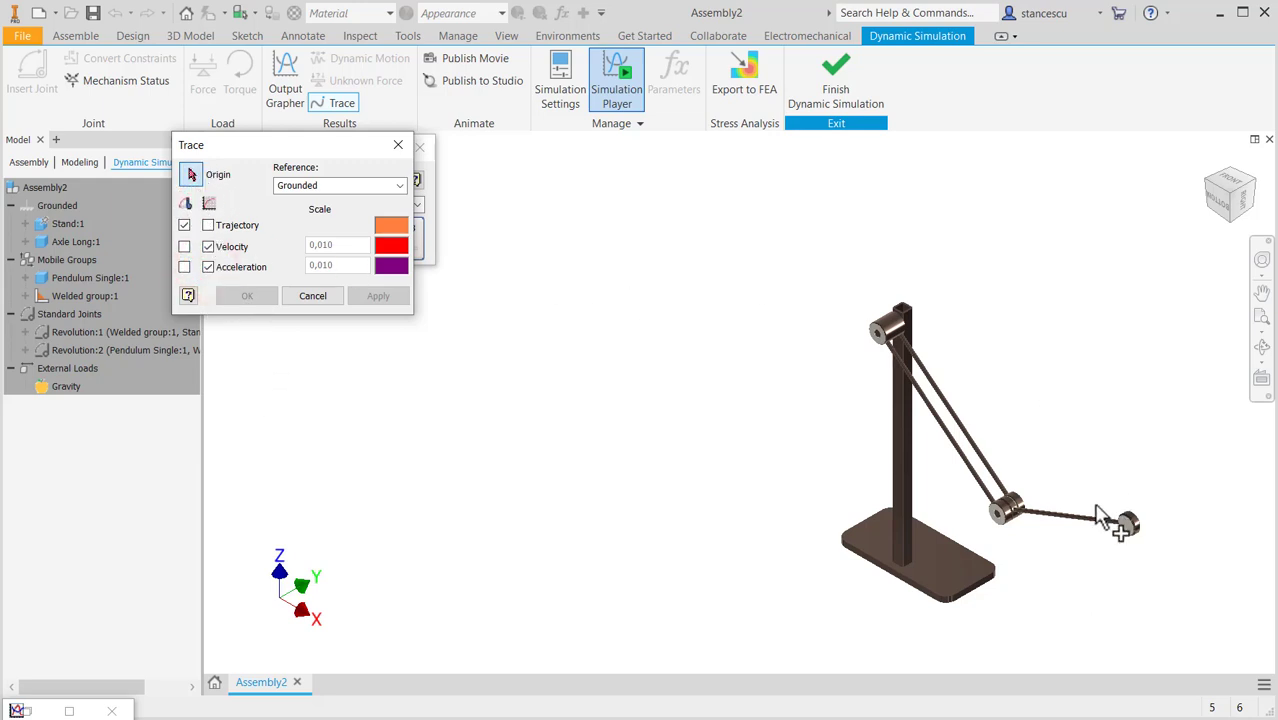
left_click(1125, 523)
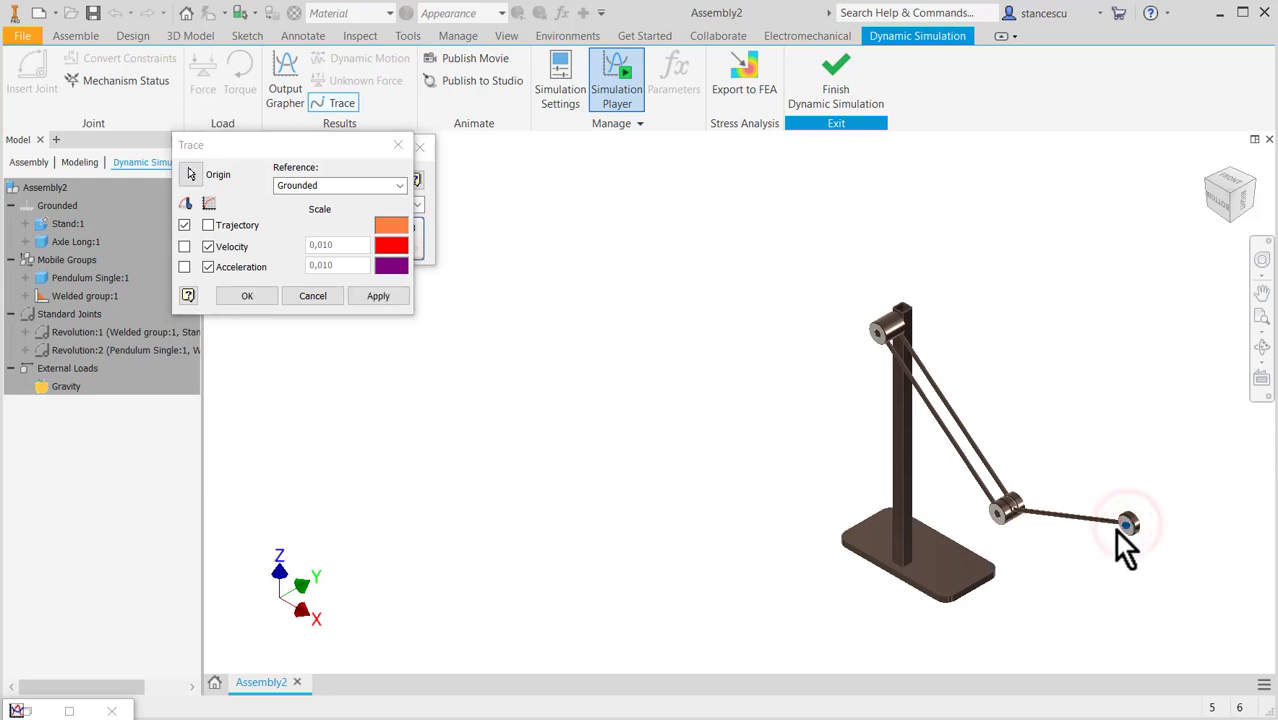
left_click(256, 293)
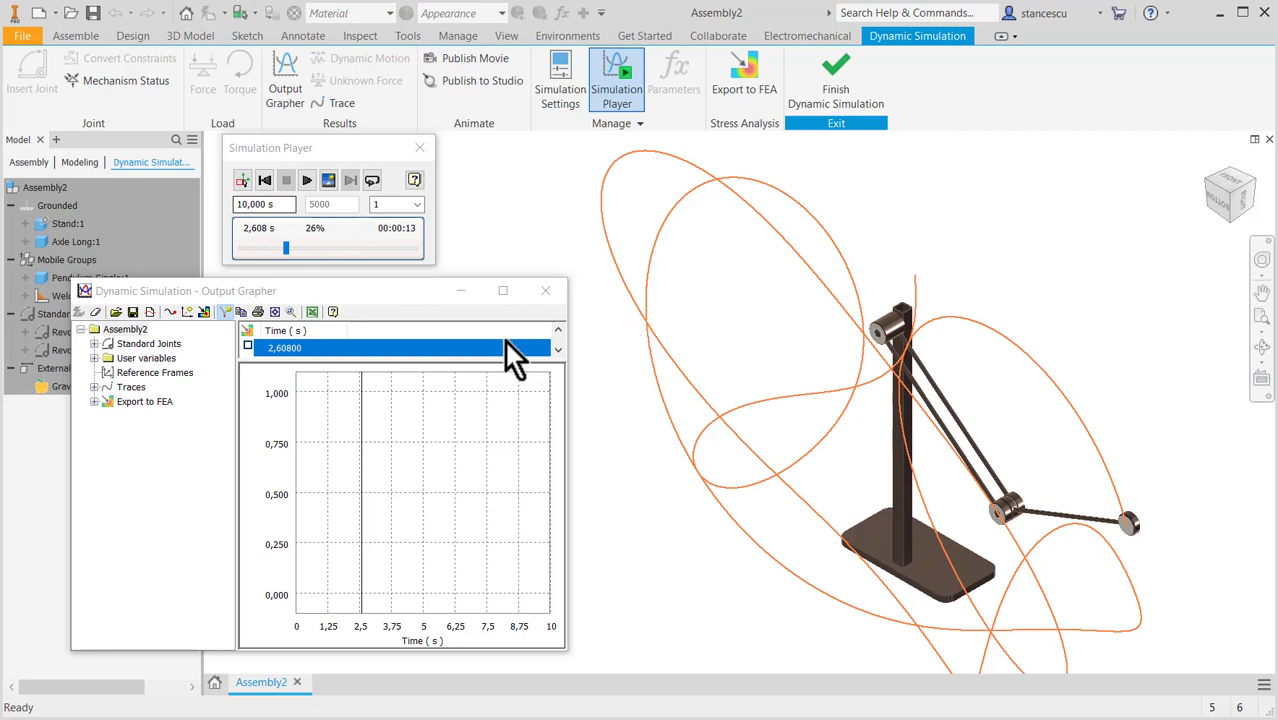
Plot the trace's velocity V and acceleration A against time in the Output Grapher
left_click(94, 387)
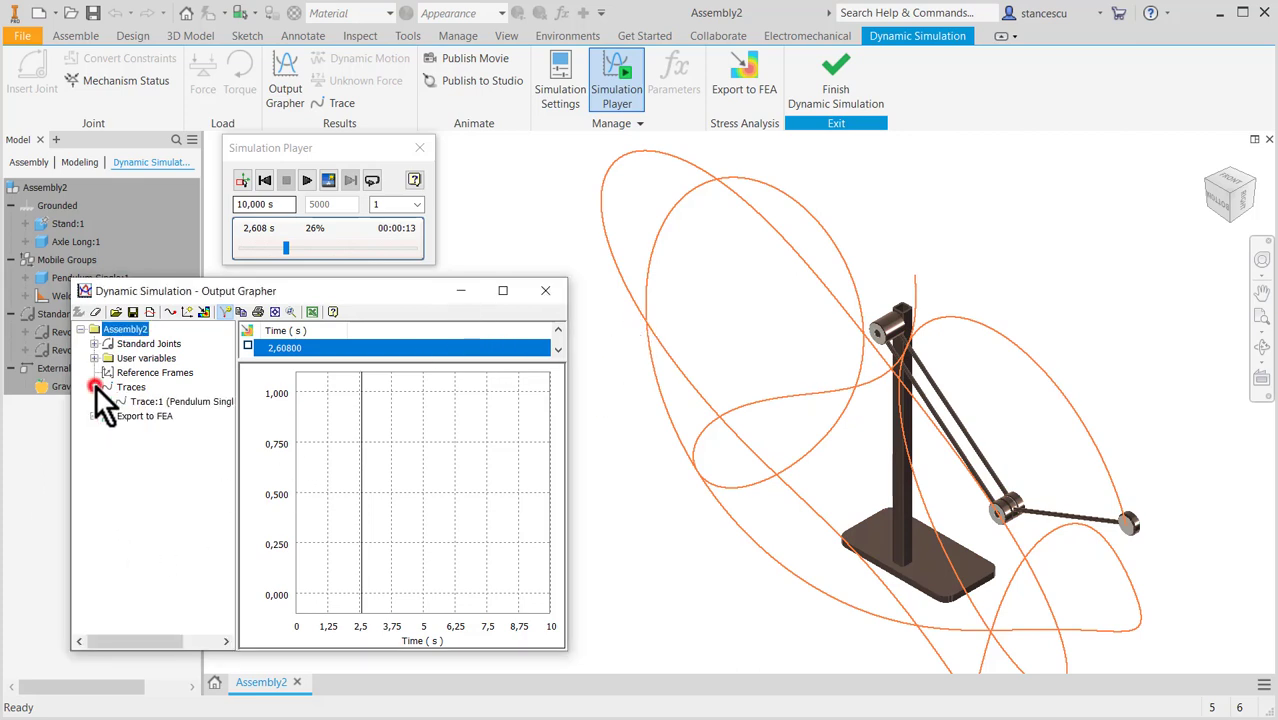
left_click(108, 401)
left_click(121, 416)
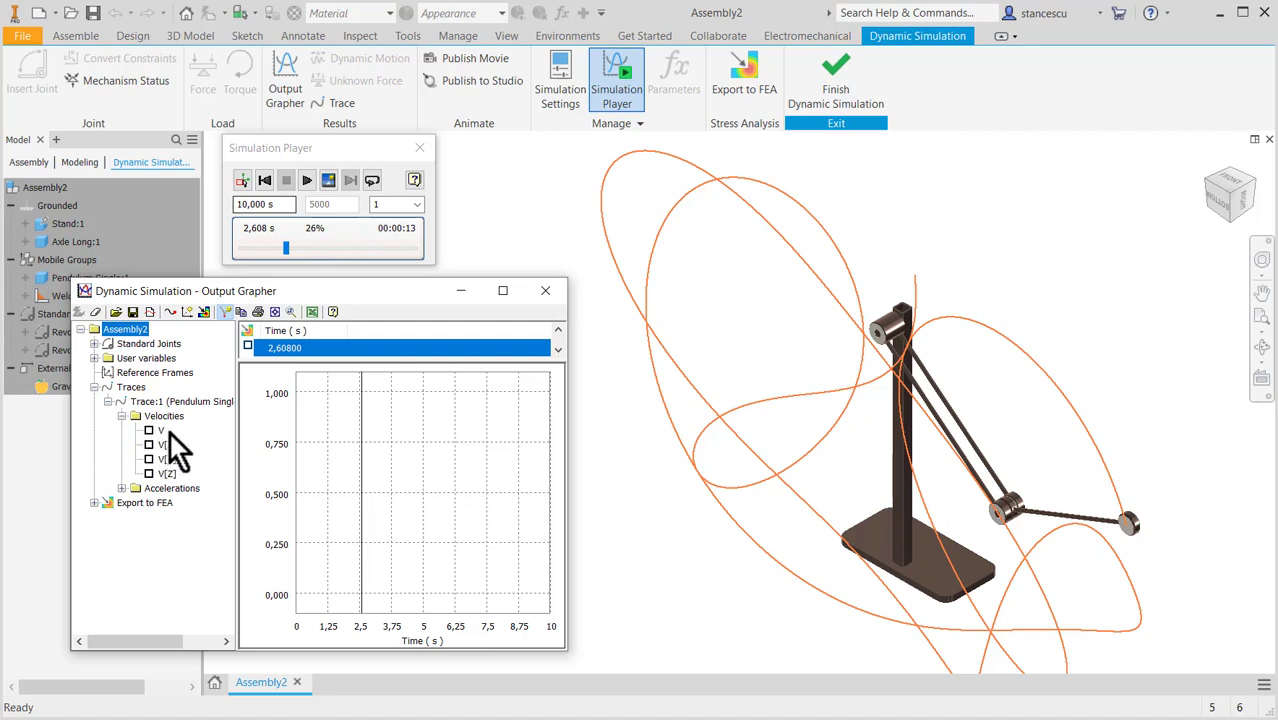
left_click(150, 430)
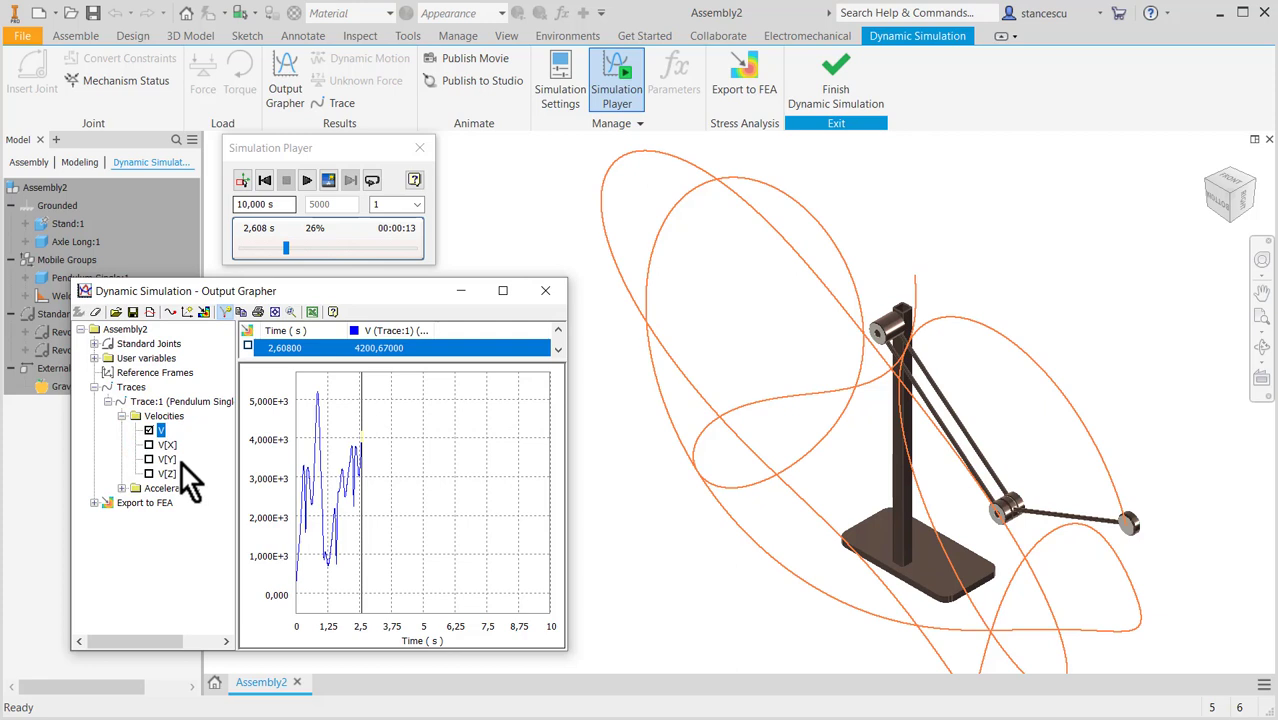
left_click(121, 488)
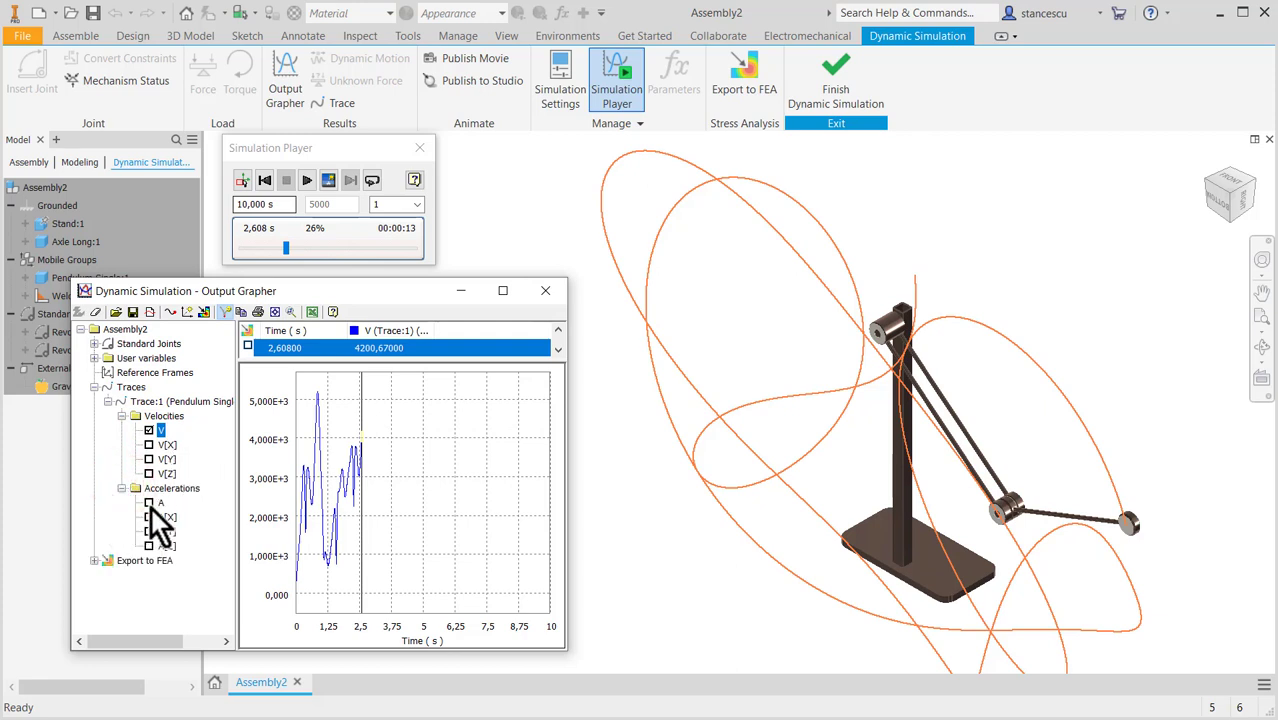
left_click(149, 502)
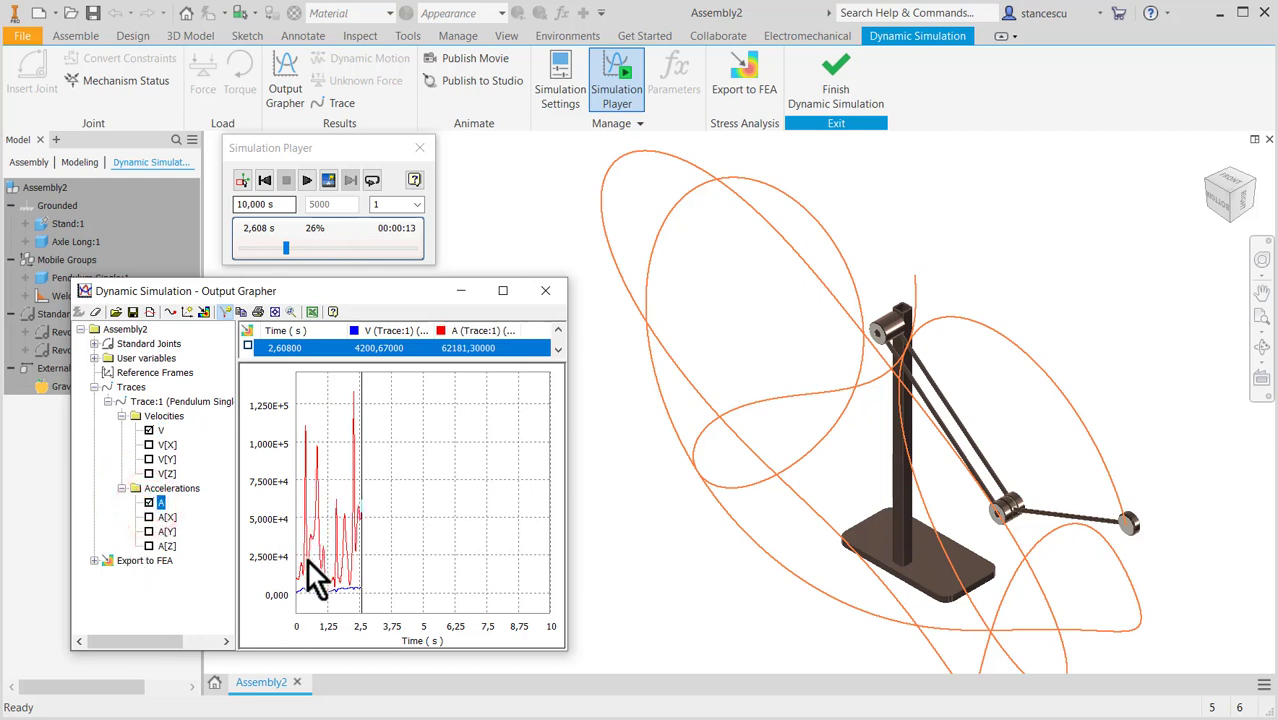
Resume the simulation to extend the trajectory and curves, stopping it at 4,080 s
left_click(305, 179)
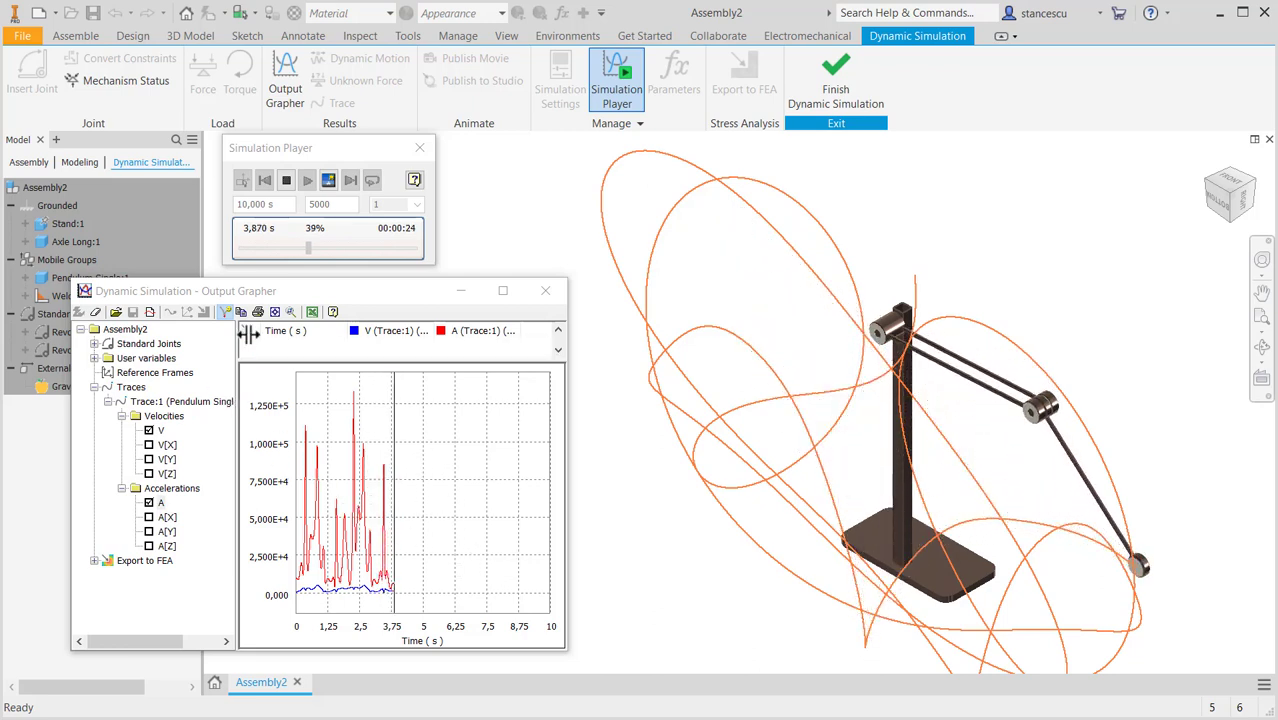
left_click(285, 182)
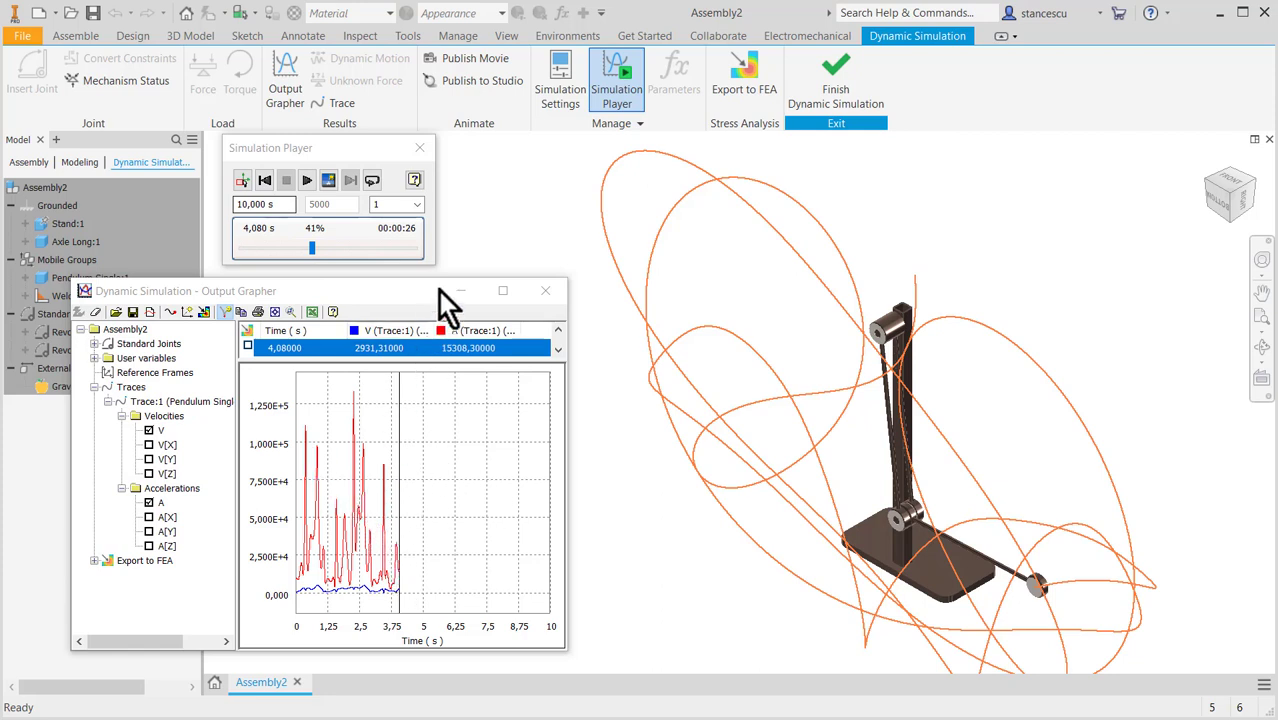
Make the Output Grapher window taller and enlarge its value table above the graph
left_click_drag(431, 278, 442, 115)
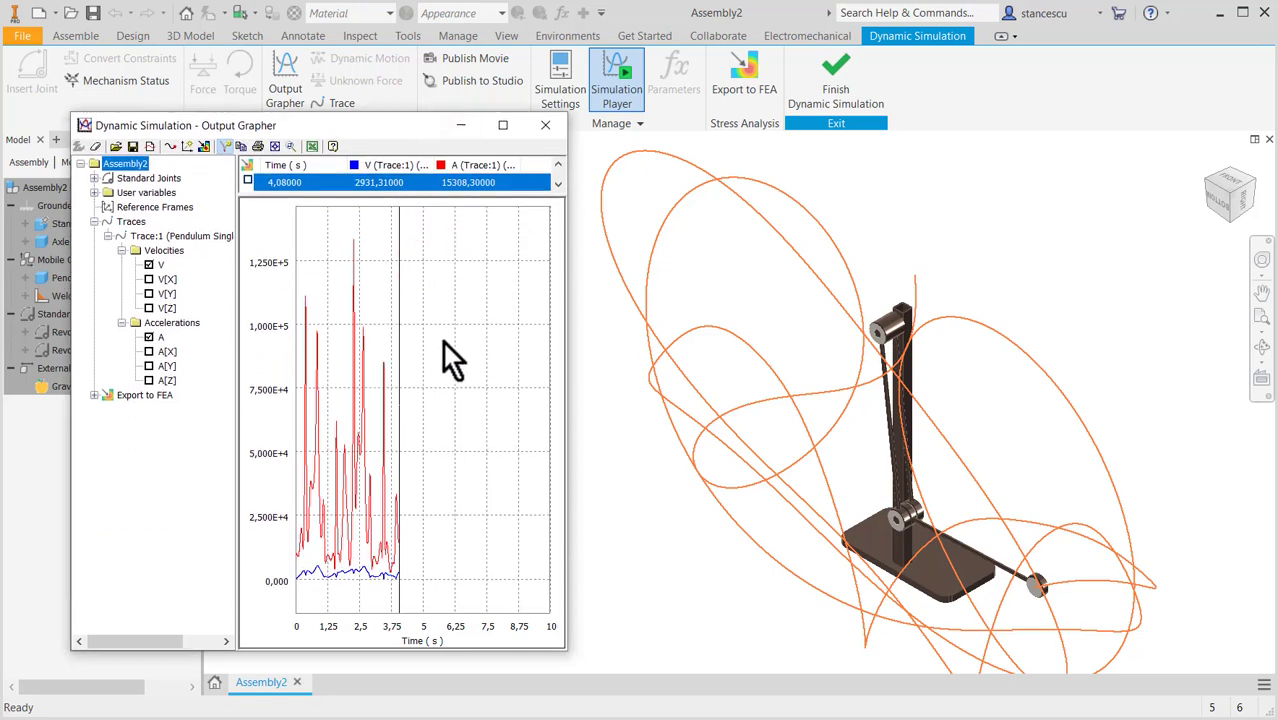
left_click_drag(362, 197, 365, 377)
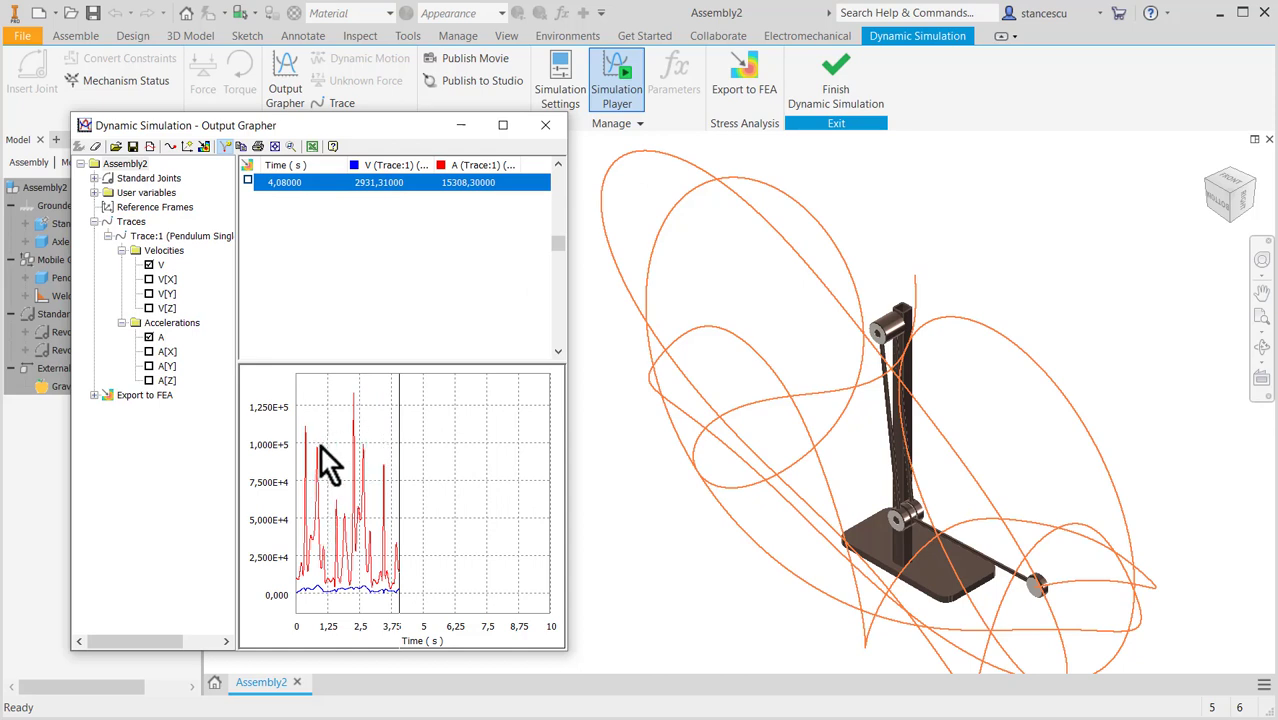
Pick the time position near 1,932 s on the graph and advance through the time steps to 1,948 s
left_click(344, 480)
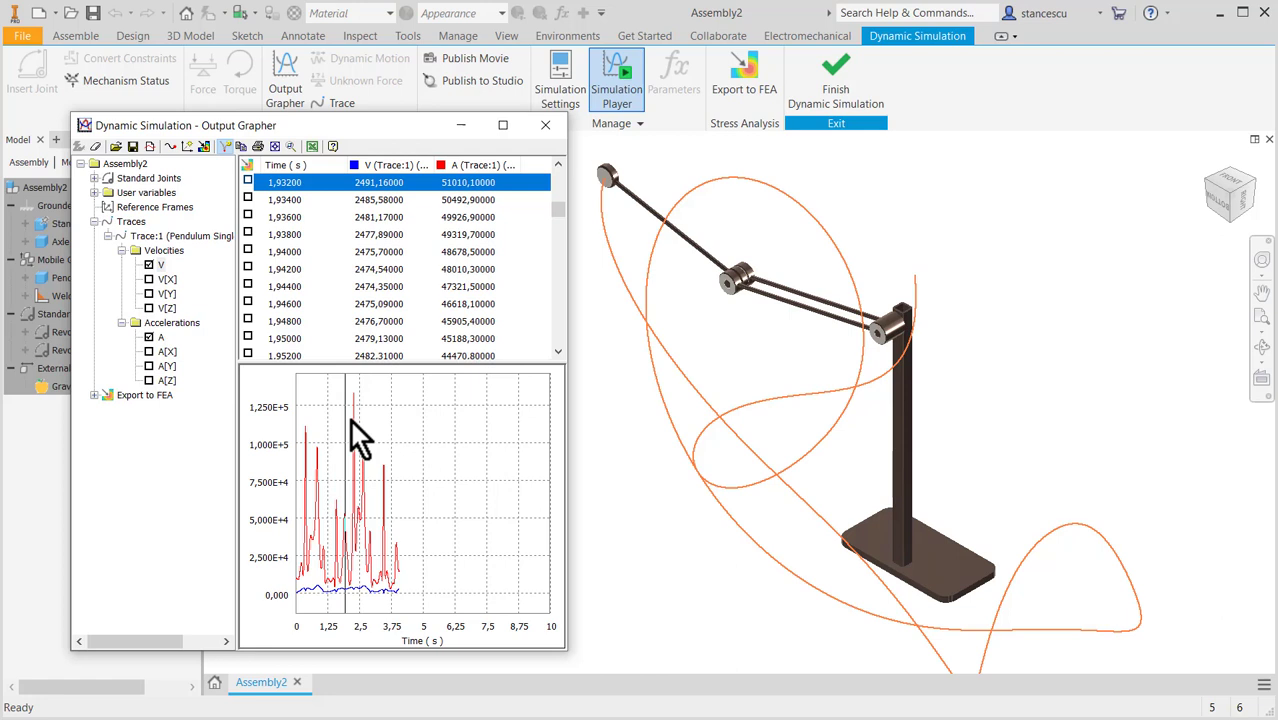
key("Right")
key("Right")
key("Right")
key("Right")
key("Right")
key("Right")
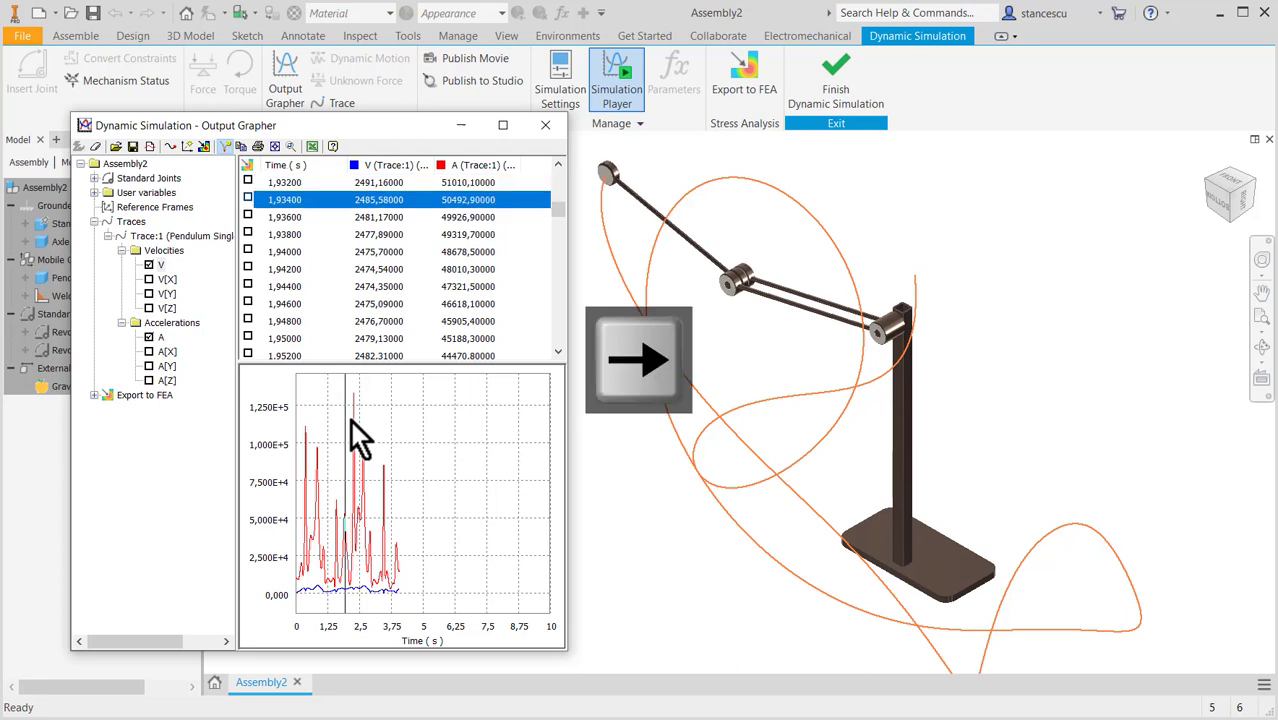
key("Right")
key("Right")
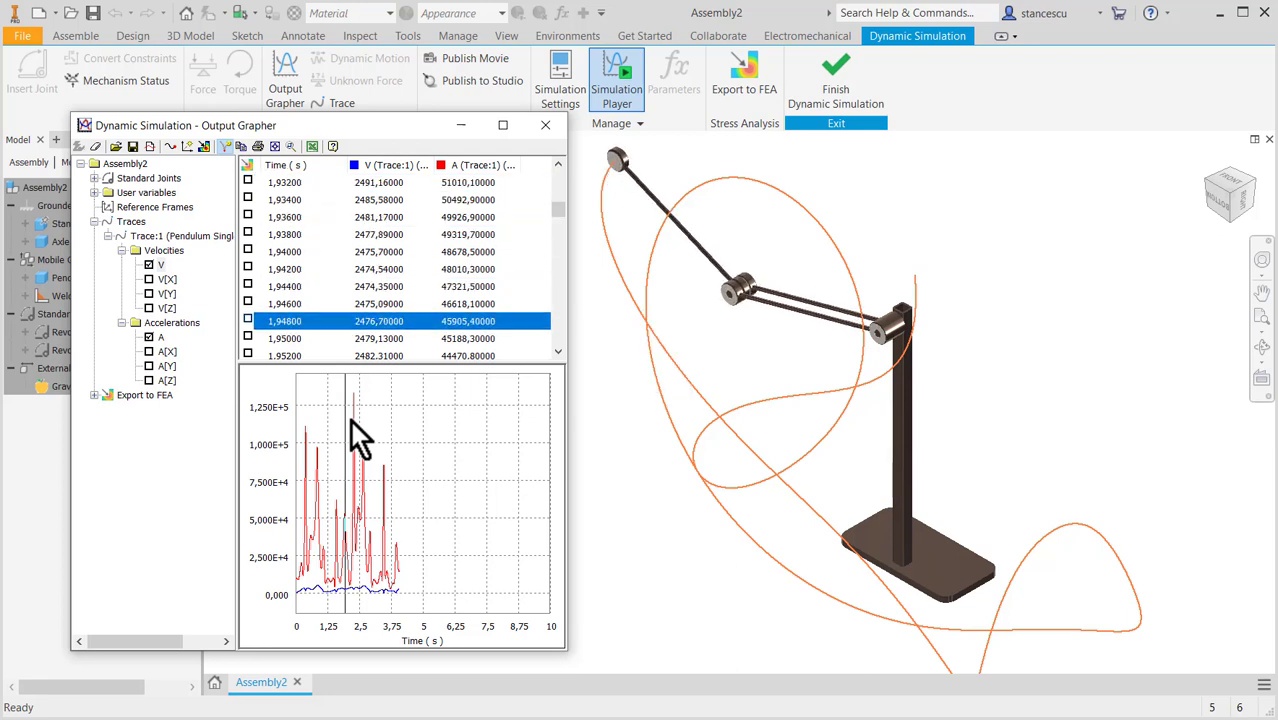
Step the graph's time position backward to 1,724 s, examining the pendulum's position and the velocity and acceleration values
key("Left")
key("Left")
key("Left")
key("Left")
key("Left")
key("Left")
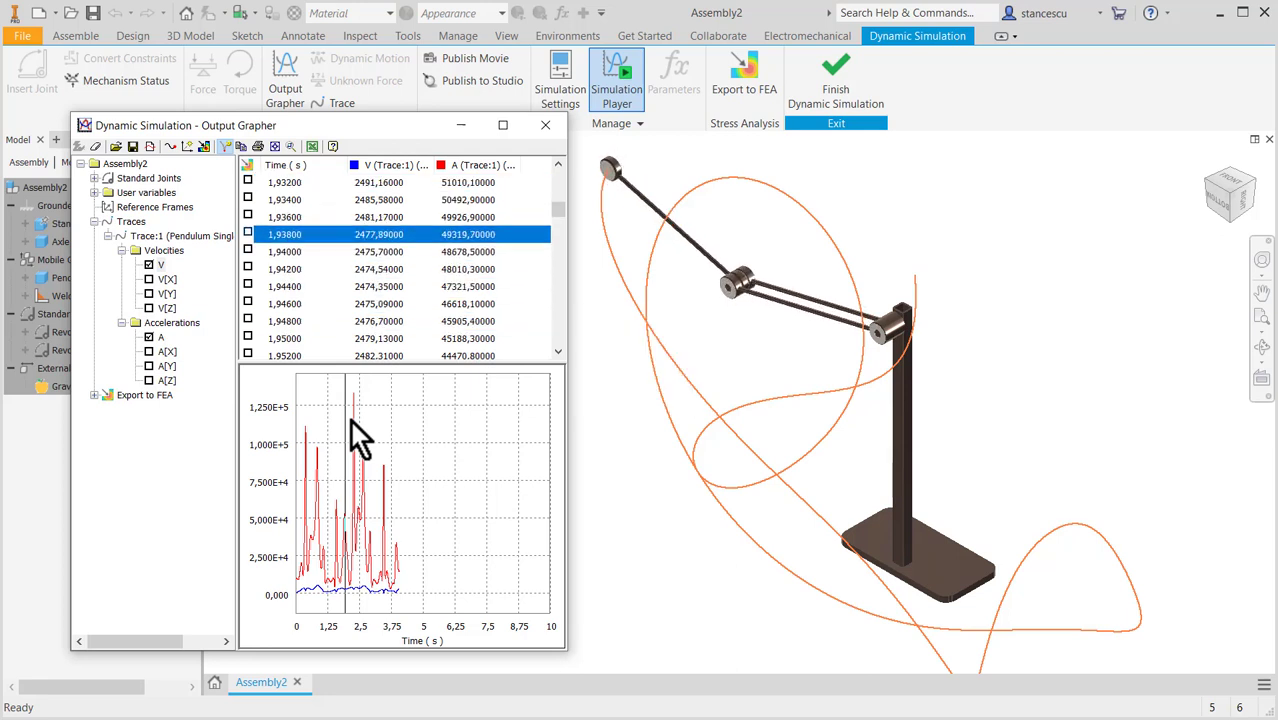
key("Left")
key("Left")
key("Left")
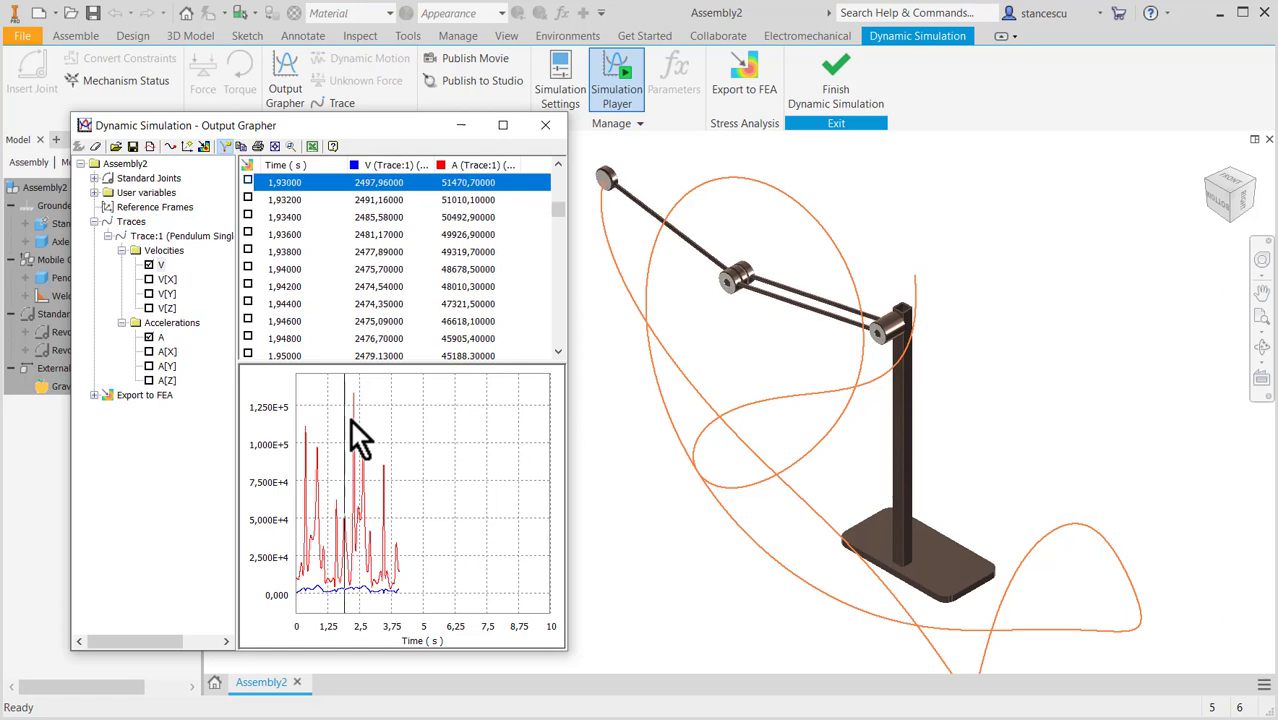
key("Left")
key("Left")
key("Left")
key("Left")
key("Left")
key("Left")
key("Left")
key("Left")
key("Left")
key("Left")
key("Left")
key("Left")
key("Left")
key("Left")
key("Left")
key("Left")
key("Left")
key("Left")
key("Left")
key("Left")
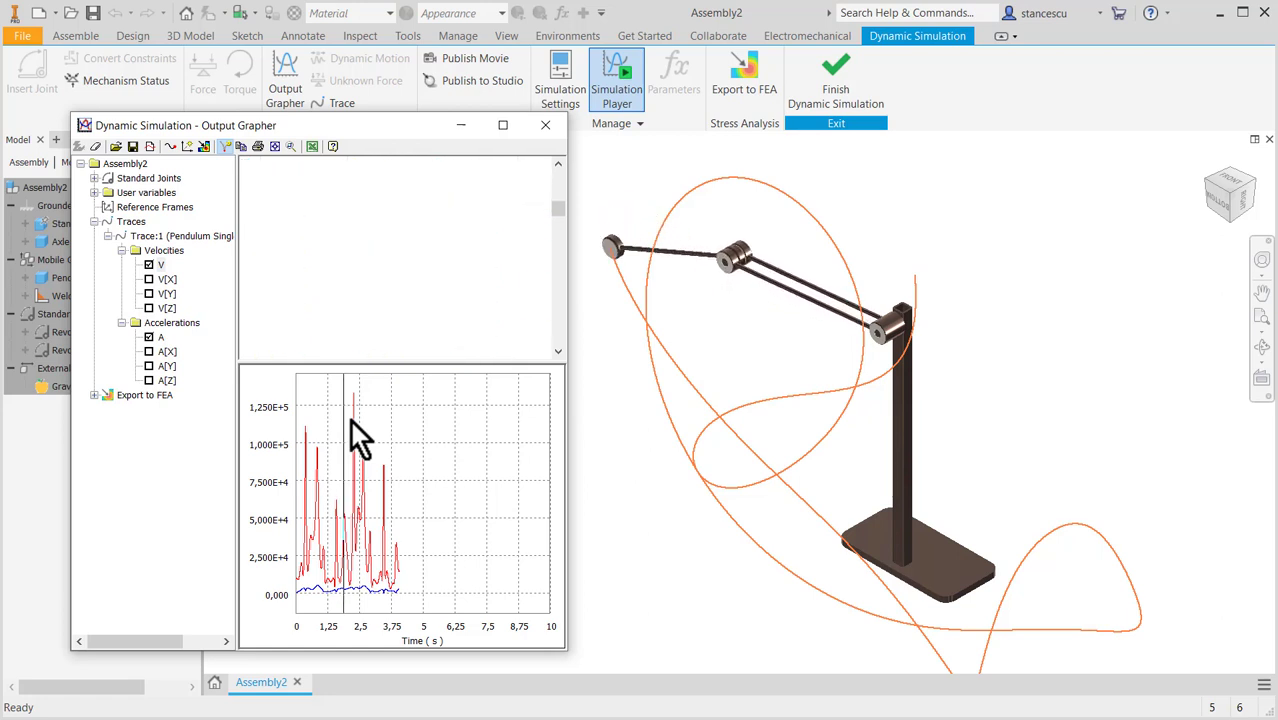
key("Left")
key("Left")
key("Left")
key("Left")
key("Left")
key("Left")
key("Left")
key("Left")
key("Left")
key("Left")
key("Left")
key("Left")
key("Left")
key("Left")
key("Left")
key("Left")
key("Left")
key("Left")
key("Left")
key("Left")
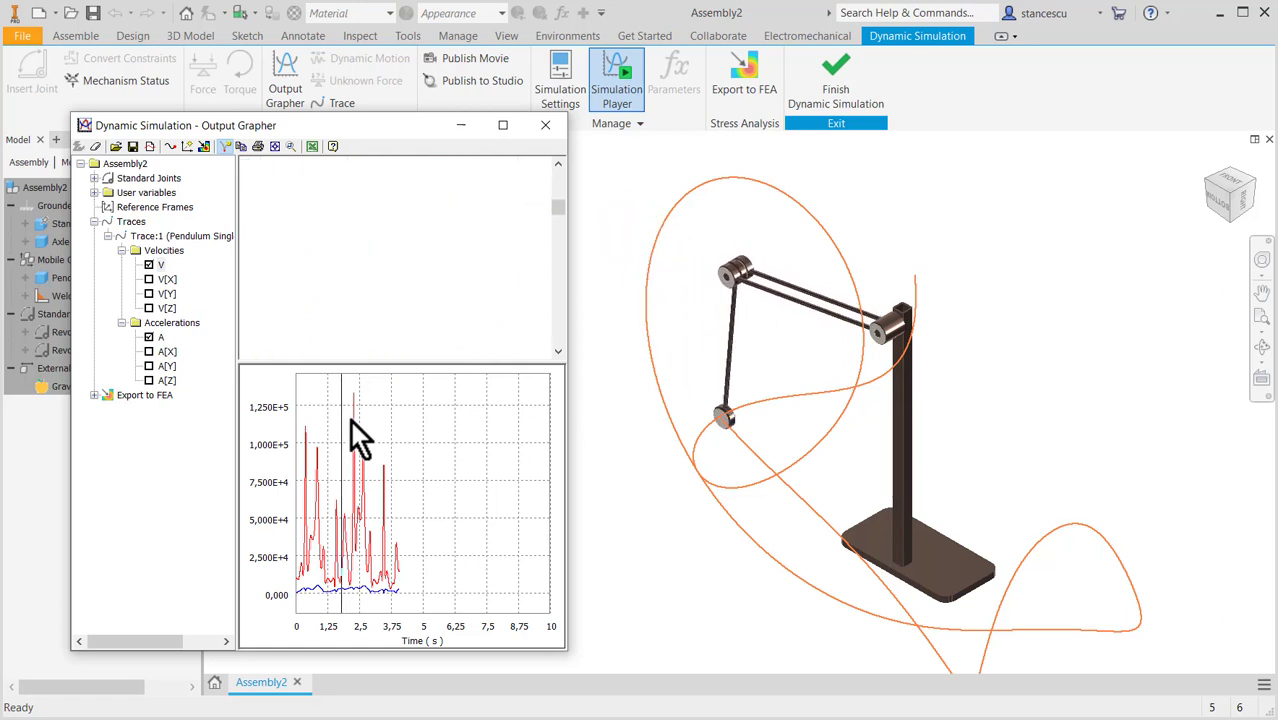
key("Left")
key("Left")
key("Left")
key("Left")
key("Left")
key("Left")
key("Left")
key("Left")
key("Left")
key("Left")
key("Left")
key("Left")
key("Left")
key("Left")
key("Left")
key("Left")
key("Left")
key("Left")
key("Left")
key("Left")
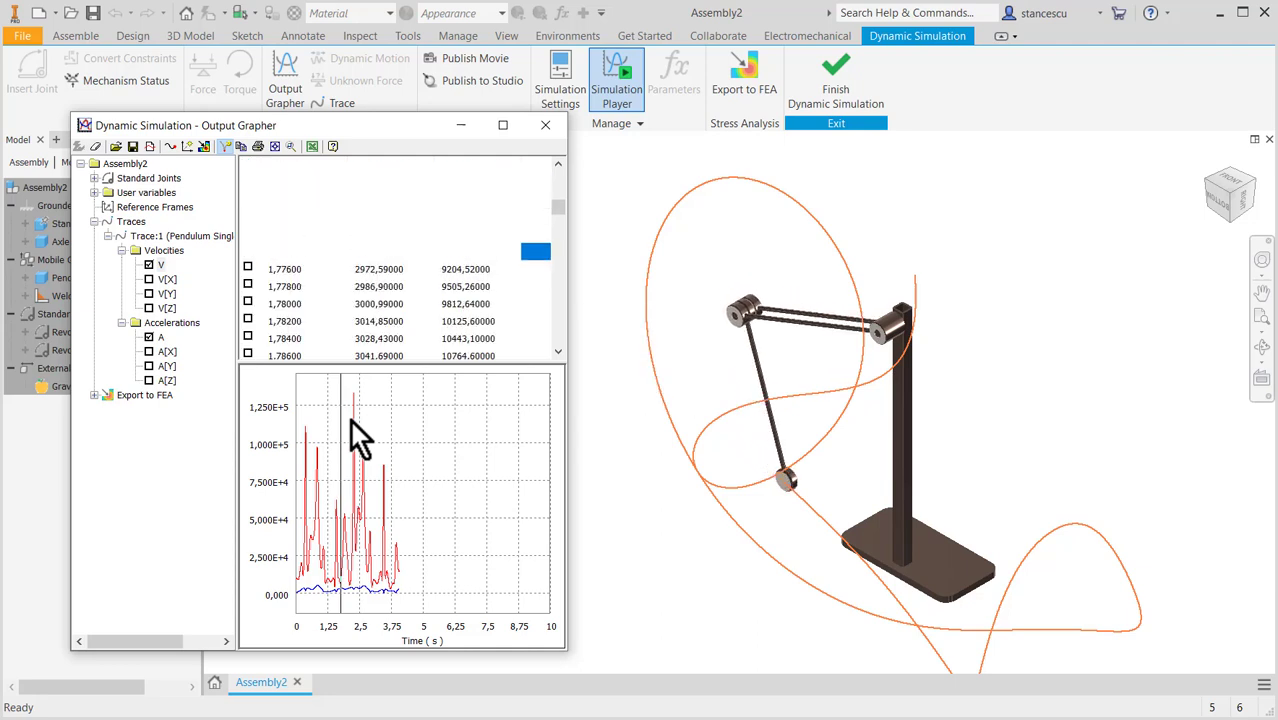
key("Left")
key("Left")
key("Left")
key("Left")
key("Left")
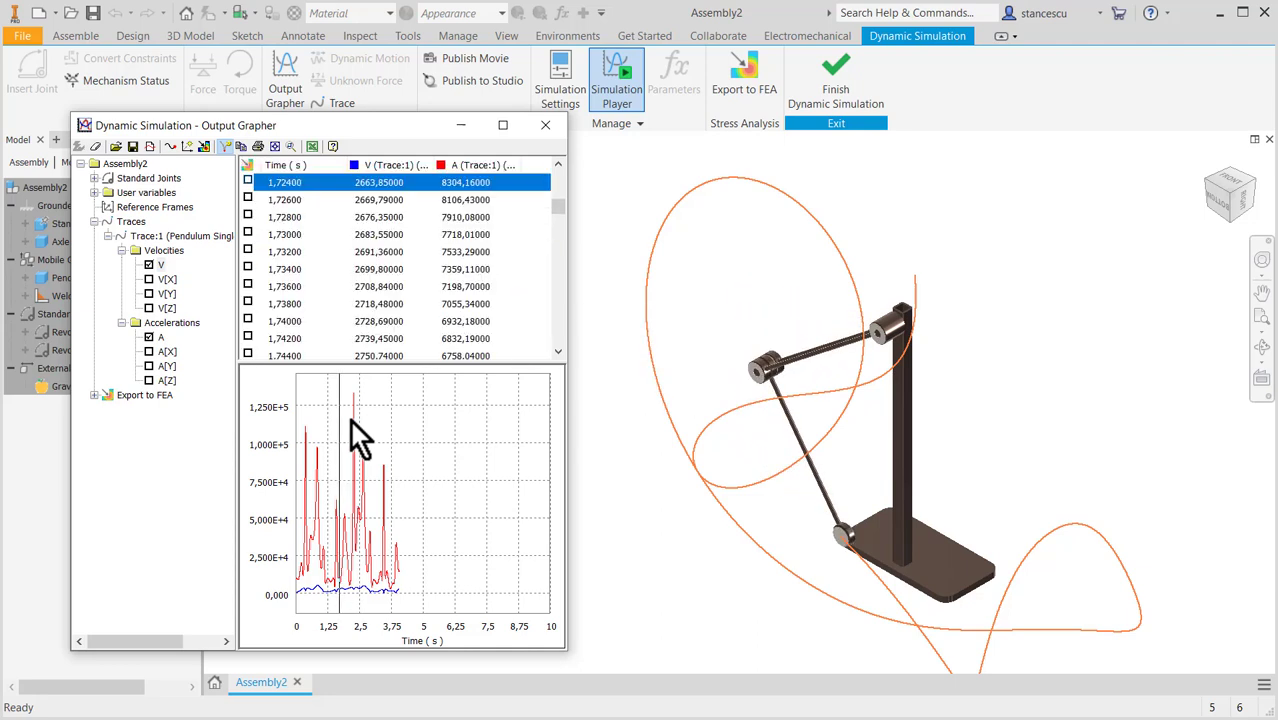
Step the graph's time position forward to 1,806 s to follow the pendulum's motion along the traced trajectory
key("Right")
key("Right")
key("Right")
key("Right")
key("Right")
key("Right")
key("Right")
key("Right")
key("Right")
key("Right")
key("Right")
key("Right")
key("Right")
key("Right")
key("Right")
key("Right")
key("Right")
key("Right")
key("Right")
key("Right")
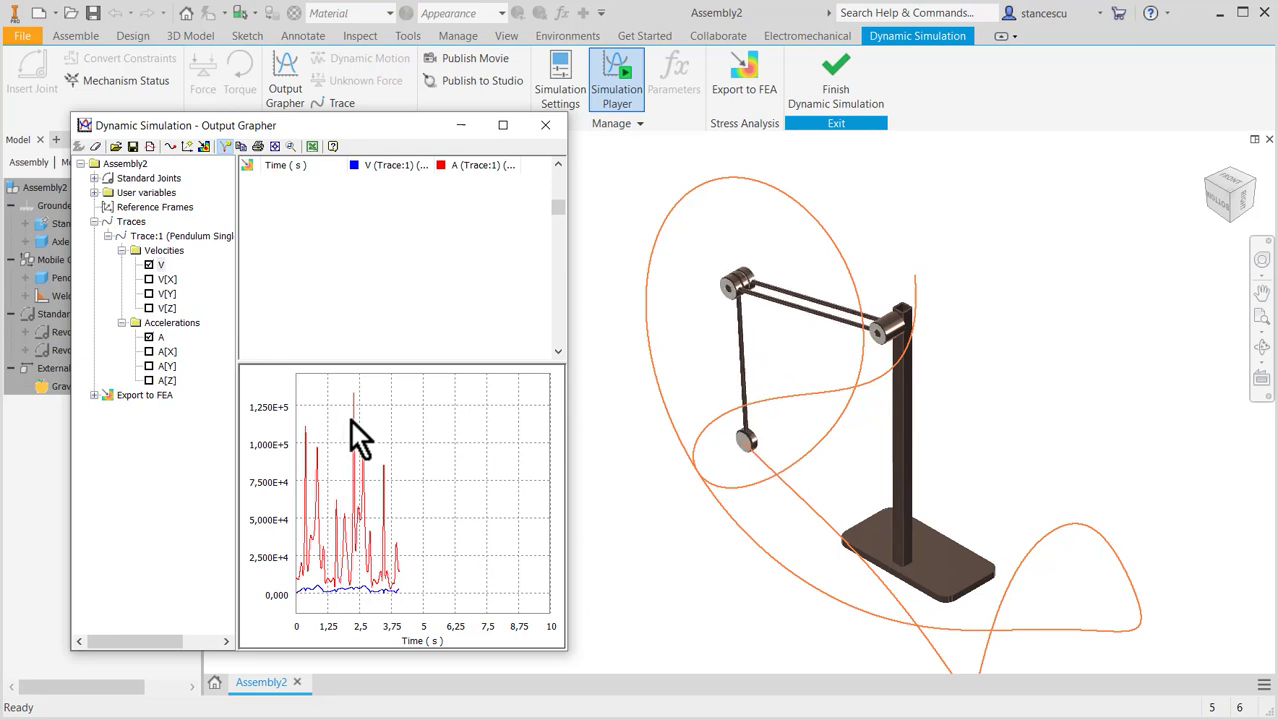
key("Right")
key("Right")
key("Right")
key("Right")
key("Right")
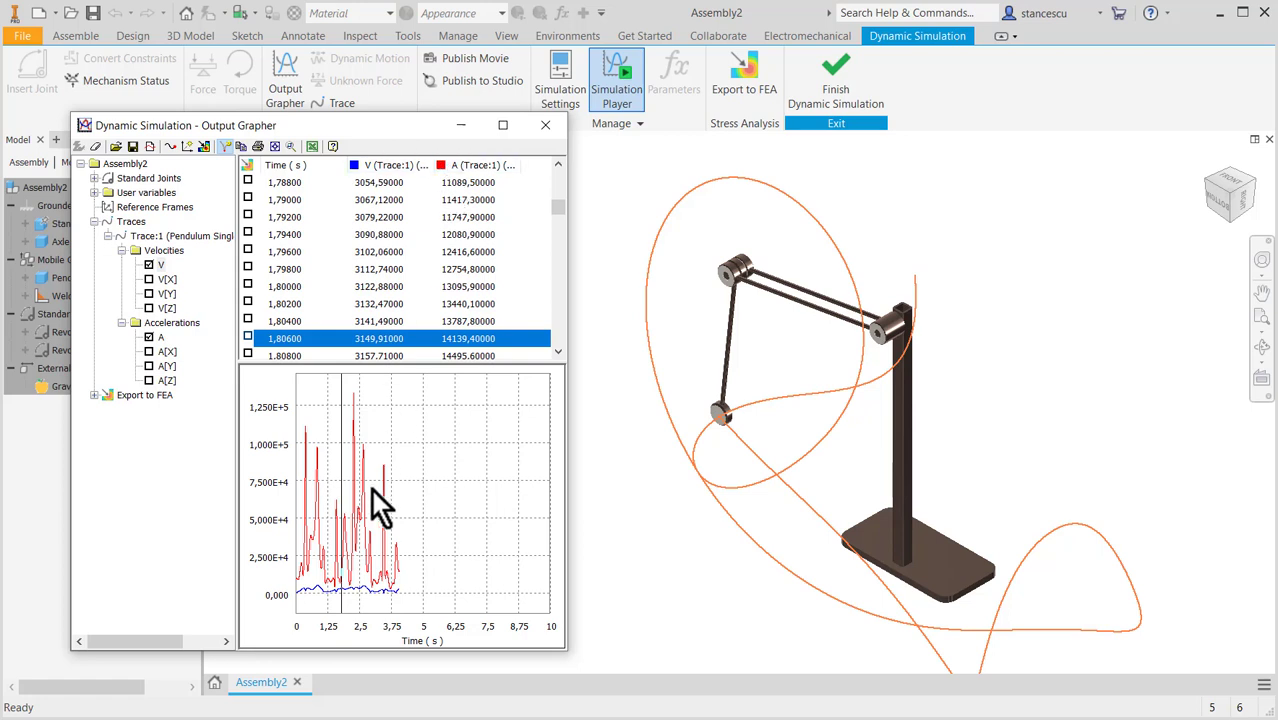
Pick a time position near 2,13 s on the graph and advance to 2,210 s, examining velocity and acceleration at each step
left_click(349, 383)
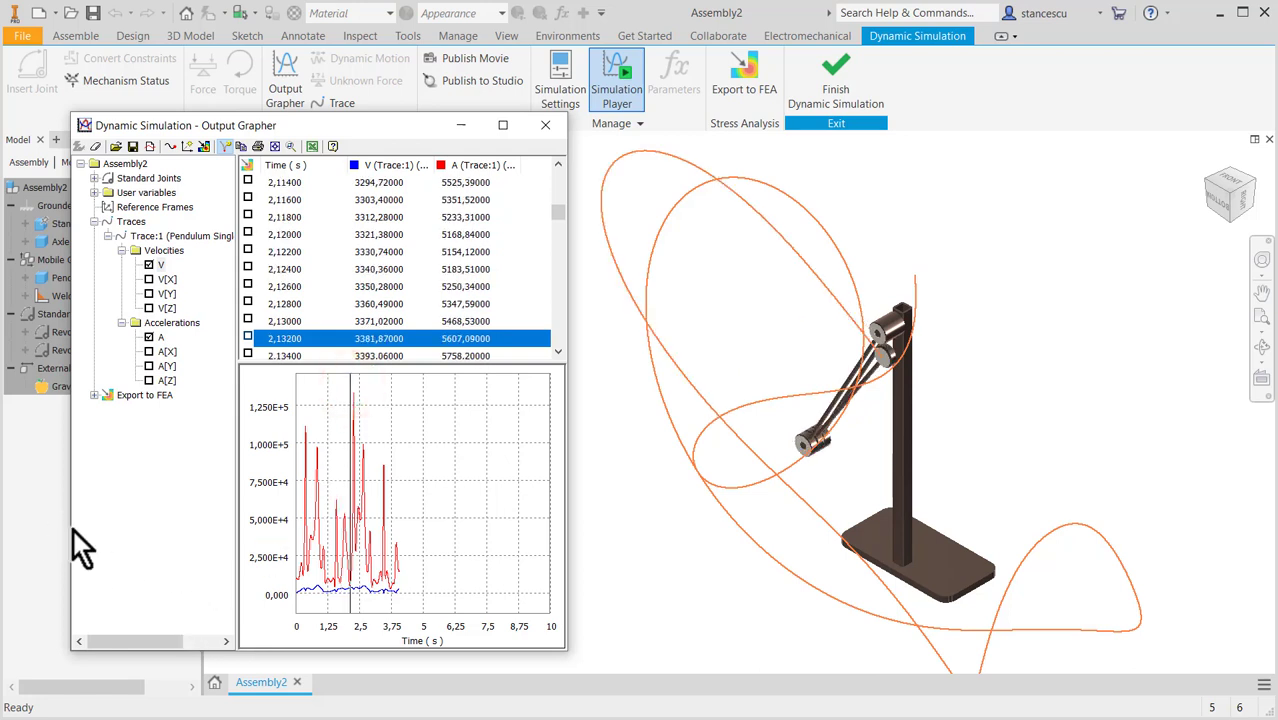
key("Right")
key("Right")
key("Right")
key("Right")
key("Right")
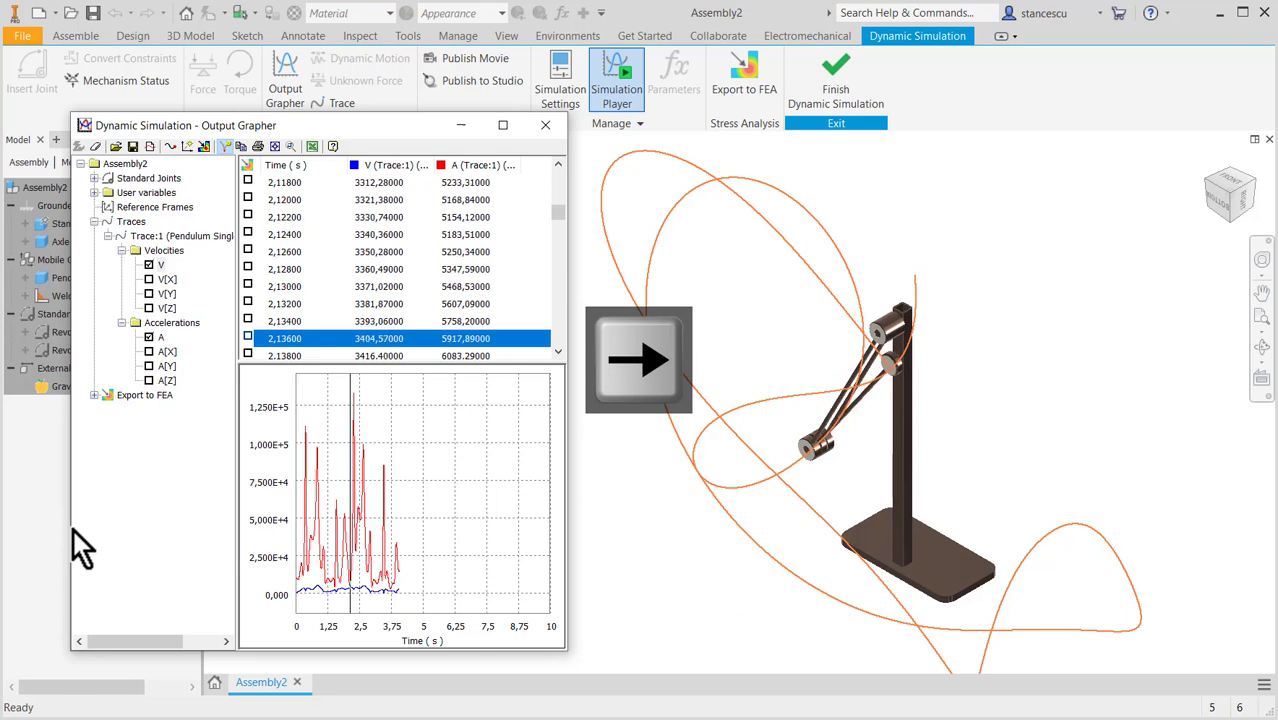
key("Right")
key("Right")
key("Right")
key("Right")
key("Right")
key("Right")
key("Right")
key("Right")
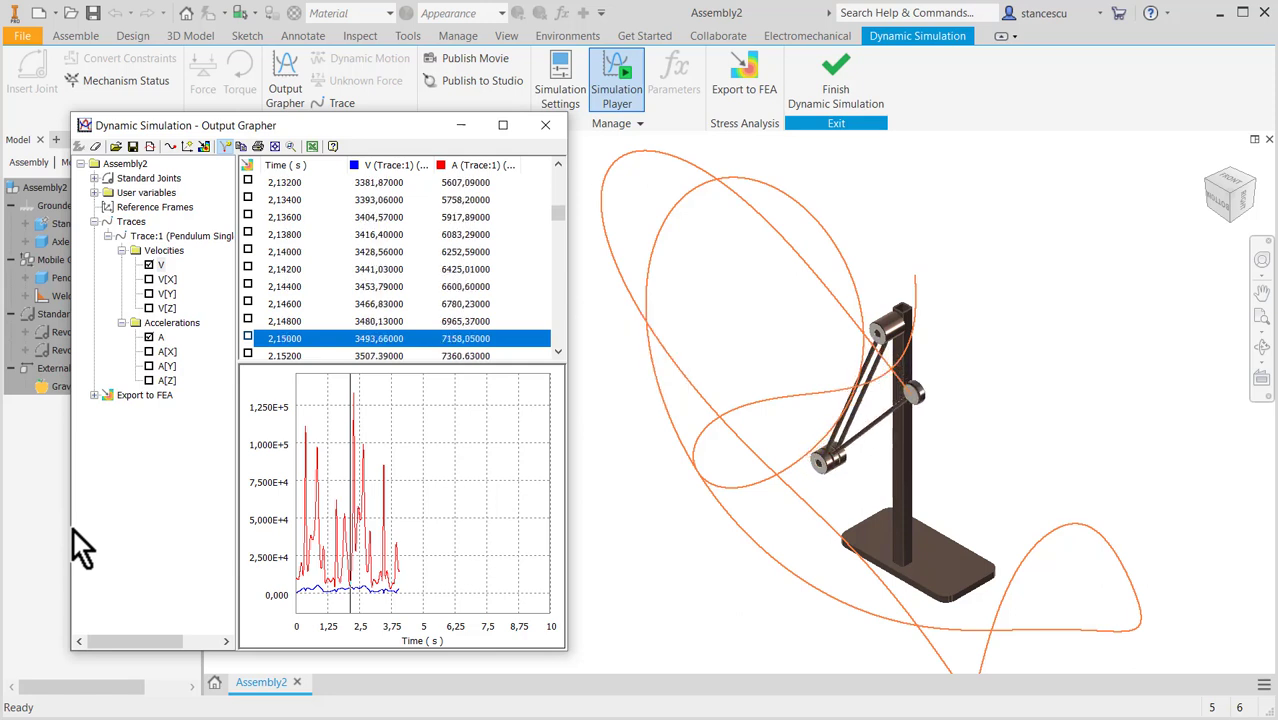
key("Right")
key("Right")
key("Right")
key("Right")
key("Right")
key("Right")
key("Right")
key("Right")
key("Right")
key("Right")
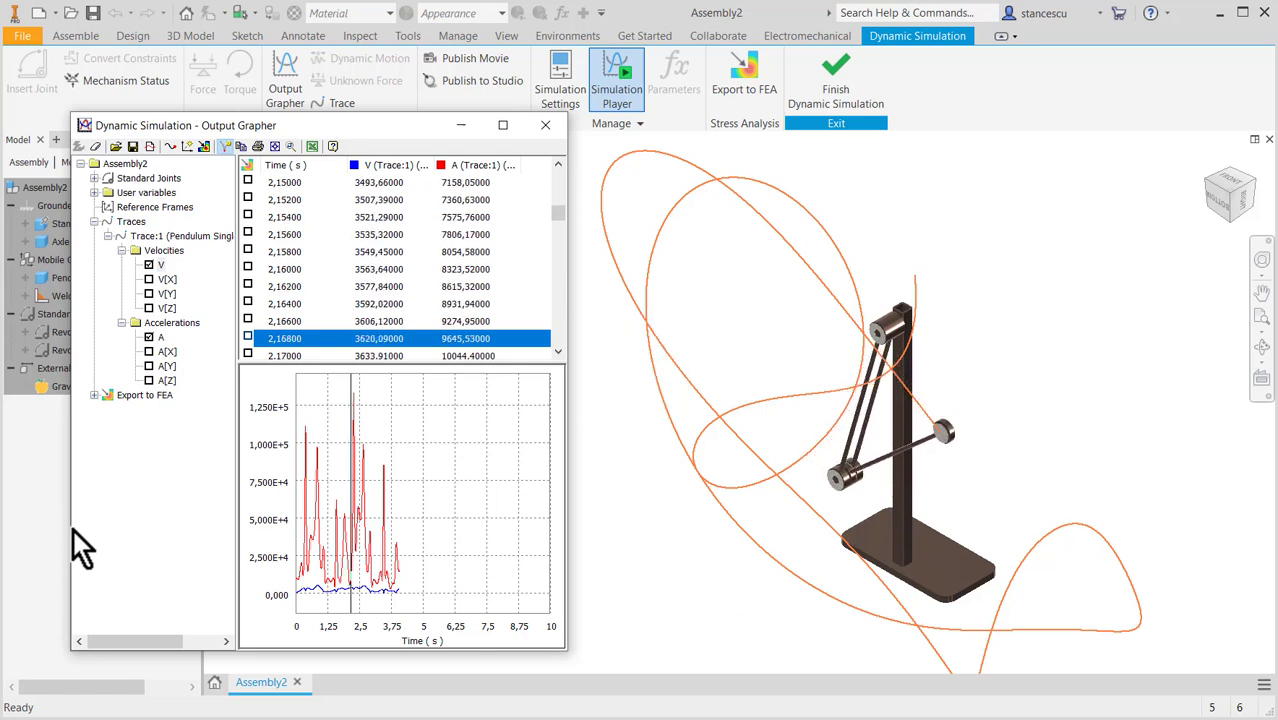
key("Right")
key("Right")
key("Right")
key("Right")
key("Right")
key("Right")
key("Right")
key("Right")
key("Right")
key("Right")
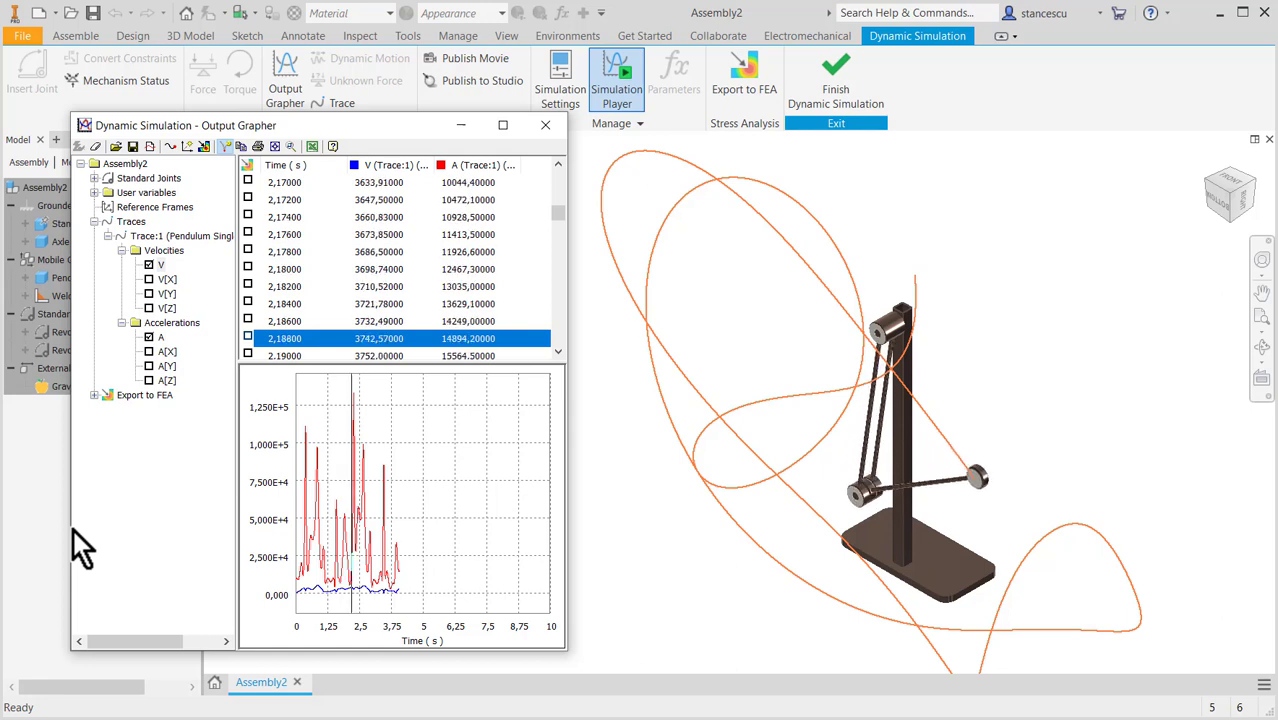
key("Right")
key("Right")
key("Right")
key("Right")
key("Right")
key("Right")
key("Right")
key("Right")
key("Right")
key("Right")
key("Right")
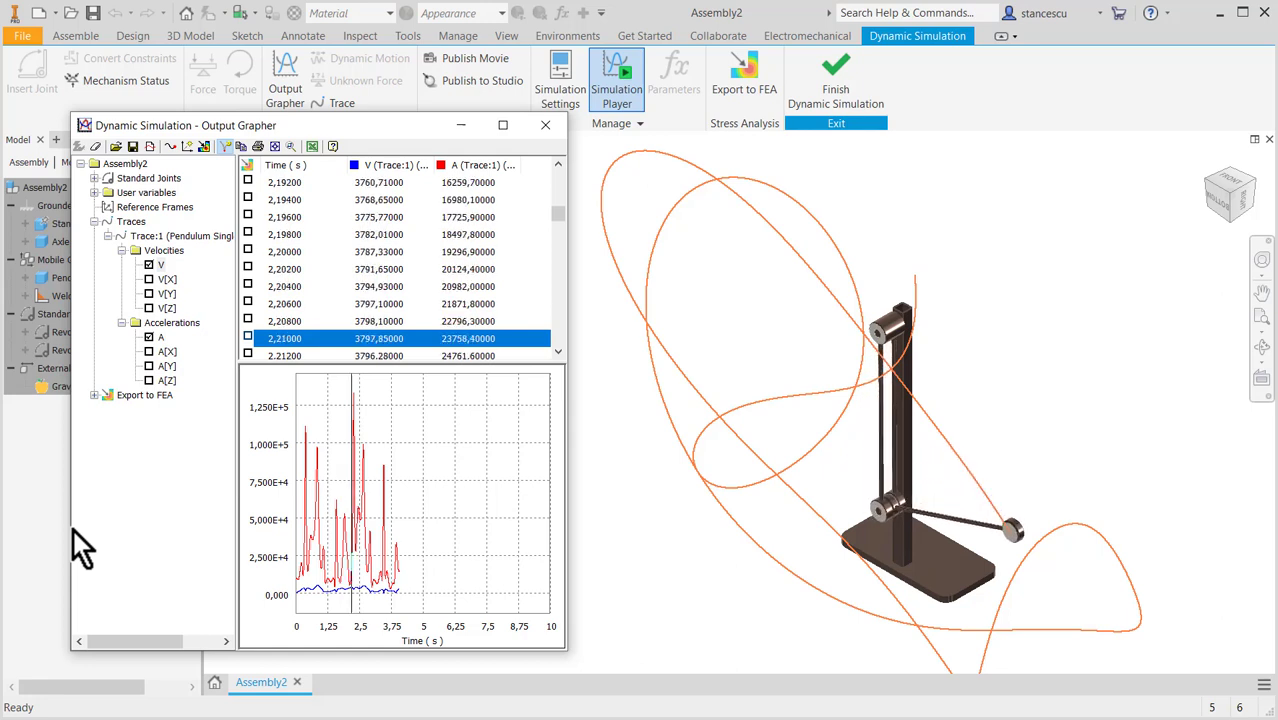
Advance the graph's time position from 2,210 s to 2,274 s, examining the acceleration's rise and the pendulum's position
key("Right")
key("Right")
key("Right")
key("Right")
key("Right")
key("Right")
key("Right")
key("Right")
key("Right")
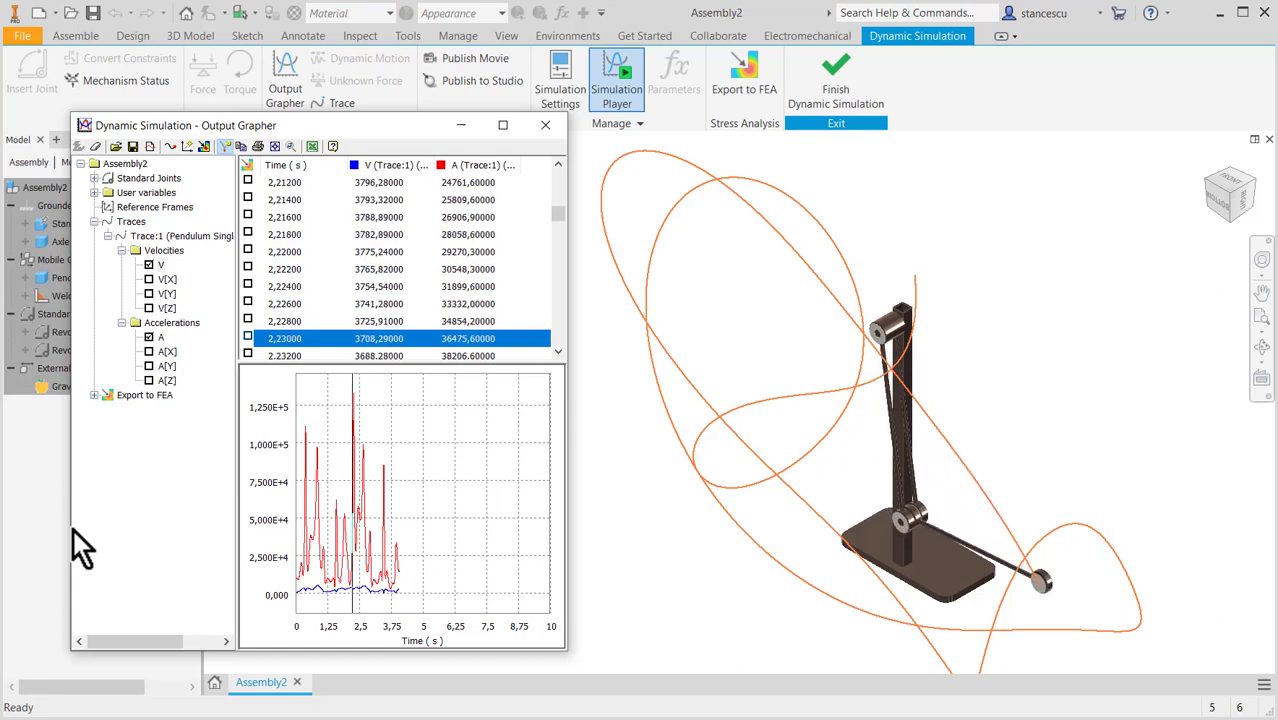
key("Right")
key("Right")
key("Right")
key("Right")
key("Right")
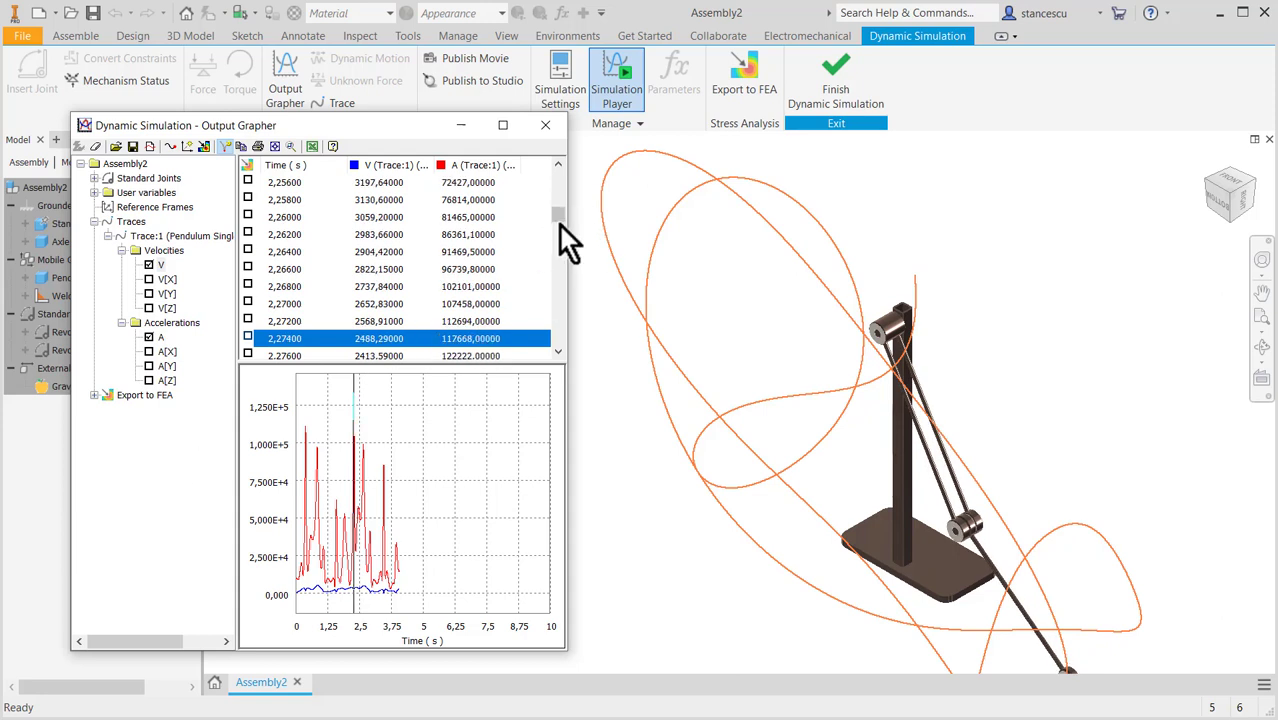
Locate the highest acceleration peak by stepping around 2,288 s, select the 2,286 s row and bring the pendulum's outer end into view
left_click_drag(558, 207, 556, 234)
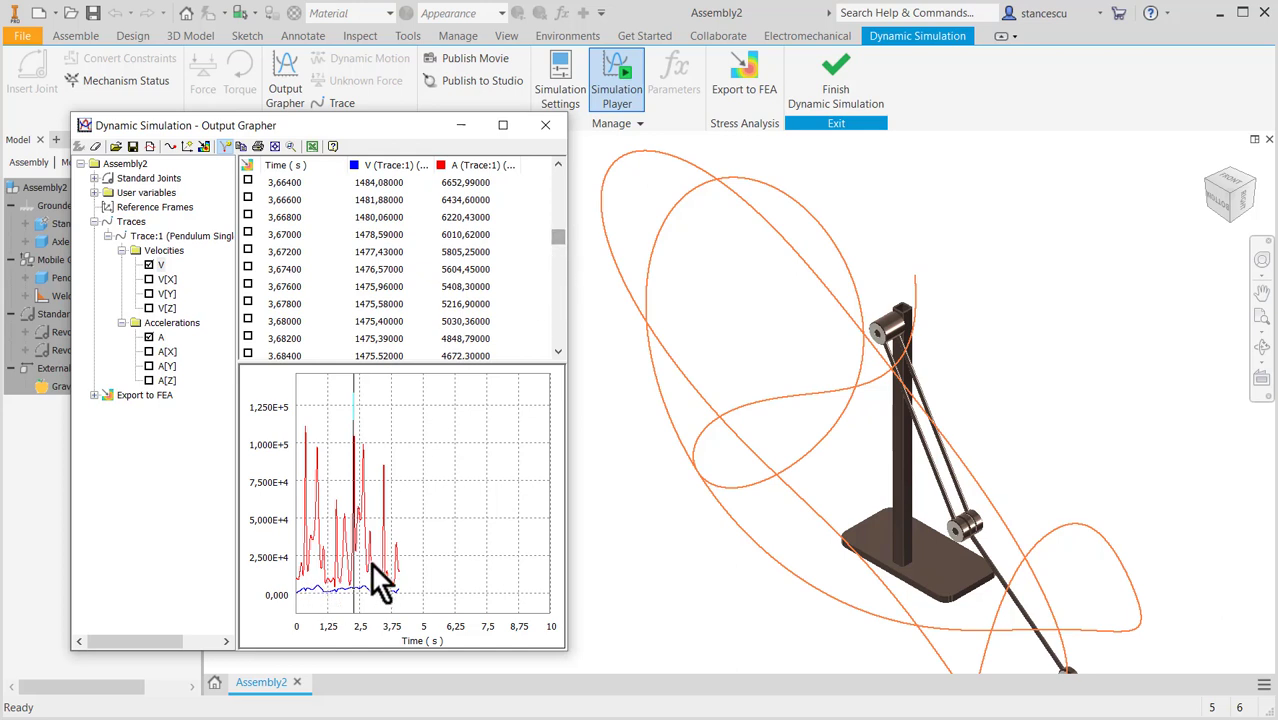
left_click(390, 414)
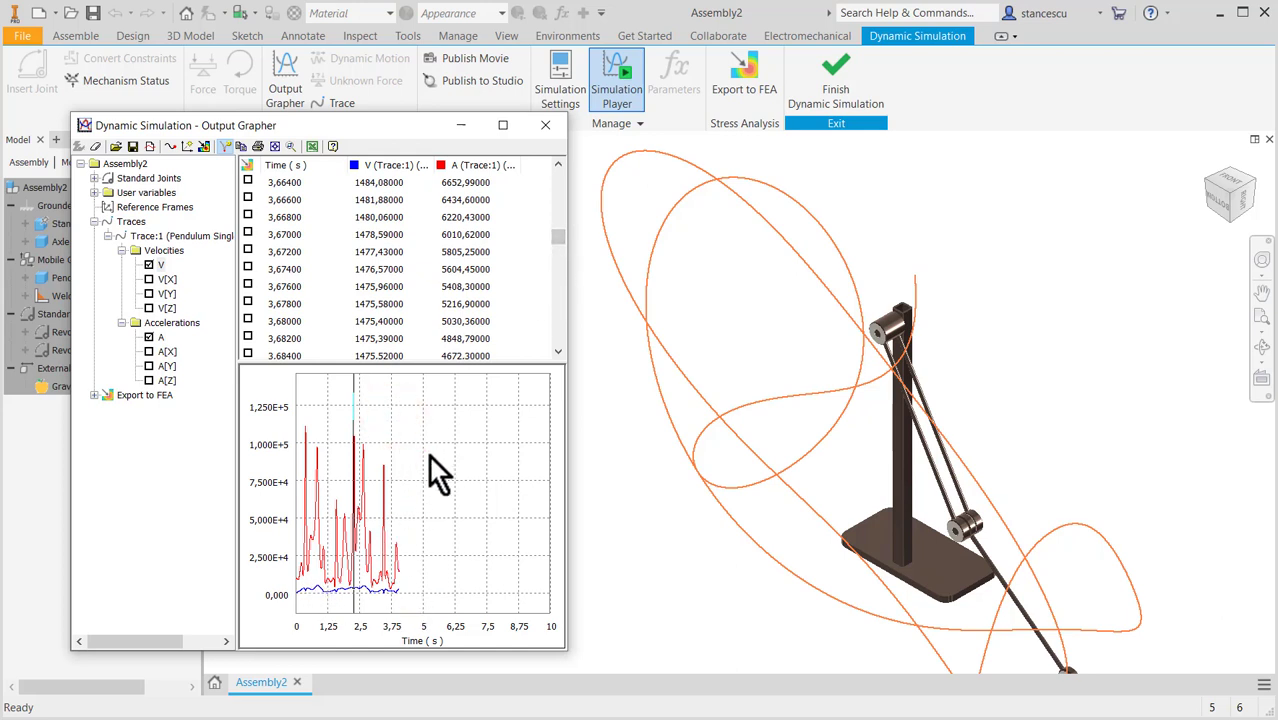
key("Right")
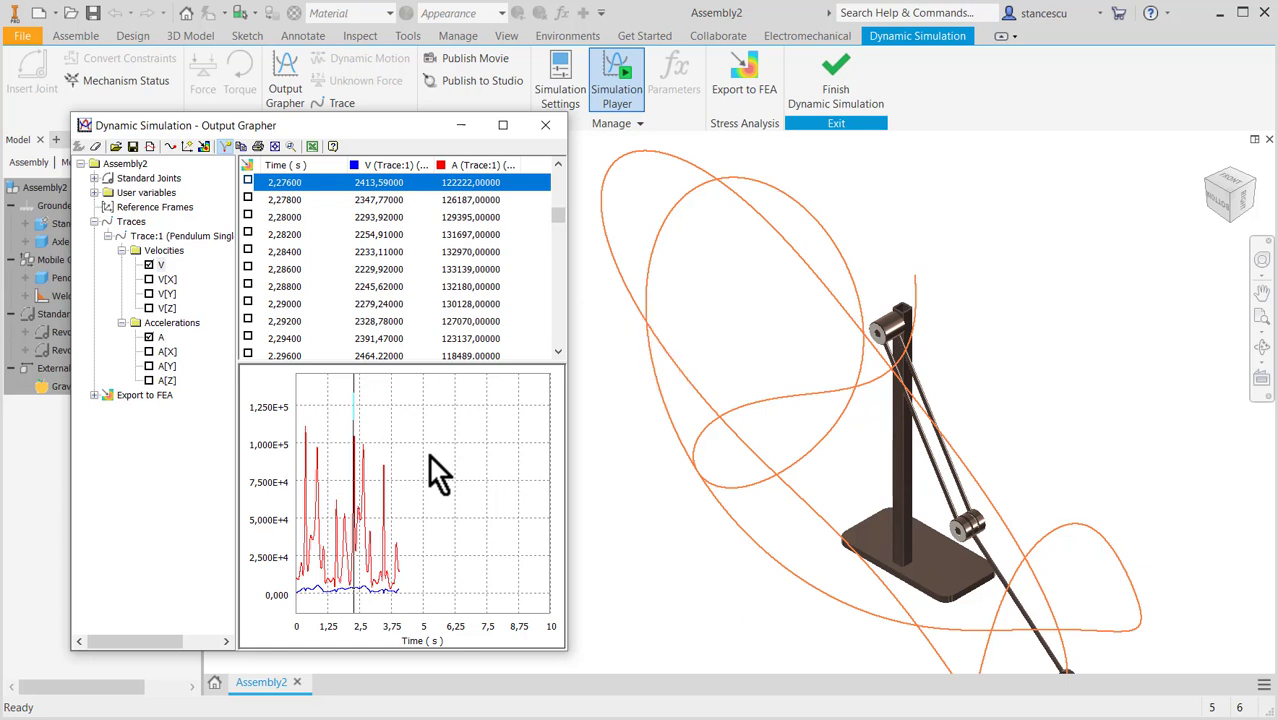
key("Right")
key("Right")
key("Right")
key("Right")
key("Right")
key("Right")
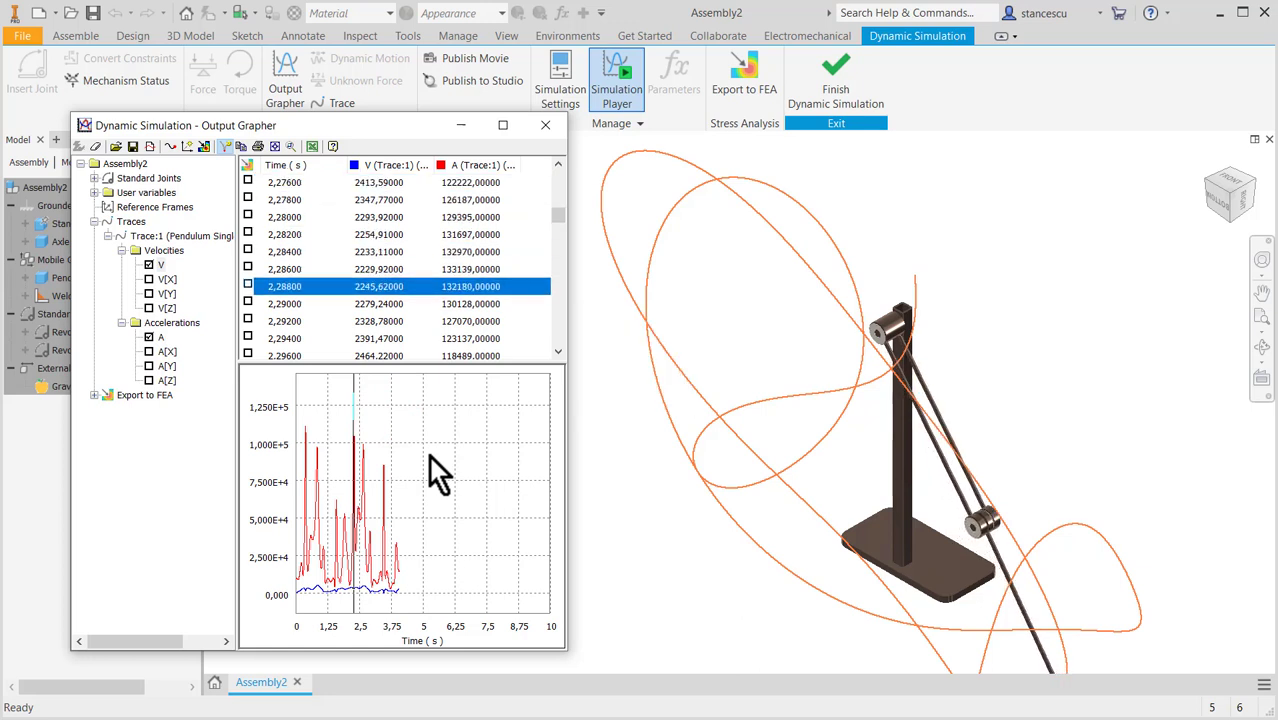
key("Left")
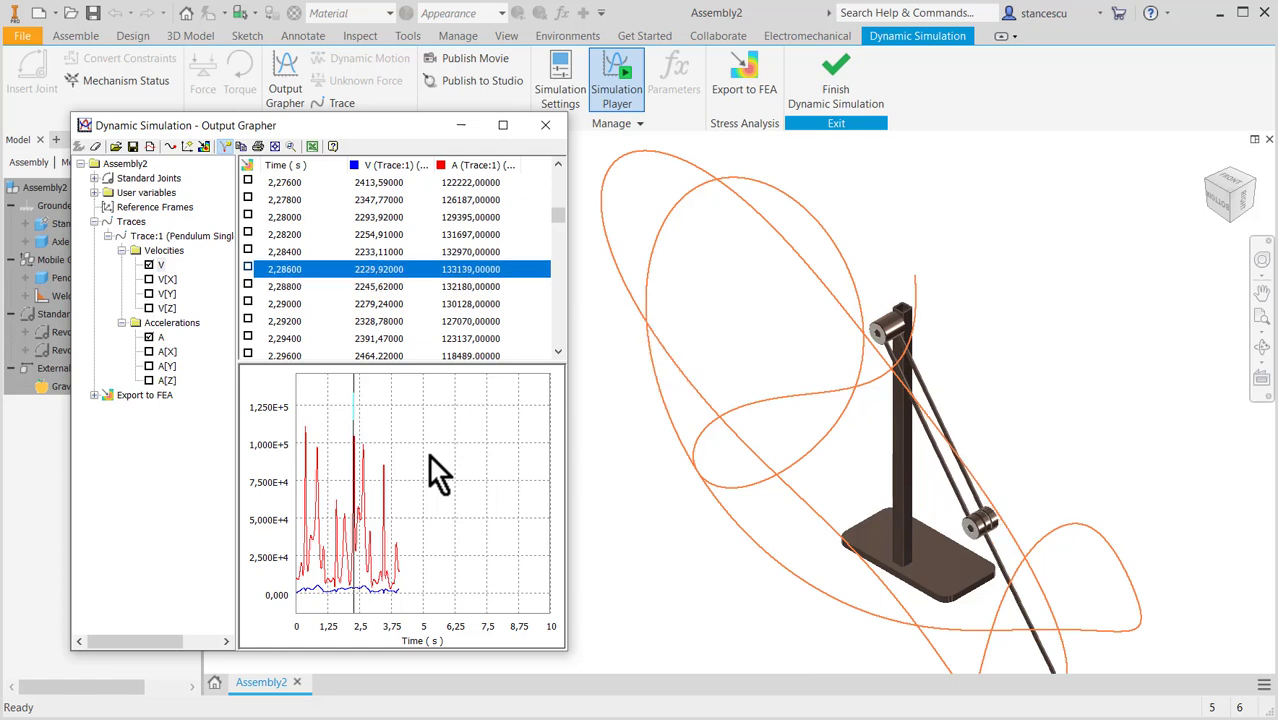
key("Left")
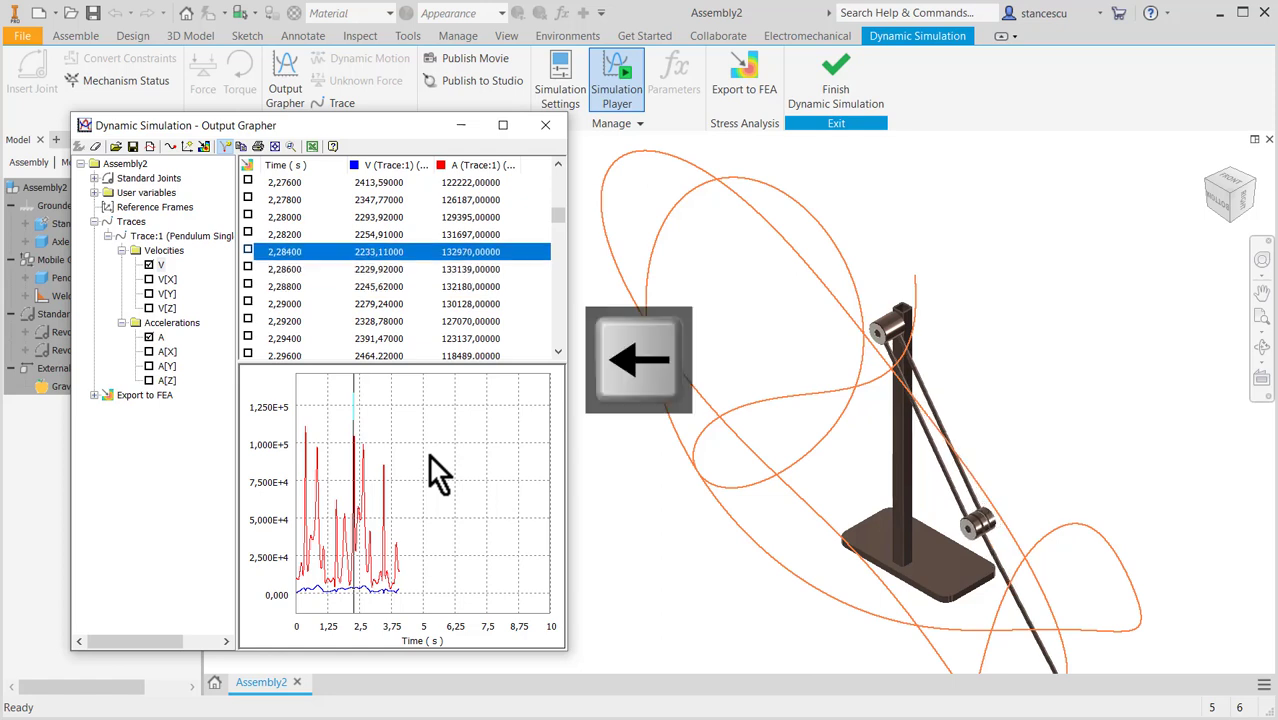
left_click(467, 271)
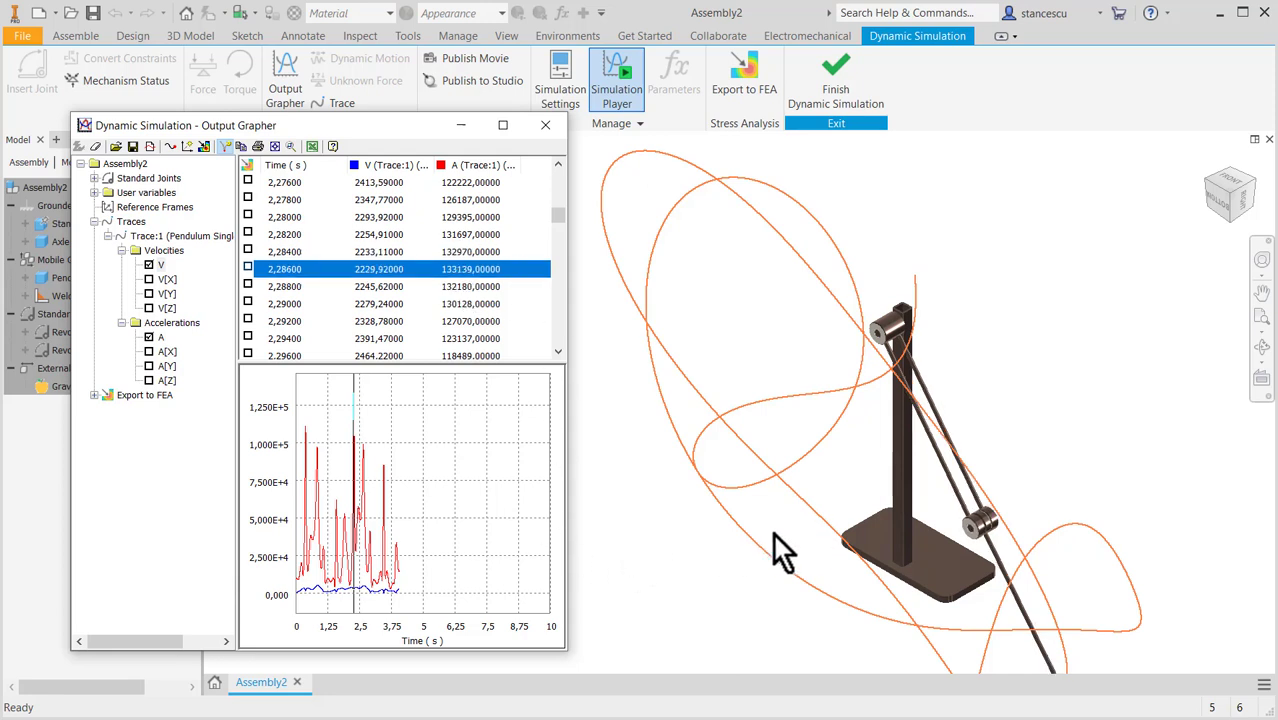
middle_click_drag(804, 474, 807, 348)
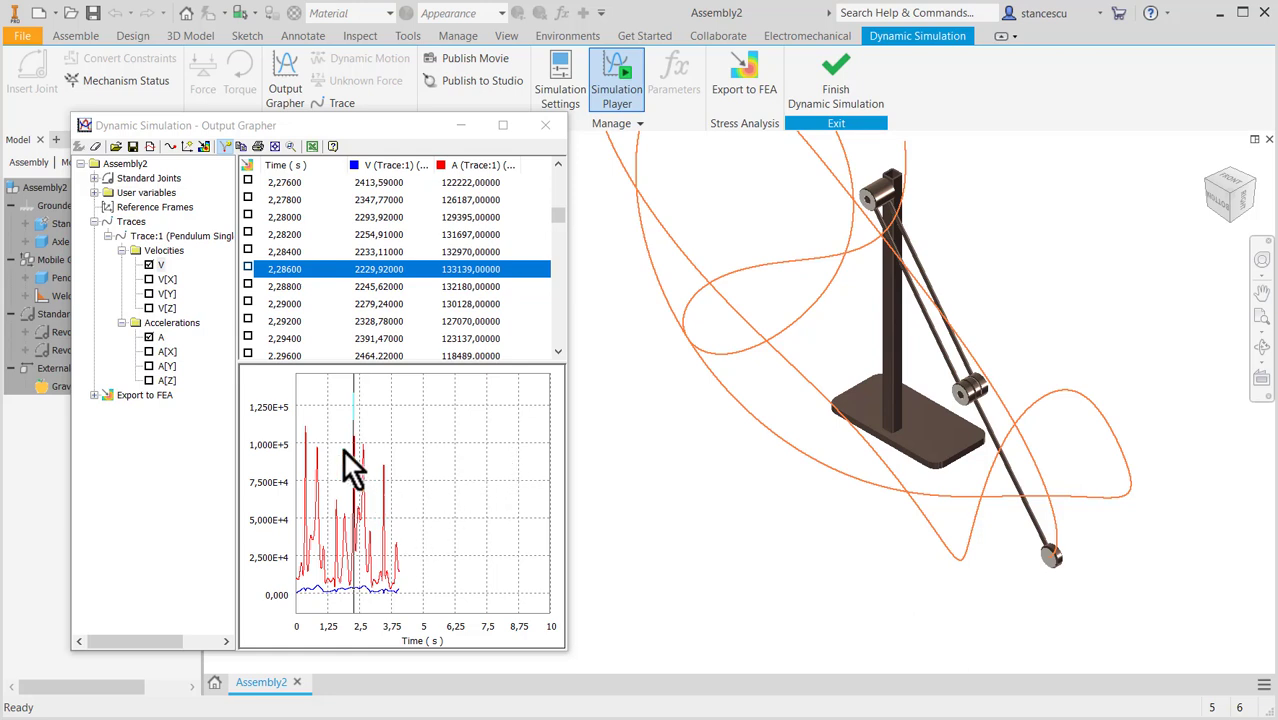
Pick the time position 0,824 s on the graph and advance to 0,890 s, following the outer end's velocity and acceleration along the trajectory
left_click(318, 577)
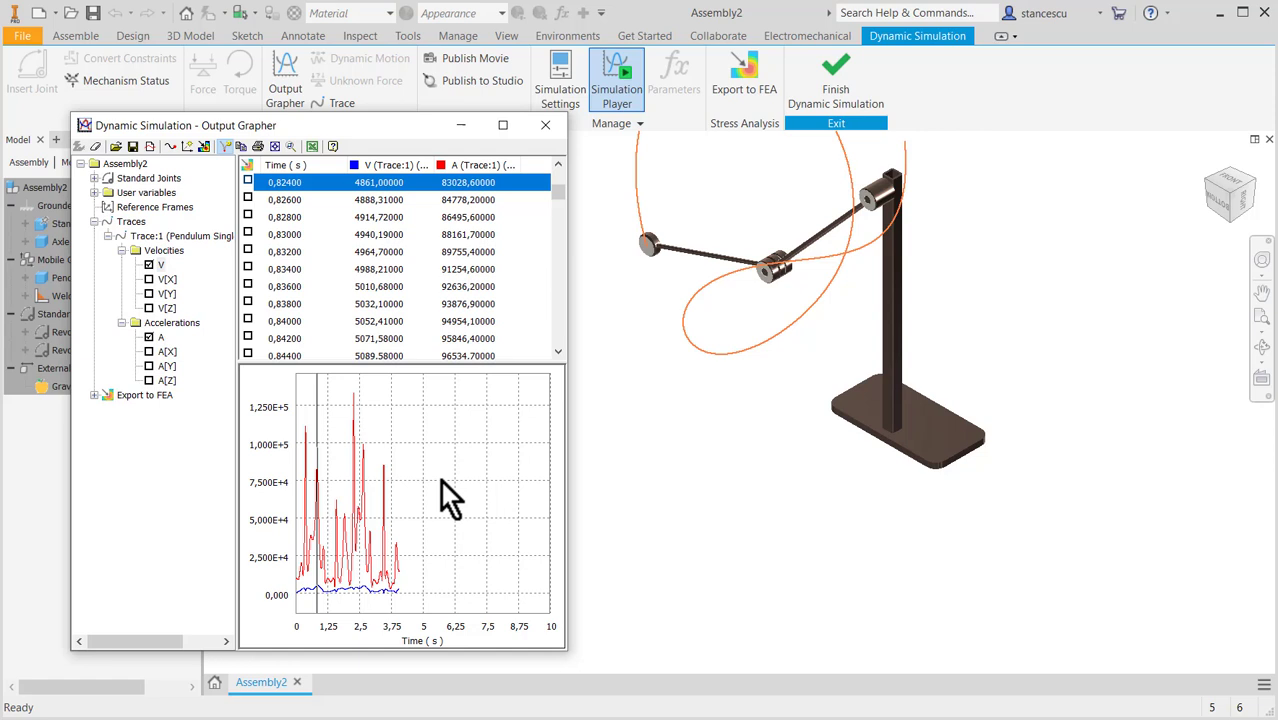
key("Right")
key("Right")
key("Right")
key("Right")
key("Right")
key("Right")
key("Right")
key("Right")
key("Right")
key("Right")
key("Right")
key("Right")
key("Right")
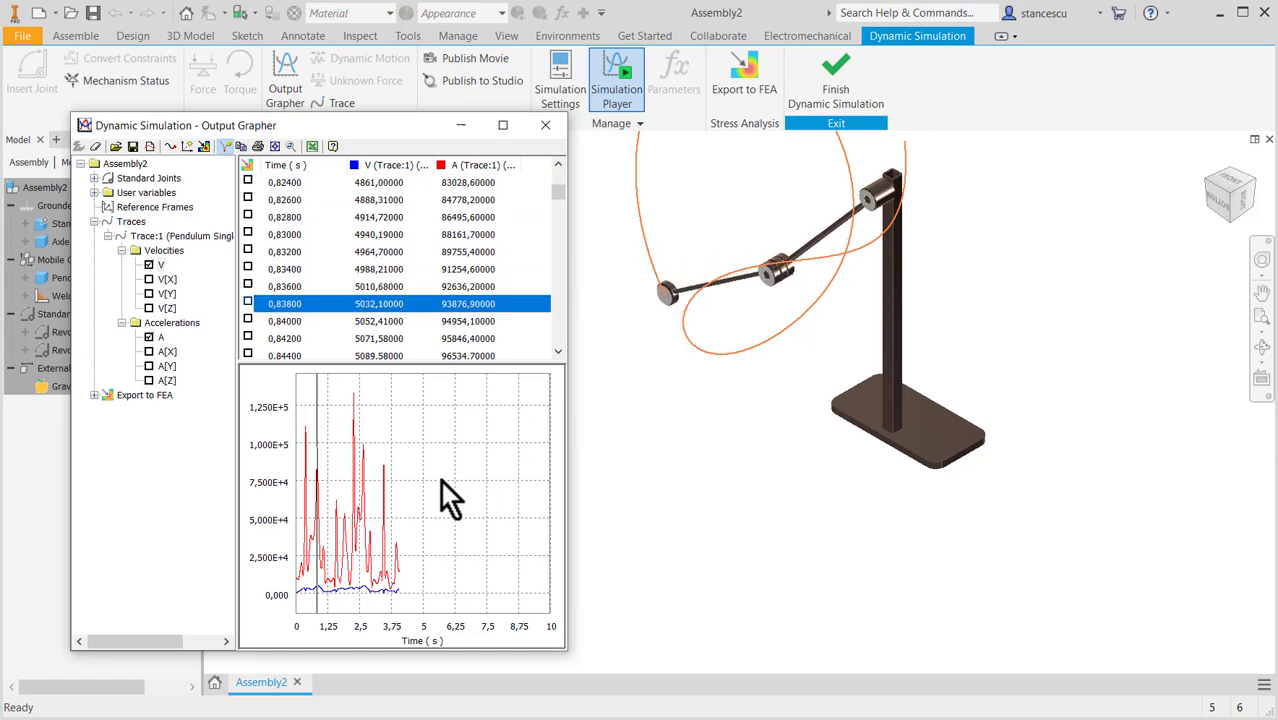
key("Right")
key("Right")
key("Right")
key("Right")
key("Right")
key("Right")
key("Right")
key("Right")
key("Right")
key("Right")
key("Right")
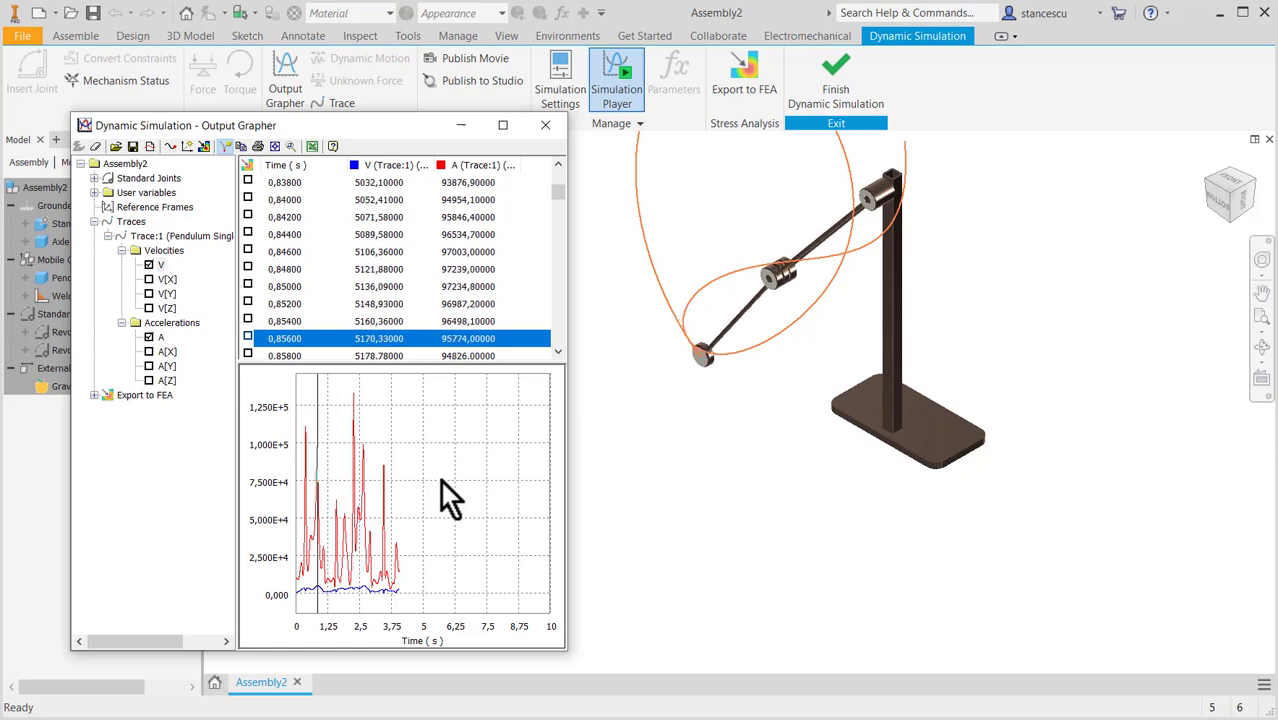
key("Right")
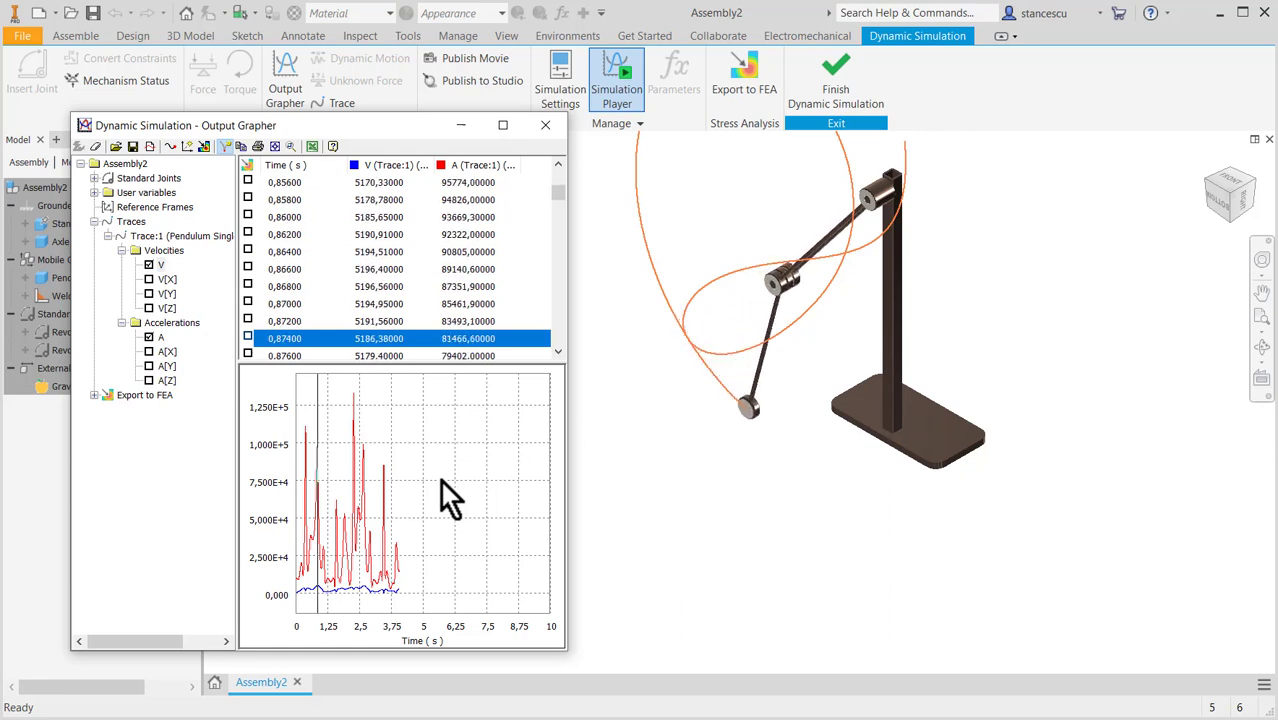
key("Right")
key("Right")
key("Right")
key("Right")
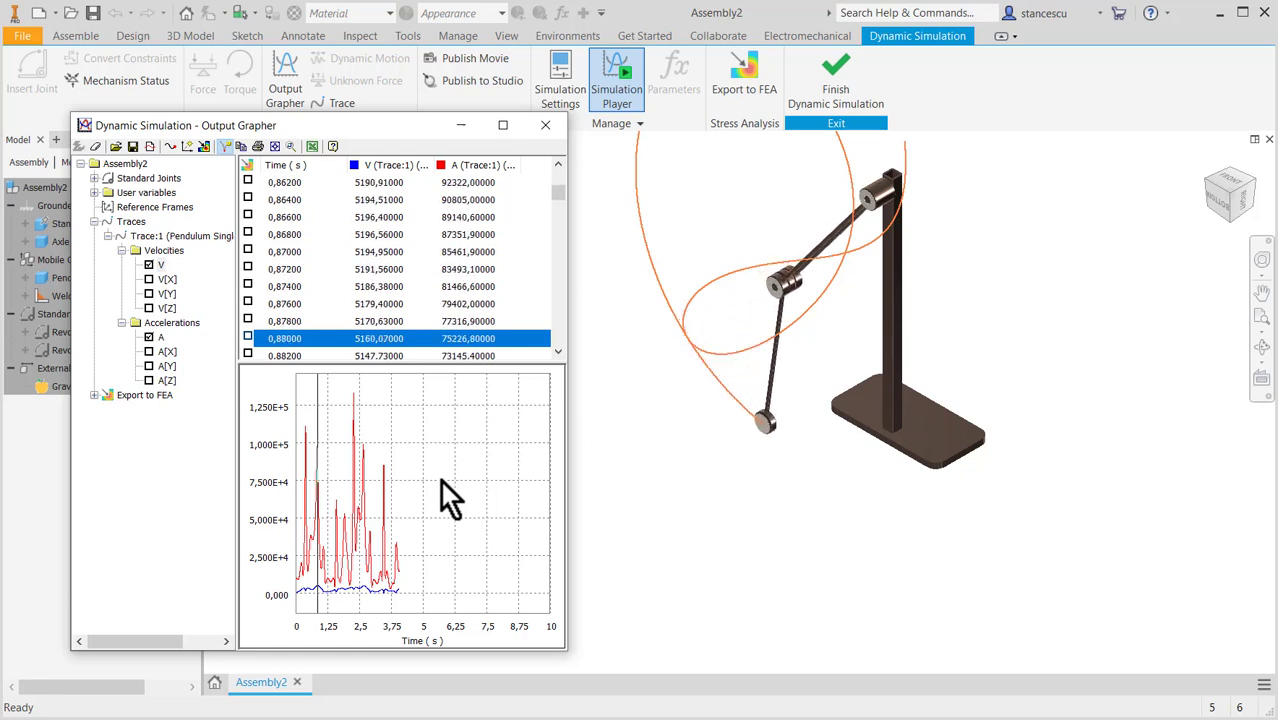
key("Right")
key("Right")
key("Right")
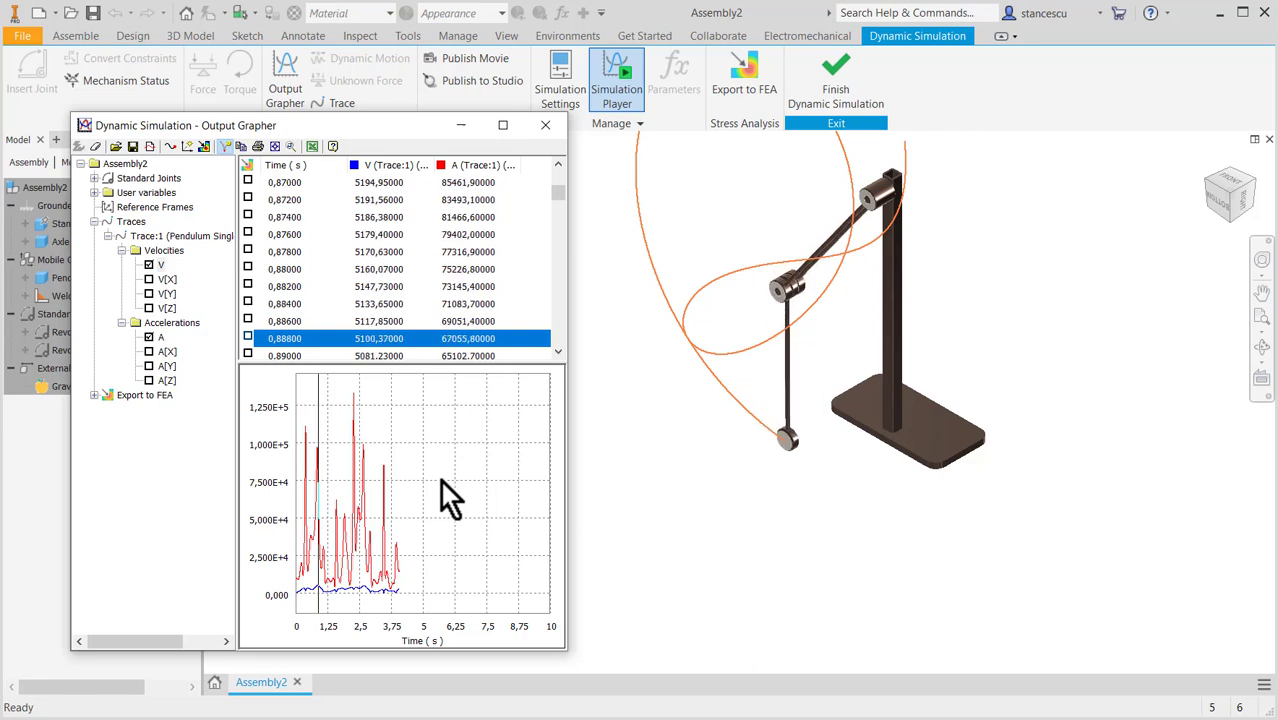
key("Right")
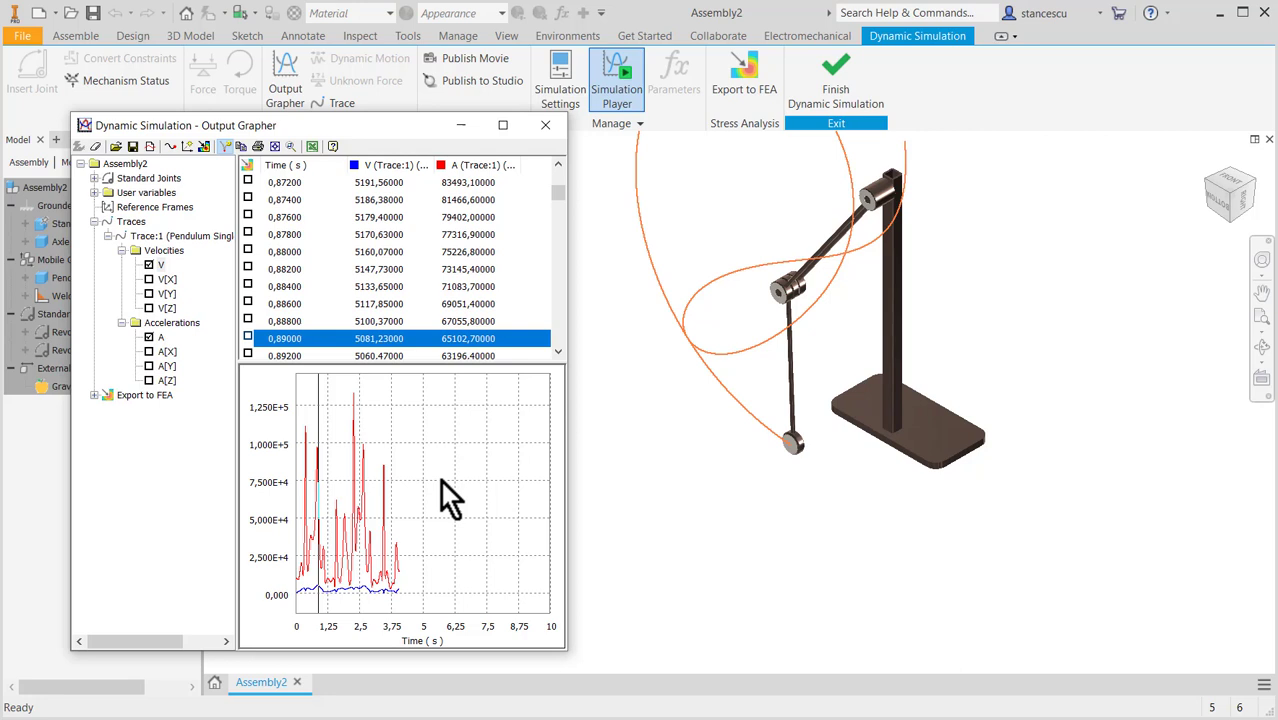
Step the graph's time position backward to 0,860 s, comparing the velocity values with the pendulum's position
key("Left")
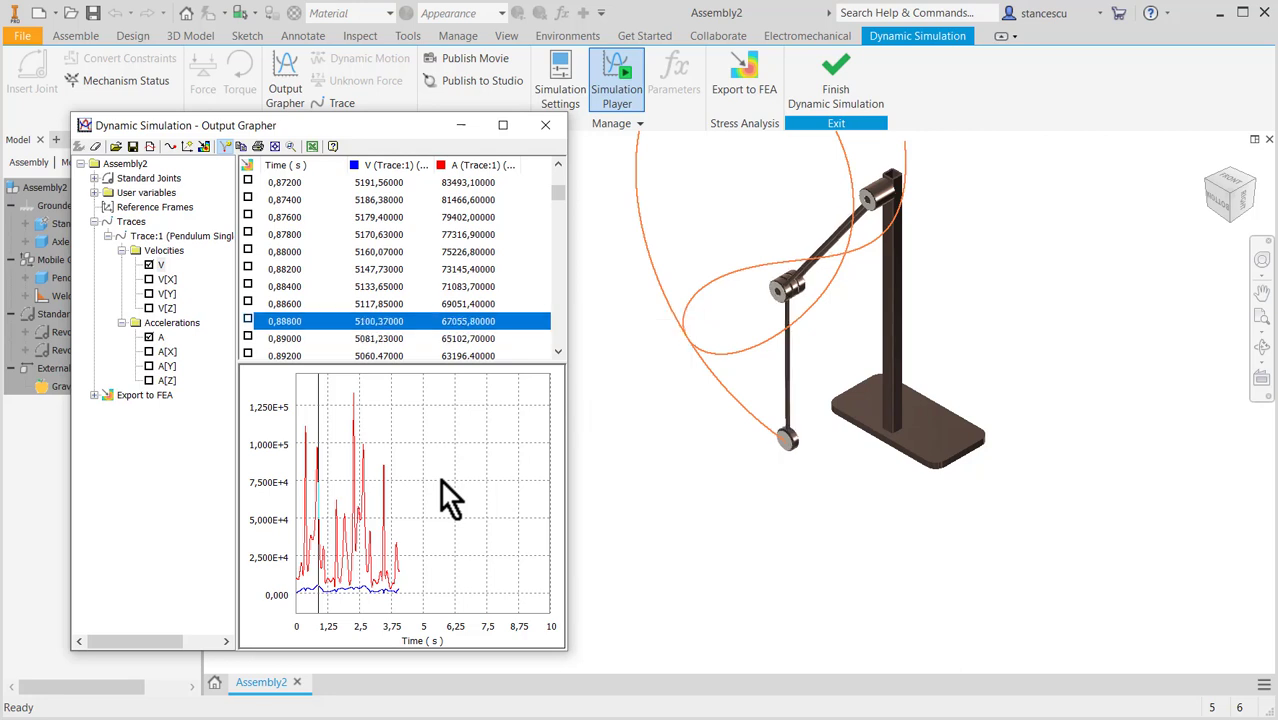
key("Left")
key("Left")
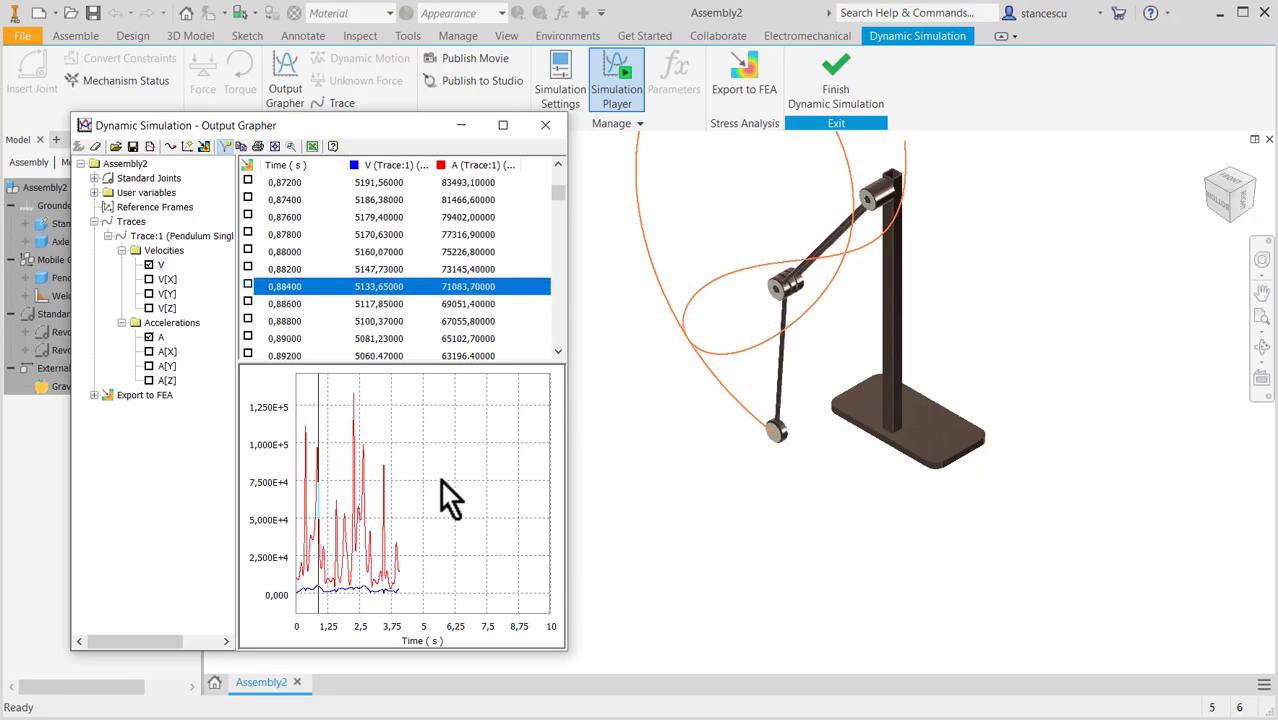
key("Left")
key("Left")
key("Left")
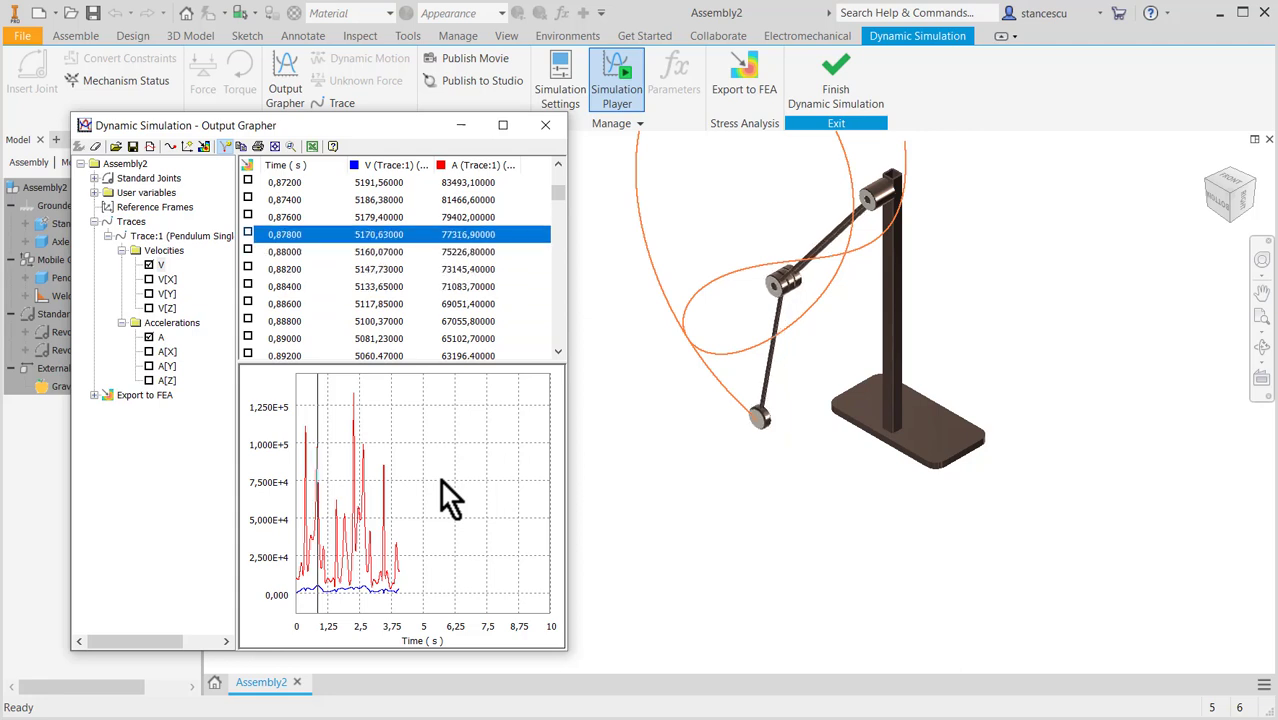
key("Left")
key("Left")
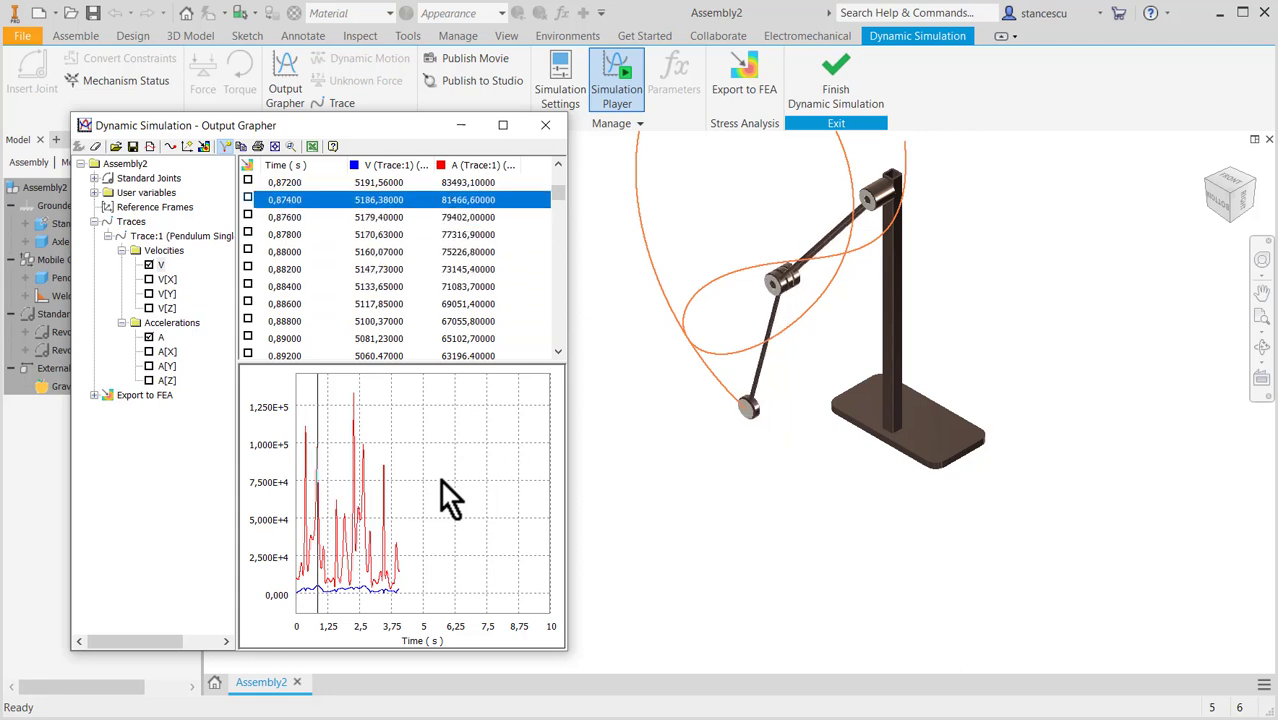
key("Left")
key("Left")
key("Left")
key("Left")
key("Left")
key("Left")
key("Left")
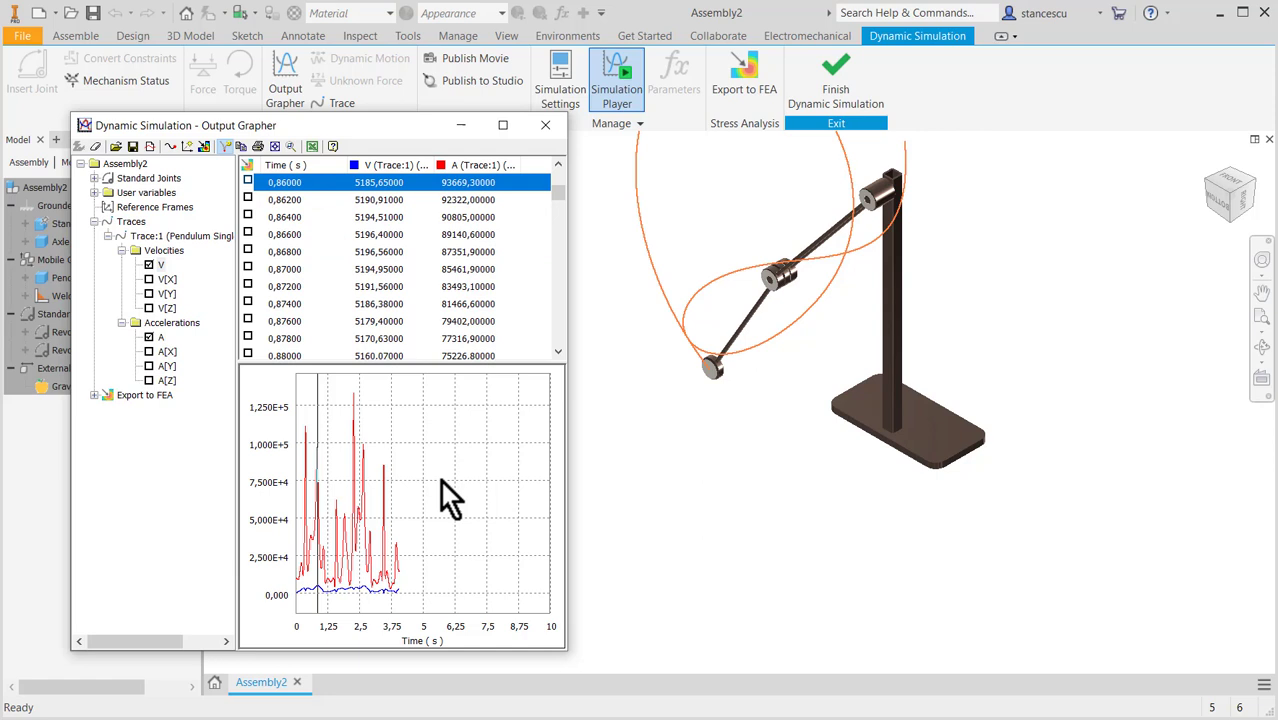
Step the graph's time position forward to 0,868 s to examine the pendulum at its velocity peak
key("Right")
key("Right")
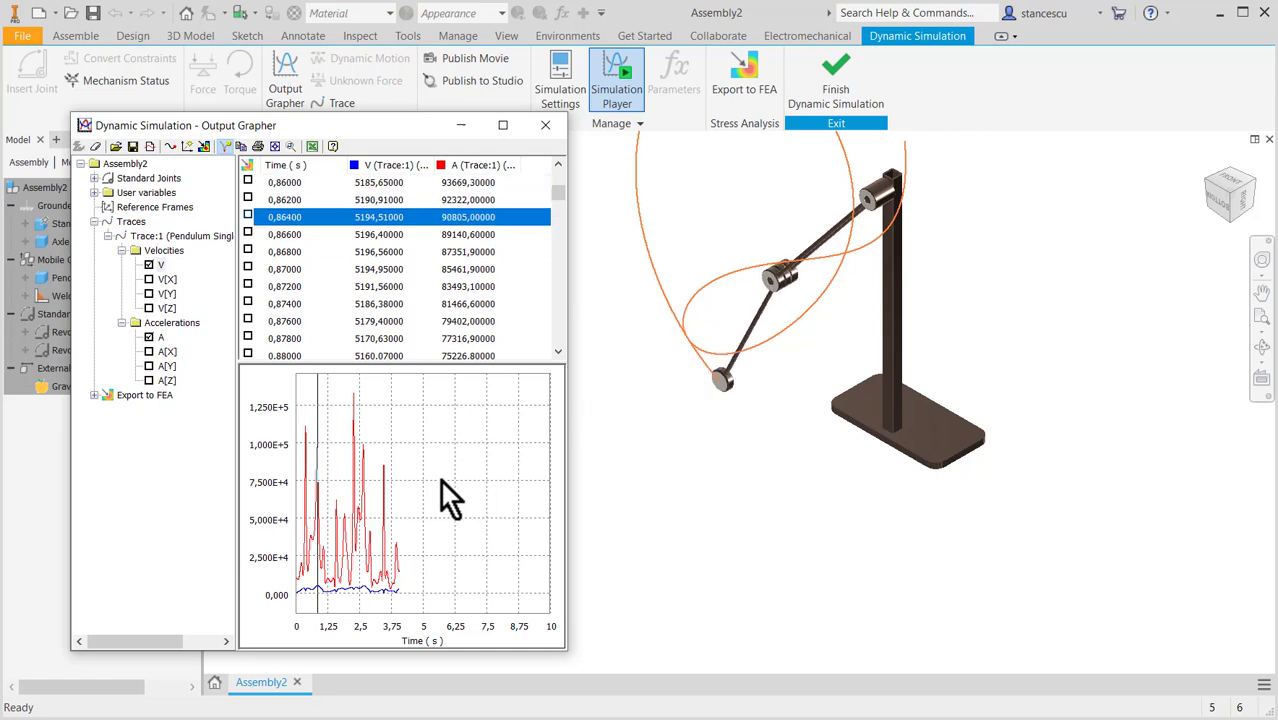
key("Right")
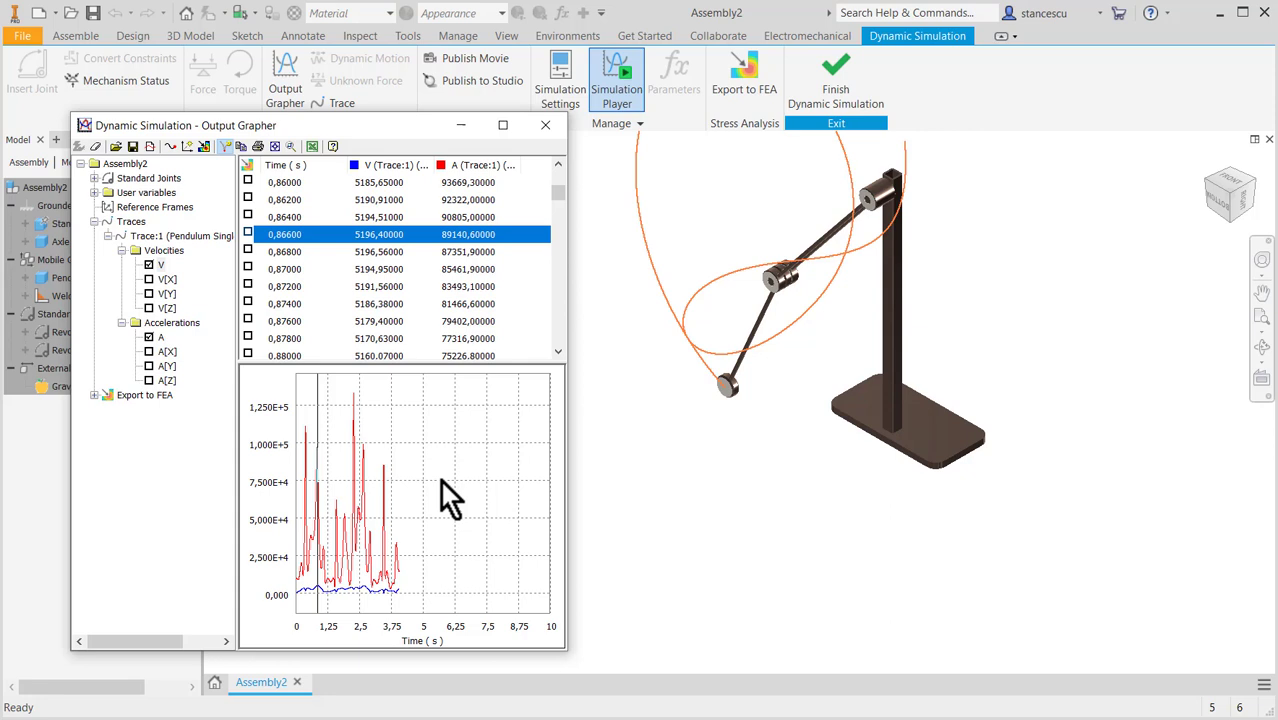
key("Right")
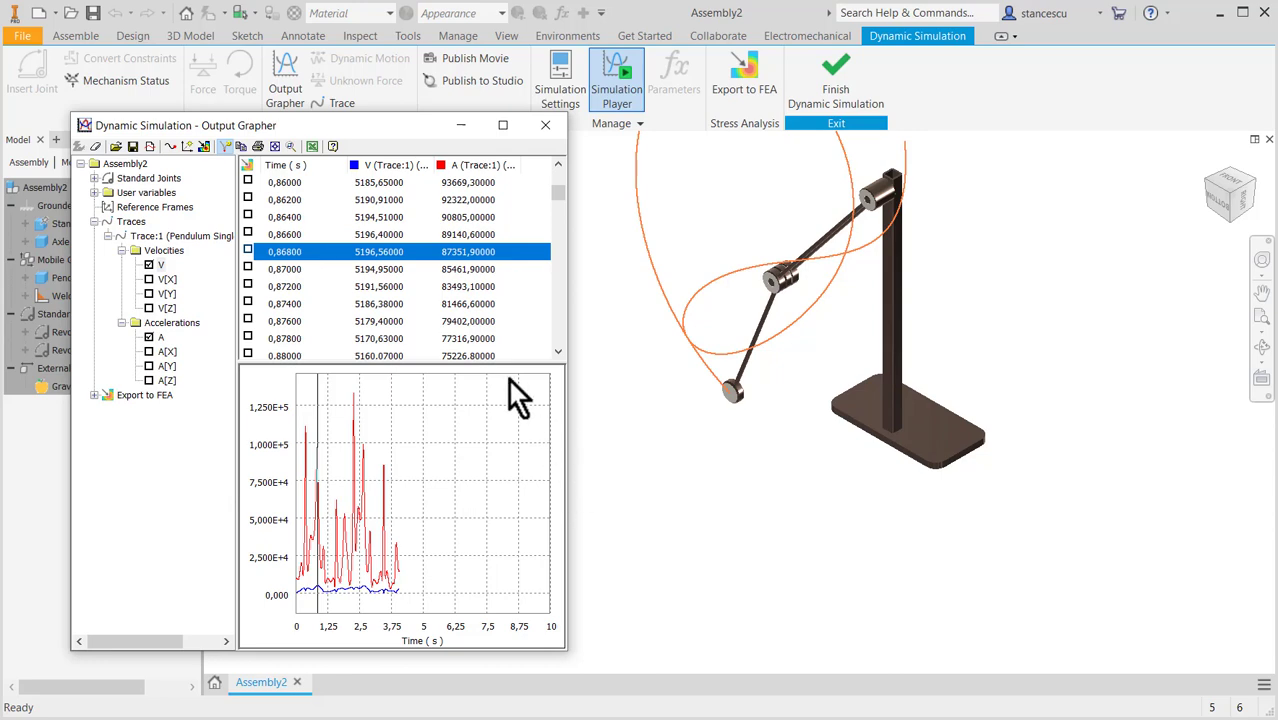
Enlarge the Output Grapher window, widen its results tree so the full trace name fits, and look through the end of the time table
left_click(505, 127)
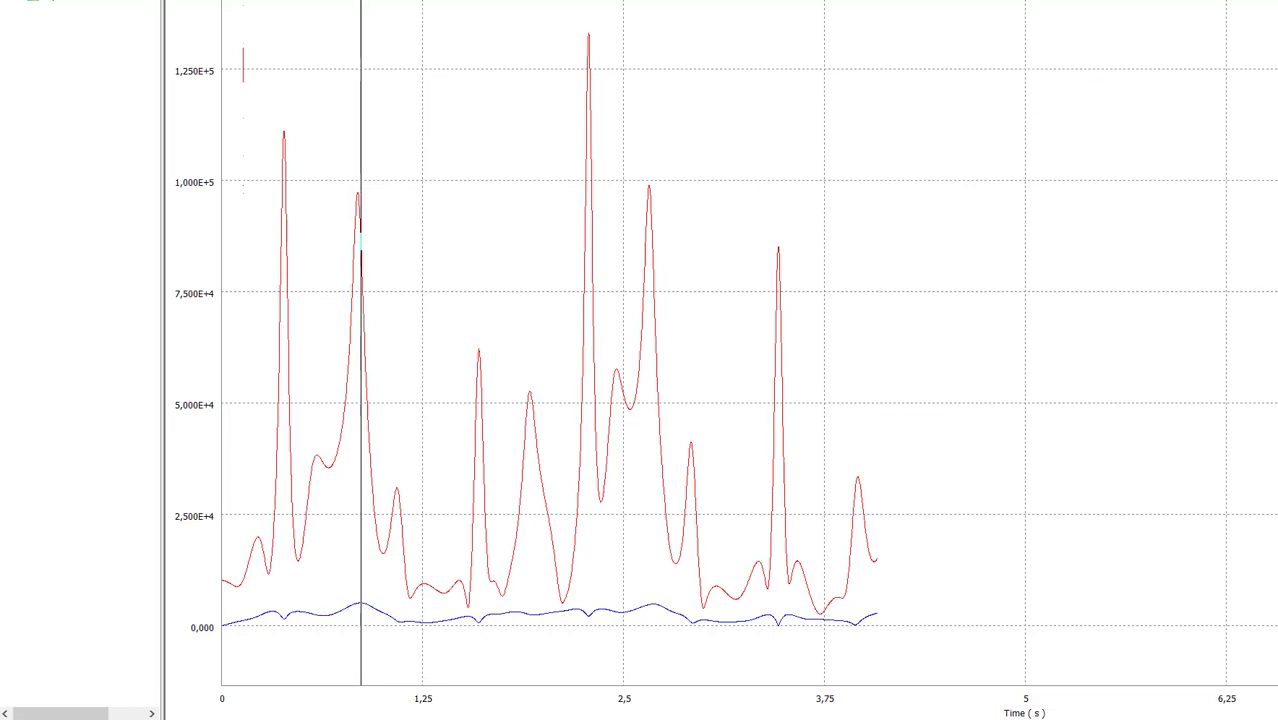
key("super+Down")
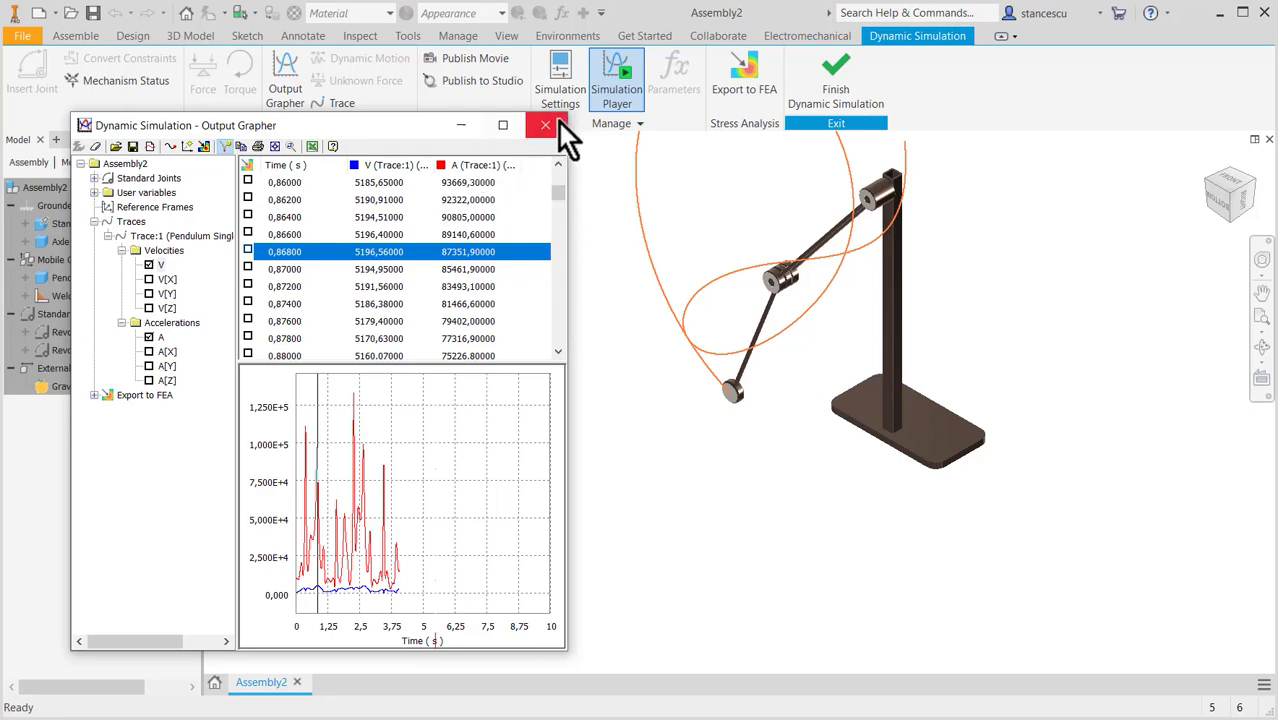
left_click_drag(568, 118, 1254, 22)
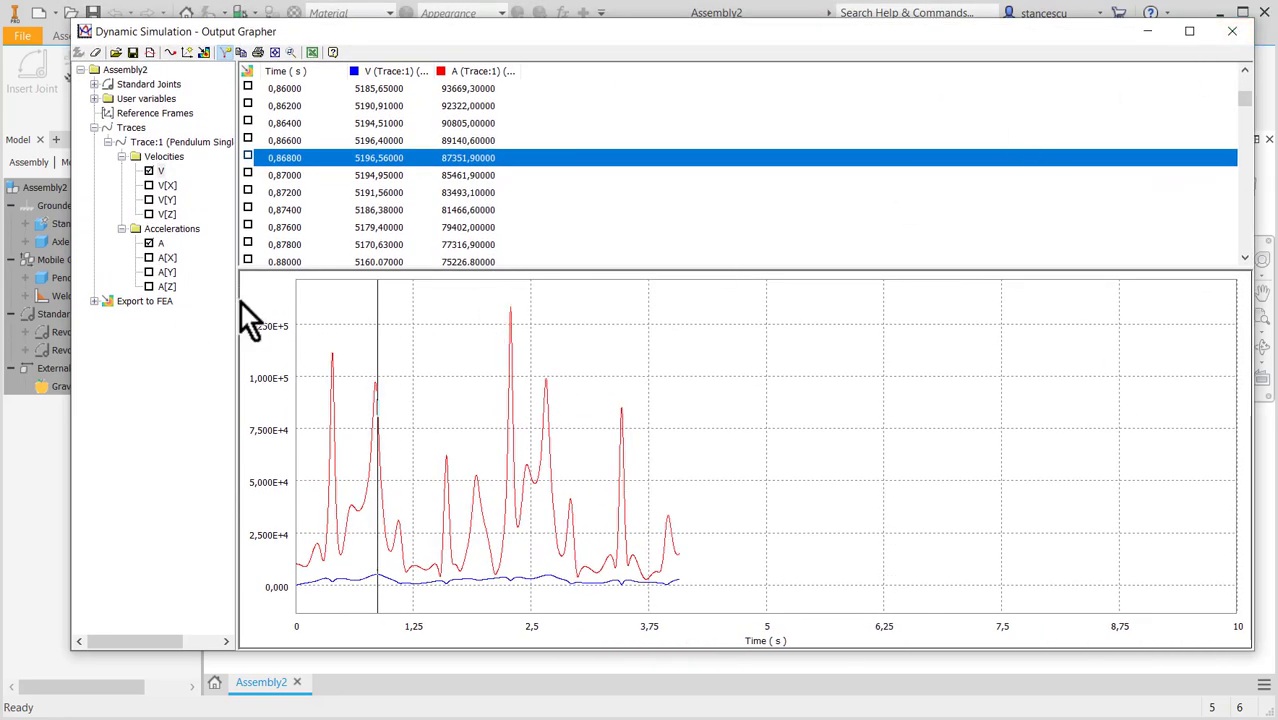
left_click_drag(240, 298, 338, 298)
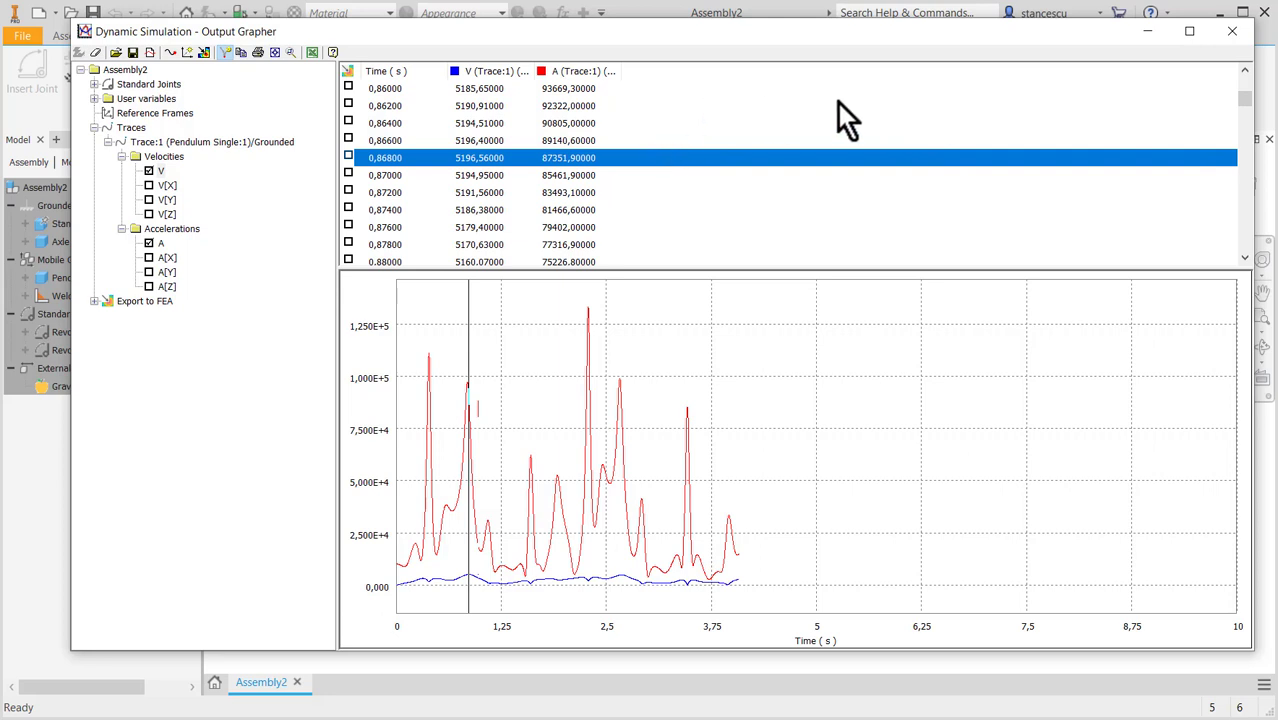
left_click_drag(1244, 97, 1246, 268)
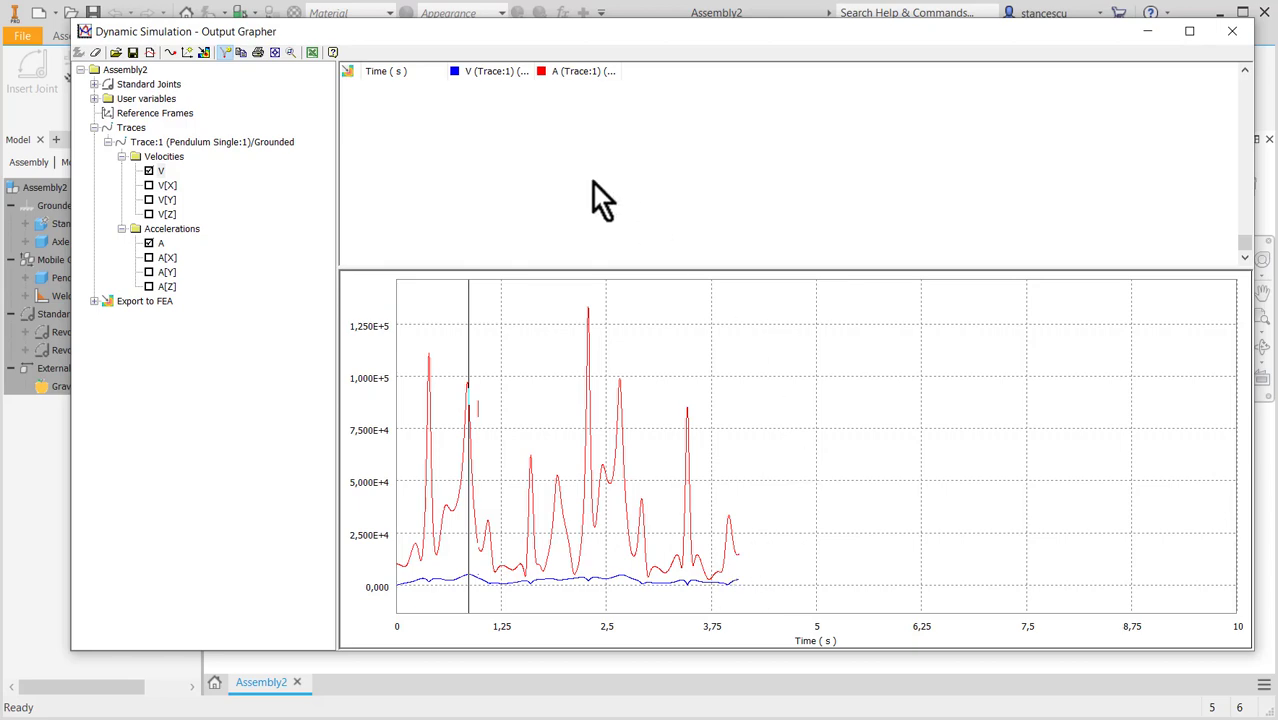
Move the Output Grapher clear of the Simulation Player, replay the simulation to 4,080 s and examine the resulting graph and table
left_click_drag(667, 28, 587, 241)
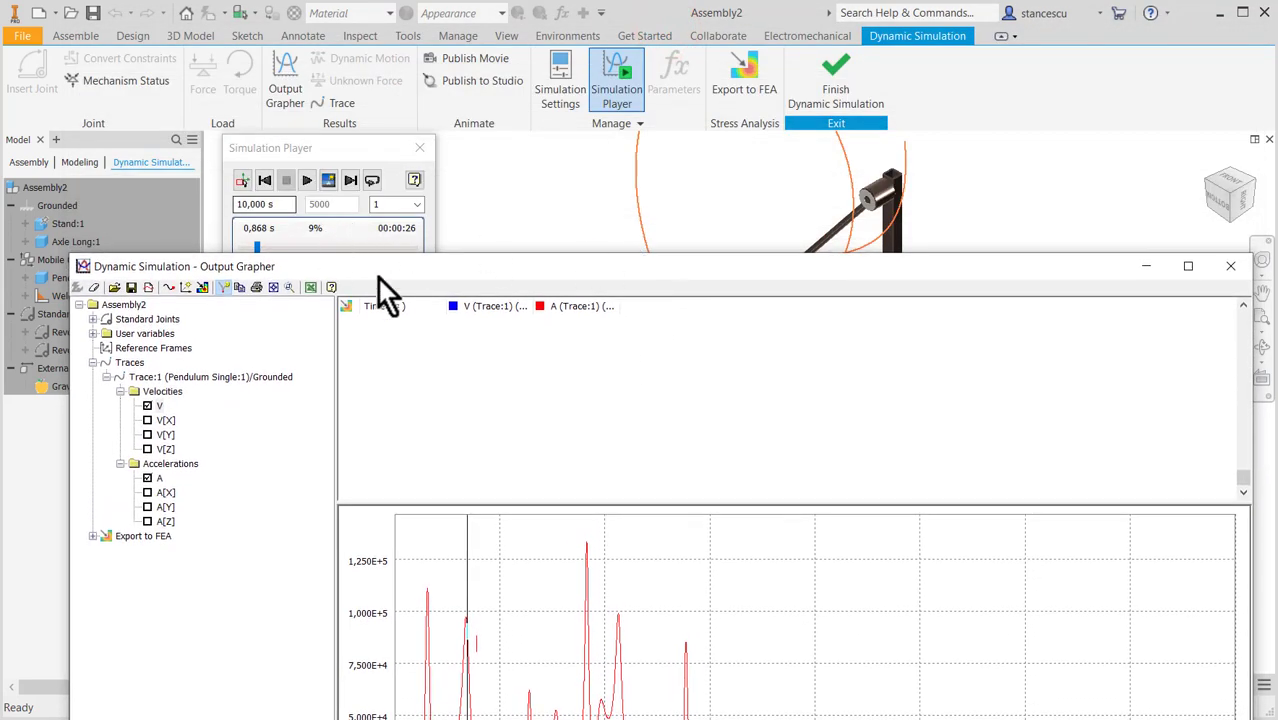
left_click_drag(424, 272, 419, 302)
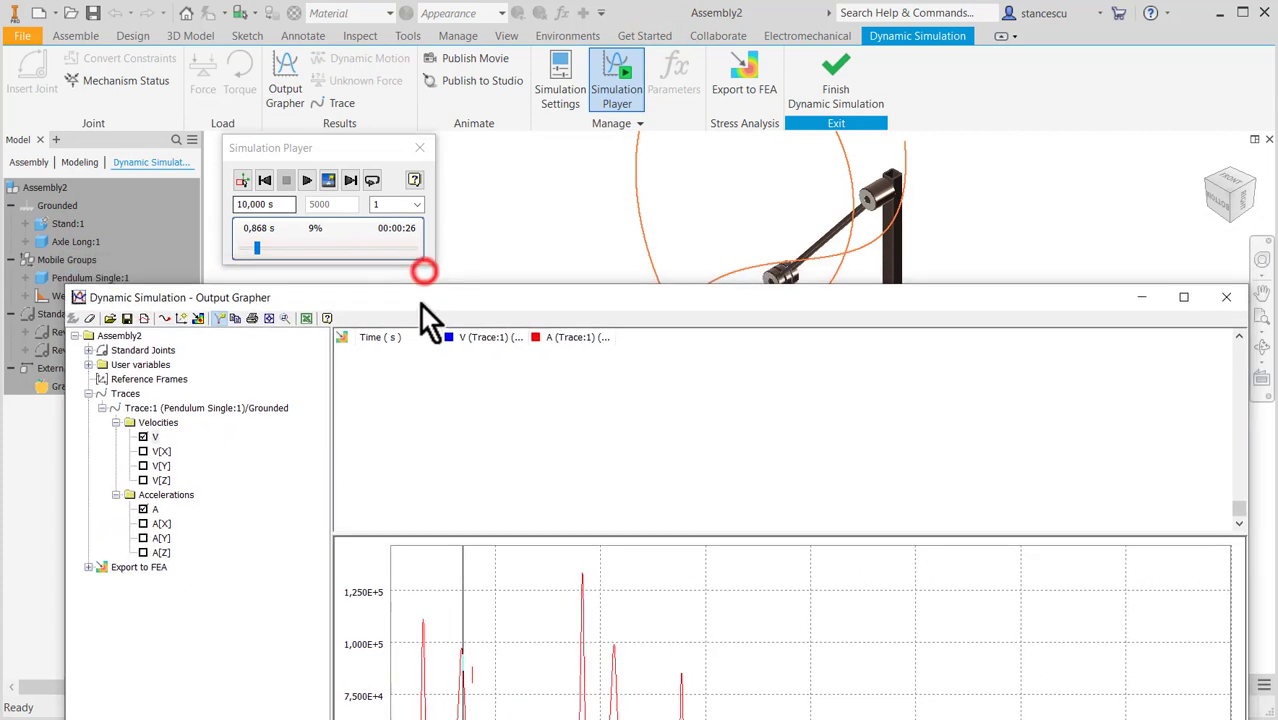
left_click(305, 181)
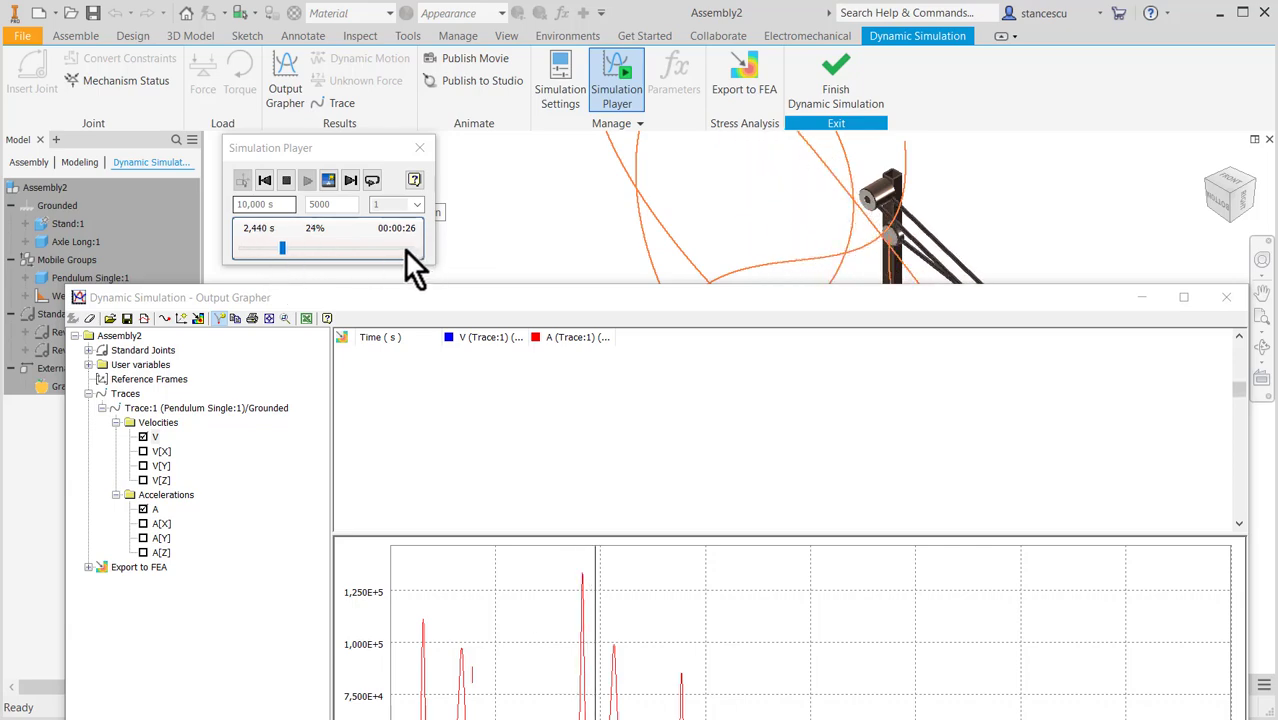
left_click_drag(683, 303, 693, 57)
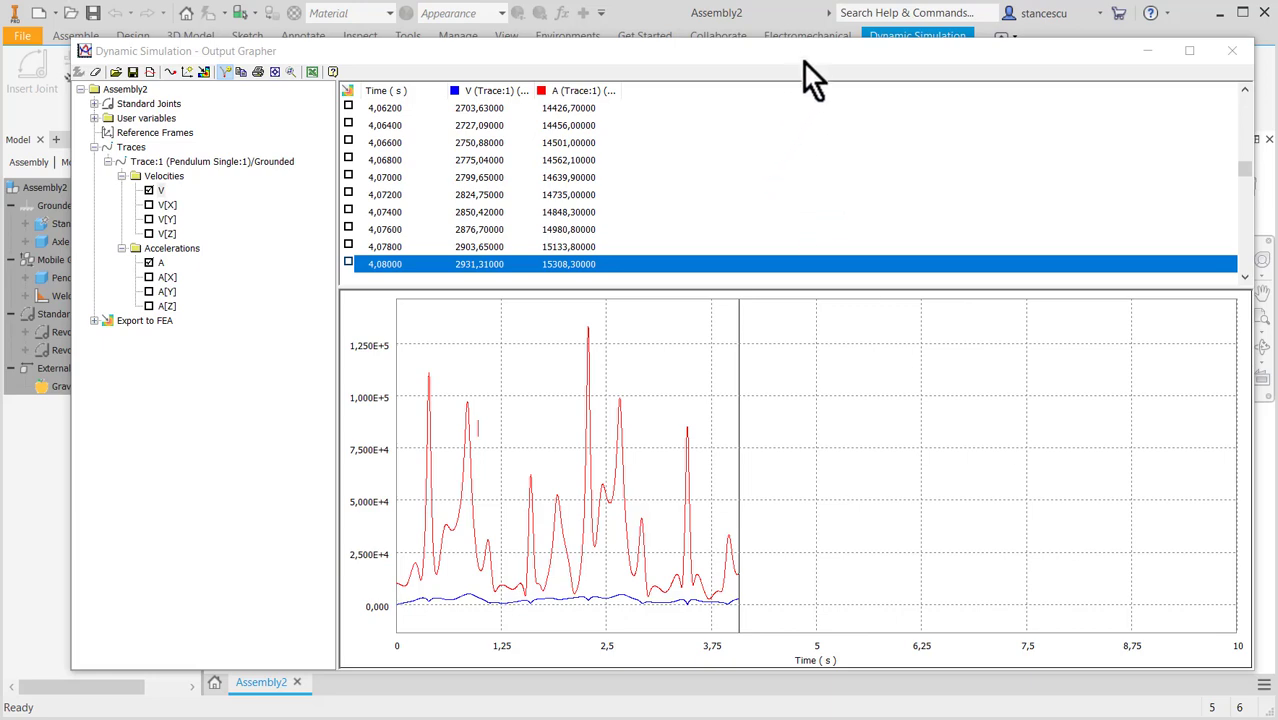
left_click_drag(803, 53, 803, 312)
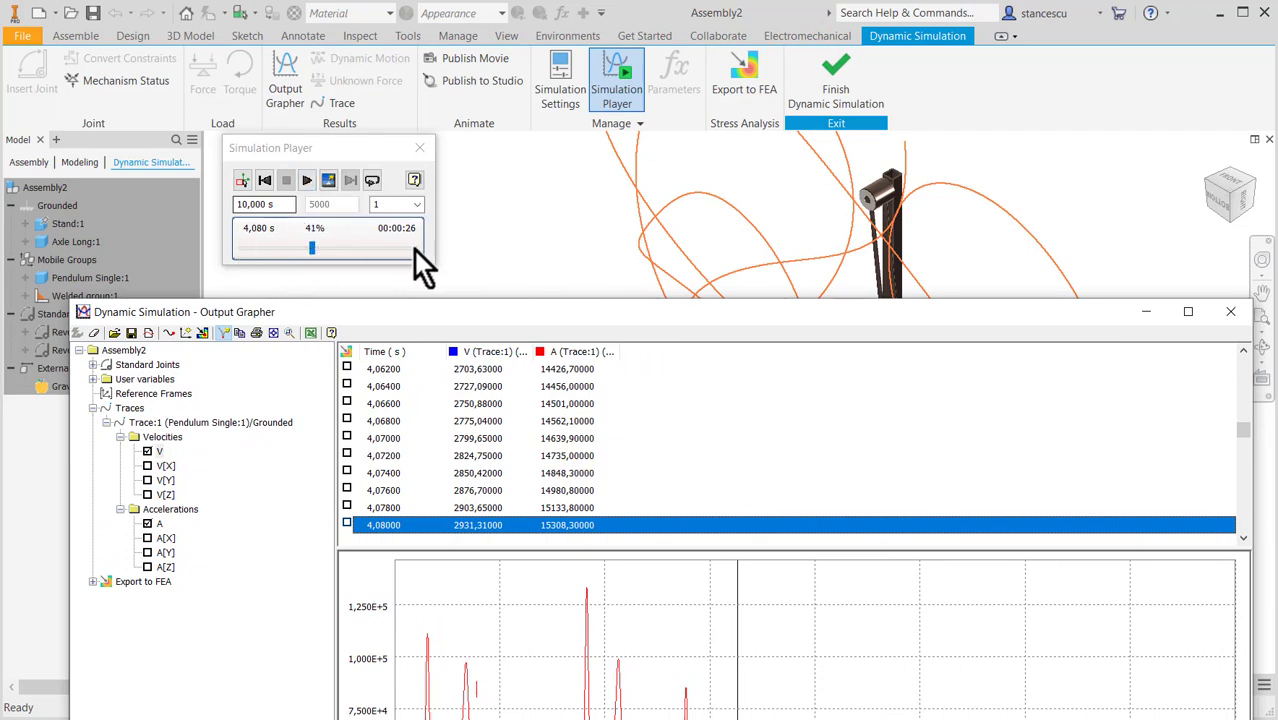
Resume the simulation from 4,080 s and move the Output Grapher up to examine the whole velocity and acceleration graph
left_click(308, 181)
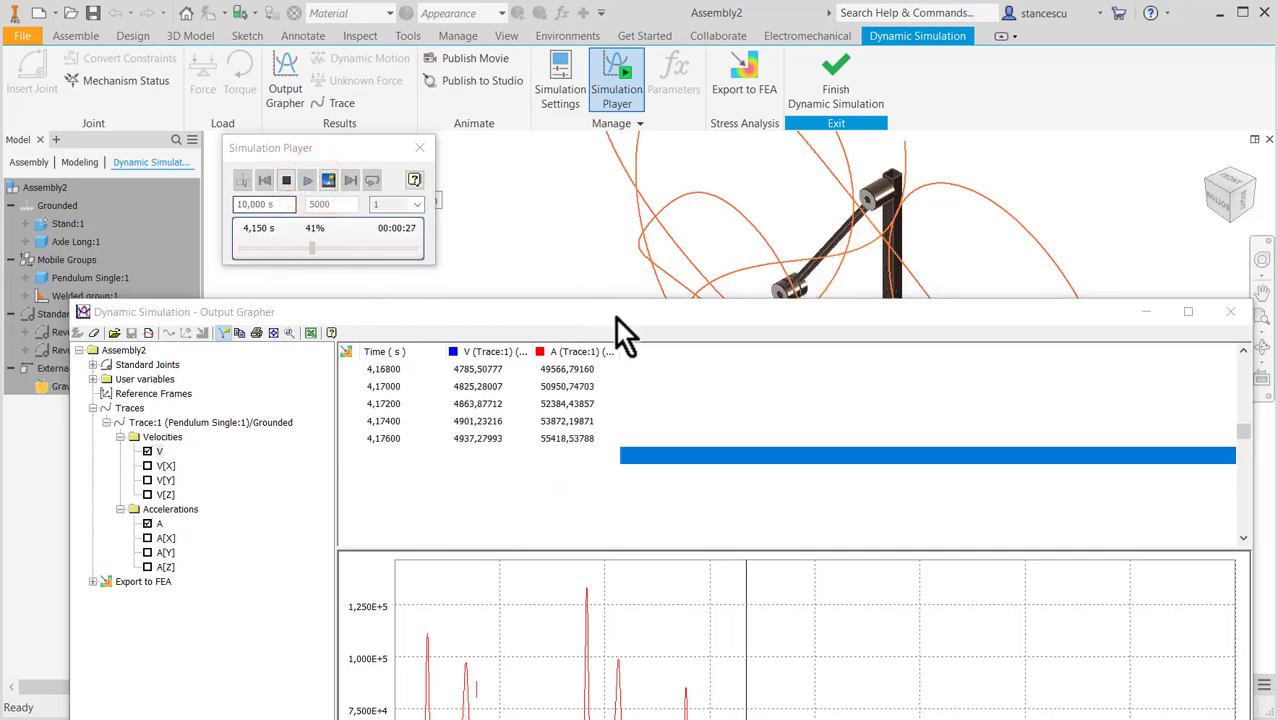
left_click_drag(623, 299, 608, 46)
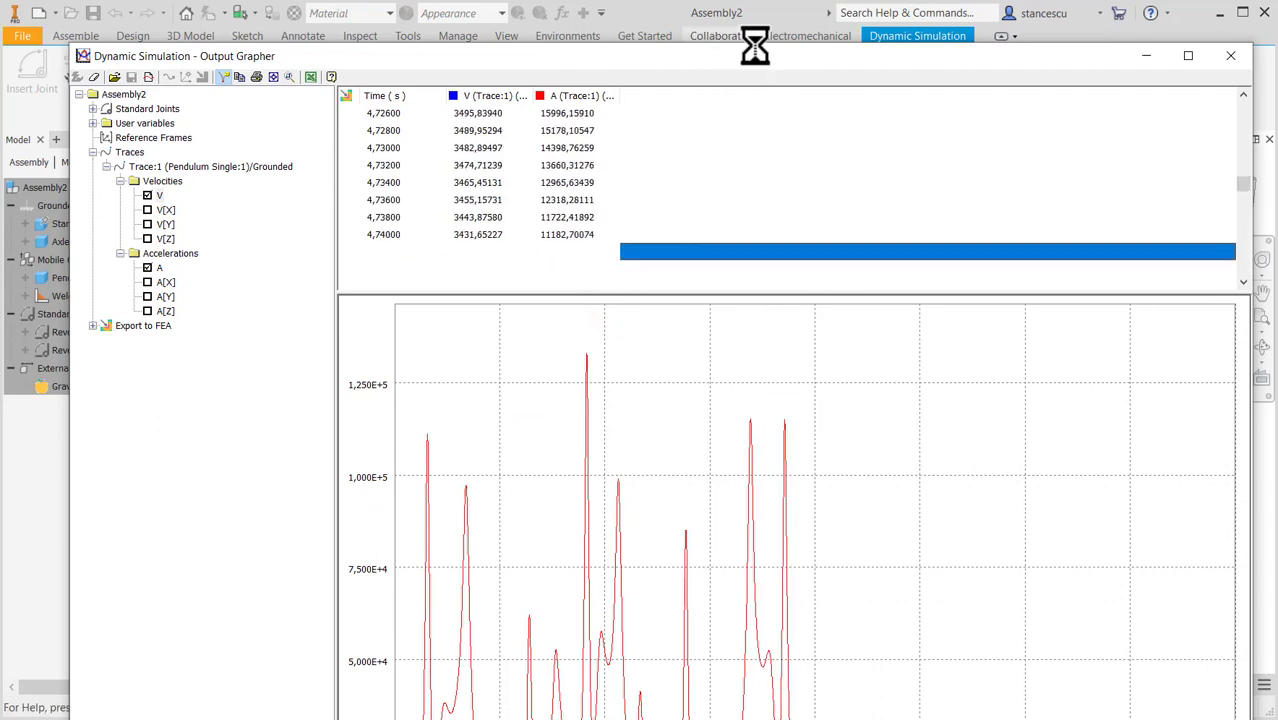
left_click_drag(753, 46, 782, 33)
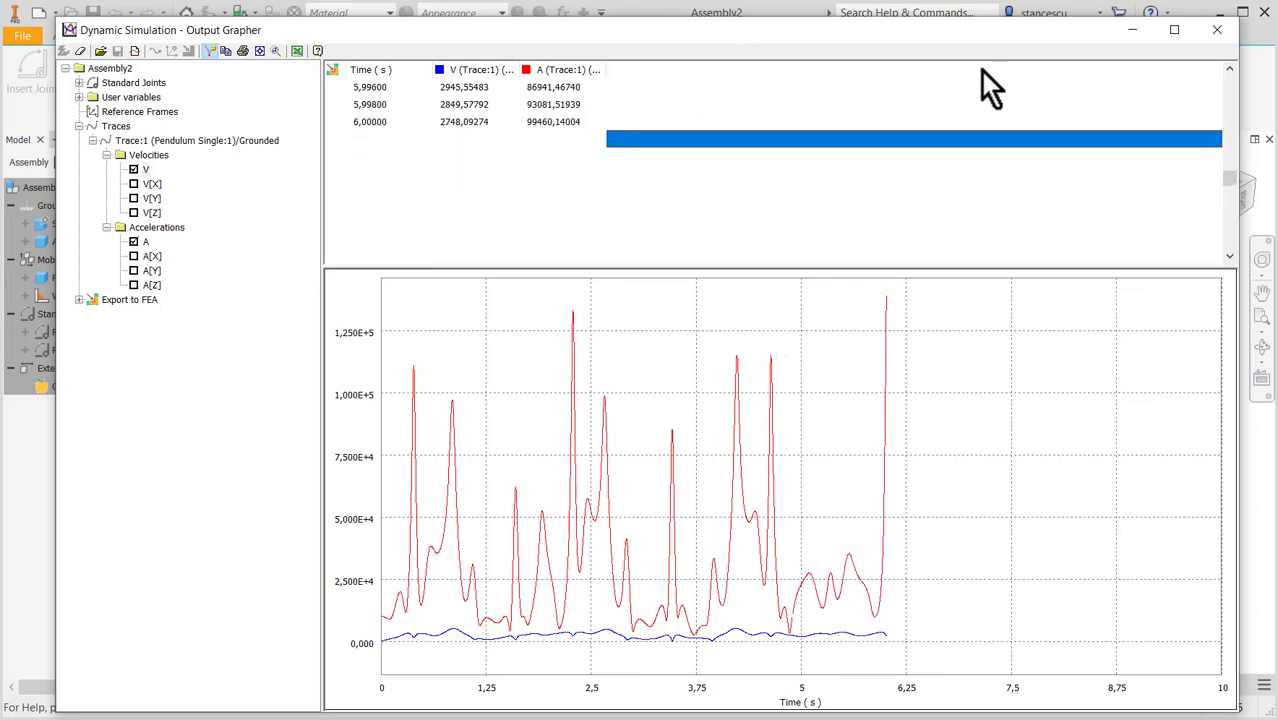
Close the Output Grapher and exit the Dynamic Simulation environment
left_click(1219, 32)
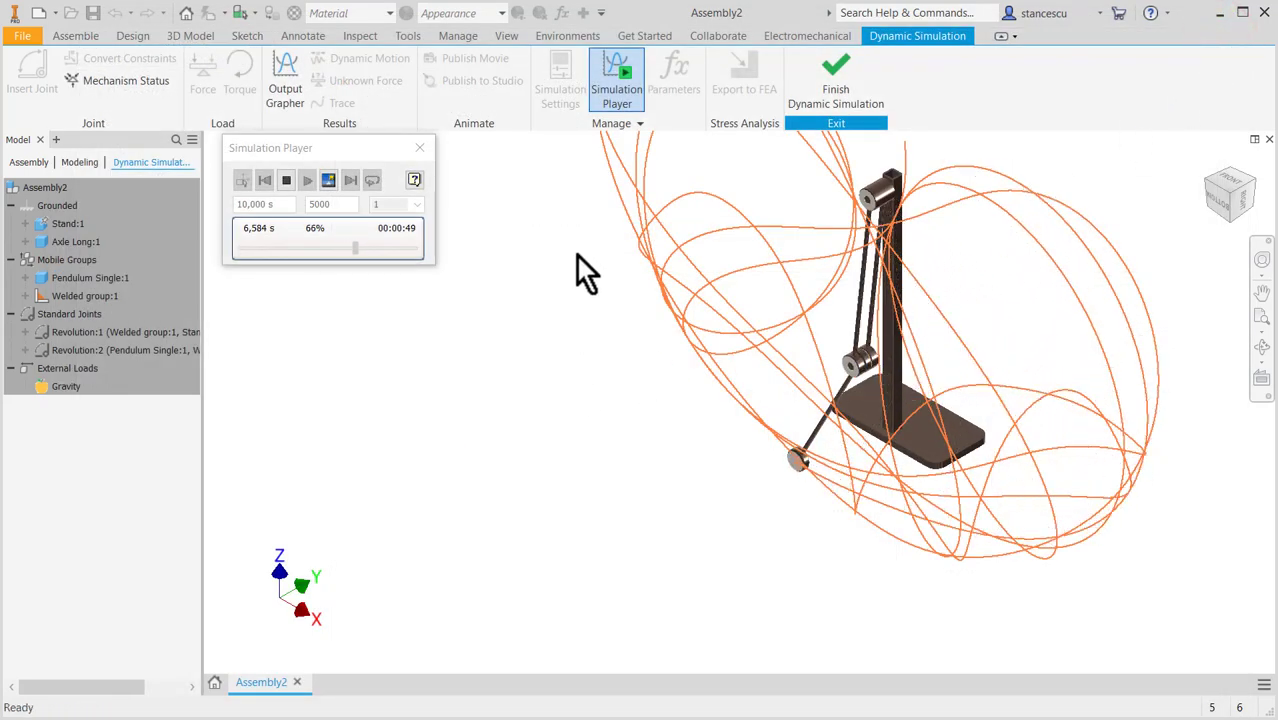
left_click(838, 77)
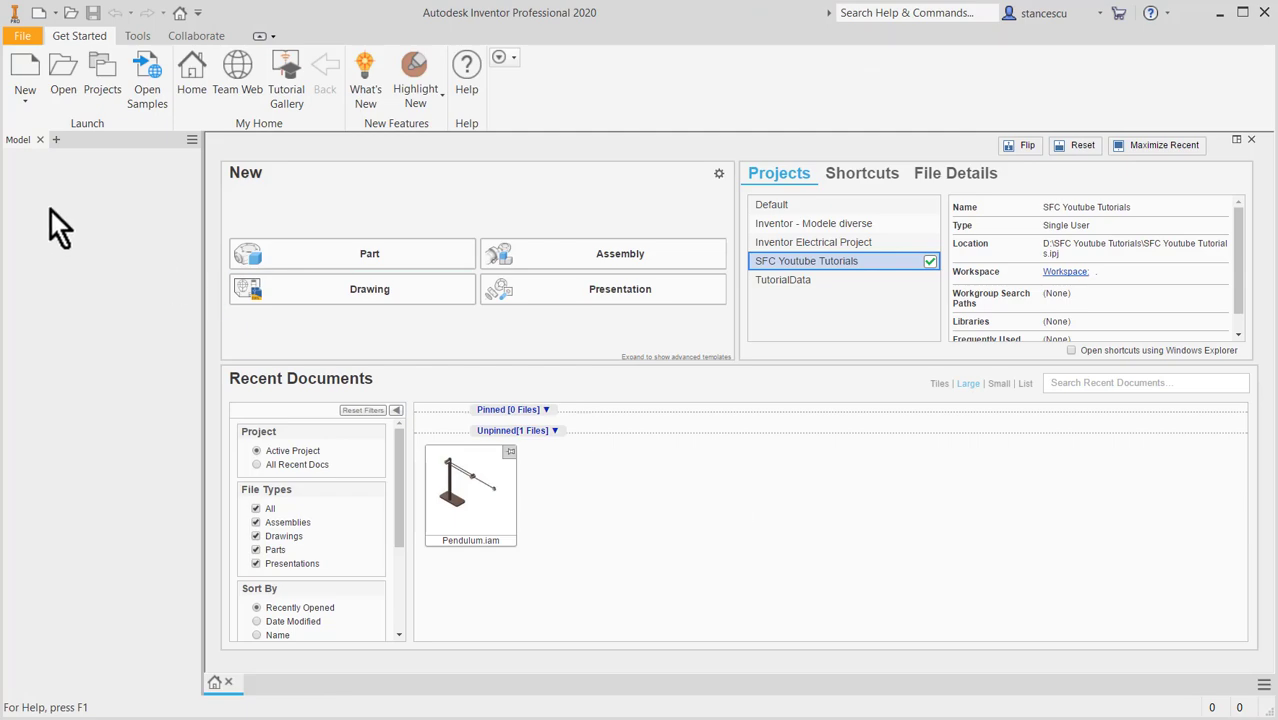
Create a new assembly from the metric Standard (mm).iam template
left_click(25, 68)
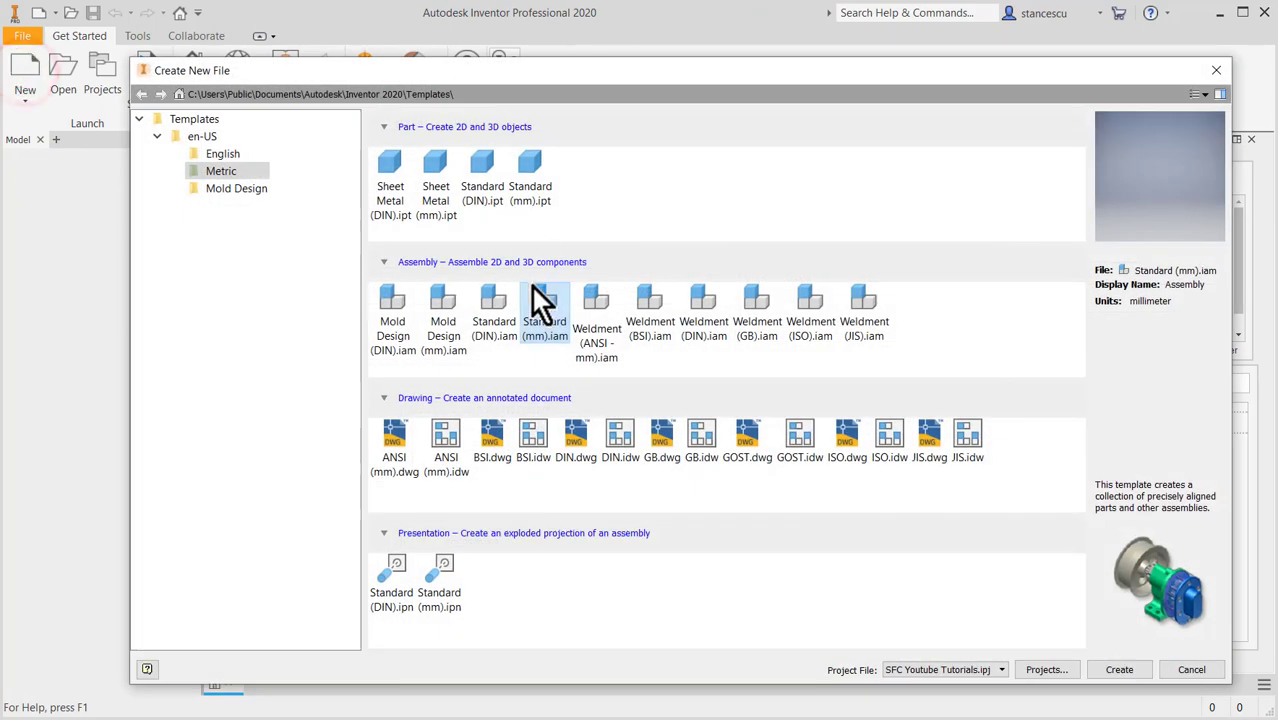
double_click(536, 301)
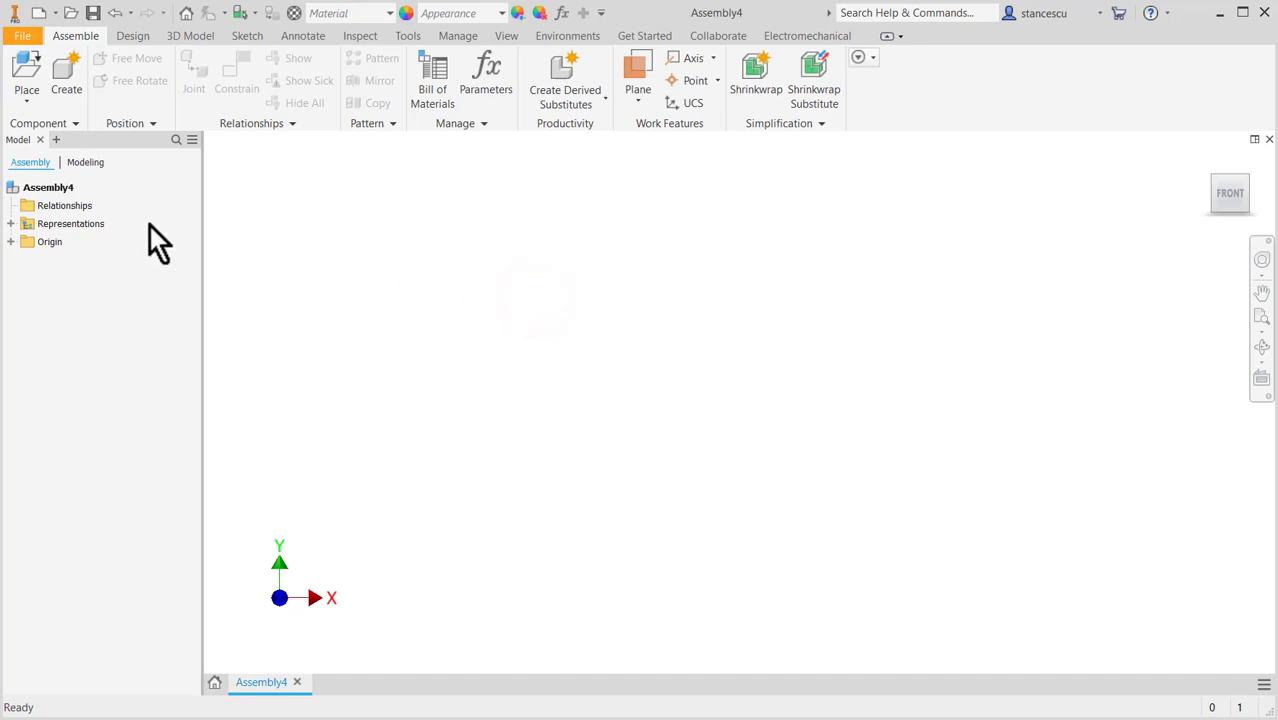
Place two instances of Pendulum.iam from the folder above Assembly, grounding the first and leaving the second free
left_click(26, 71)
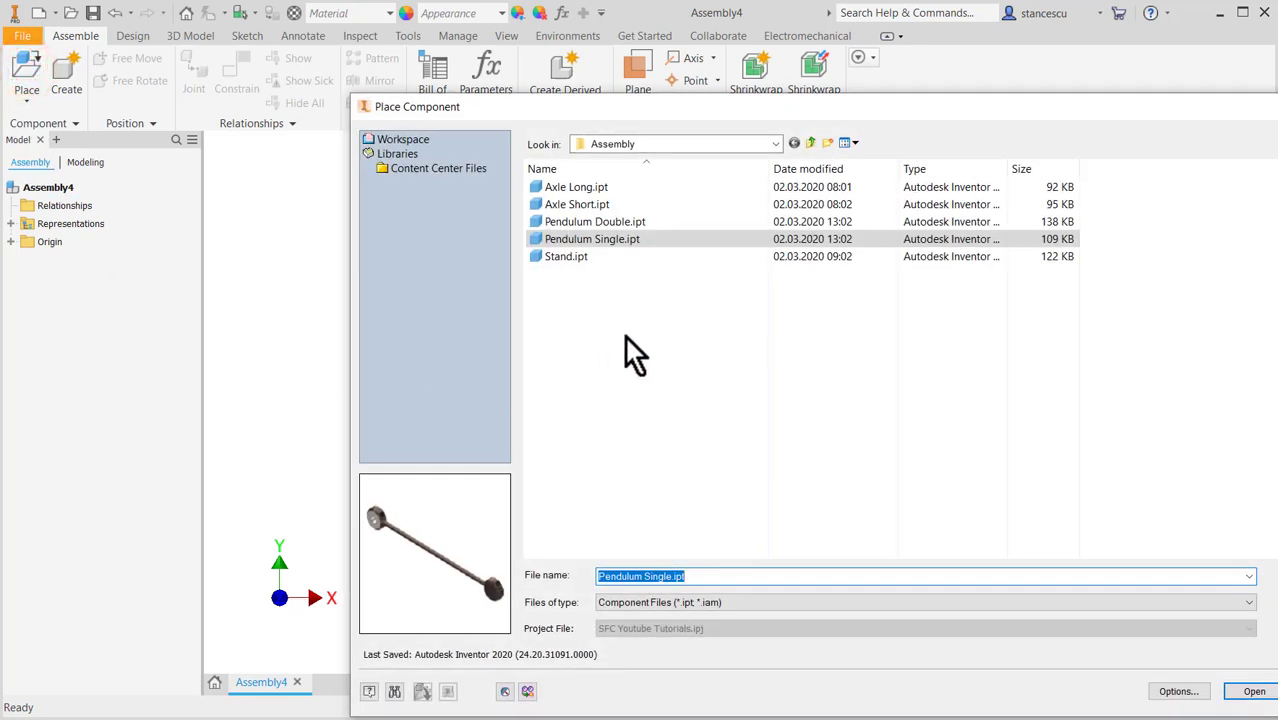
left_click(810, 141)
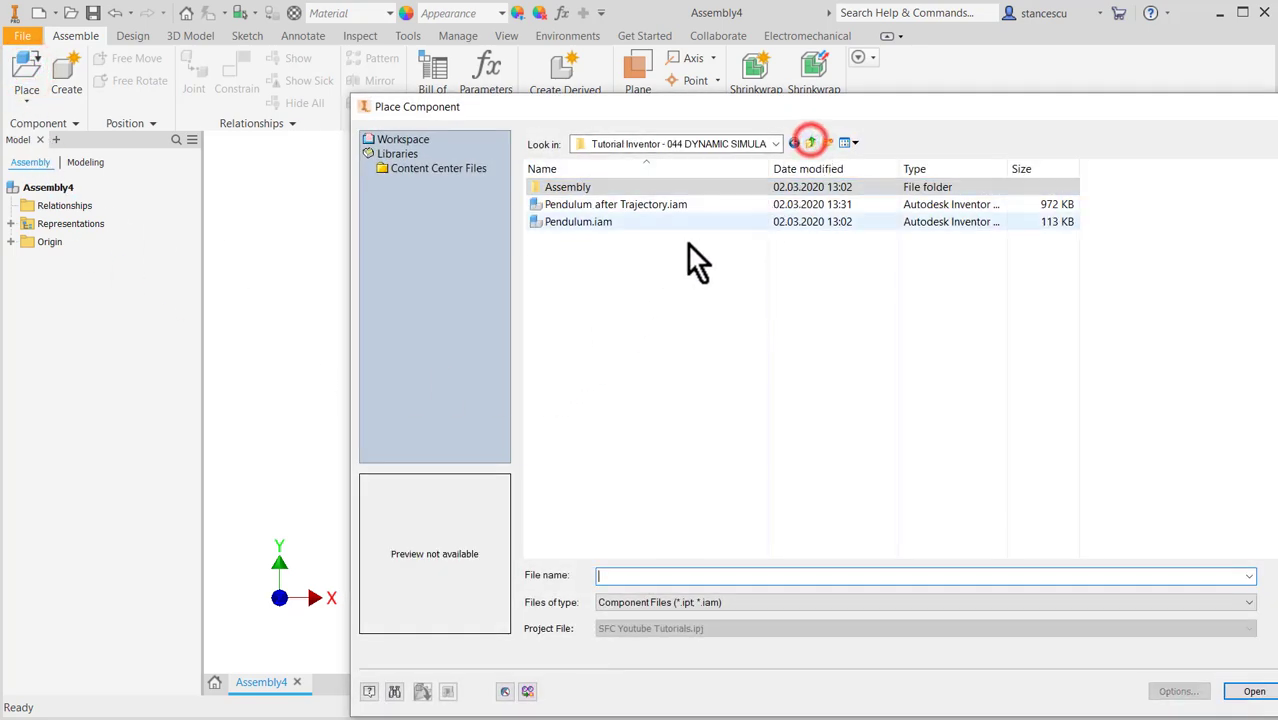
double_click(536, 221)
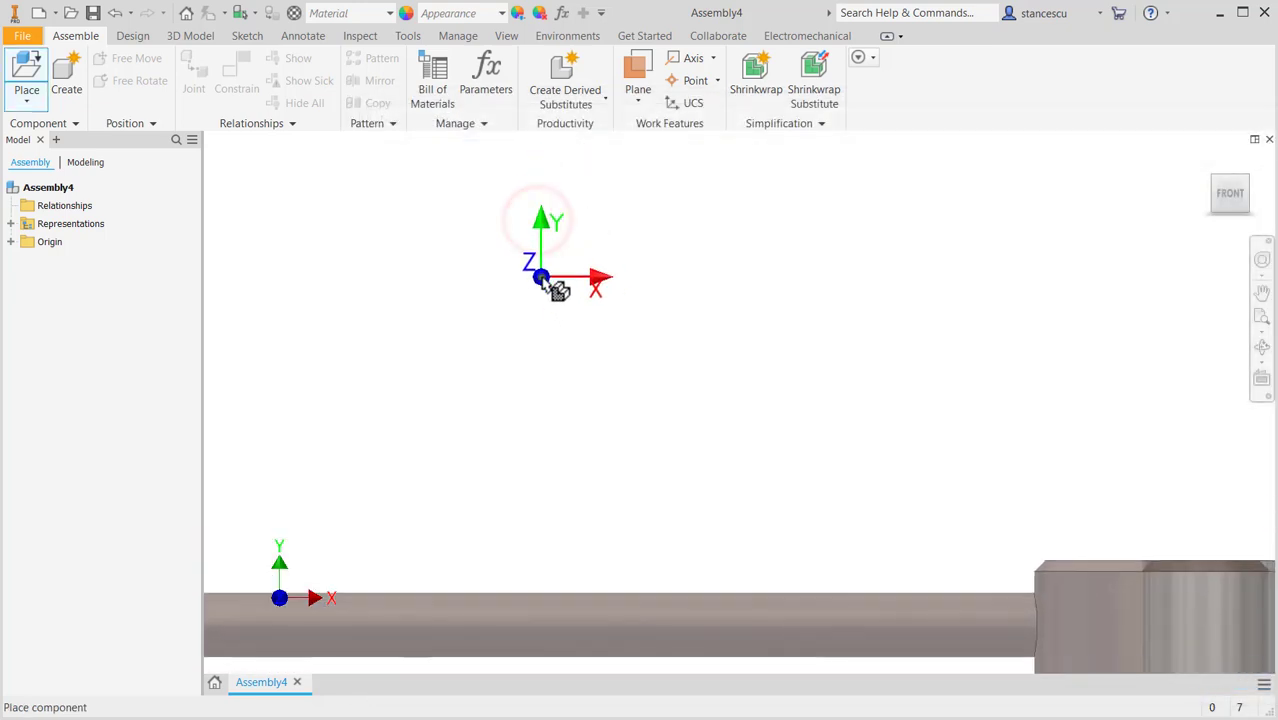
right_click(541, 278)
left_click(604, 302)
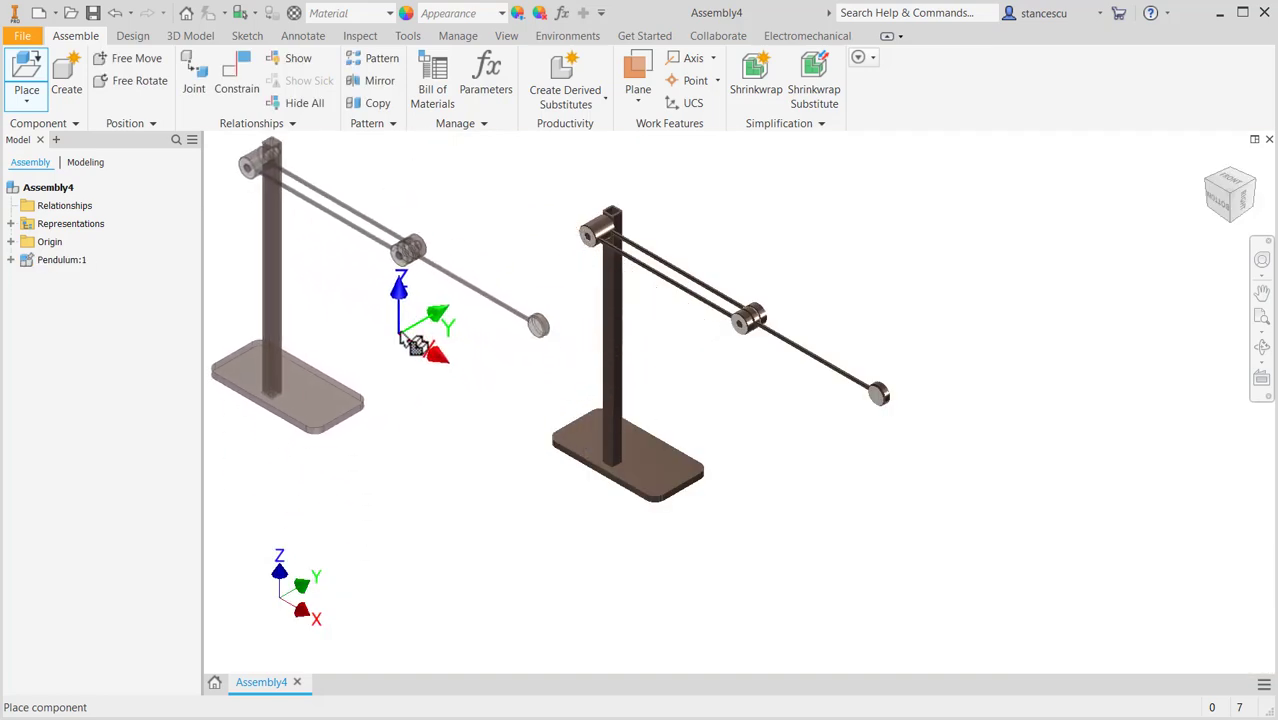
left_click(410, 293)
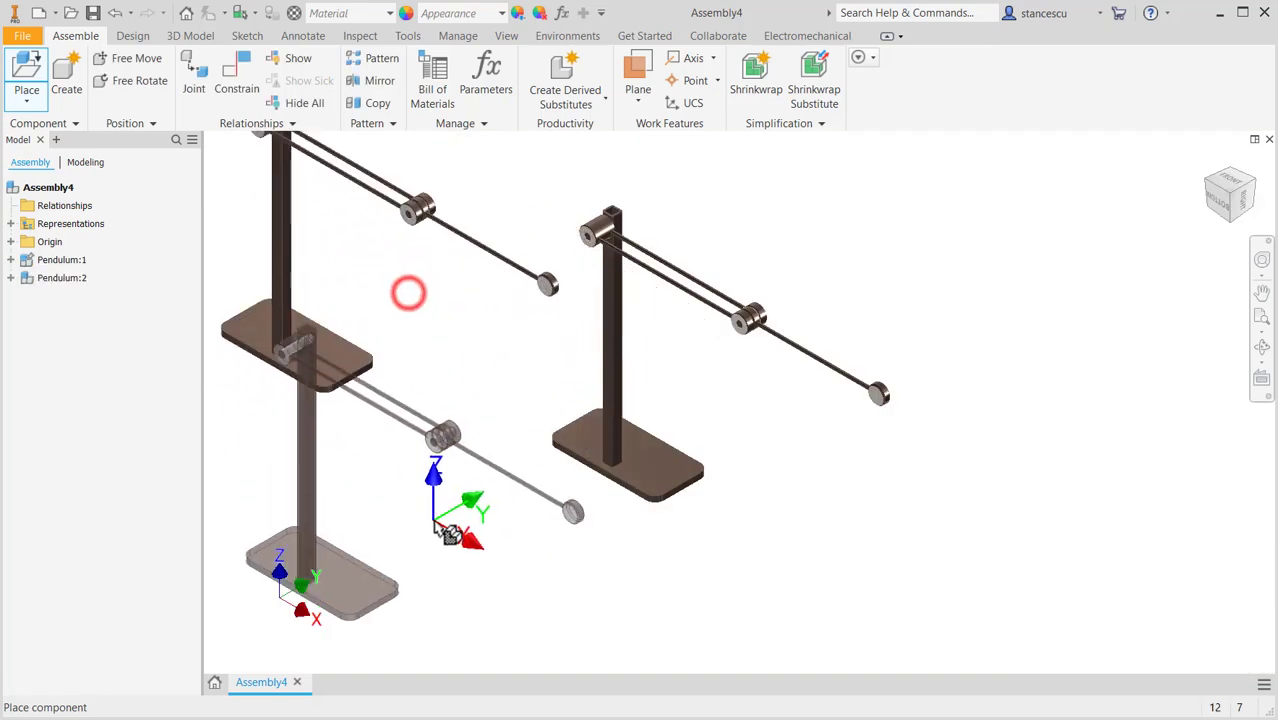
key("Escape")
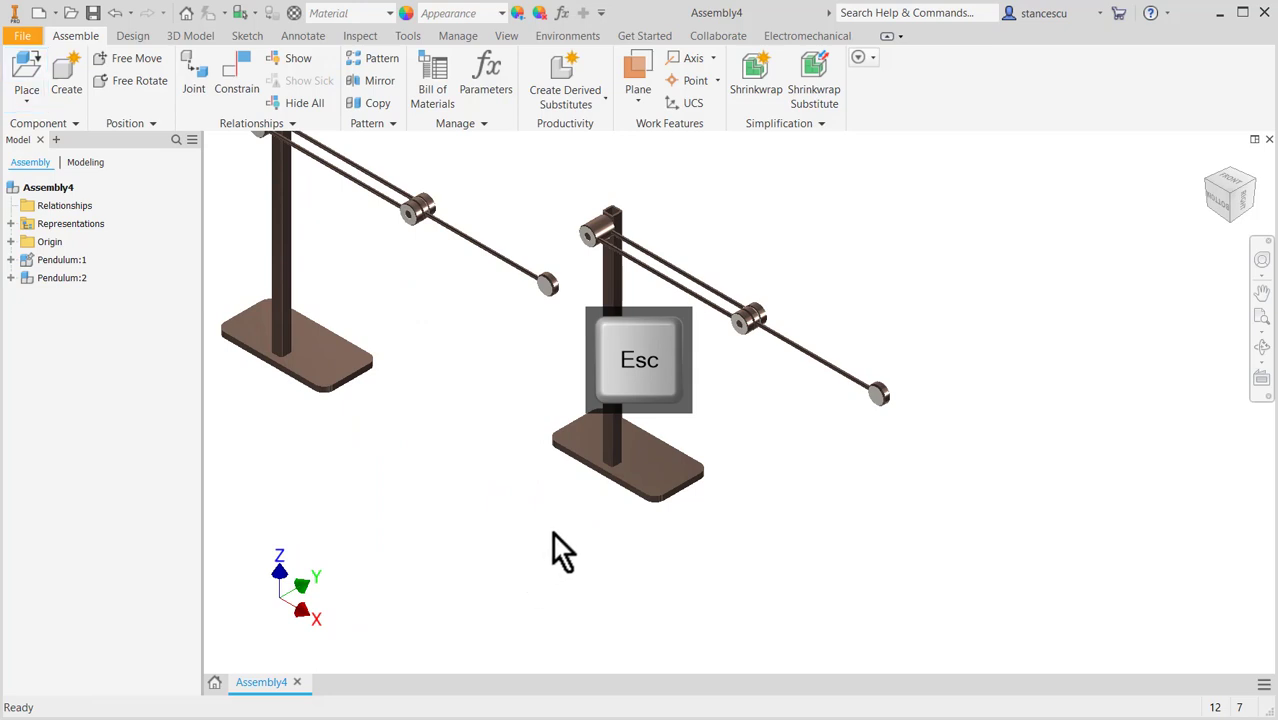
Try to move both pendulum assemblies by their stands to check which one is free
middle_click_drag(528, 523, 713, 545)
left_click(790, 482)
left_click_drag(483, 407, 516, 336)
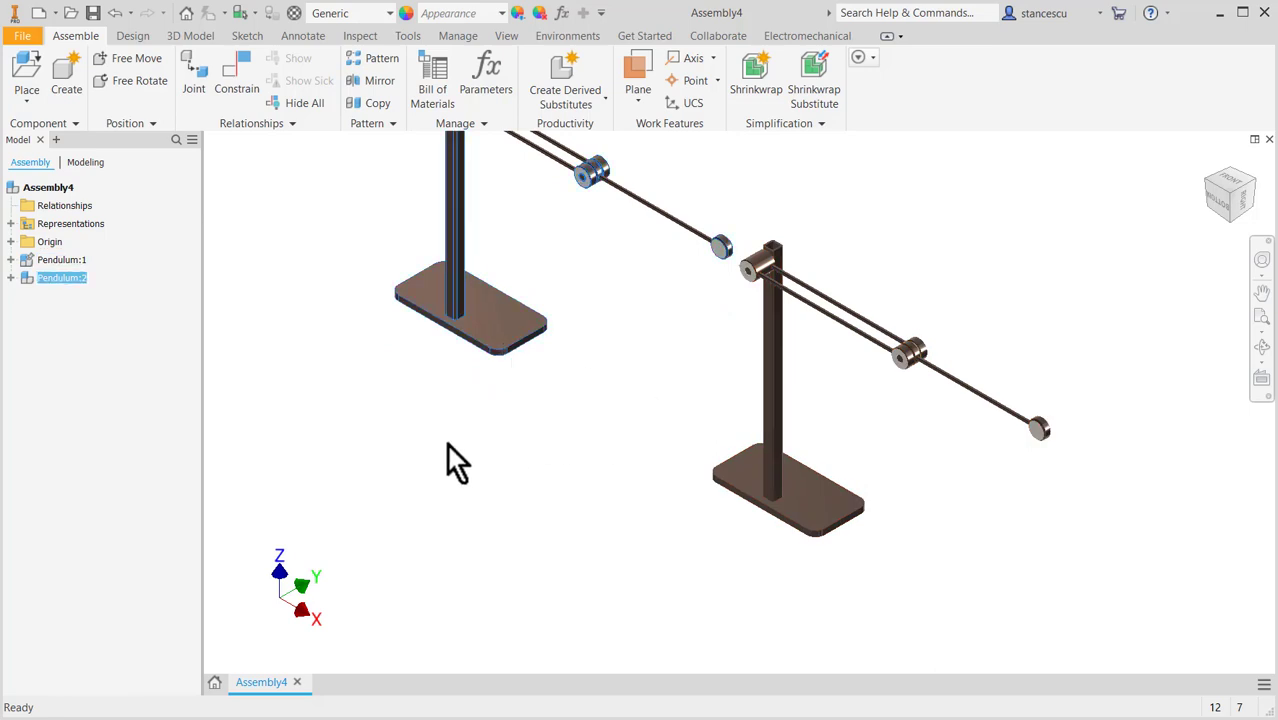
Constrain the undersides of the two pendulum bases flush with each other at 0 mm offset
left_click(240, 60)
left_click(447, 276)
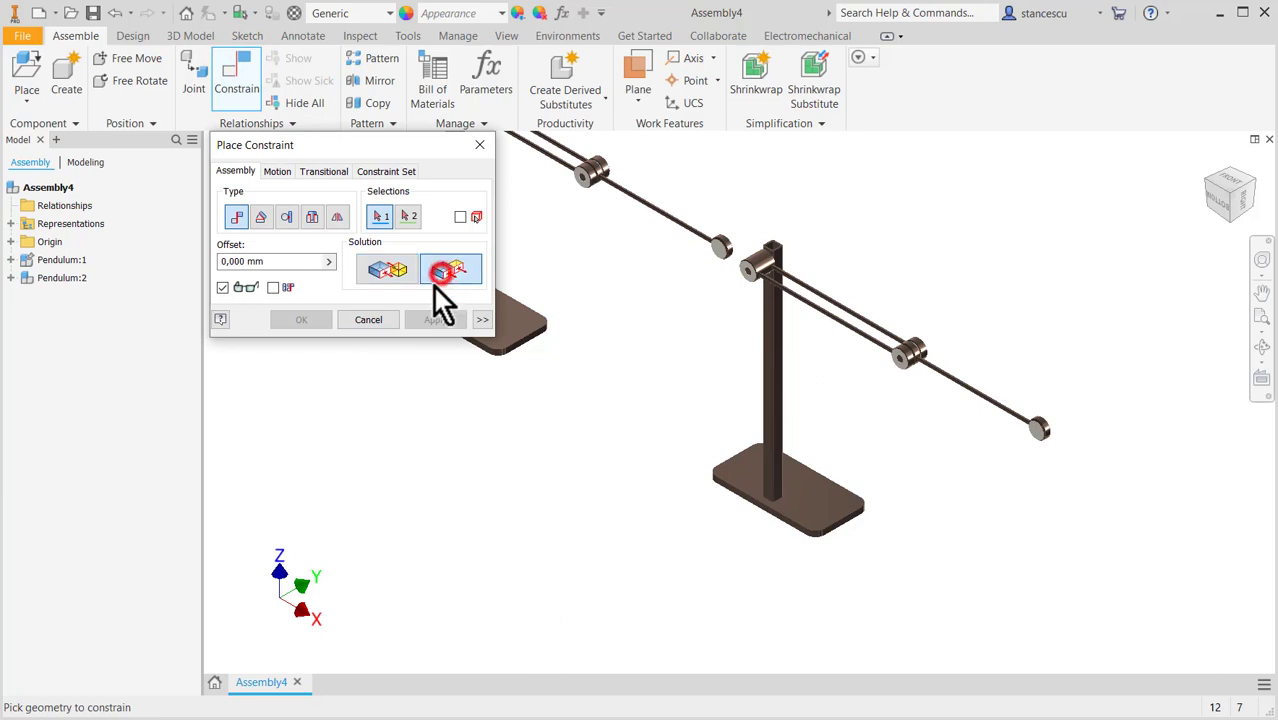
key("F4")
left_click_drag(572, 497, 585, 423)
left_click(468, 462)
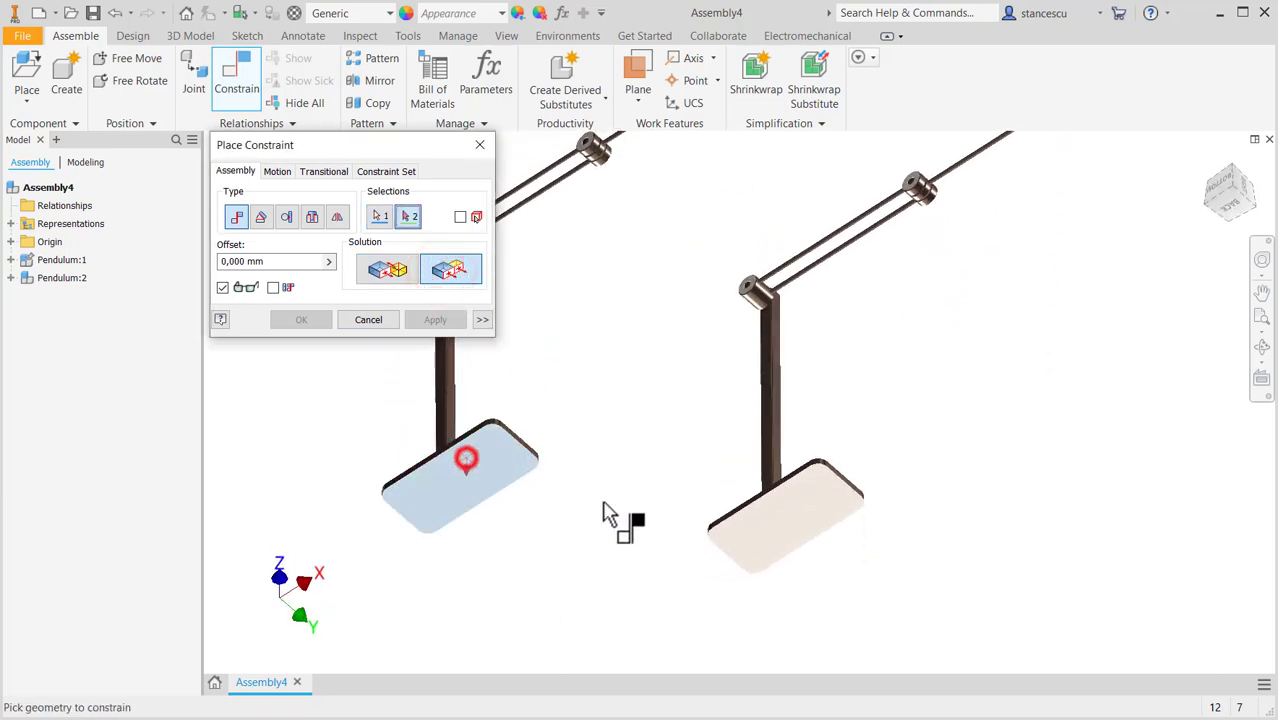
left_click(782, 514)
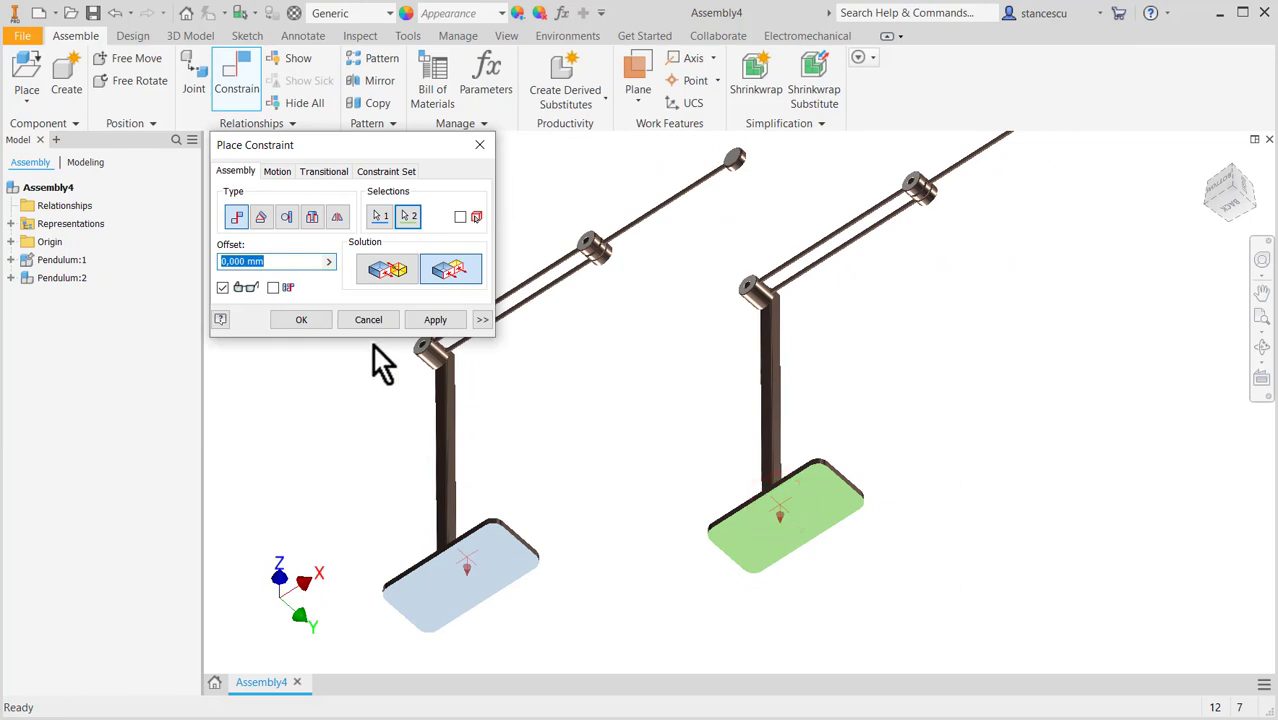
left_click(446, 325)
Constrain the matching long side faces of the two pendulum bases flush with each other at 0 mm offset
scroll(500, 490, "up", 4)
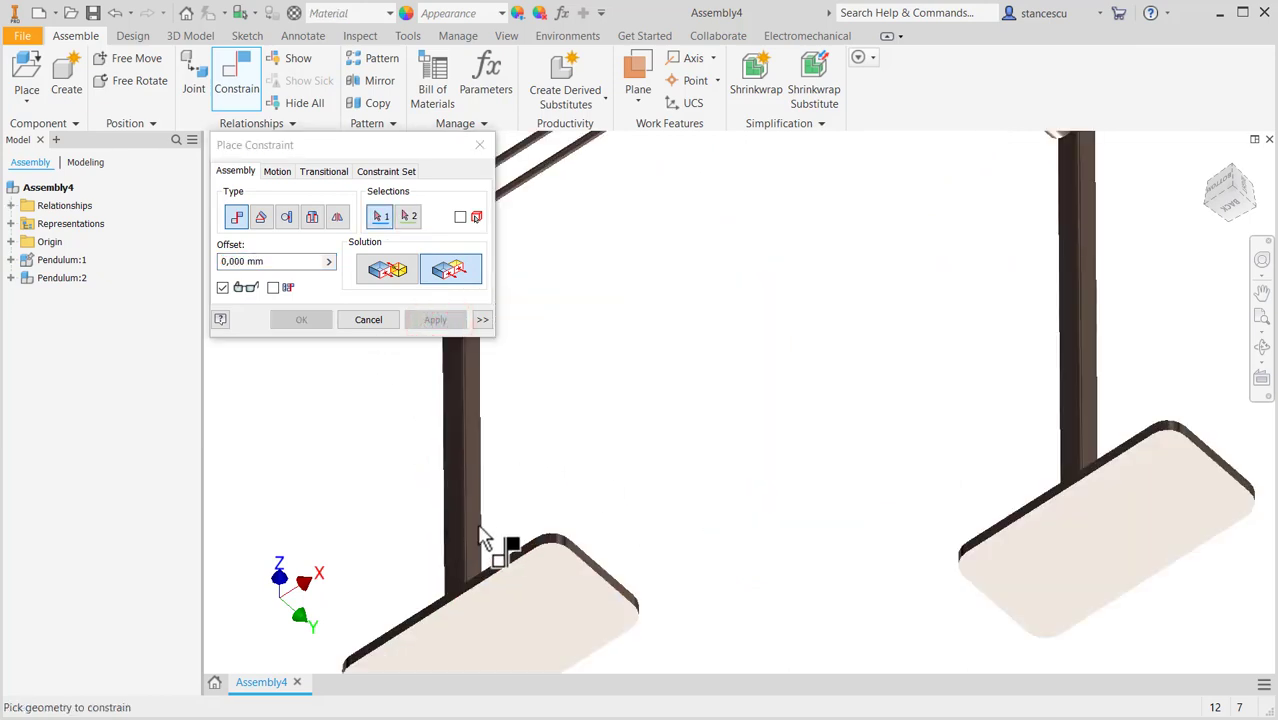
left_click(533, 583)
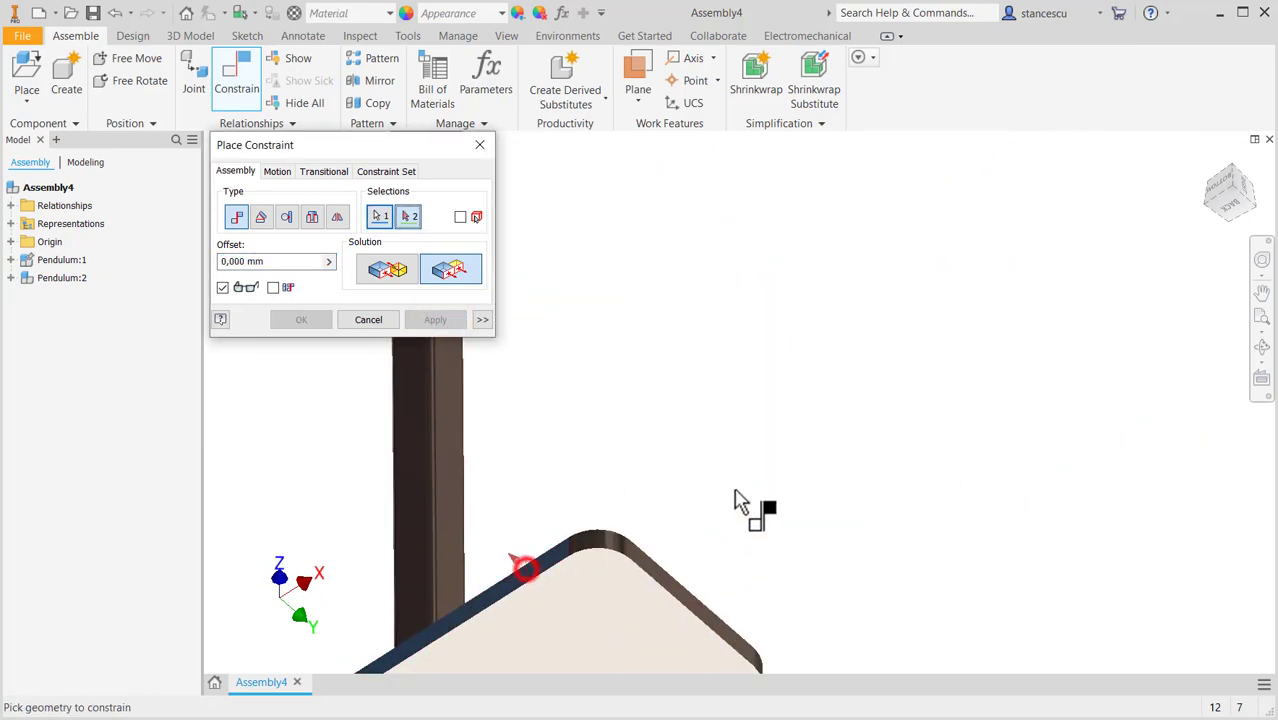
scroll(913, 486, "down", 2)
scroll(1107, 466, "down", 2)
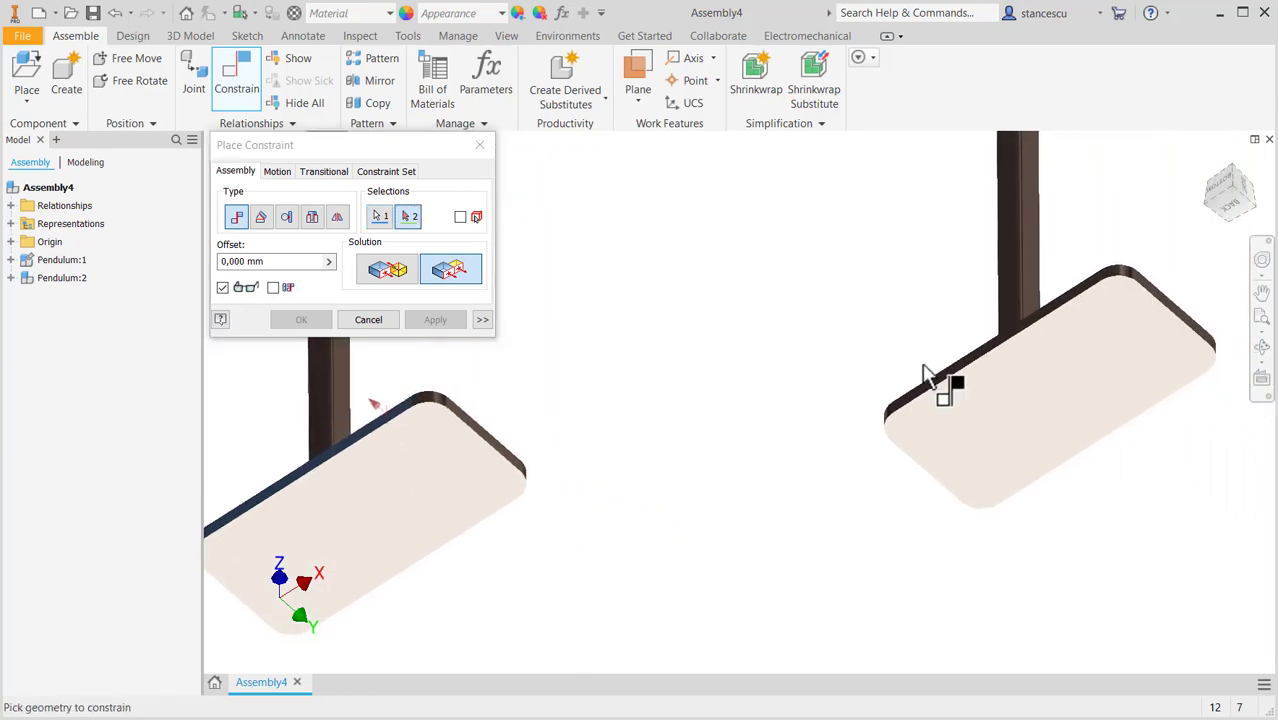
scroll(945, 372, "up", 4)
scroll(937, 380, "down", 2)
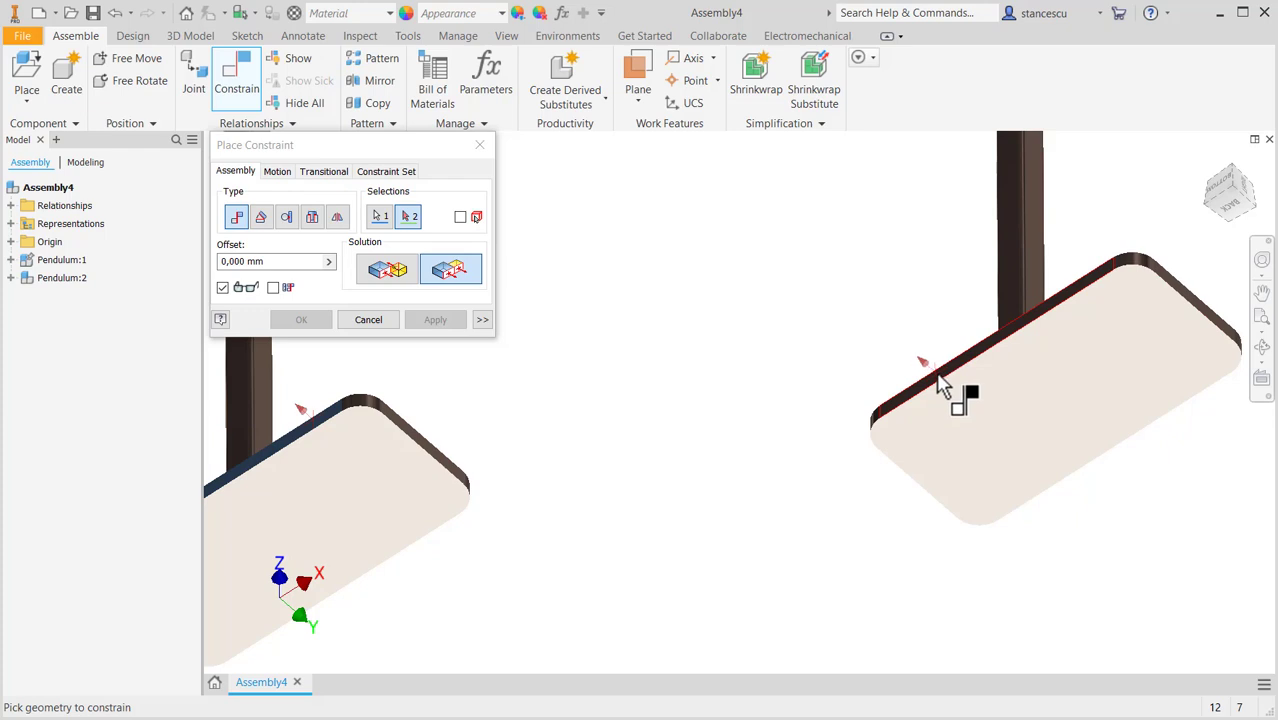
left_click(936, 378)
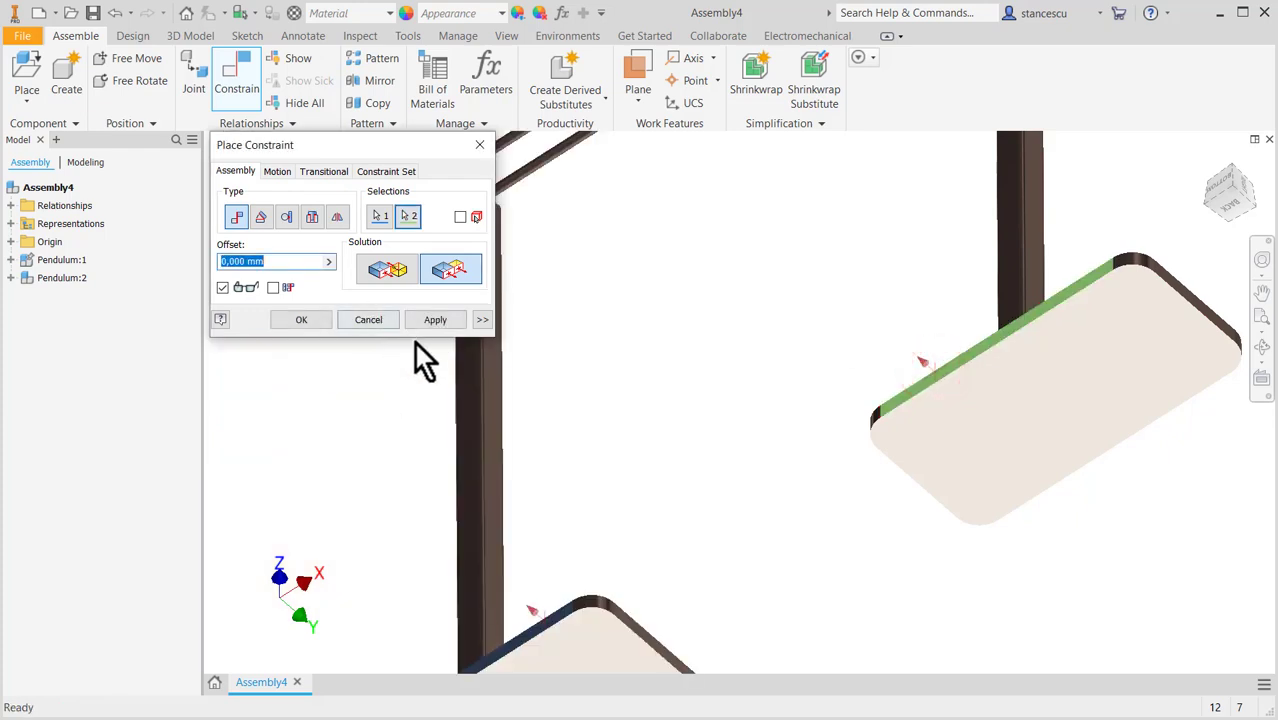
left_click(435, 319)
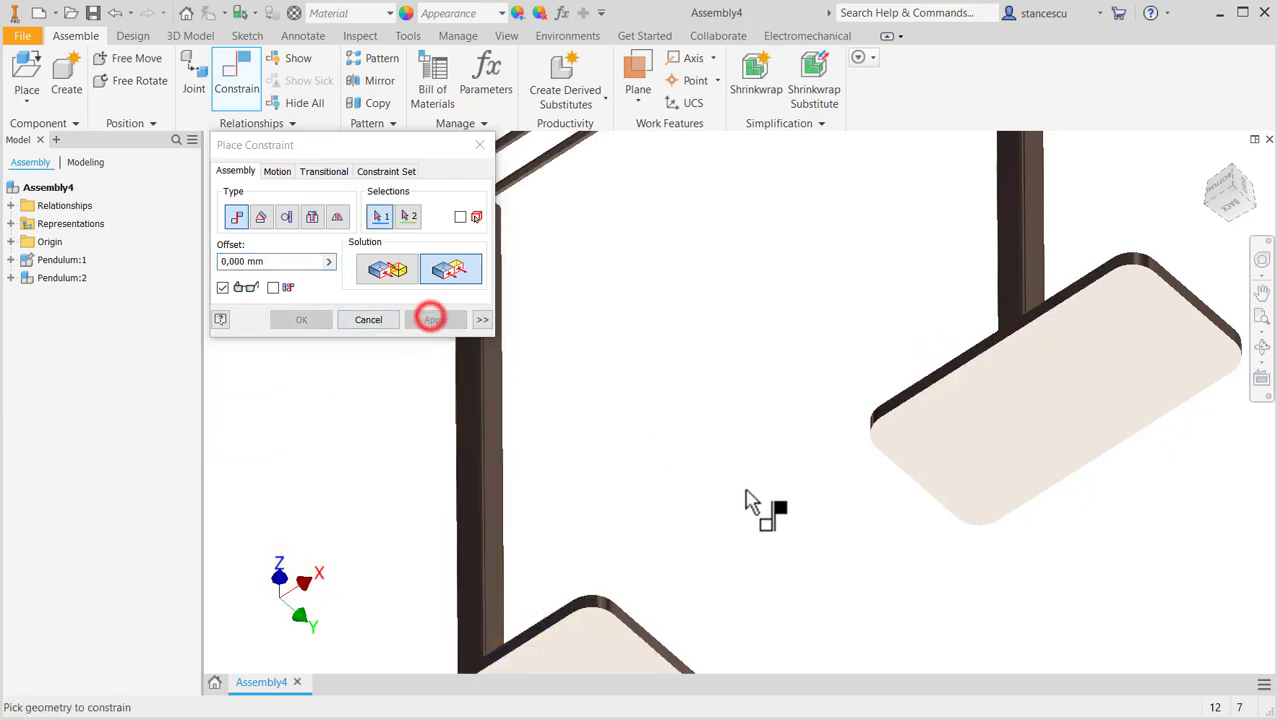
Mate the facing short end faces of the two pendulum bases with an offset of 400 mm
left_click(376, 268)
scroll(660, 612, "up", 2)
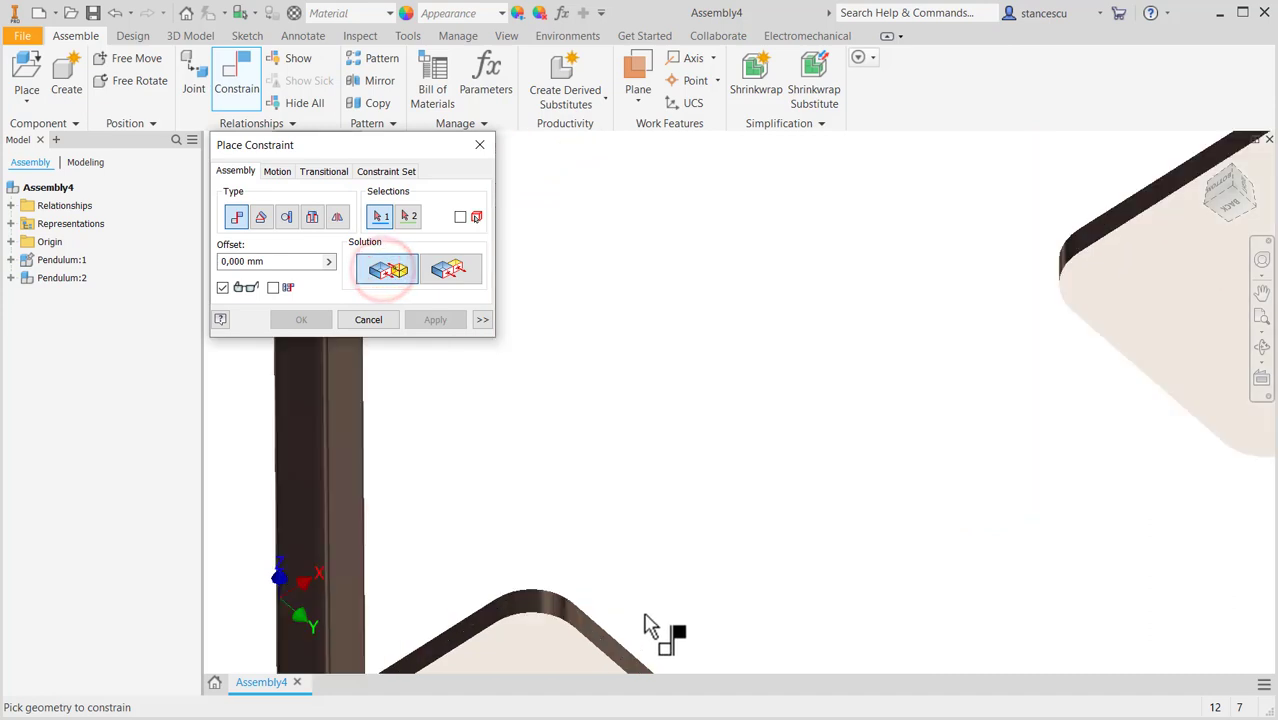
left_click(607, 650)
middle_click_drag(850, 571, 960, 490, "shift")
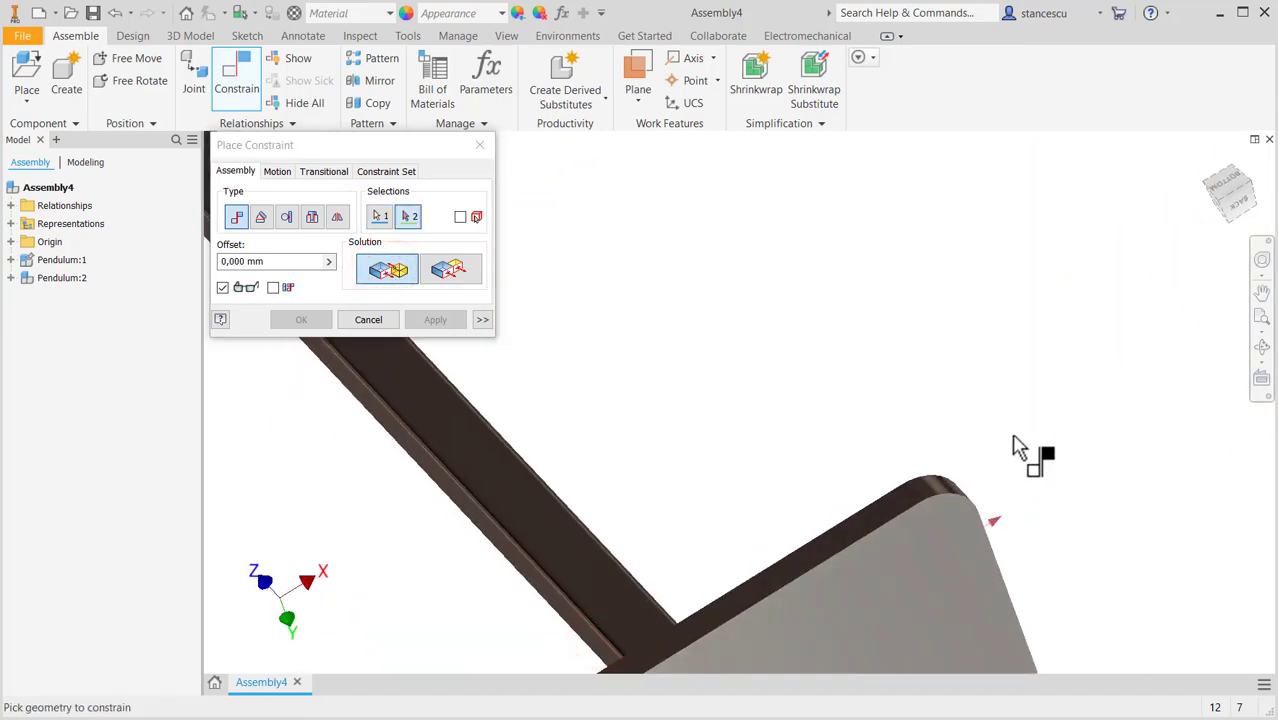
middle_click_drag(1018, 448, 485, 536)
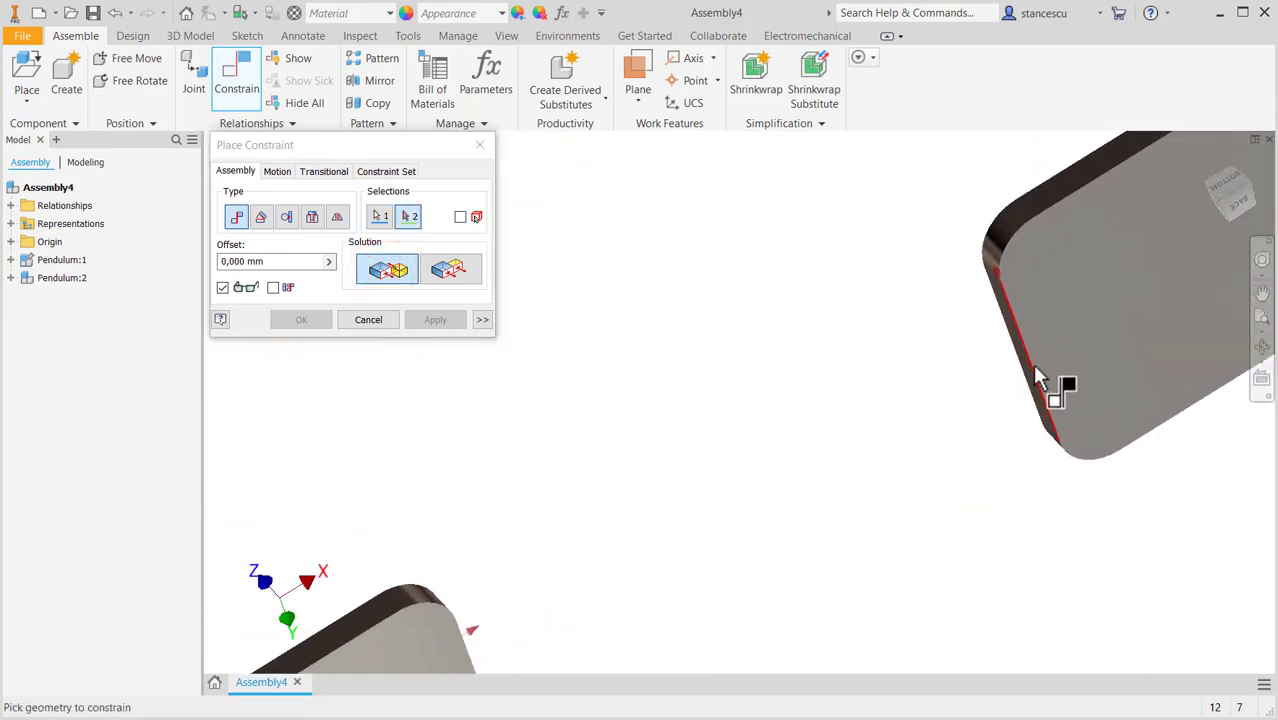
middle_click_drag(991, 398, 986, 402, "shift")
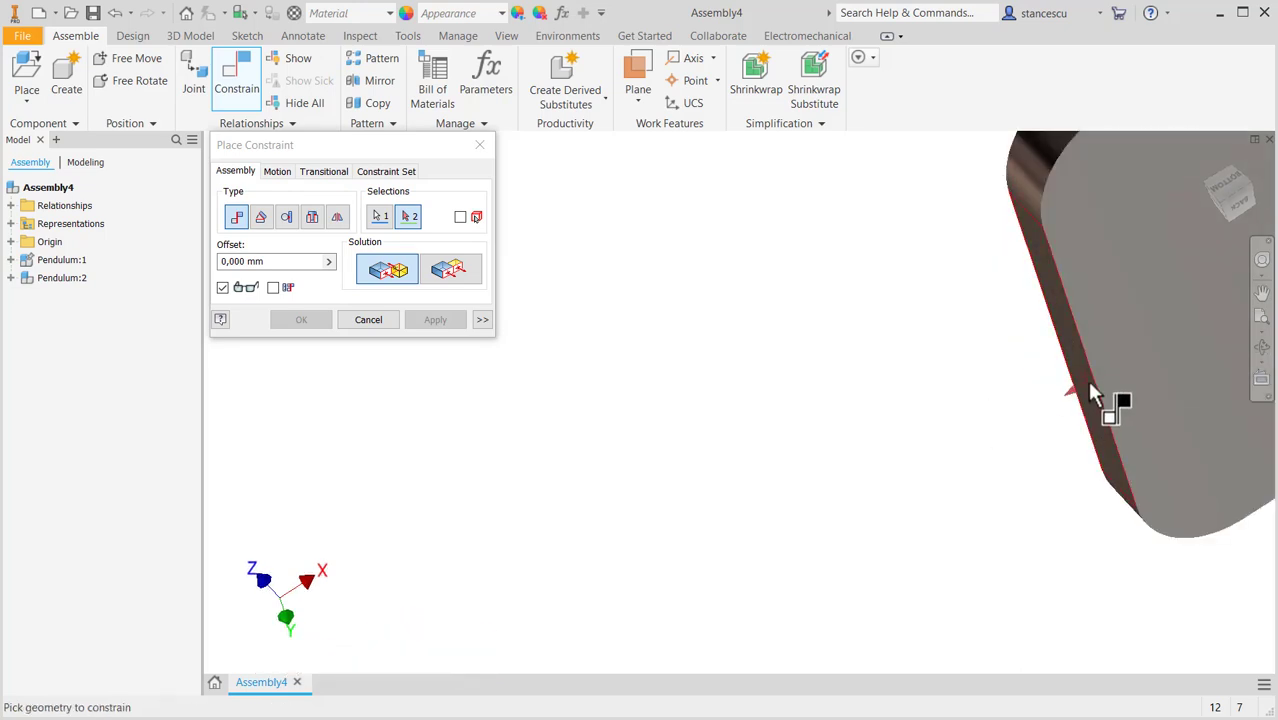
left_click(1100, 400)
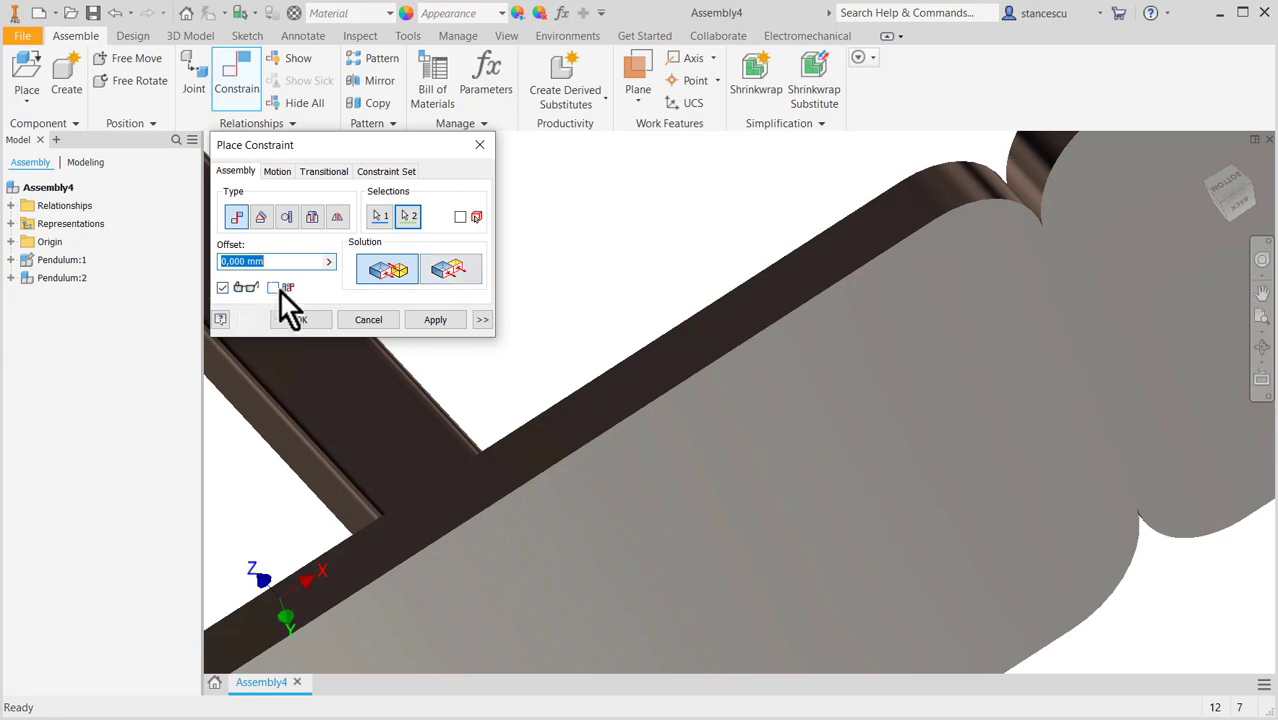
type("400")
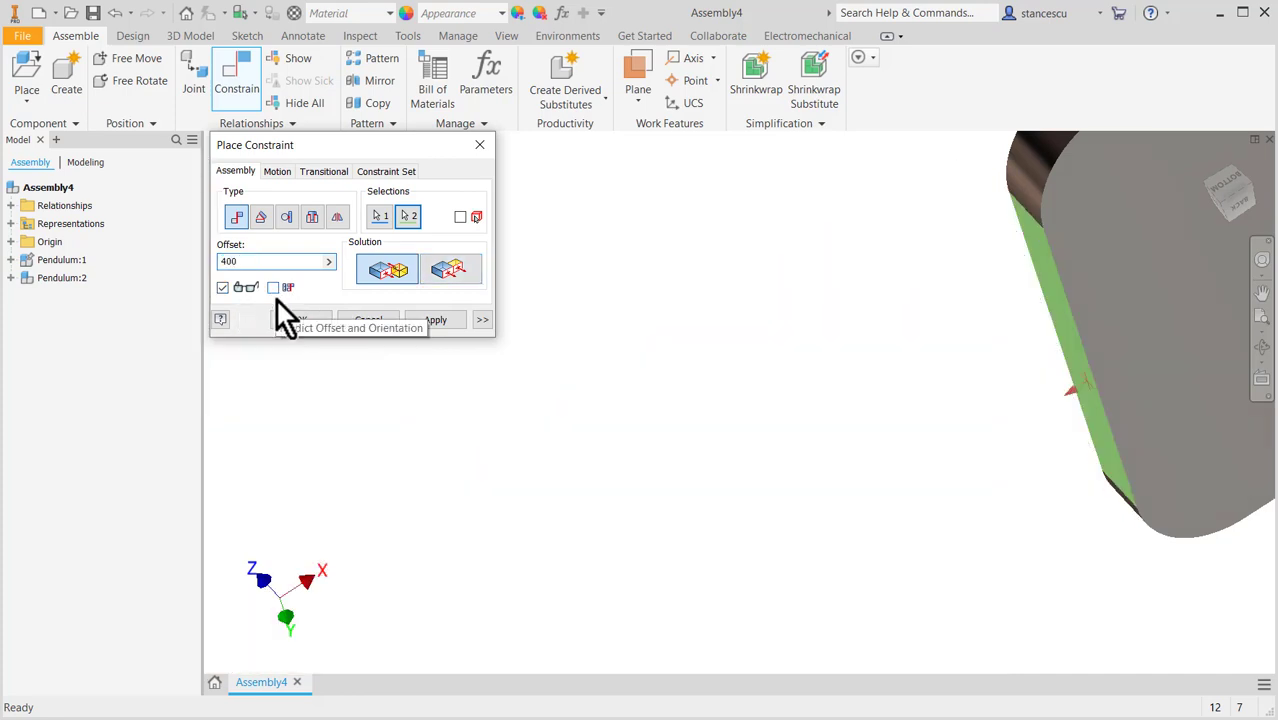
left_click(309, 318)
Test whether the arms of both pendulum subassemblies can swing by pulling on their outer ends
key("F6")
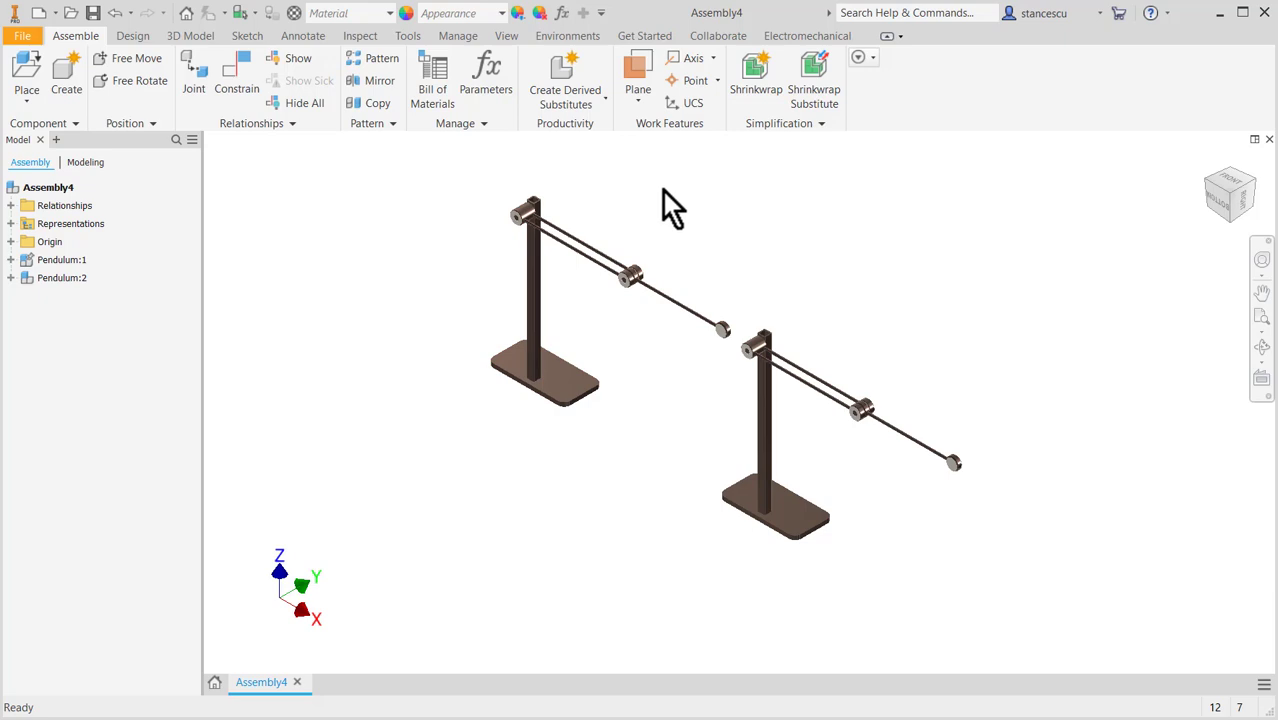
left_click_drag(952, 462, 938, 495)
left_click_drag(722, 330, 735, 305)
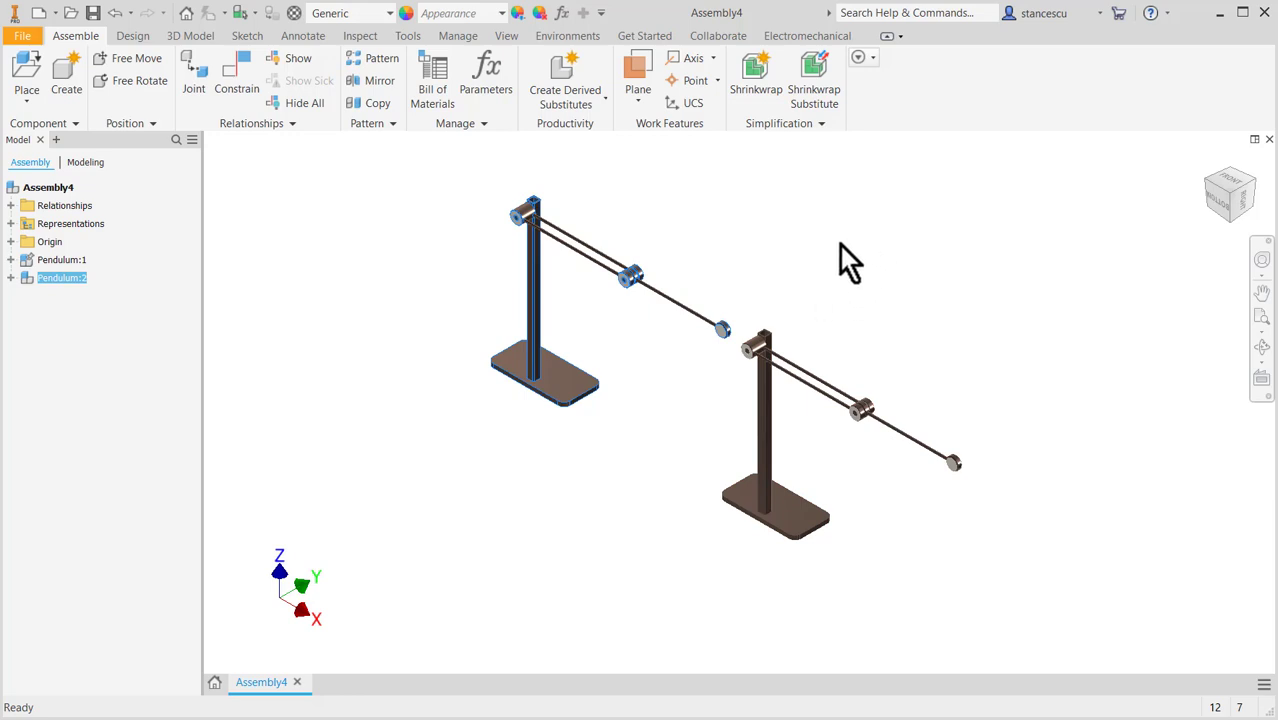
left_click(945, 470)
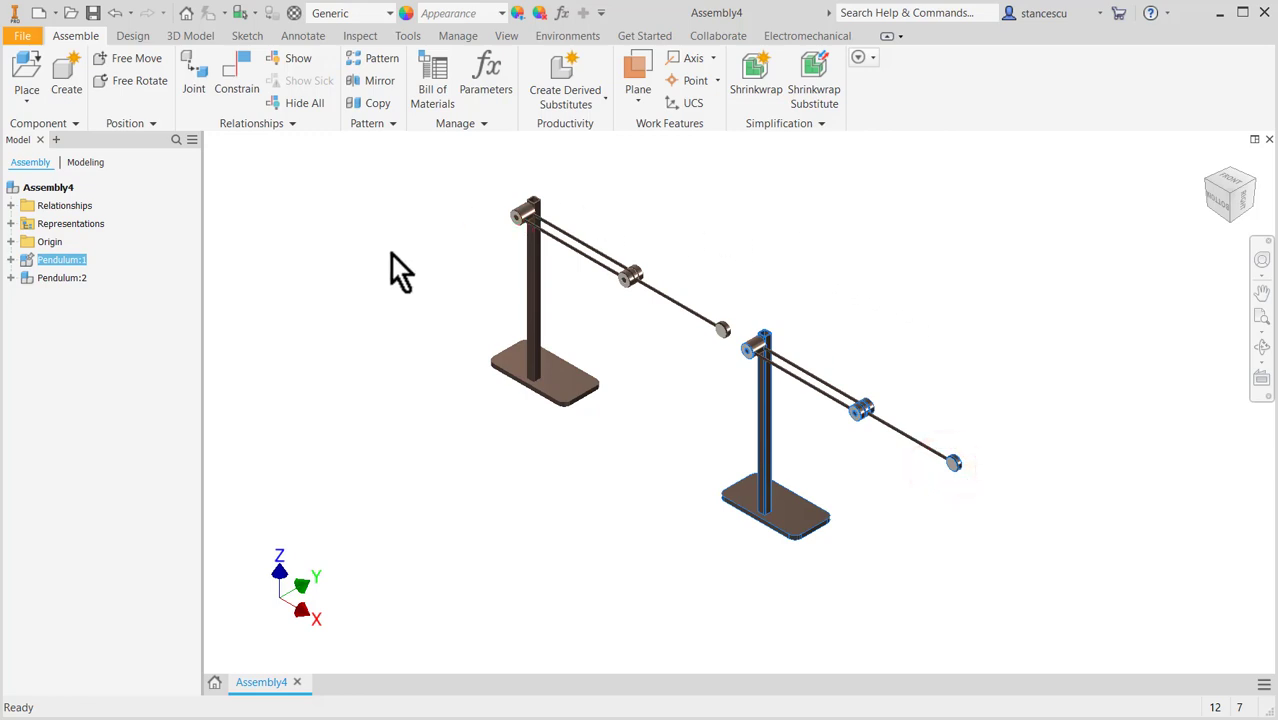
Make the grounded pendulum subassembly Pendulum:1 flexible and swing its outer arm downward
right_click(25, 261)
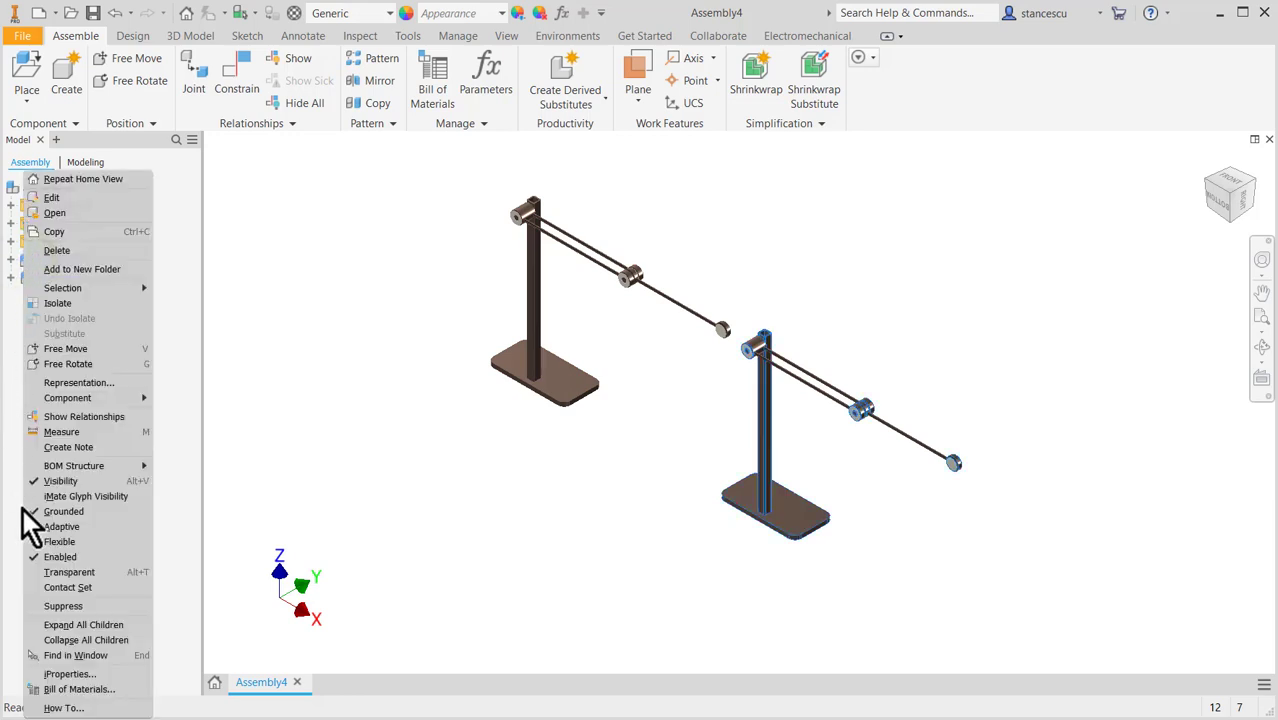
left_click(63, 541)
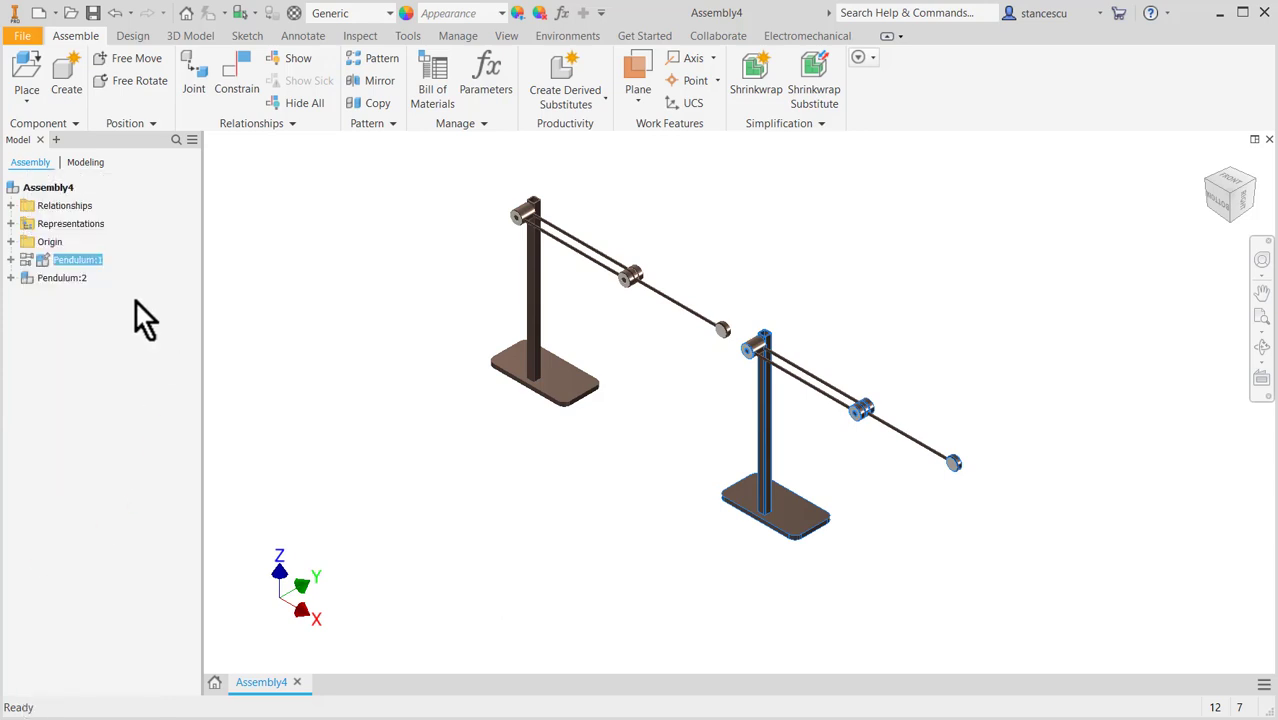
left_click_drag(955, 467, 918, 484)
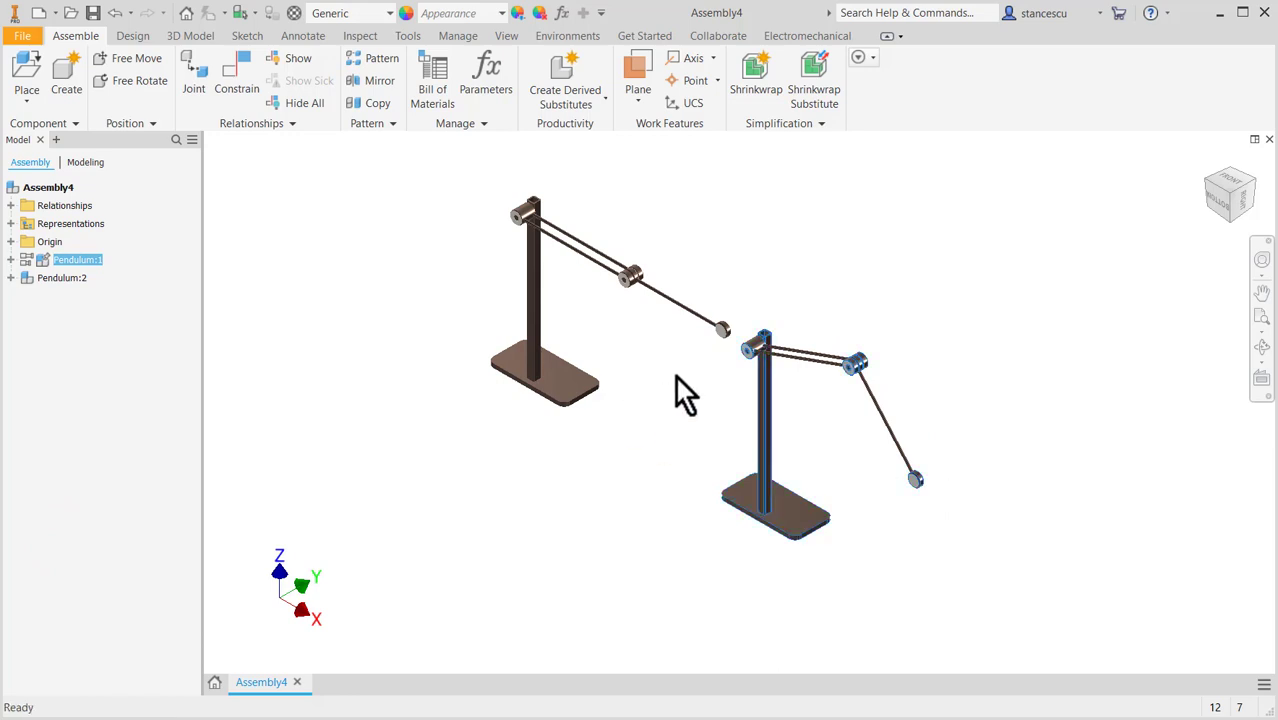
Check whether the outer arm of Pendulum:2 can swing, and undo the last arm movement of Pendulum:1
left_click(722, 334)
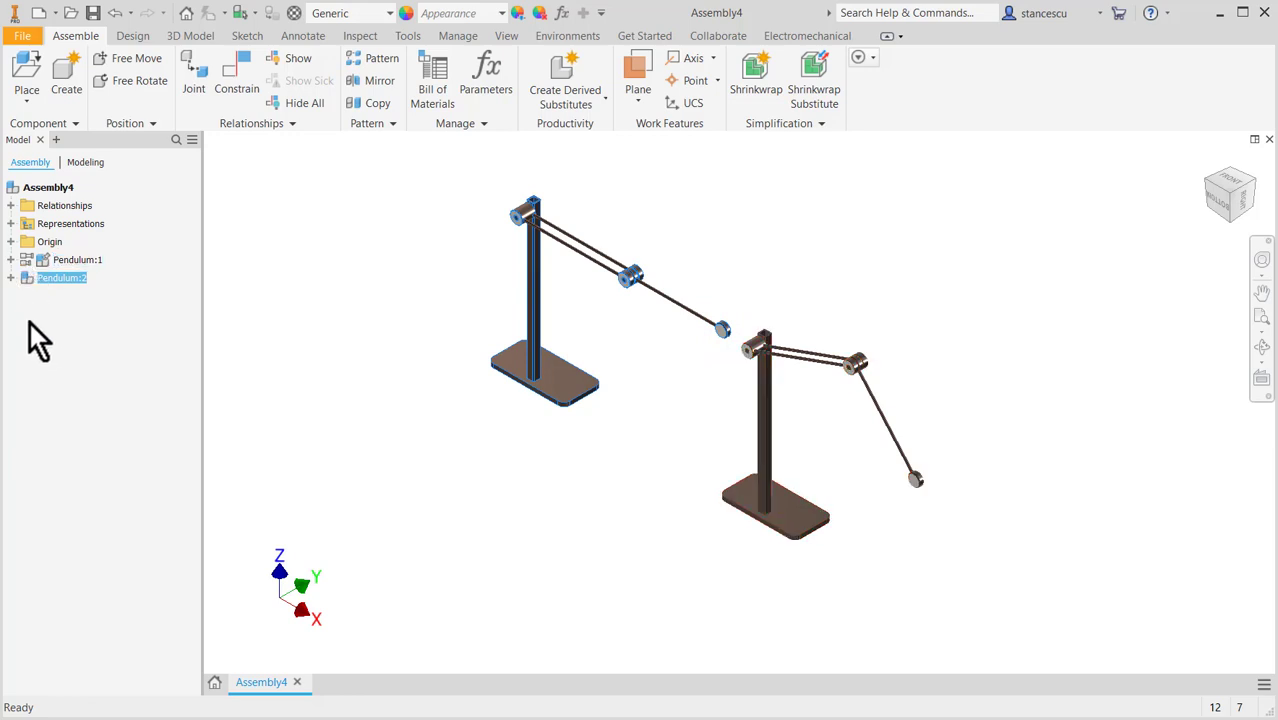
left_click(314, 316)
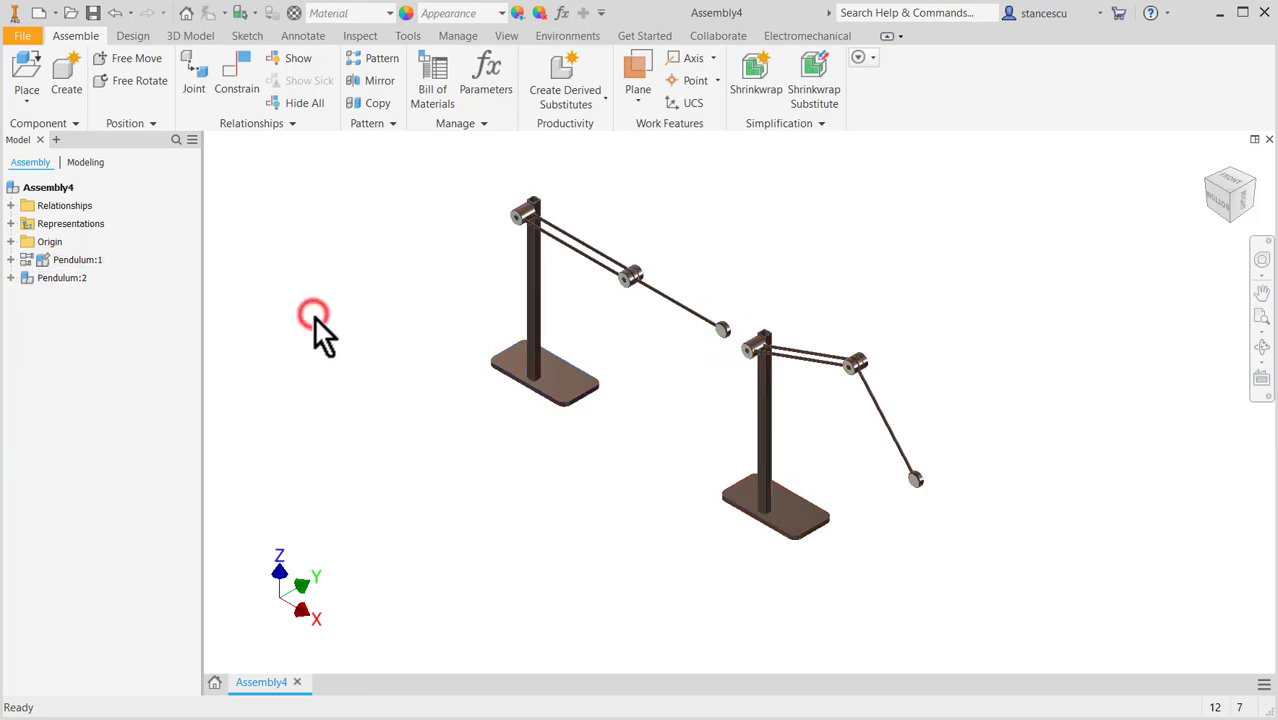
key("ctrl+z")
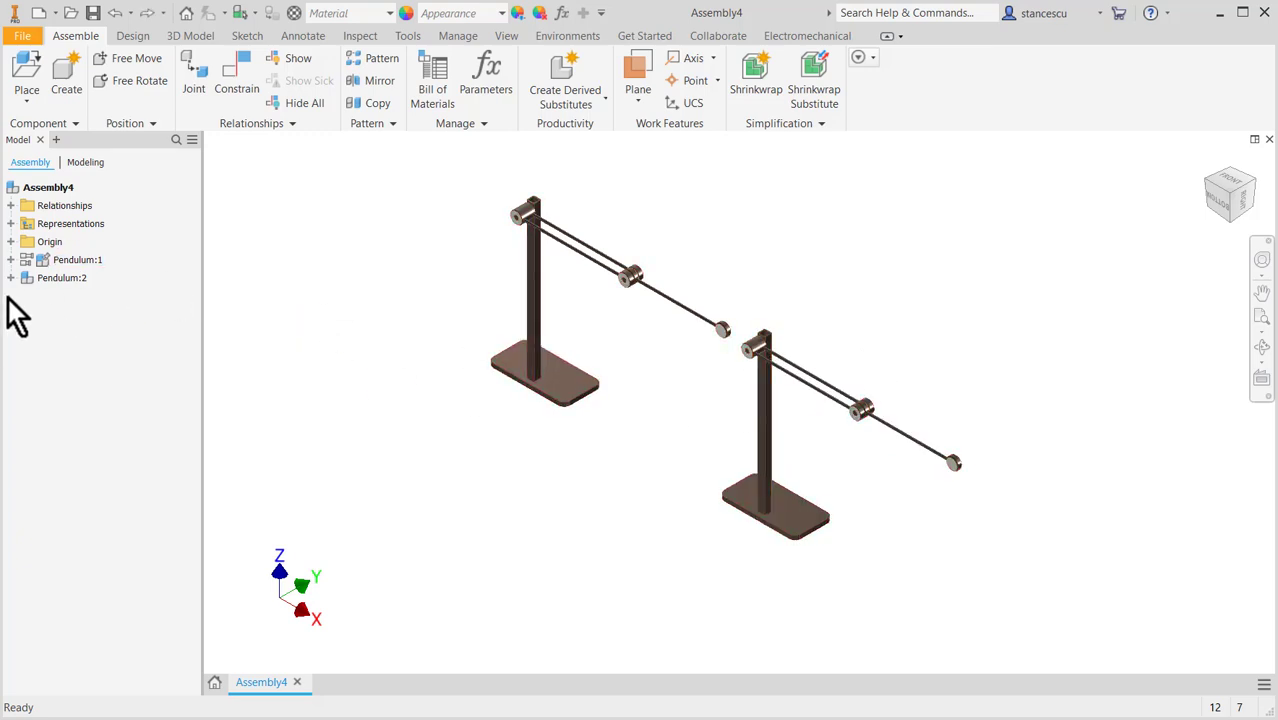
Make the Pendulum:2 subassembly flexible
right_click(25, 277)
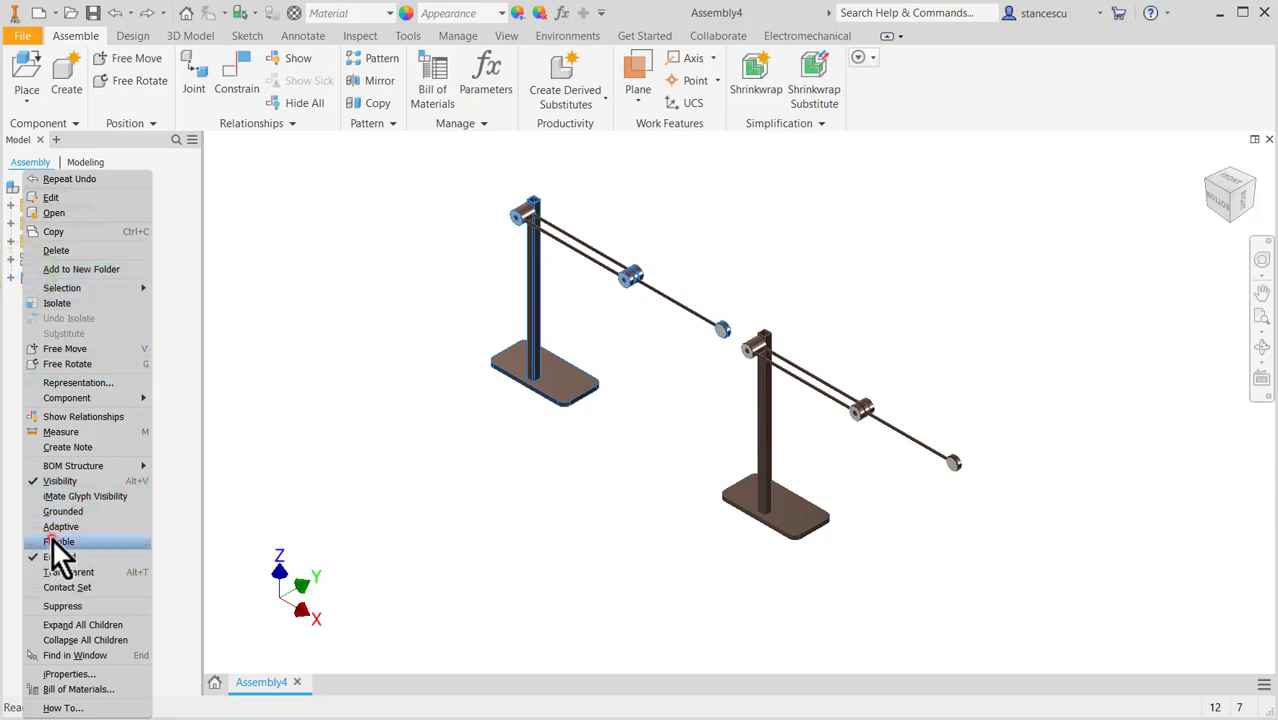
left_click(51, 540)
left_click(366, 456)
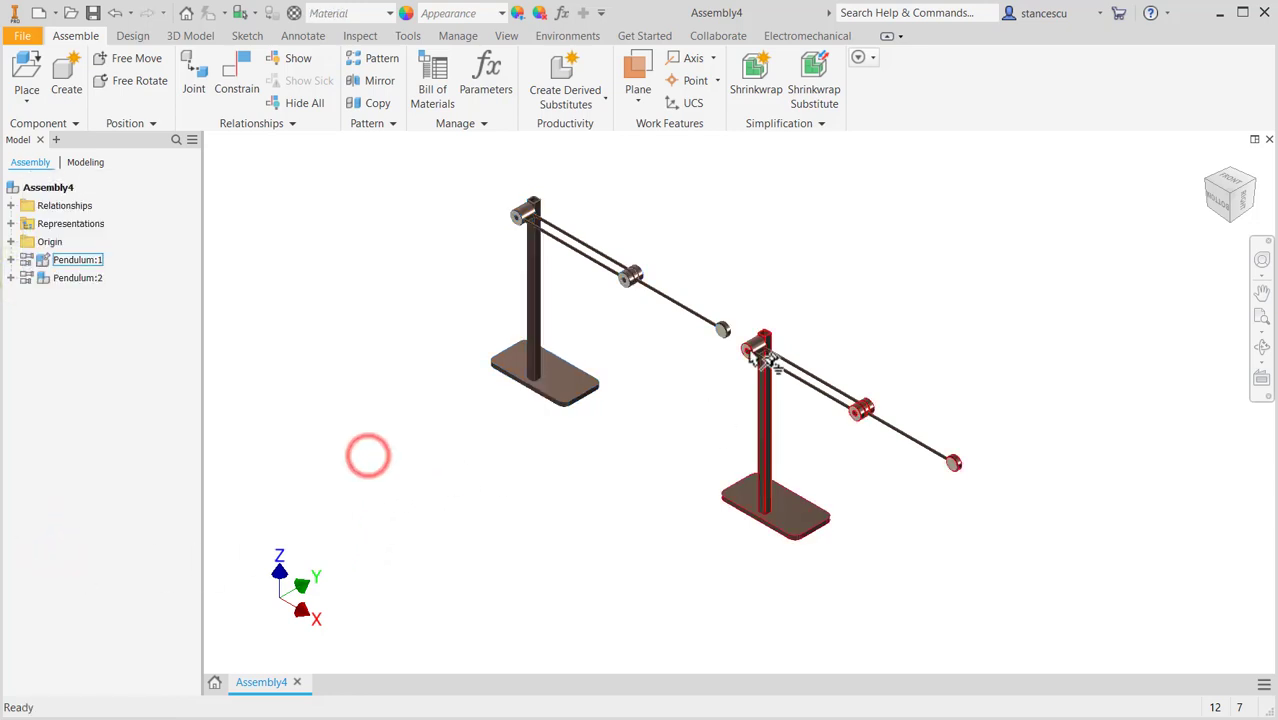
Swing the arms of both flexible pendulums to test their independent motion, and undo the arm movements
left_click_drag(724, 336, 678, 361)
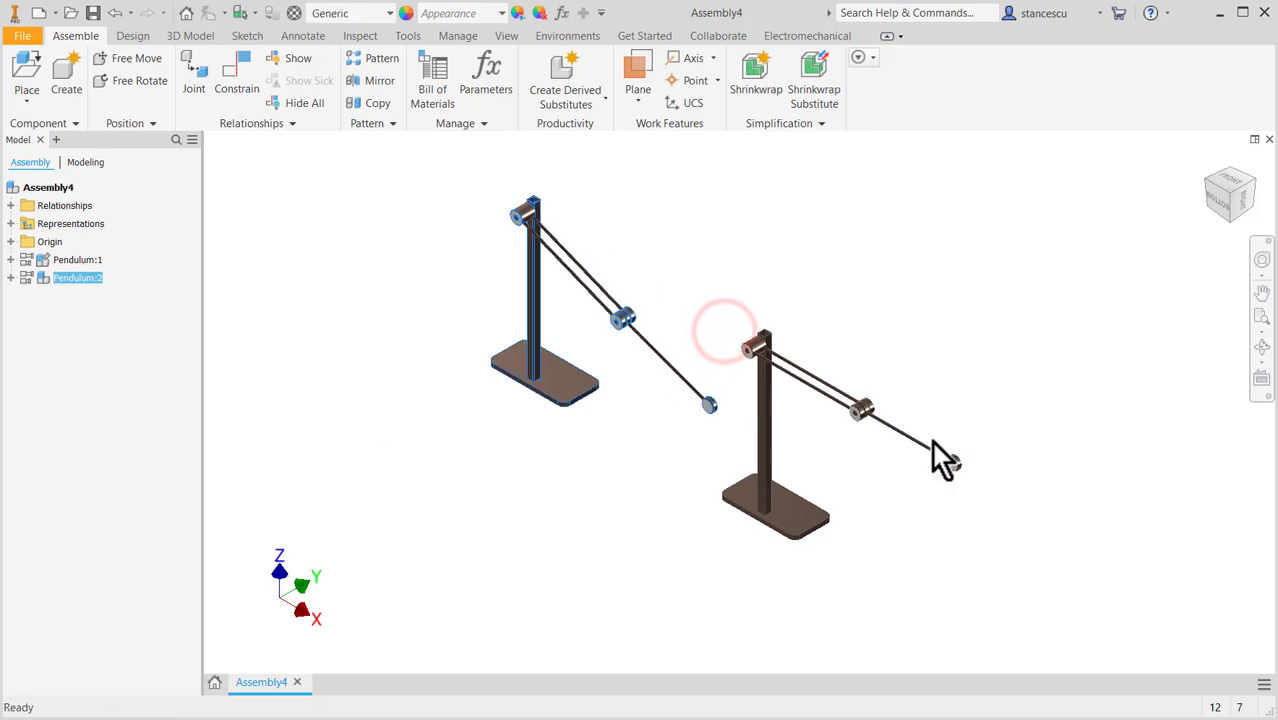
left_click_drag(862, 410, 838, 320)
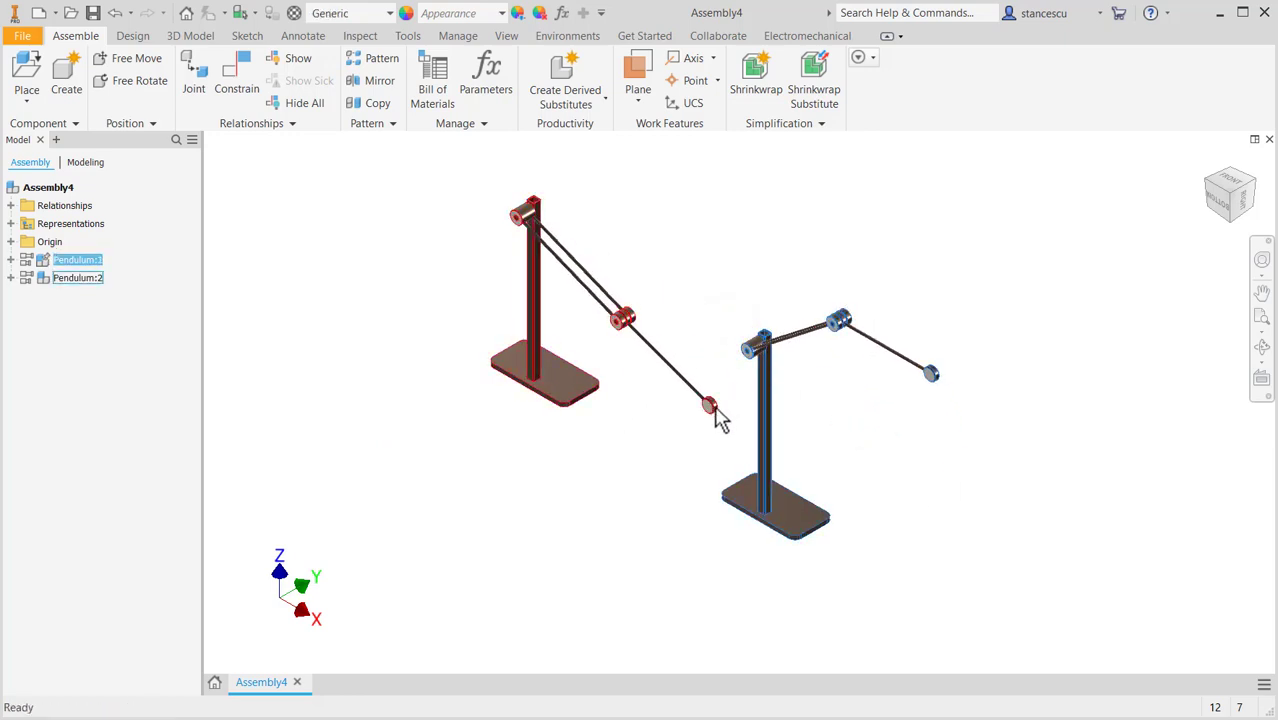
left_click_drag(935, 373, 944, 406)
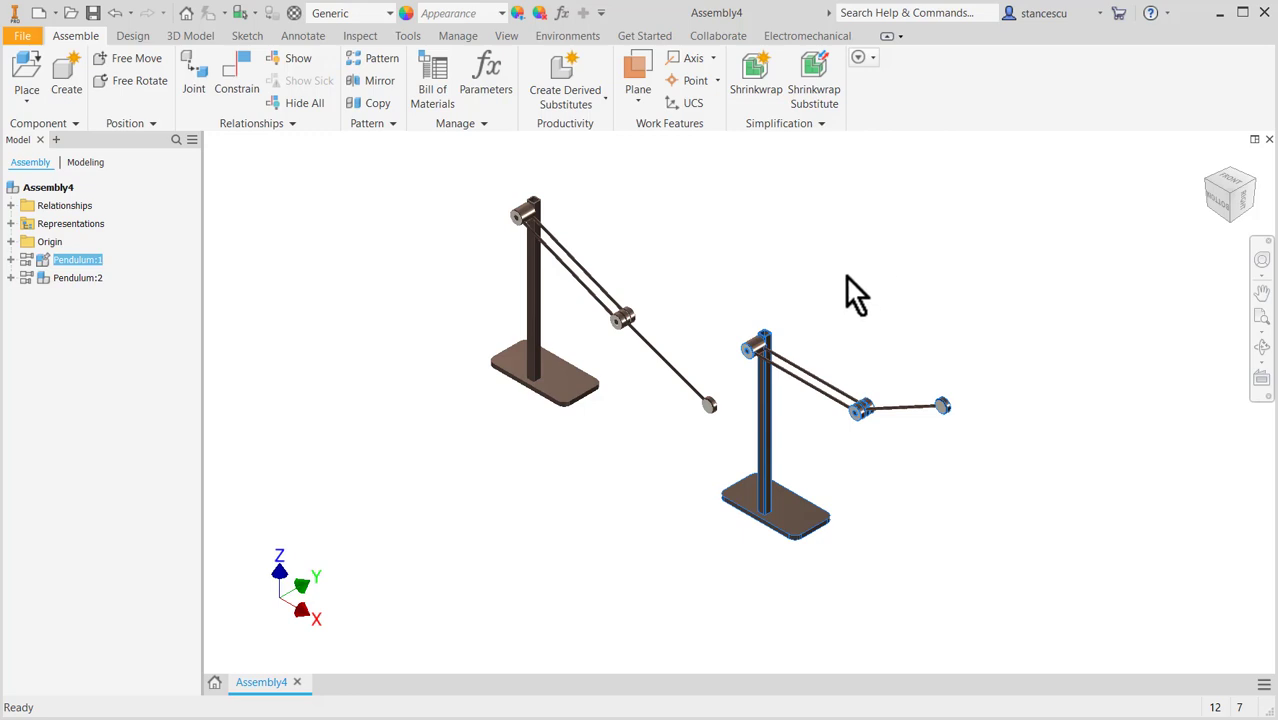
key("ctrl+z")
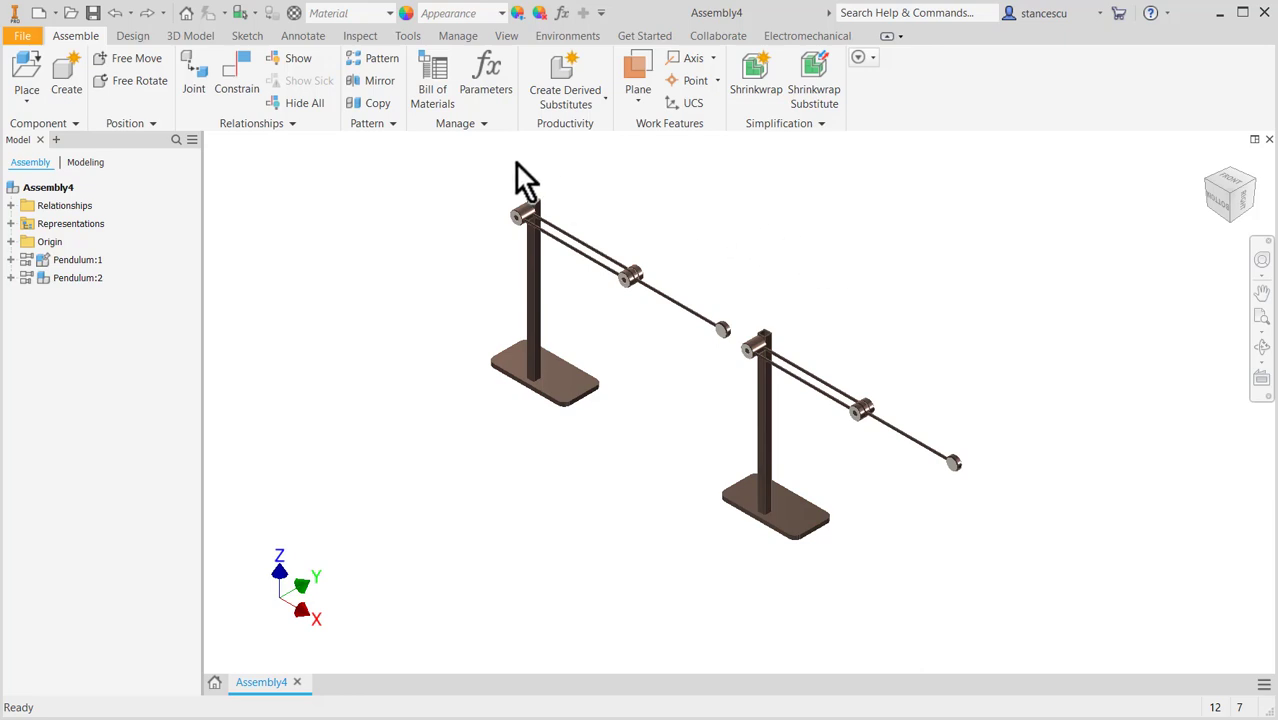
Enter the Dynamic Simulation environment and define gravity along an upright post's vertical edge, flipped to point downward
left_click(545, 36)
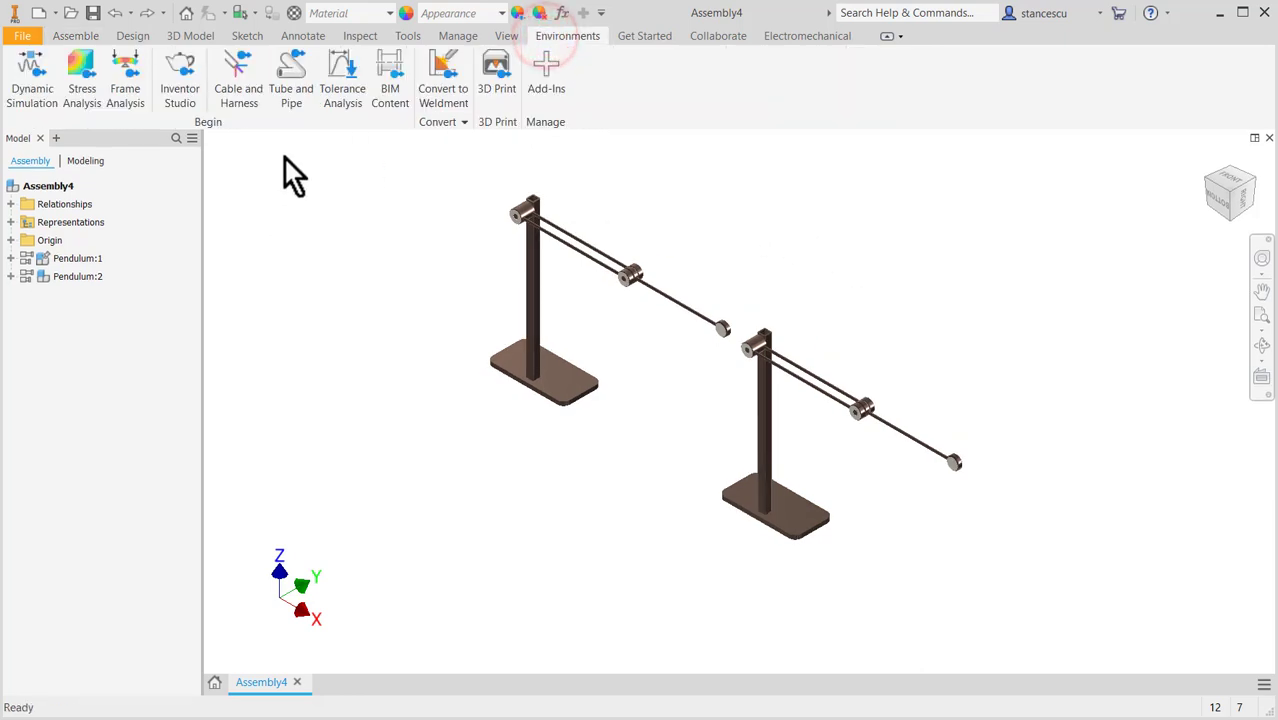
left_click(33, 70)
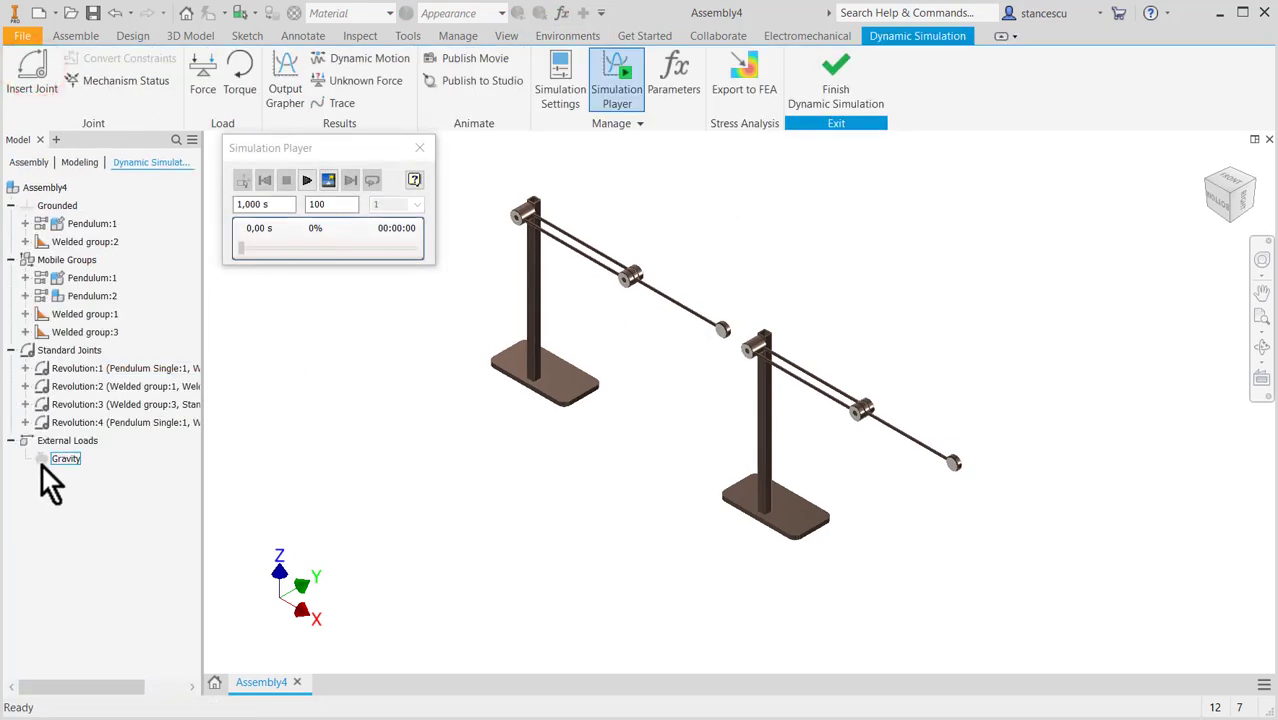
double_click(37, 460)
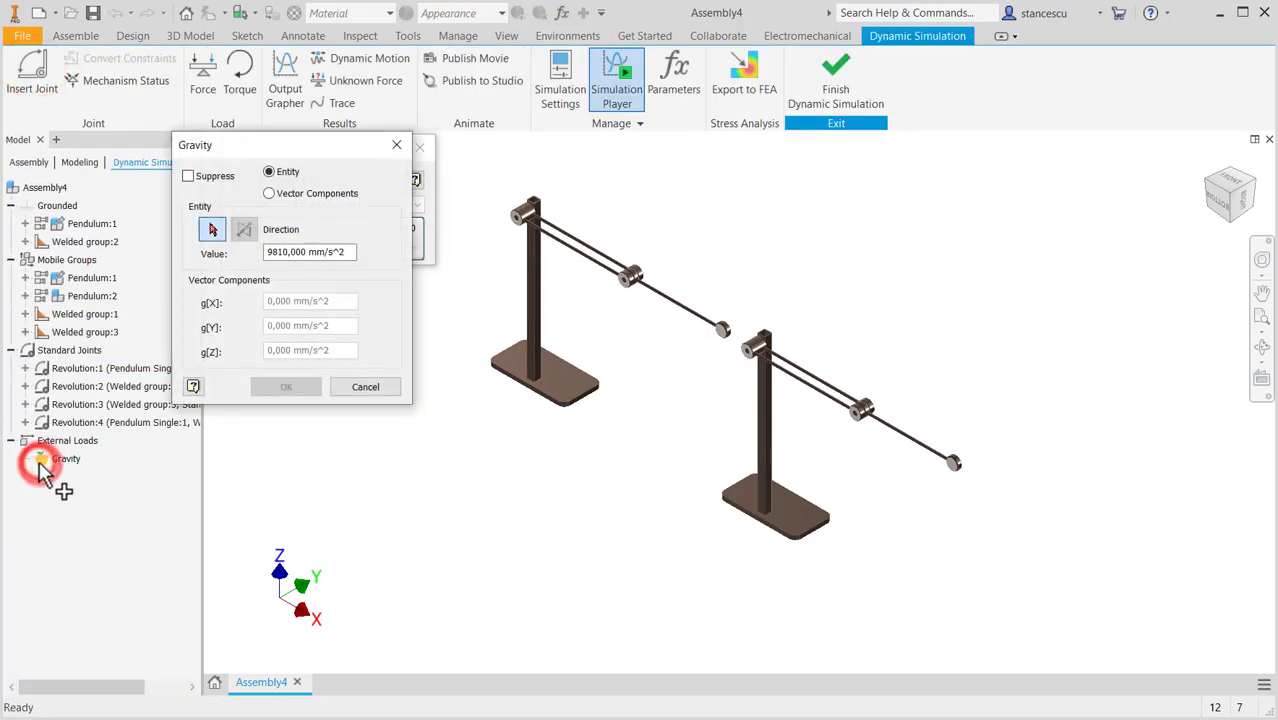
left_click(531, 301)
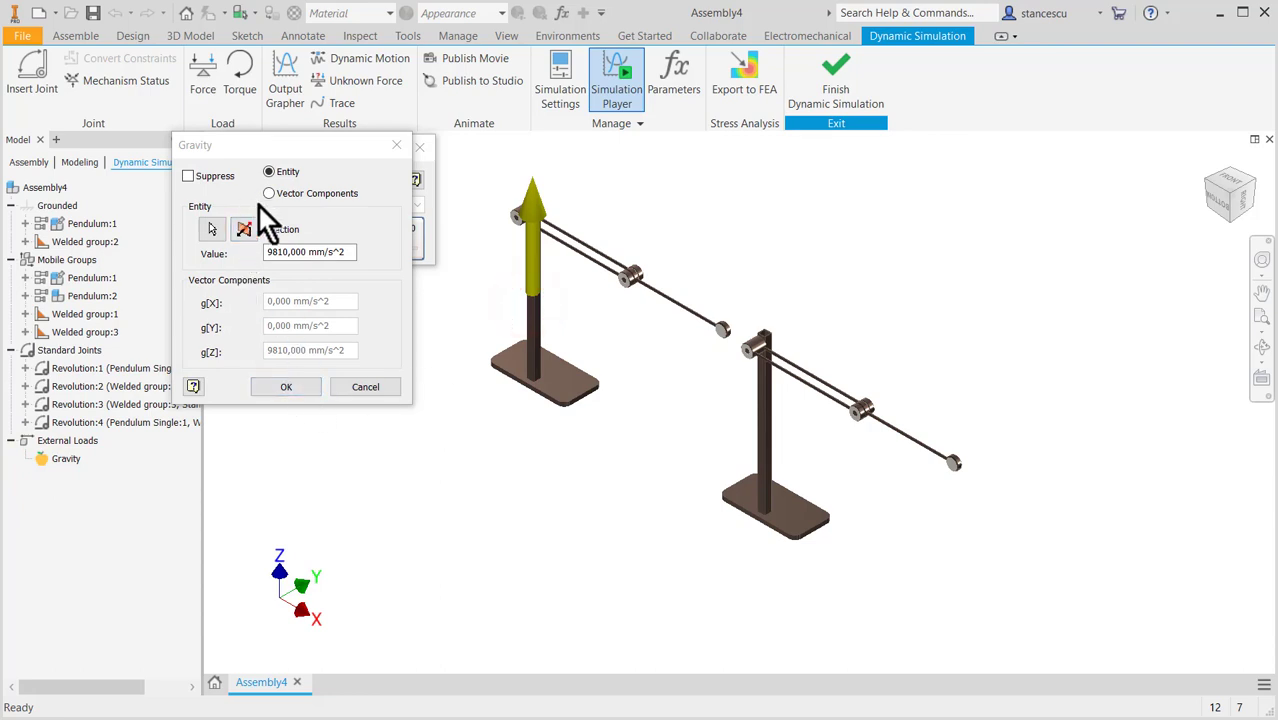
left_click(243, 231)
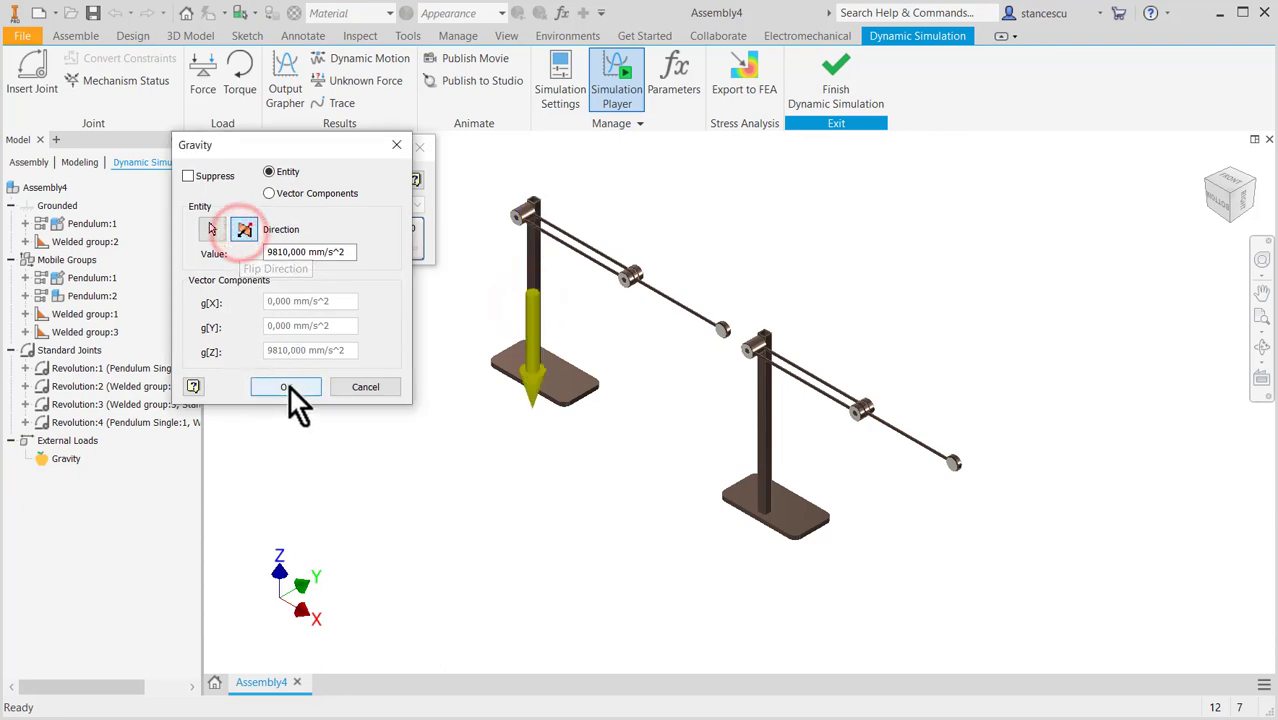
left_click_drag(303, 151, 305, 152)
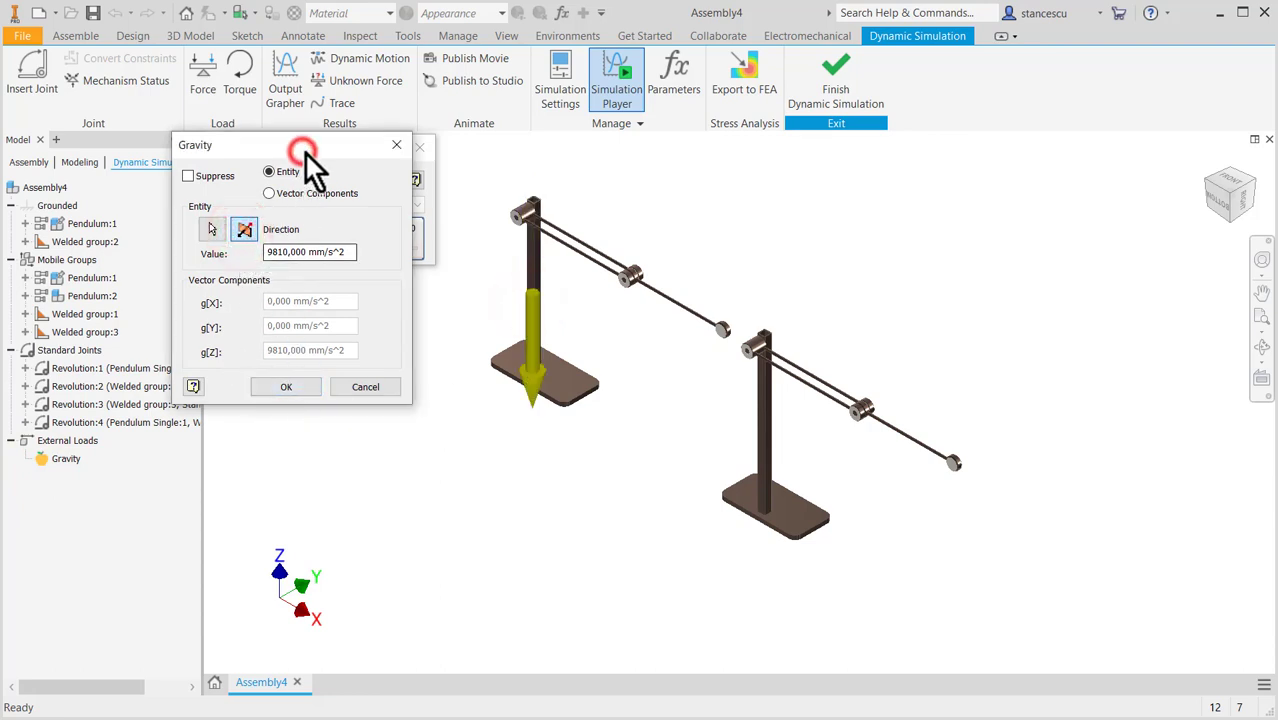
left_click(271, 386)
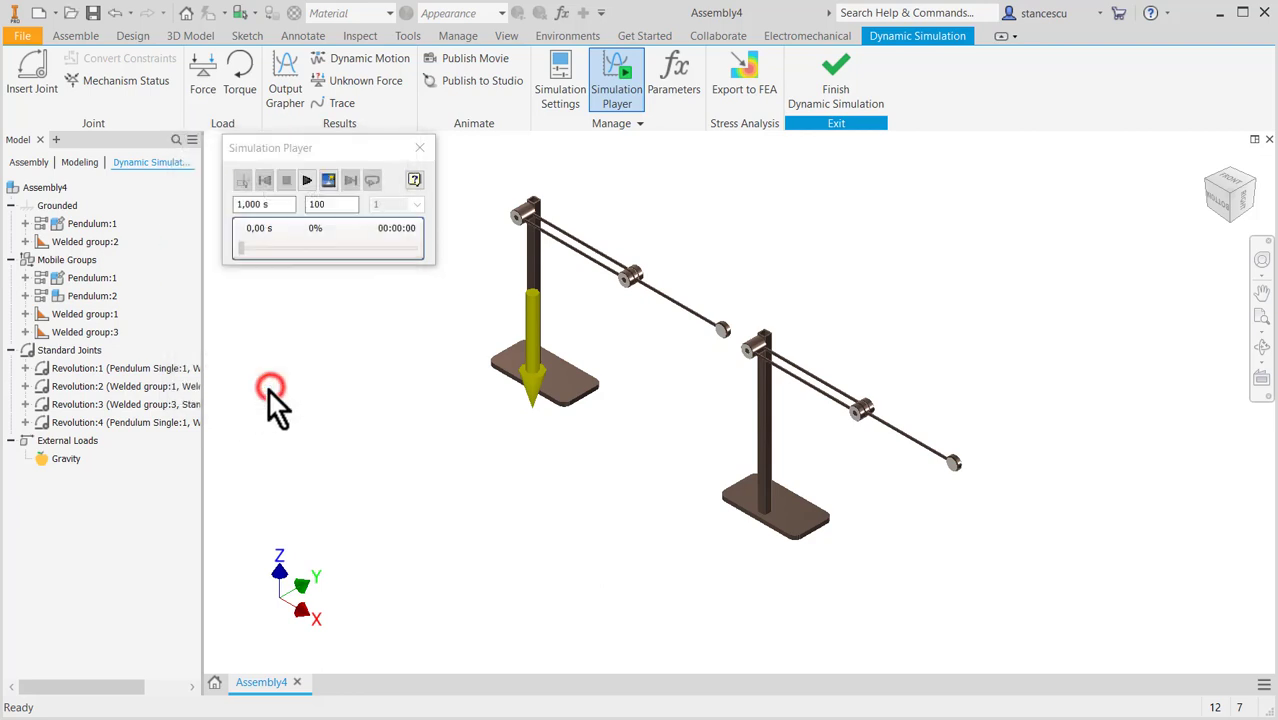
left_click(31, 189)
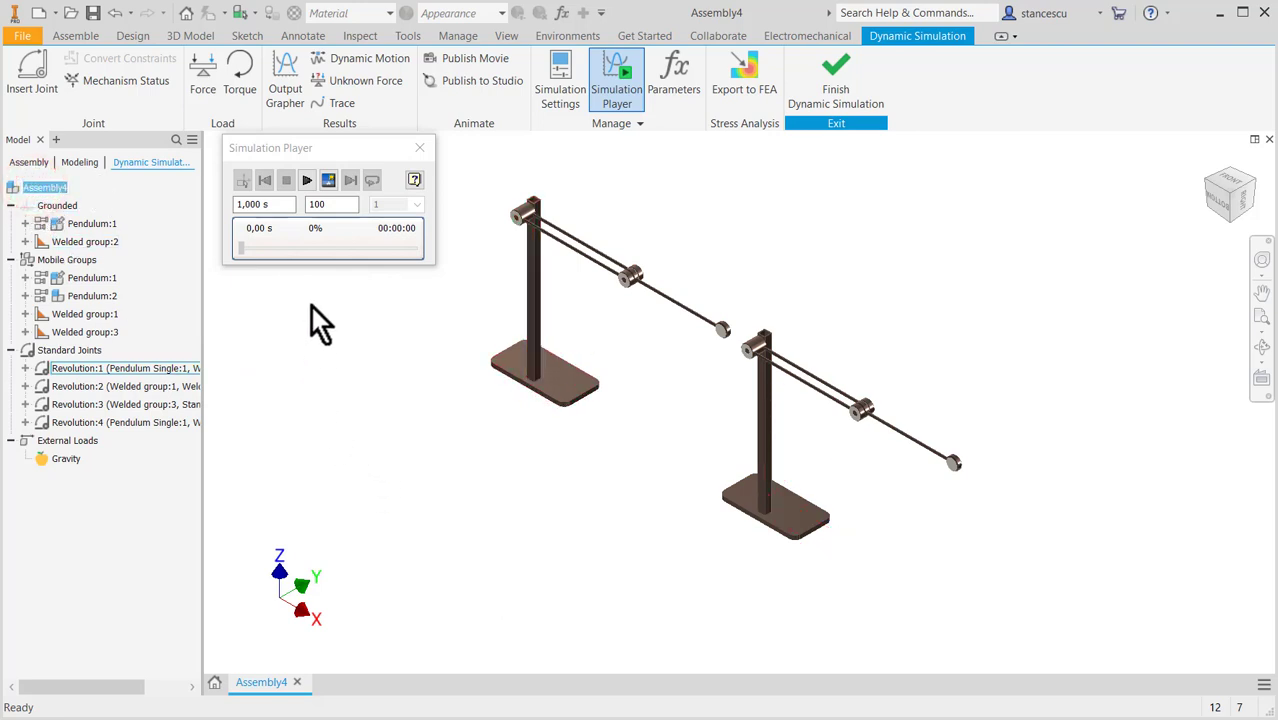
Set the simulation's final time to 3 s, run it while viewing both pendulums face-on, and rewind to the beginning
left_click(274, 204)
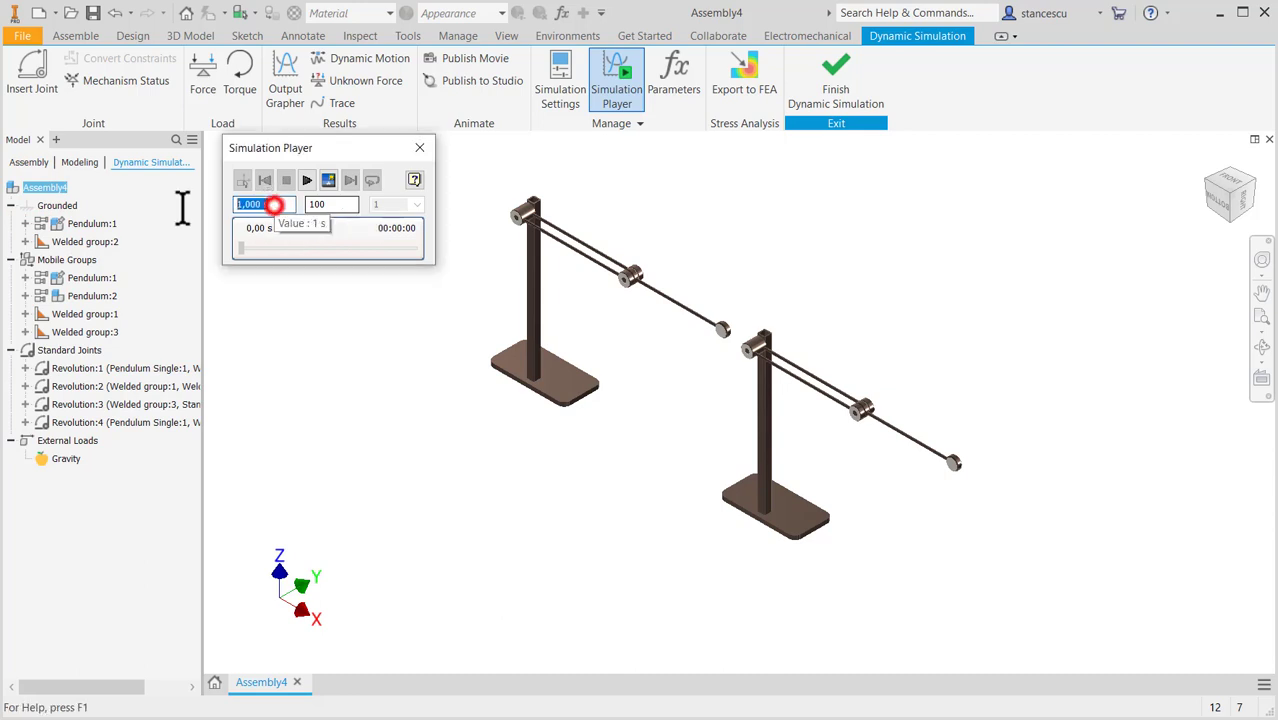
type("3")
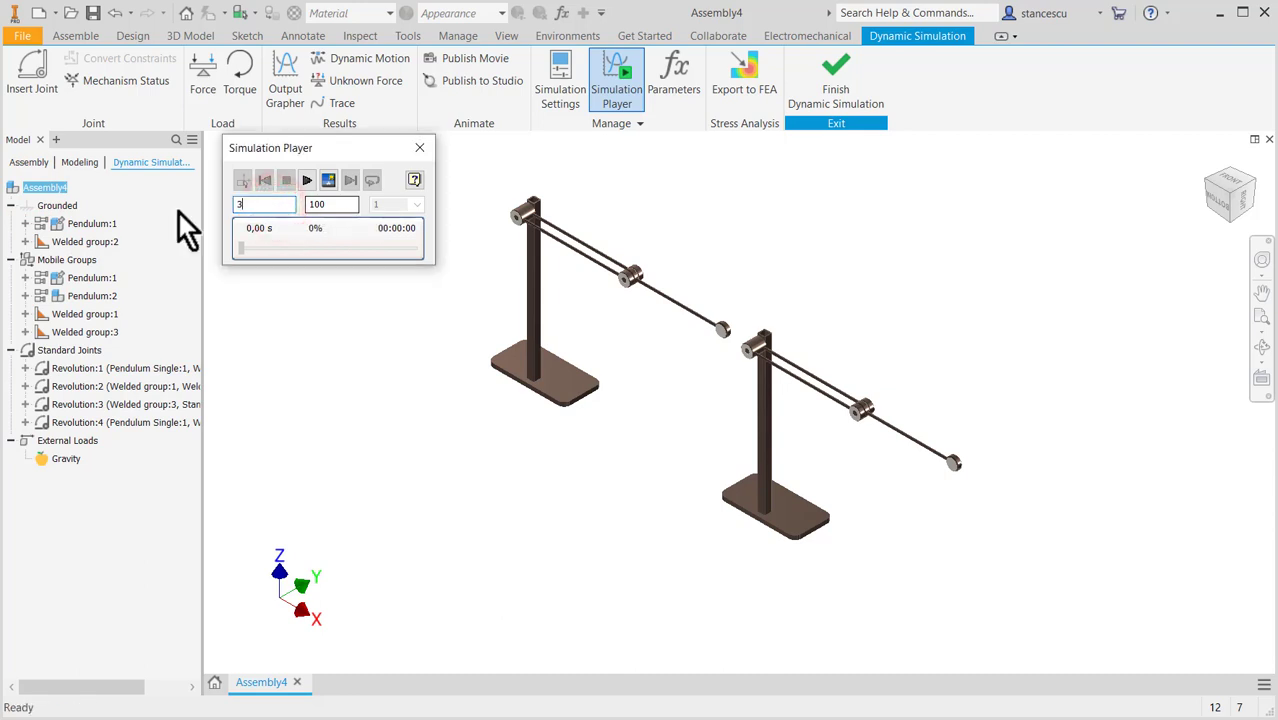
left_click(306, 179)
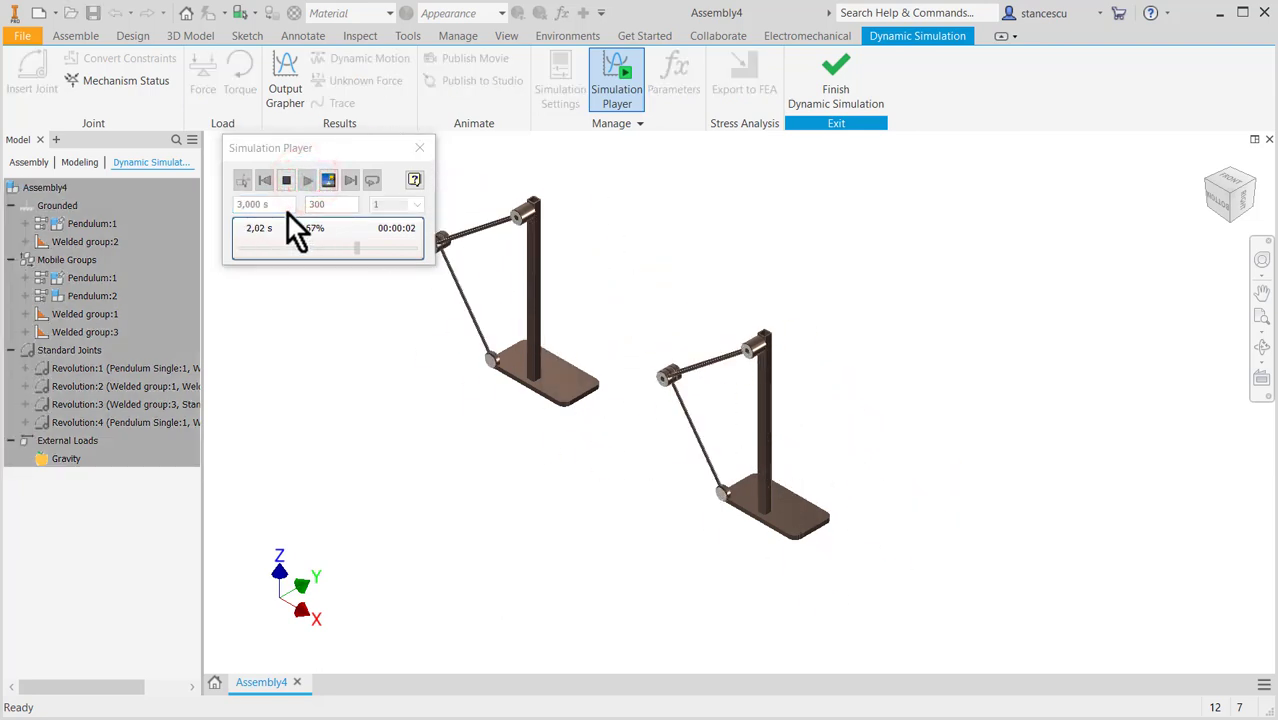
left_click(1217, 201)
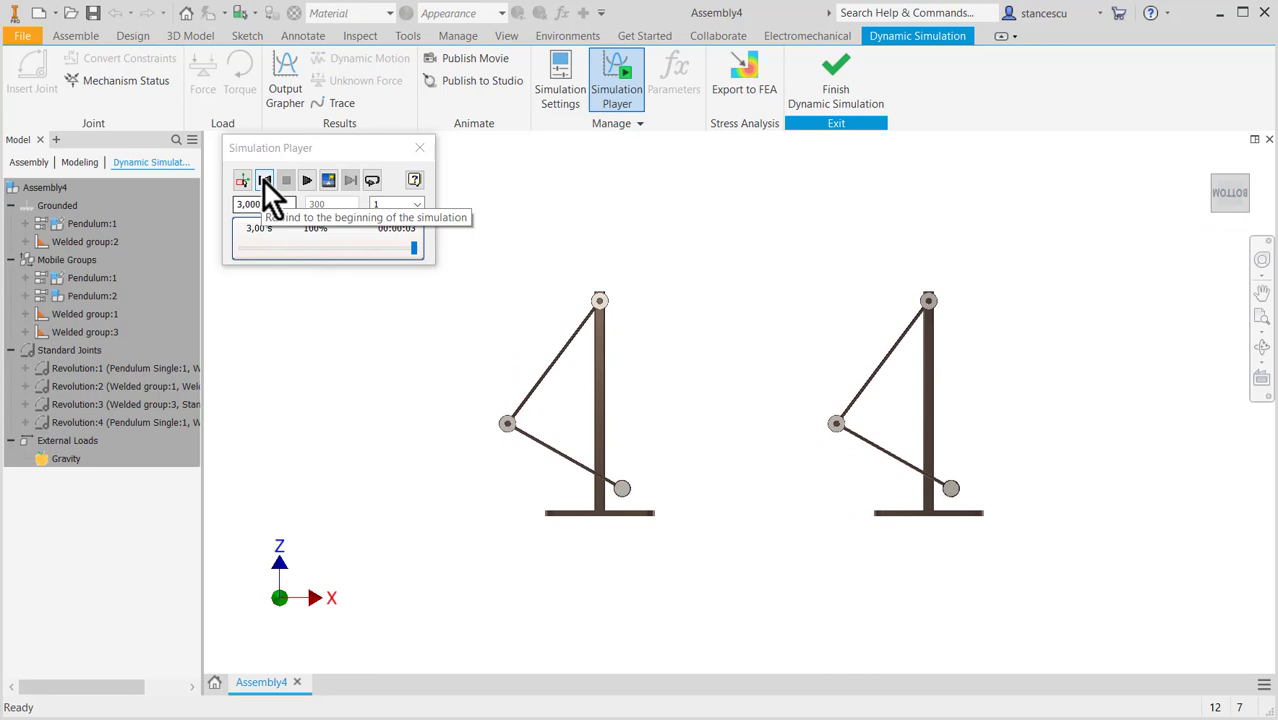
left_click(263, 179)
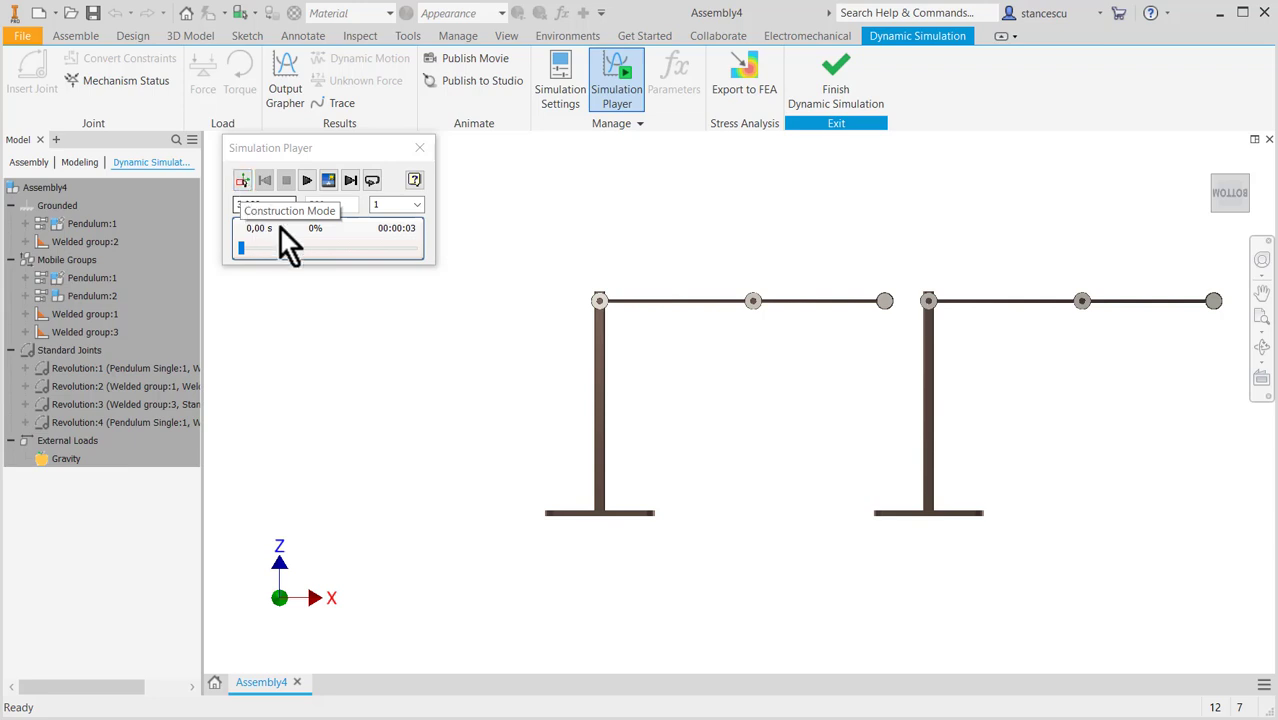
Return the simulation to construction mode and set the number of images to 1500
left_click(329, 201)
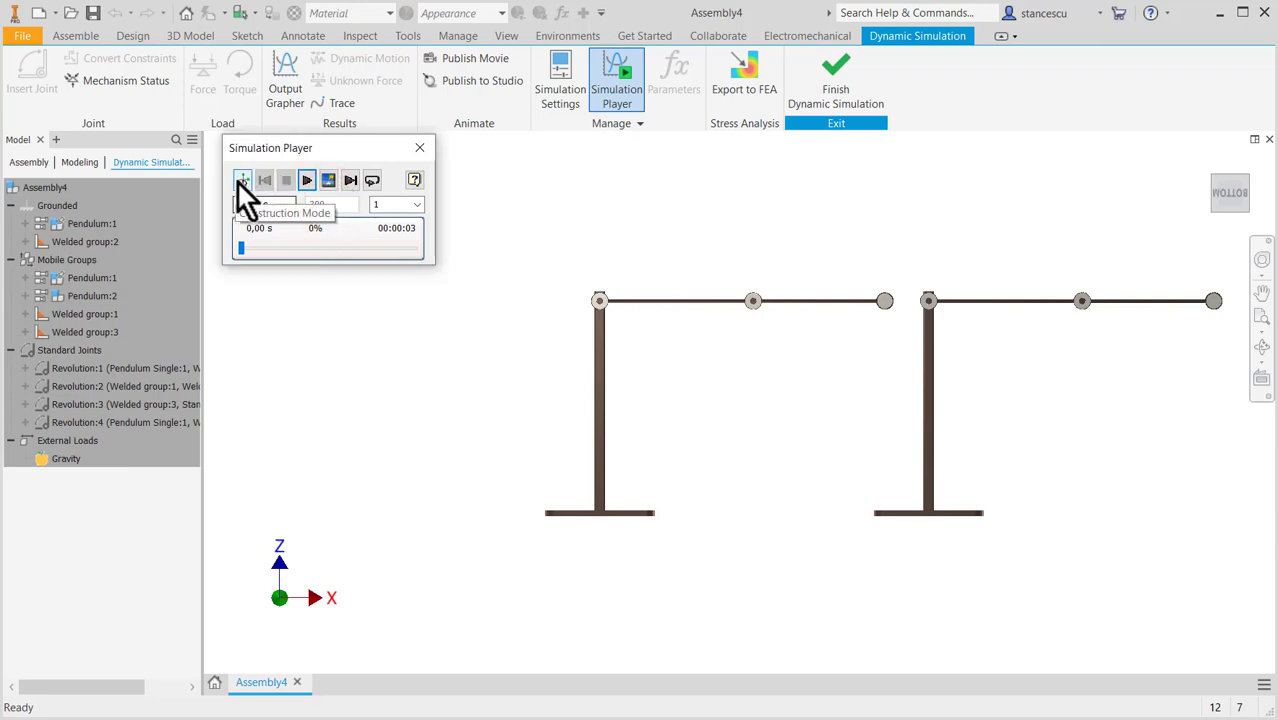
left_click(242, 180)
double_click(340, 204)
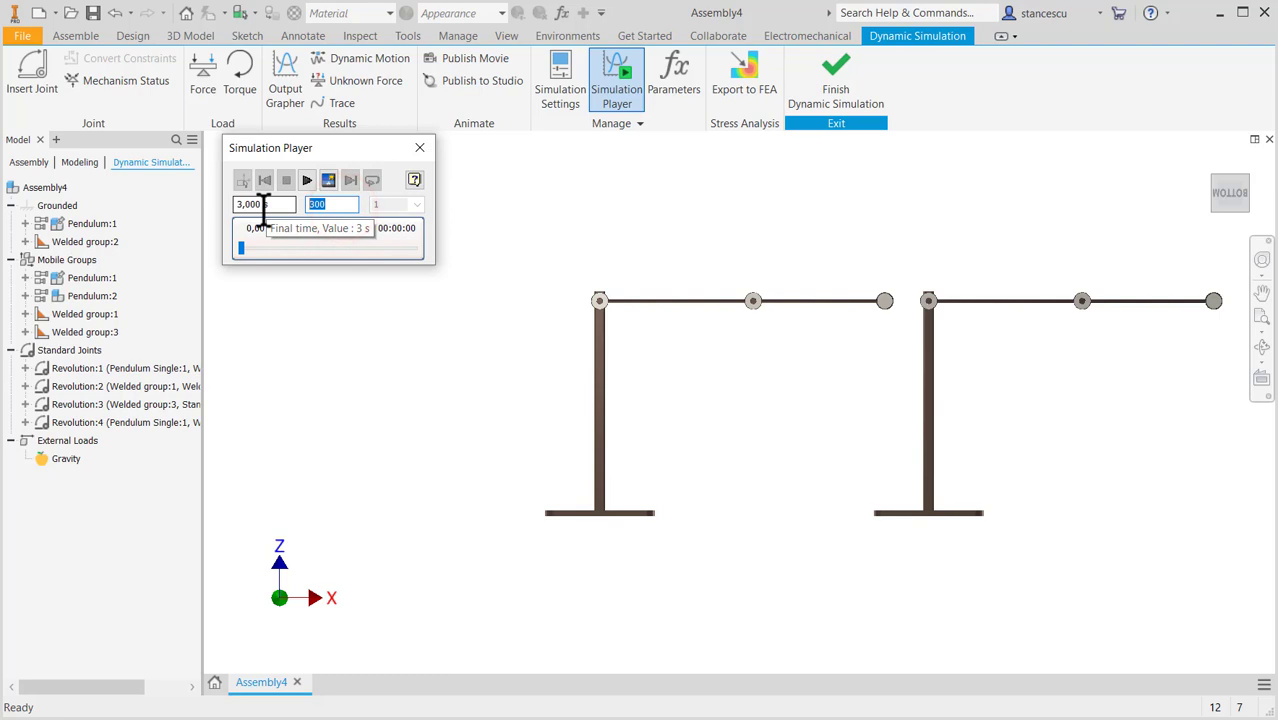
type("1500")
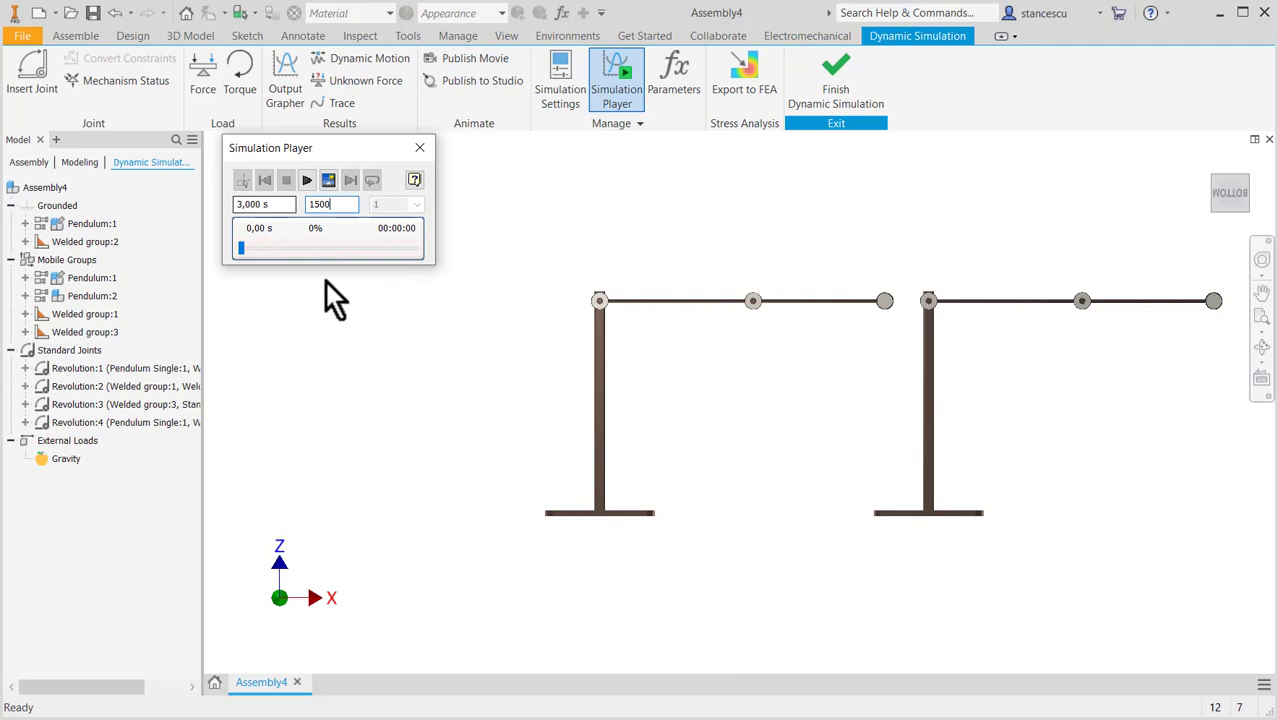
Run the 1500-image simulation partway to watch the slower motion, and reset it to construction mode
left_click(308, 180)
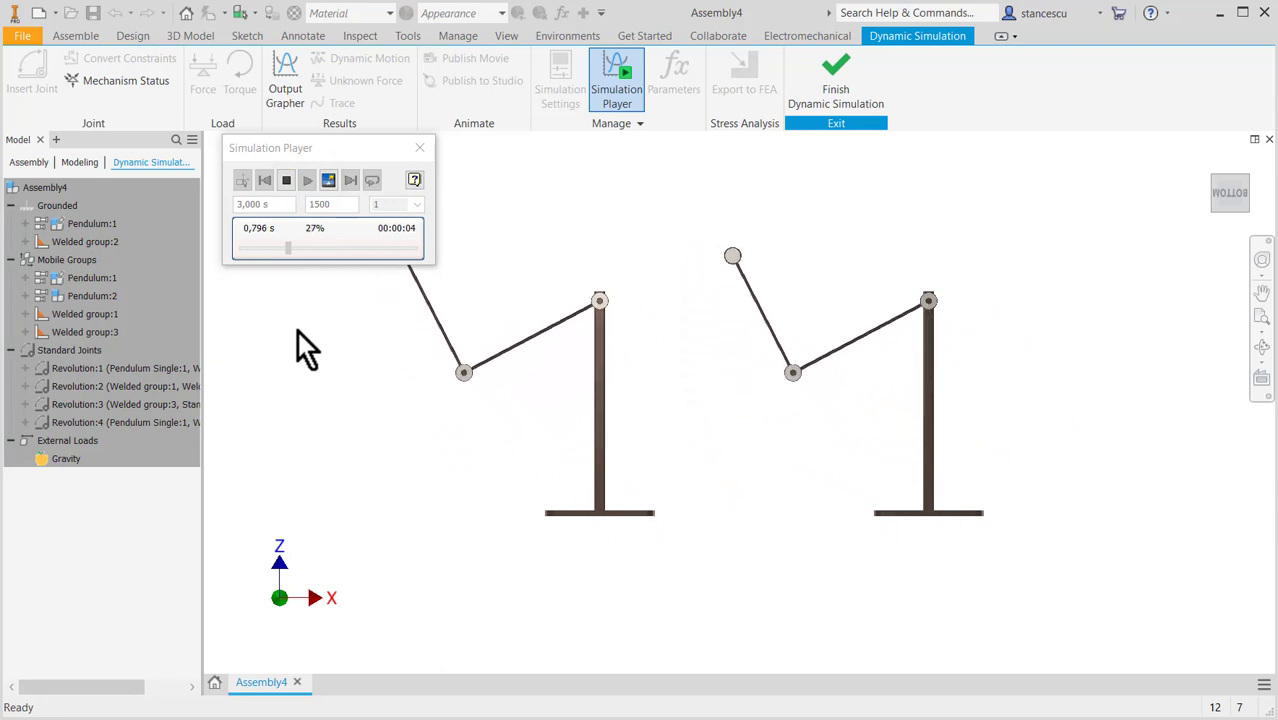
left_click(288, 179)
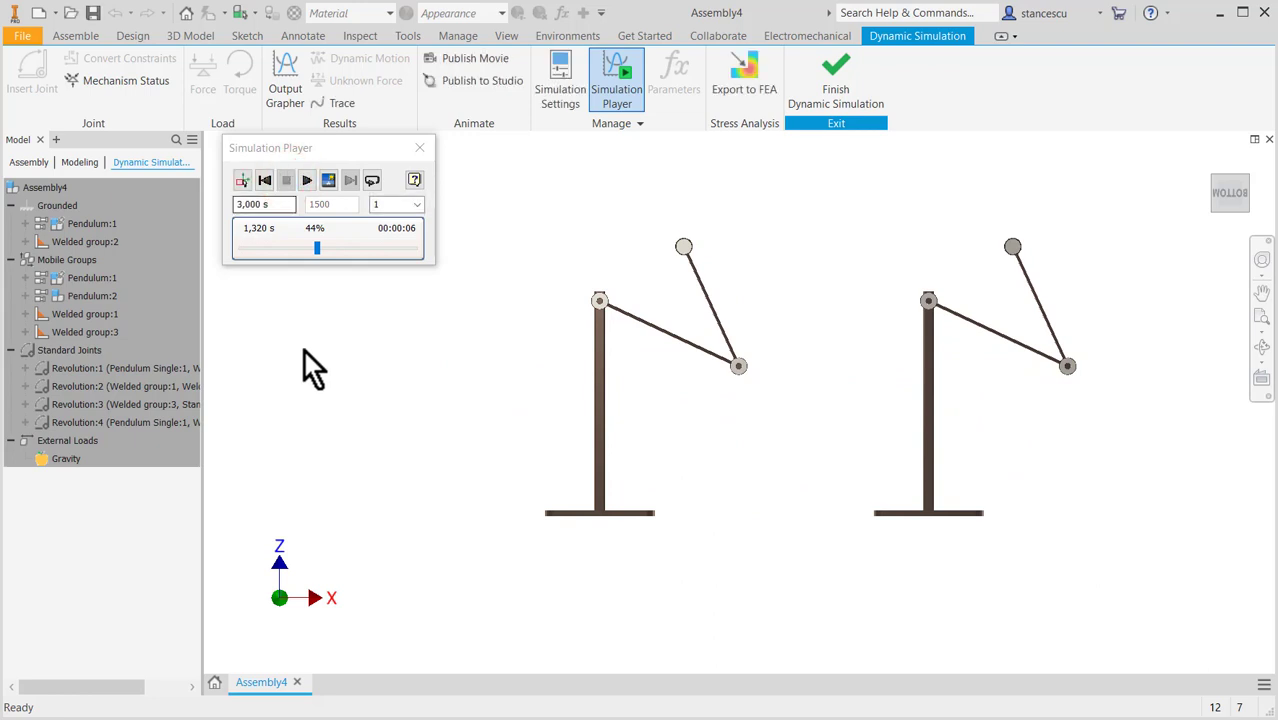
left_click(263, 181)
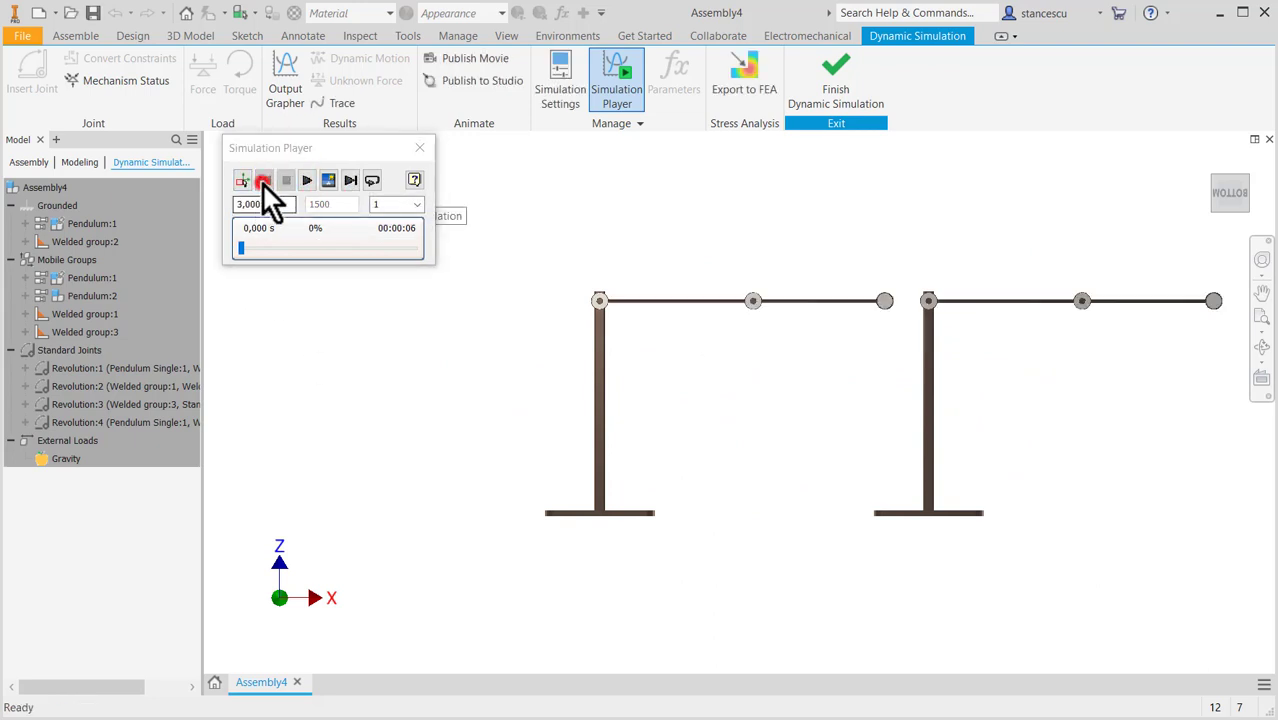
left_click(242, 180)
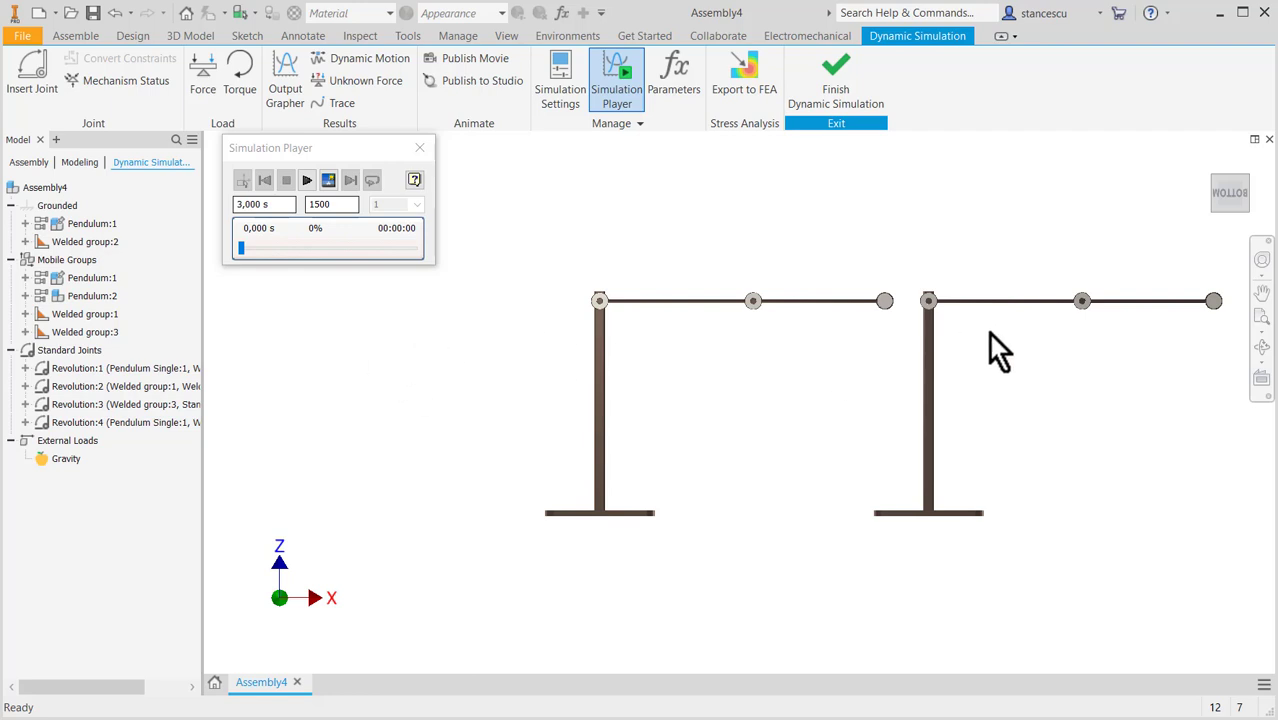
Enable joint torque on the rotational degree of freedom of Revolution:4, the second pendulum's middle joint
left_click(79, 423)
right_click(95, 420)
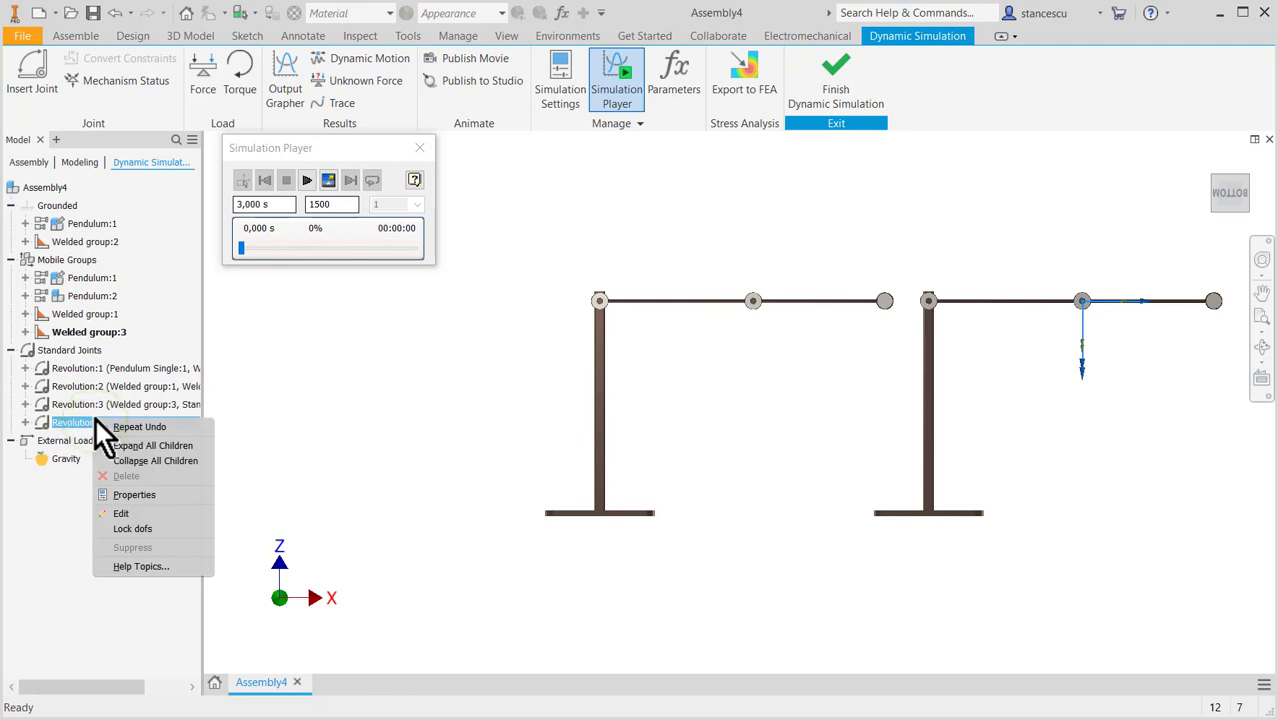
left_click(133, 496)
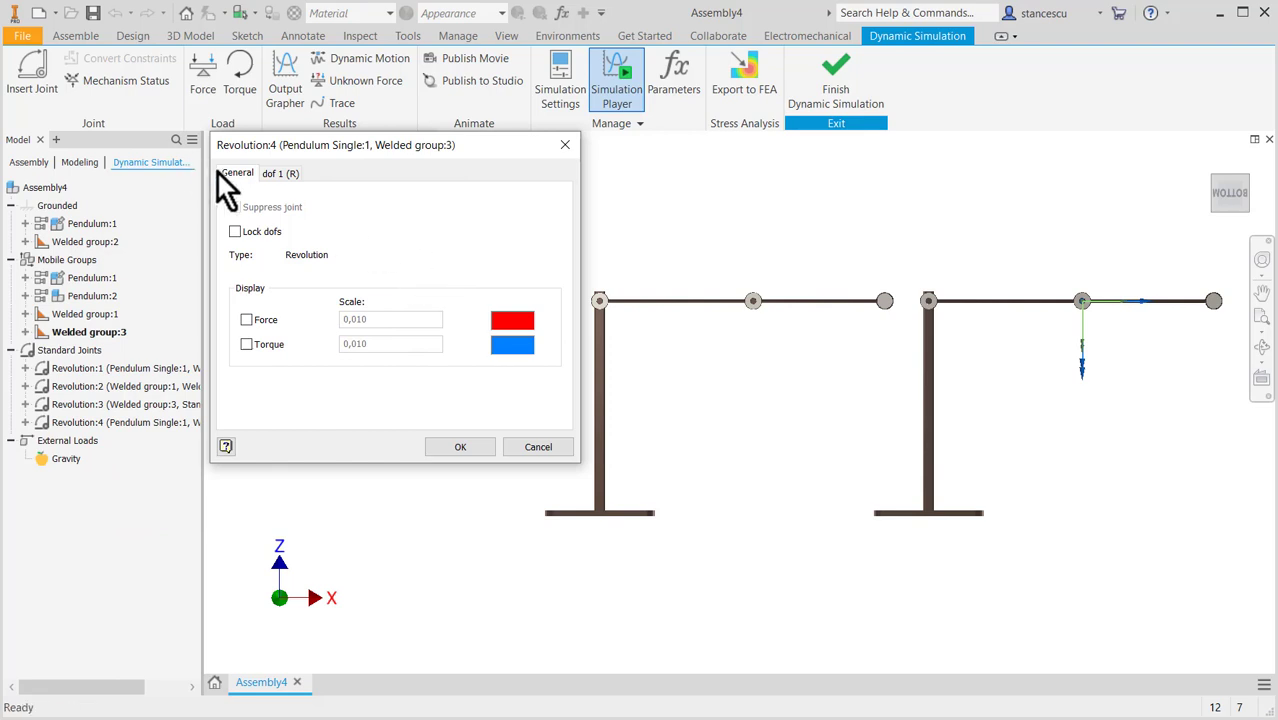
left_click(274, 172)
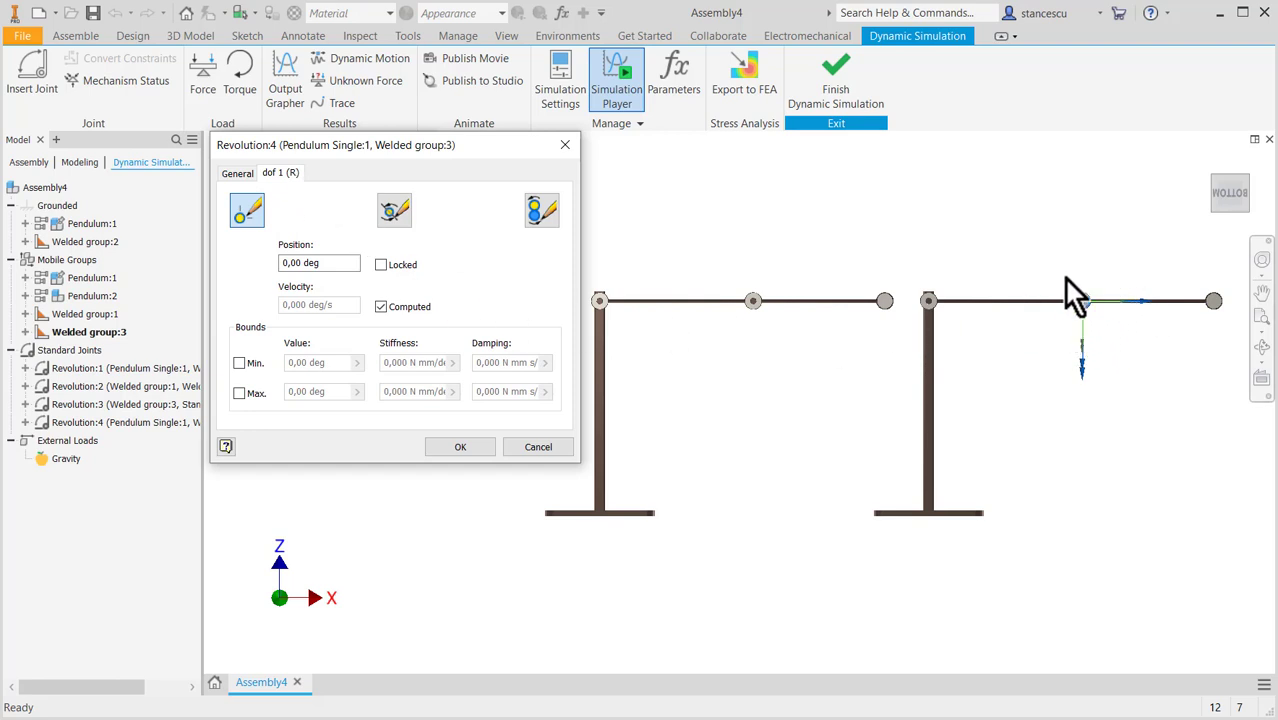
left_click(396, 210)
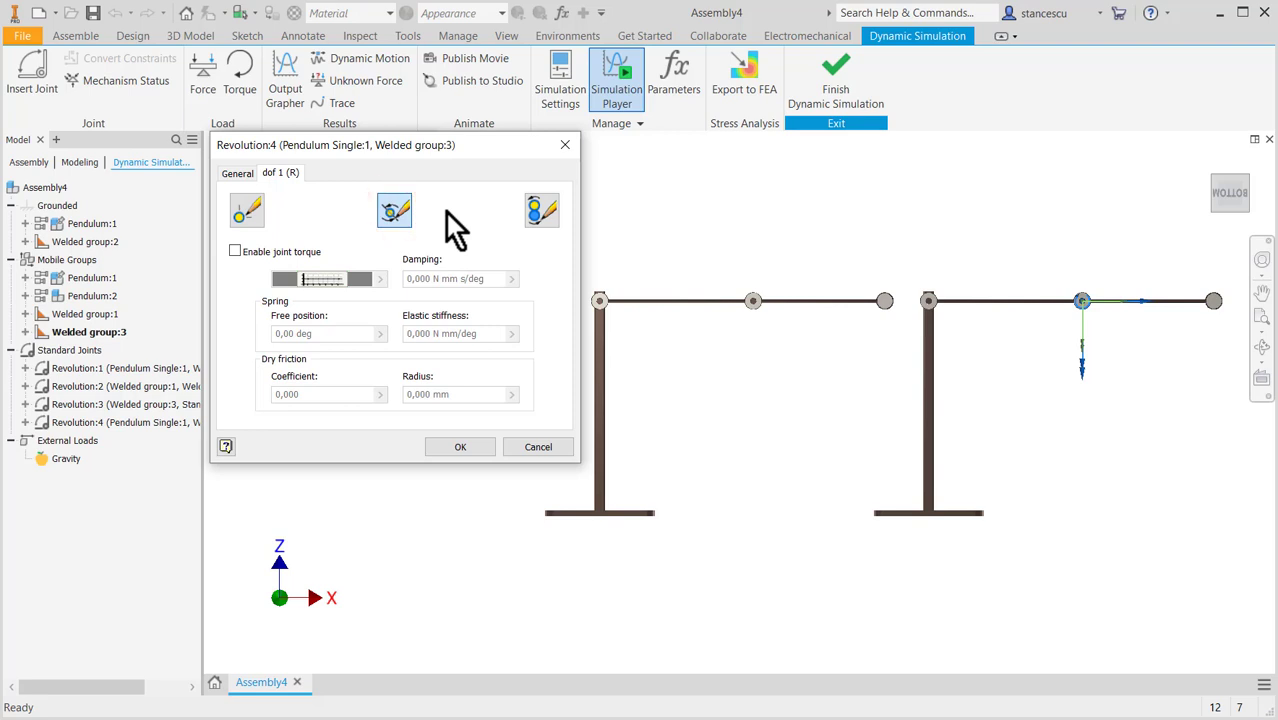
left_click(234, 252)
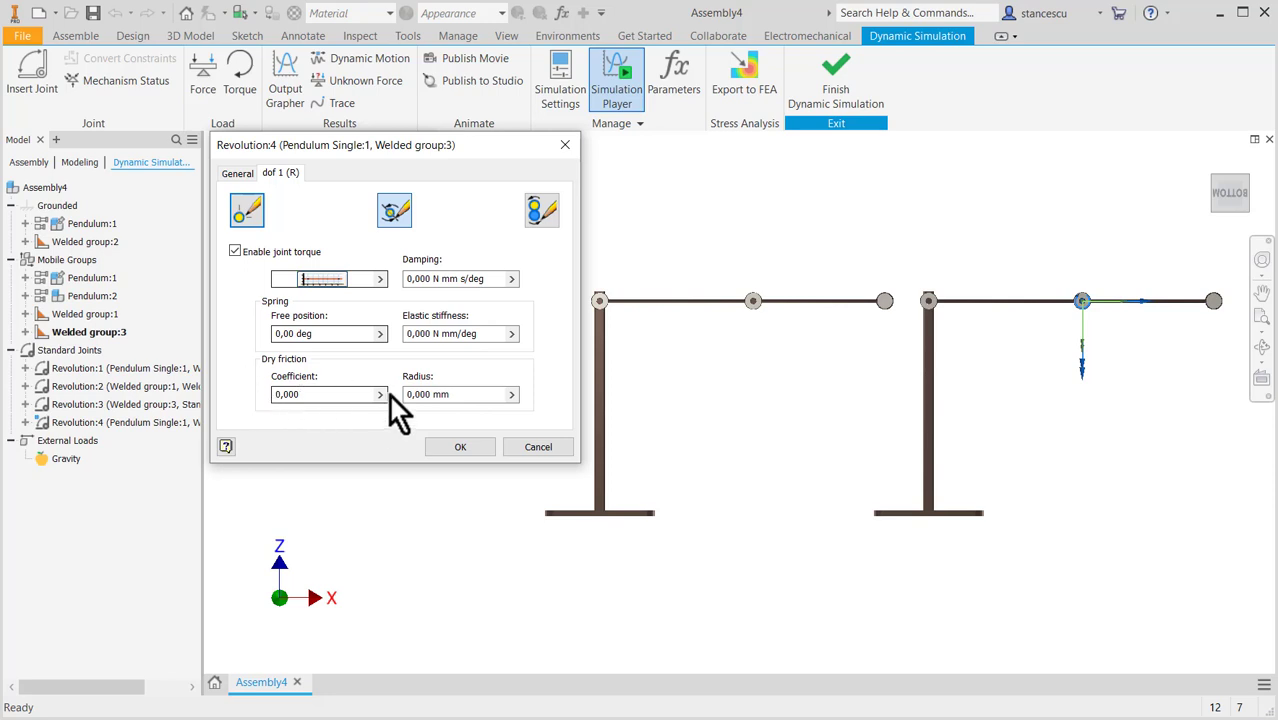
Set the joint's dry friction coefficient to 0.1 and its friction radius to 12/2 mm, and accept the properties
double_click(314, 394)
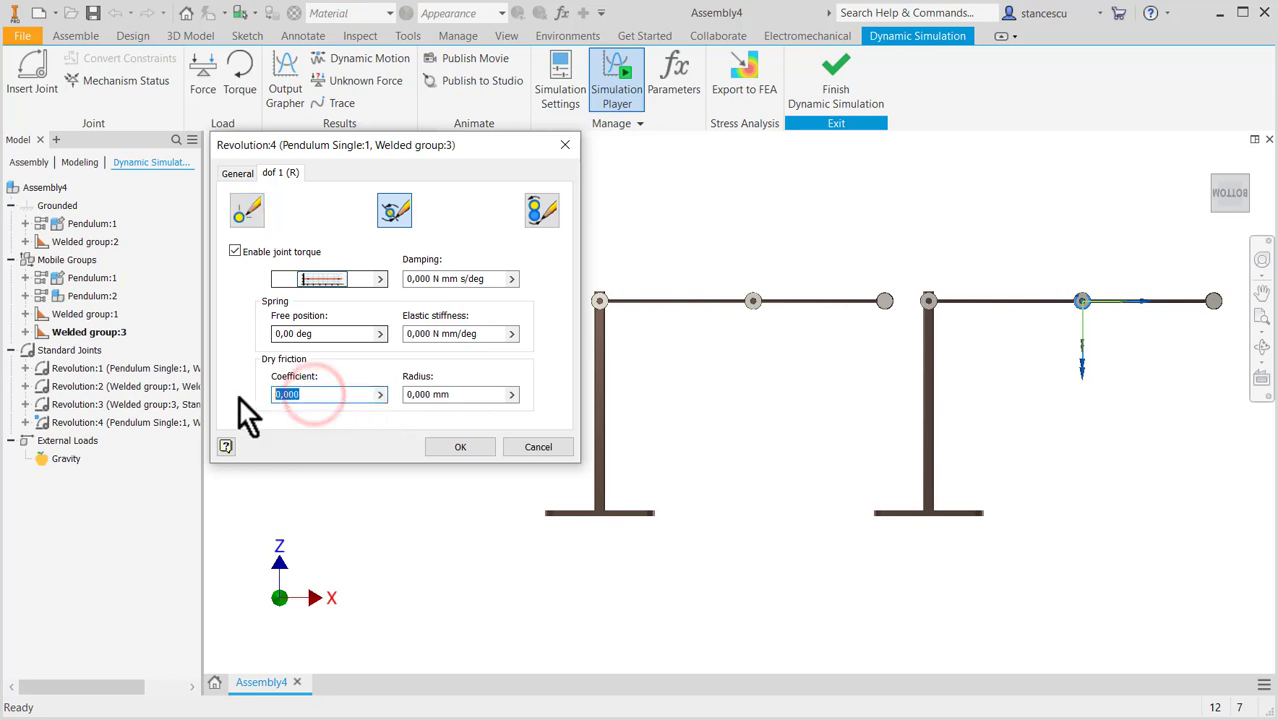
type("0.1")
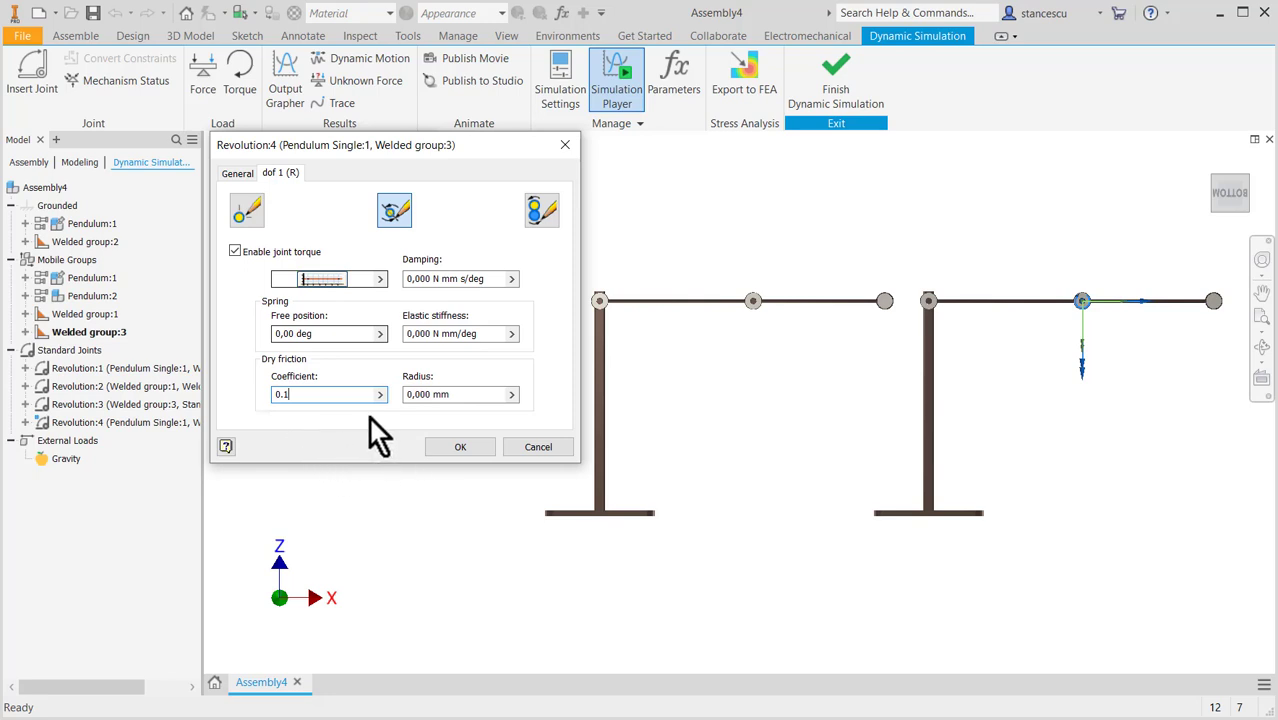
left_click(462, 394)
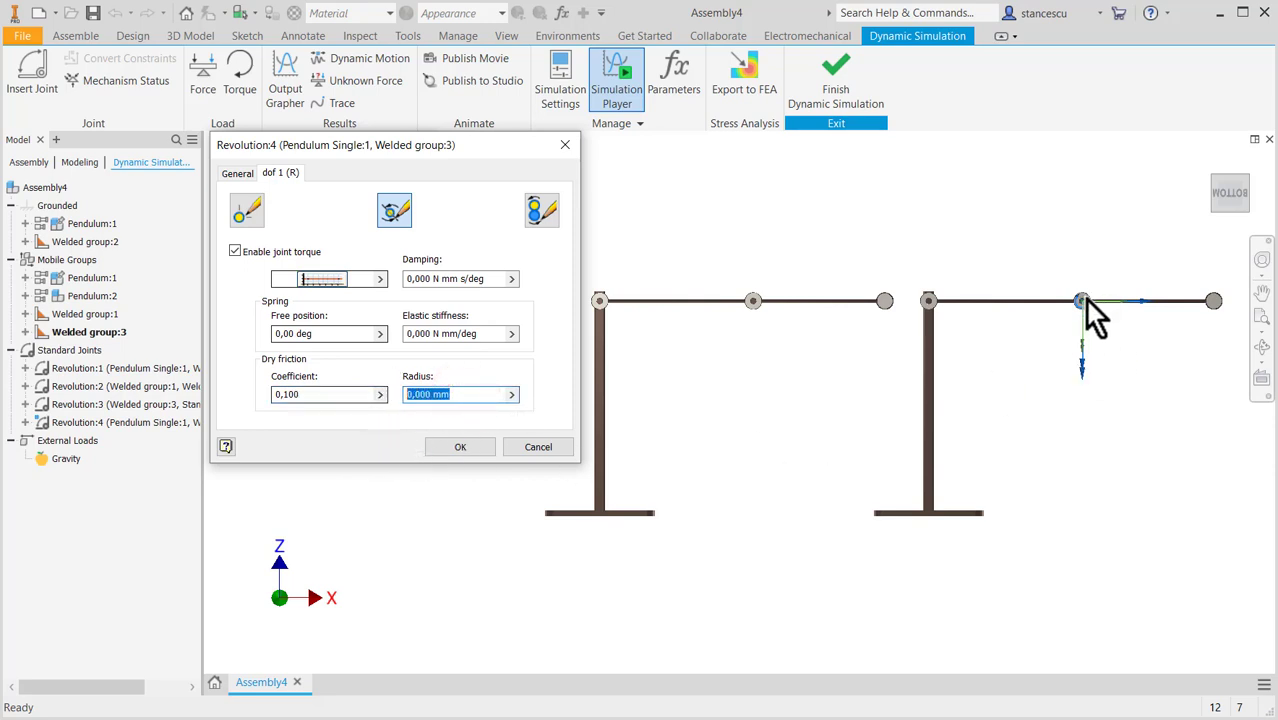
scroll(1084, 298, "down", 5)
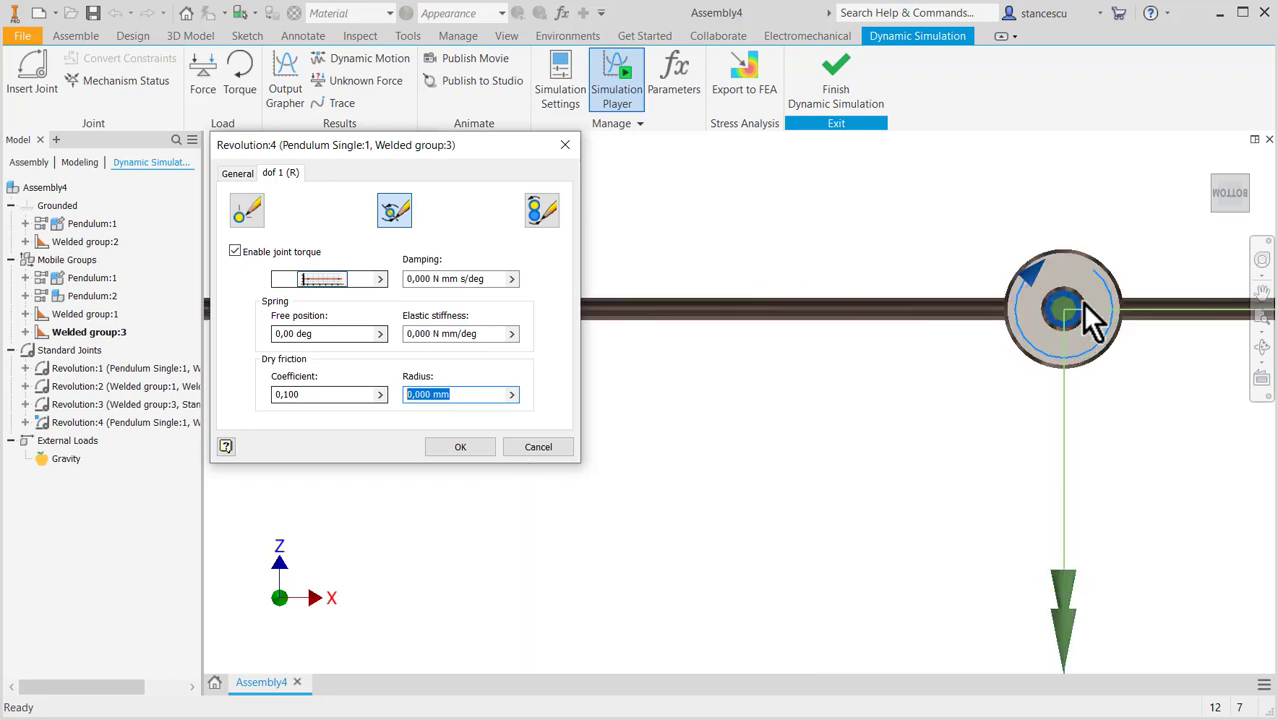
scroll(1081, 307, "down", 2)
scroll(1024, 300, "down", 2)
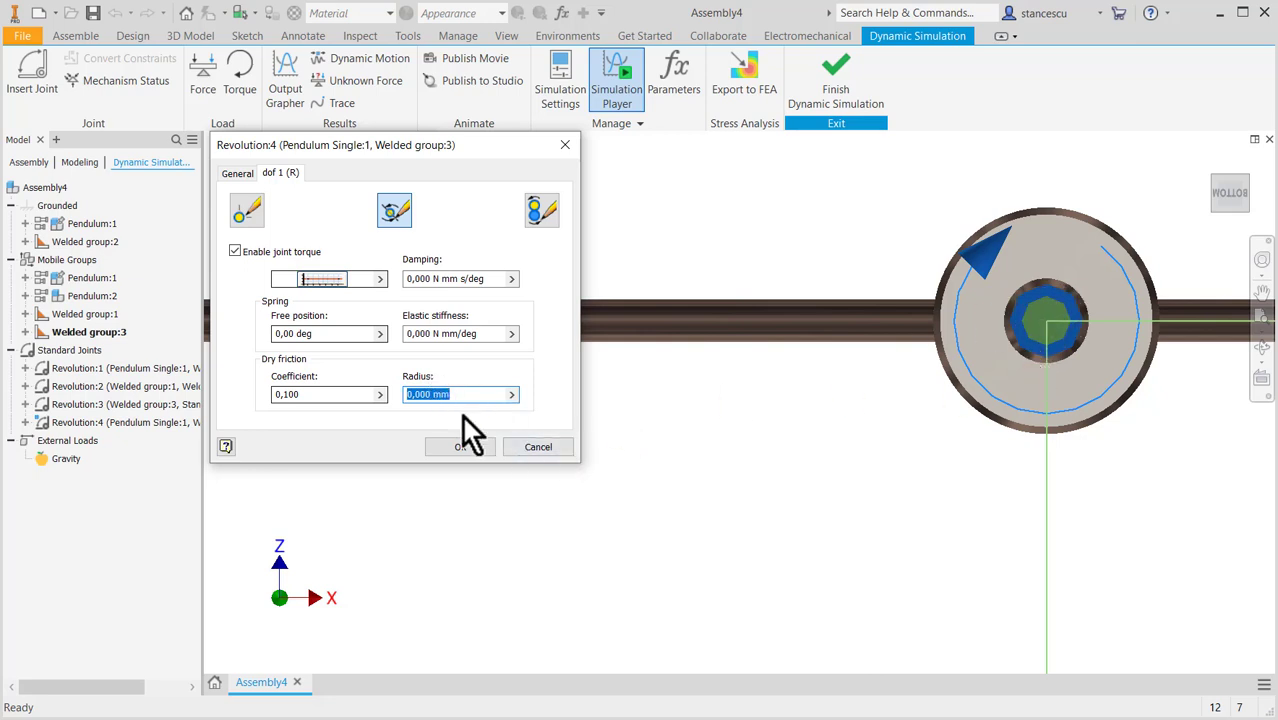
type("12/2")
left_click(458, 446)
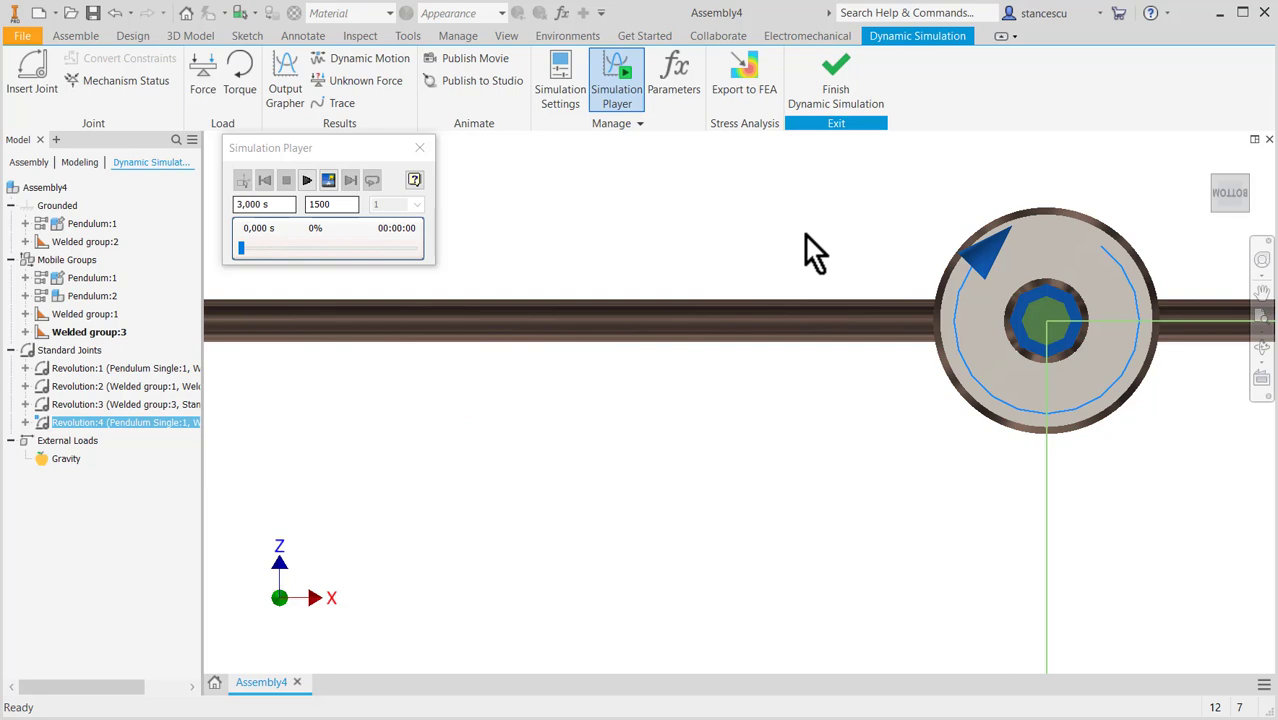
Run the simulation with friction on the second pendulum to compare both motions, and rewind it to the beginning
key("Home")
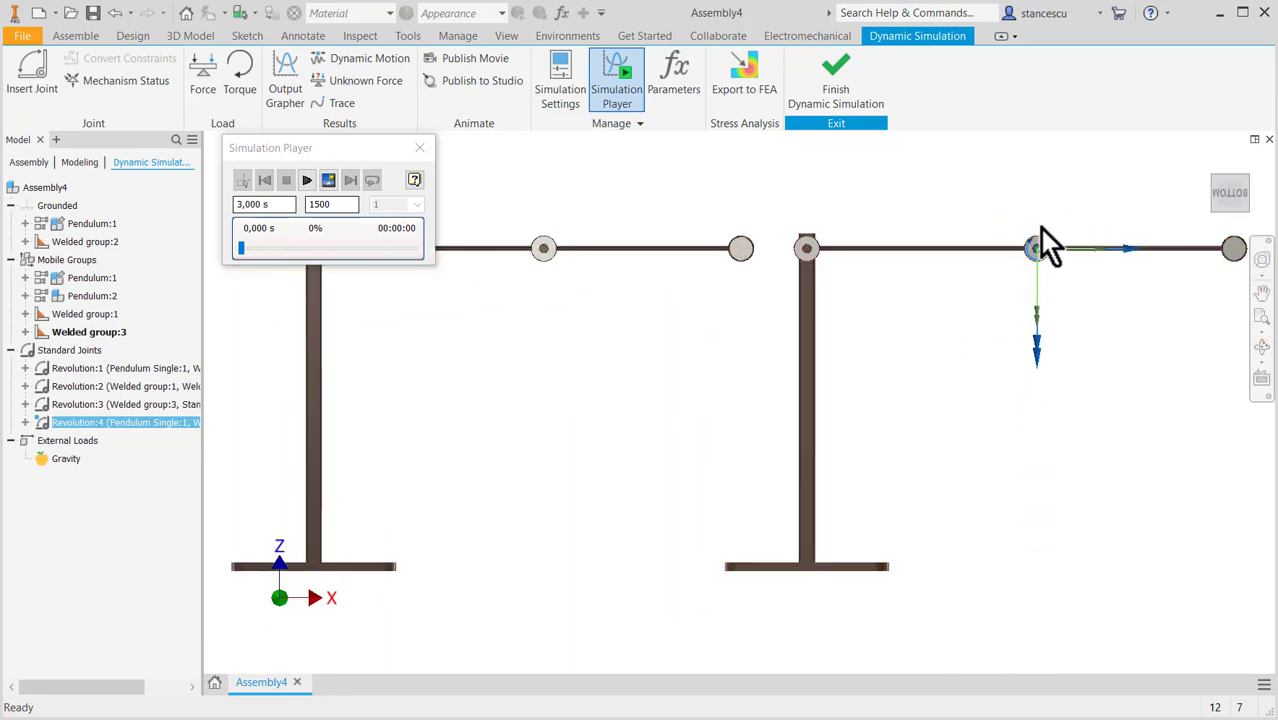
left_click(46, 188)
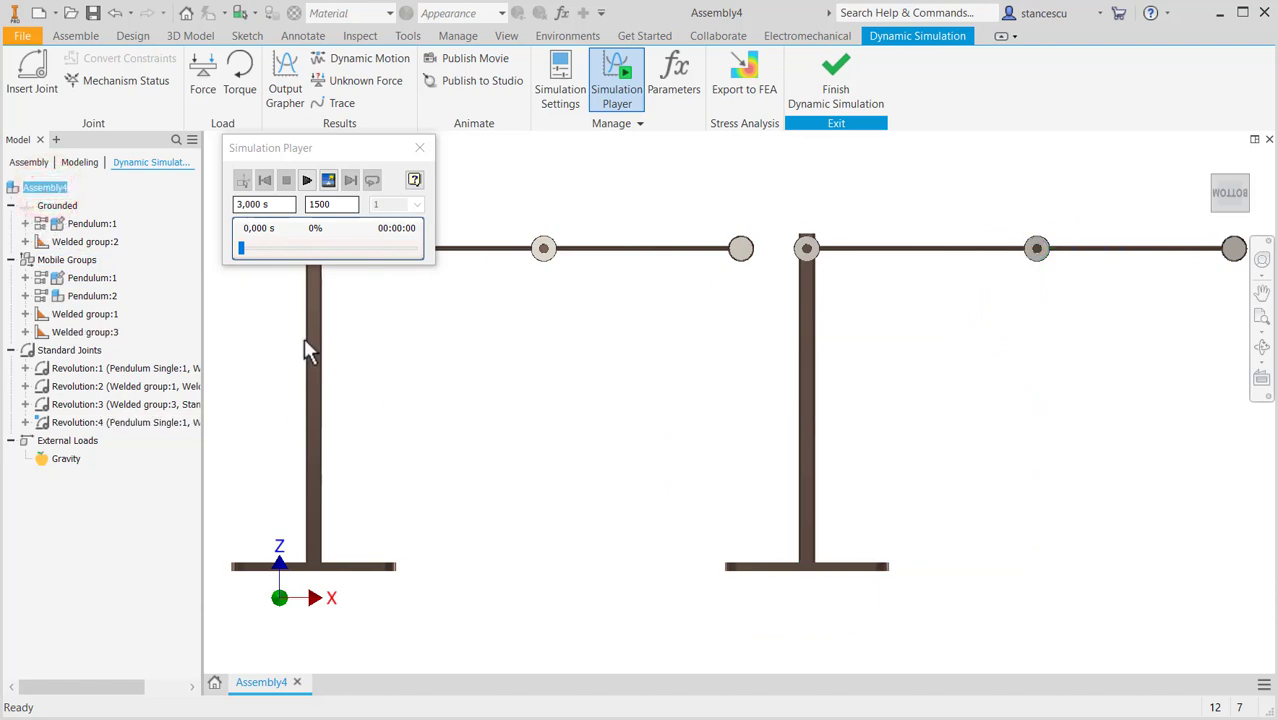
left_click(308, 182)
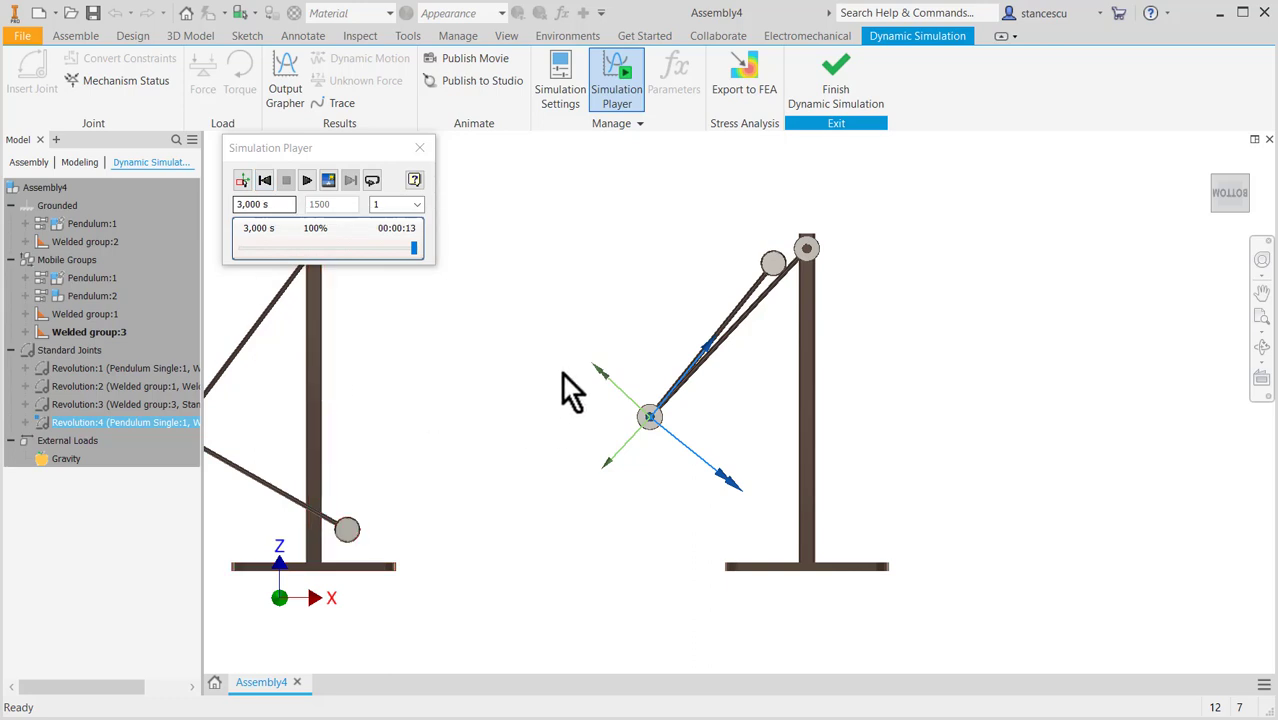
left_click(266, 179)
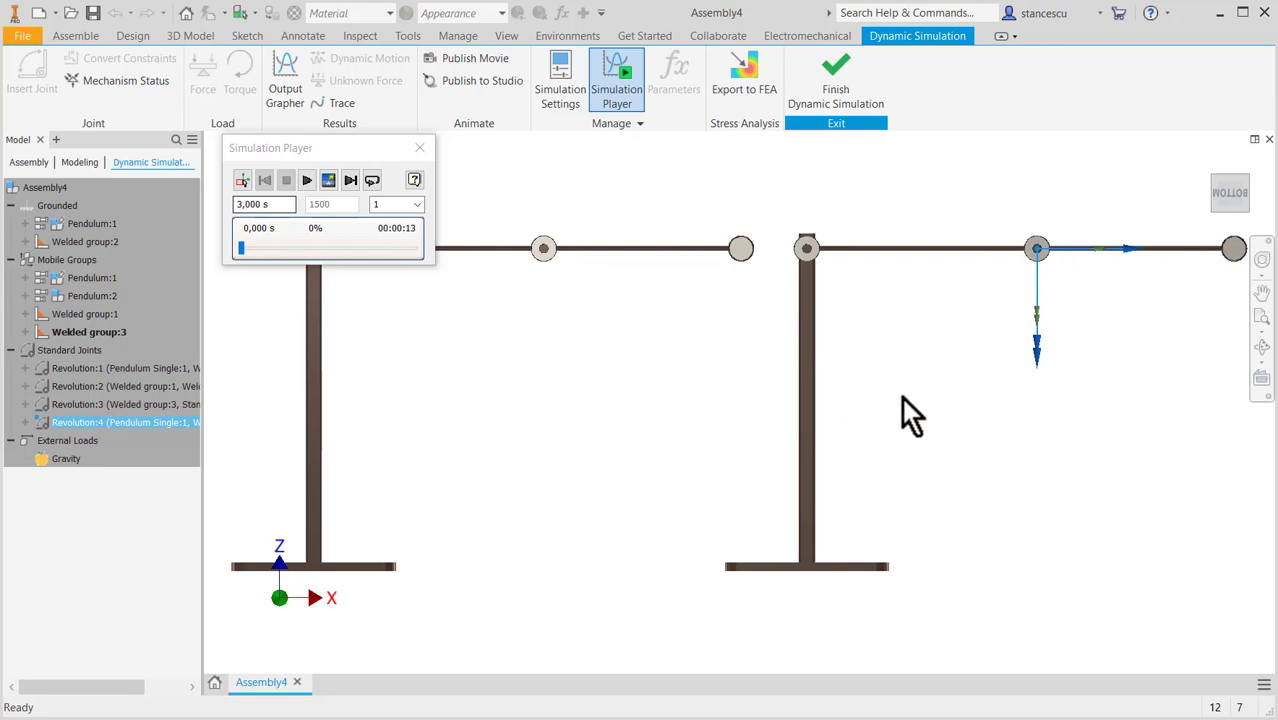
scroll(912, 340, "down", 3)
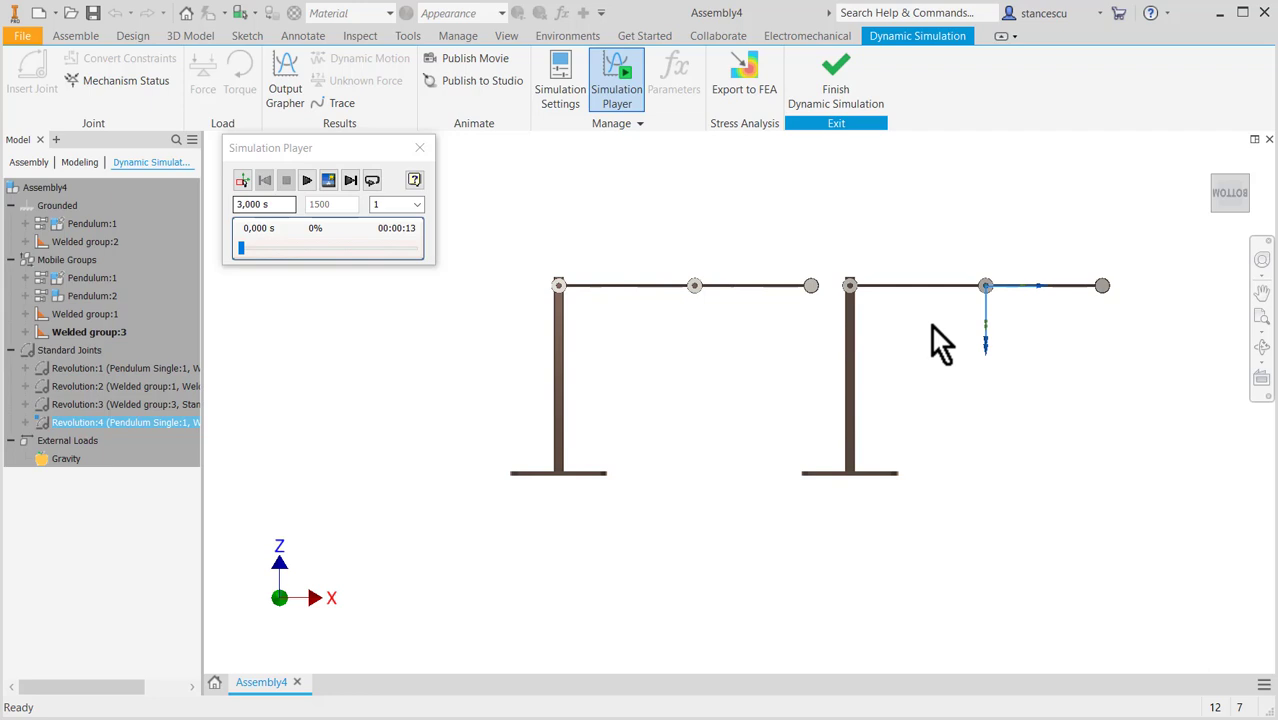
Return to construction mode and swing the second pendulum's end weight over to overlap the first pendulum's end weight
left_click(243, 181)
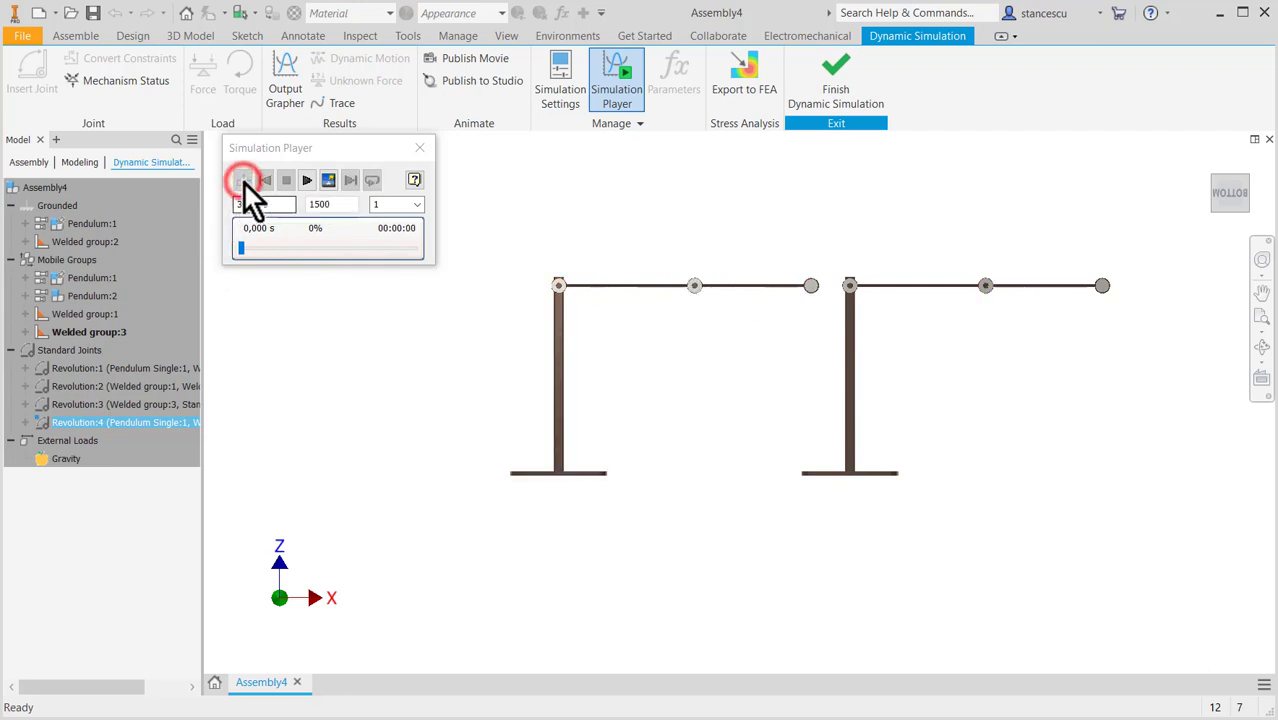
left_click_drag(1101, 290, 821, 258)
scroll(821, 258, "down", 3)
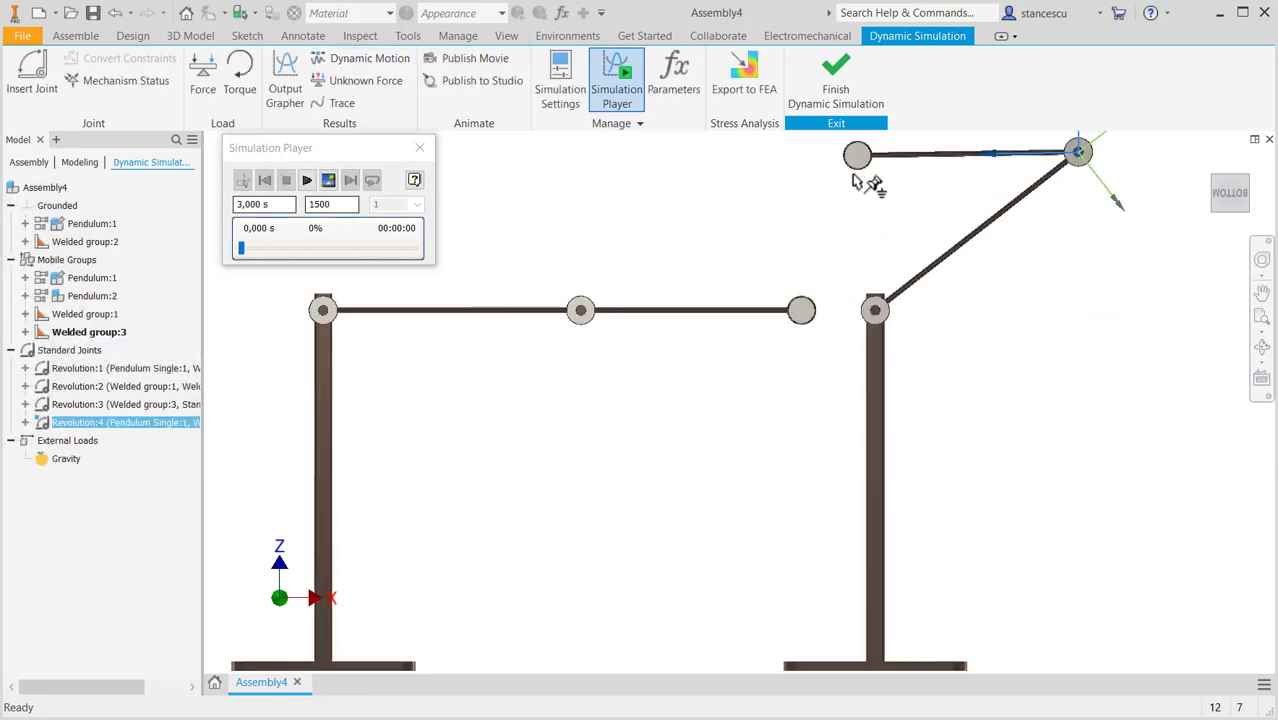
left_click_drag(857, 156, 806, 268)
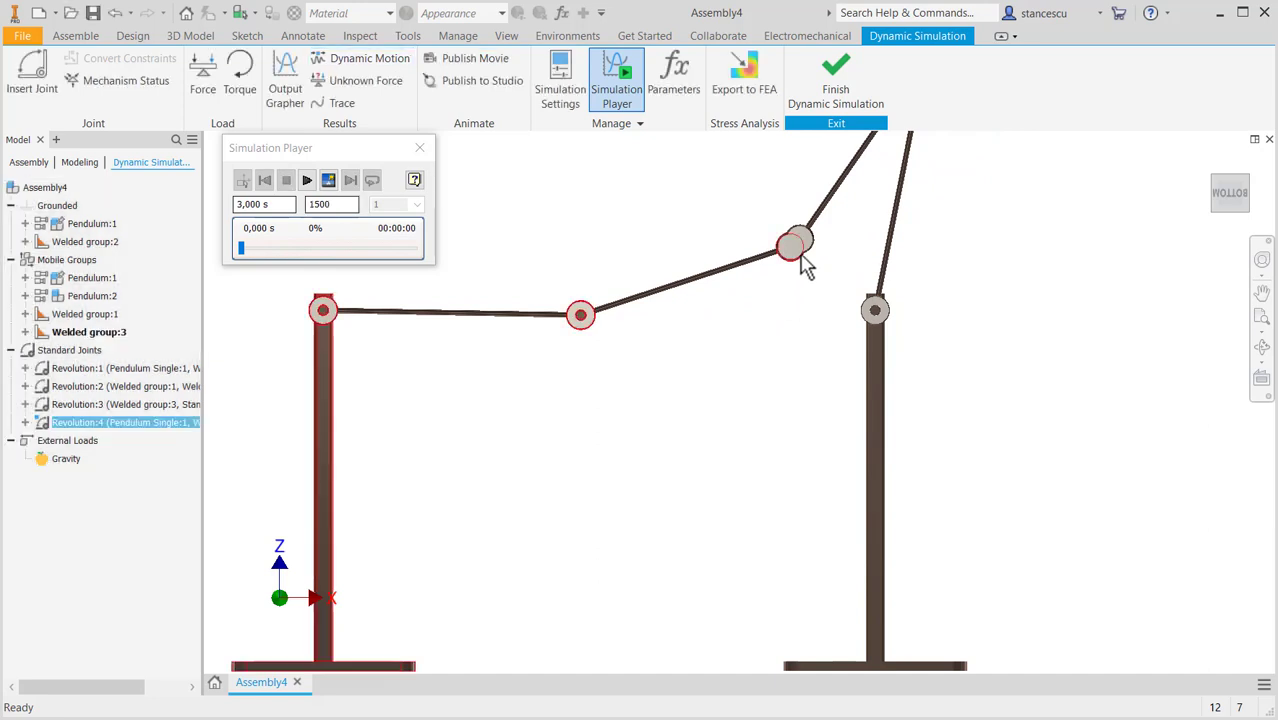
Examine the overlapping end weights up close from an angle and move them slightly apart
middle_click_drag(827, 251, 805, 440, "shift")
scroll(808, 413, "down", 5)
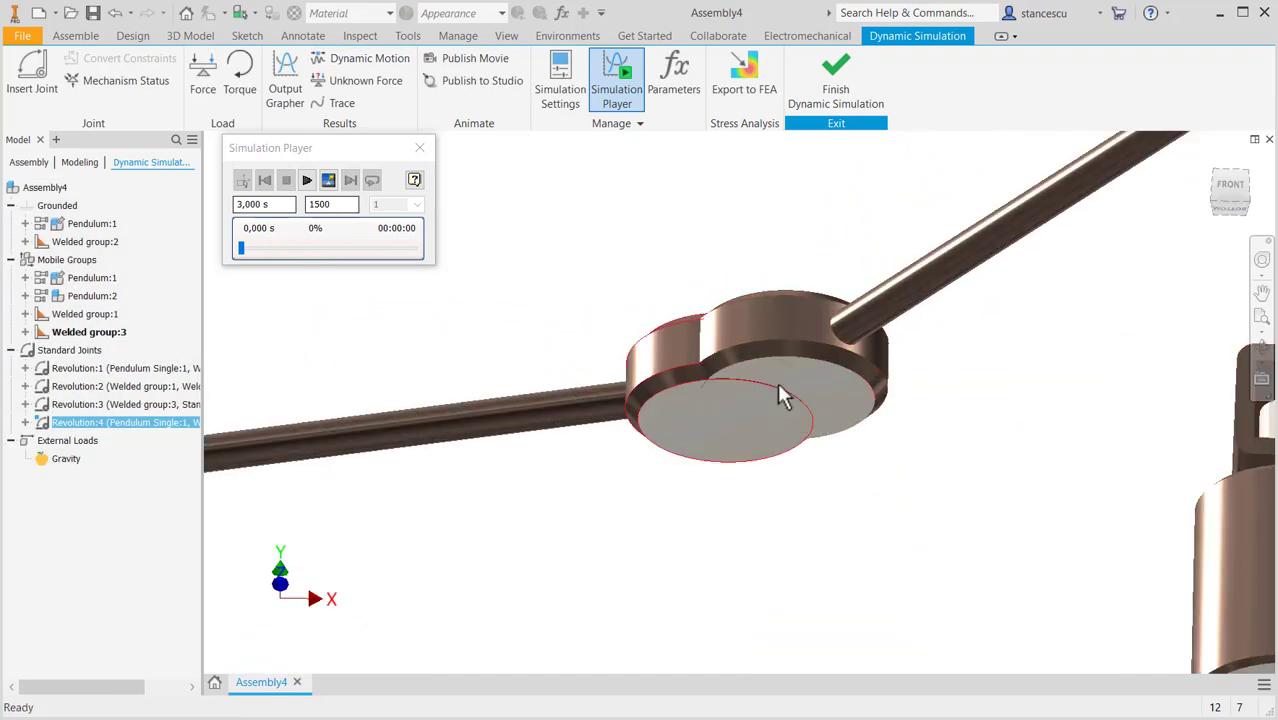
left_click_drag(774, 365, 808, 505)
mouse_move(835, 523)
middle_mouse_down("shift")
mouse_move(841, 408)
mouse_move(840, 500)
middle_mouse_up("shift")
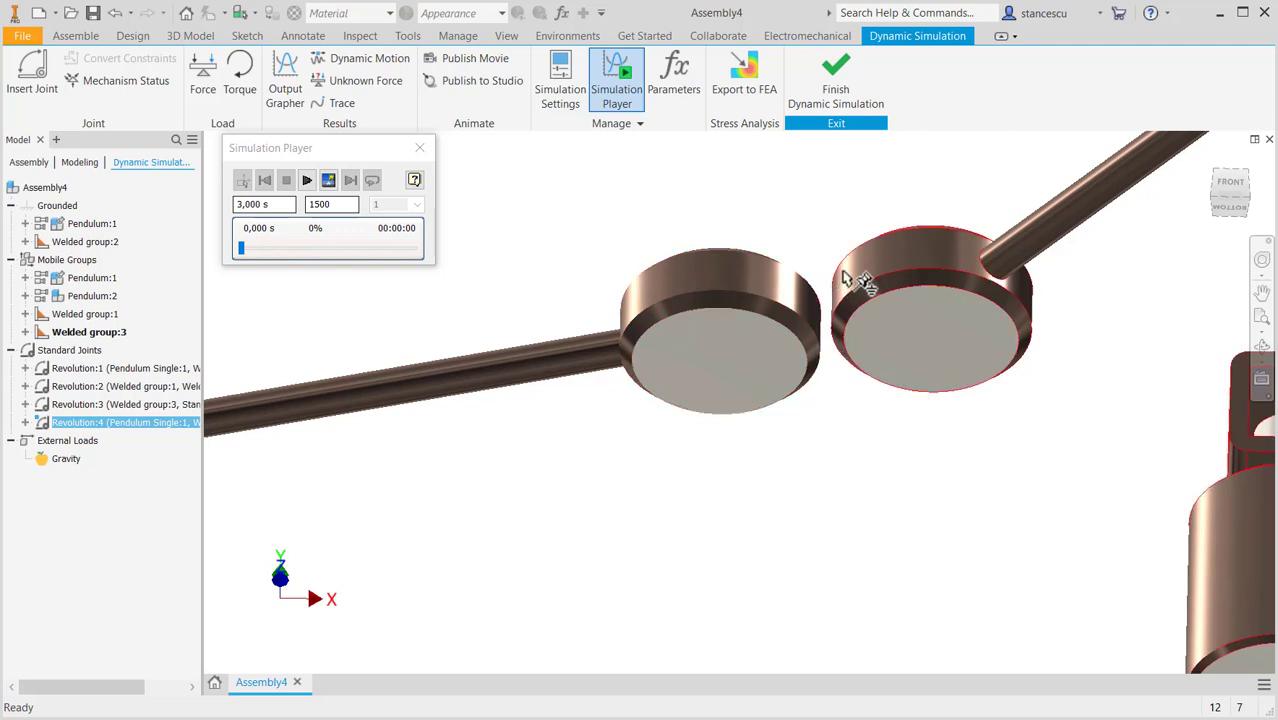
left_click(547, 201)
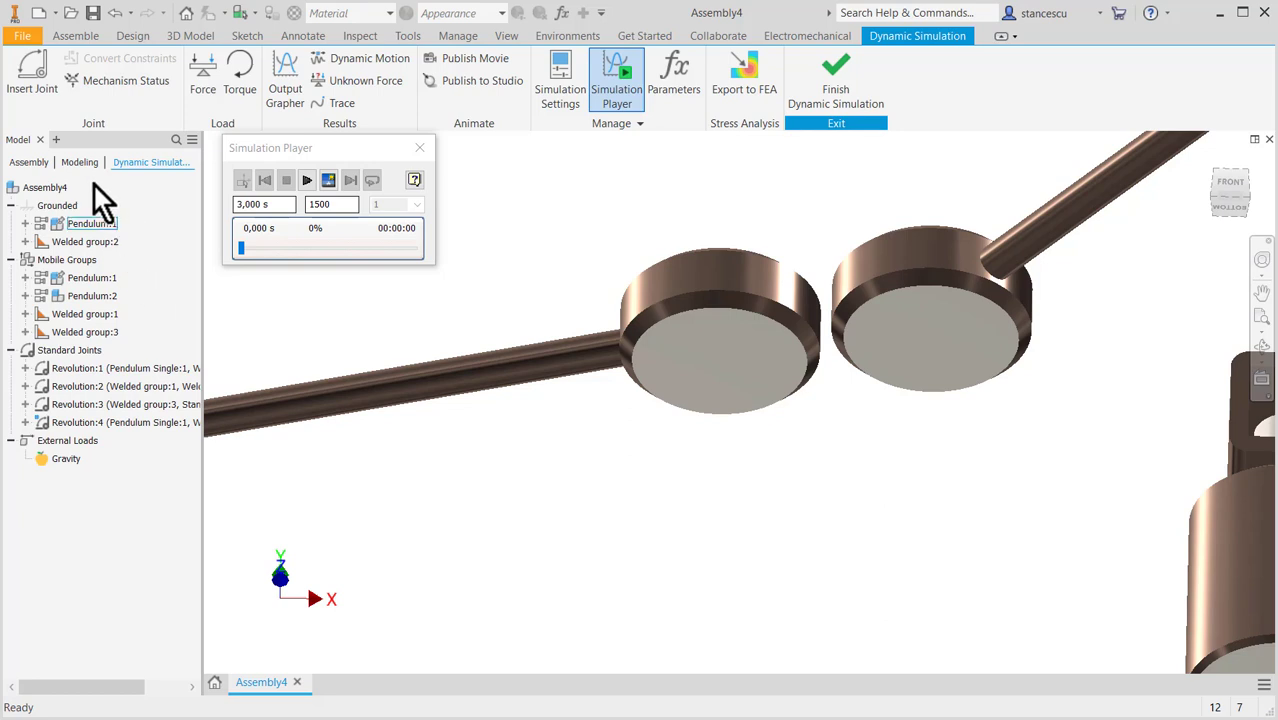
Insert a 2D Contact joint between the circular face edges of the two pendulums' end weights
left_click(26, 71)
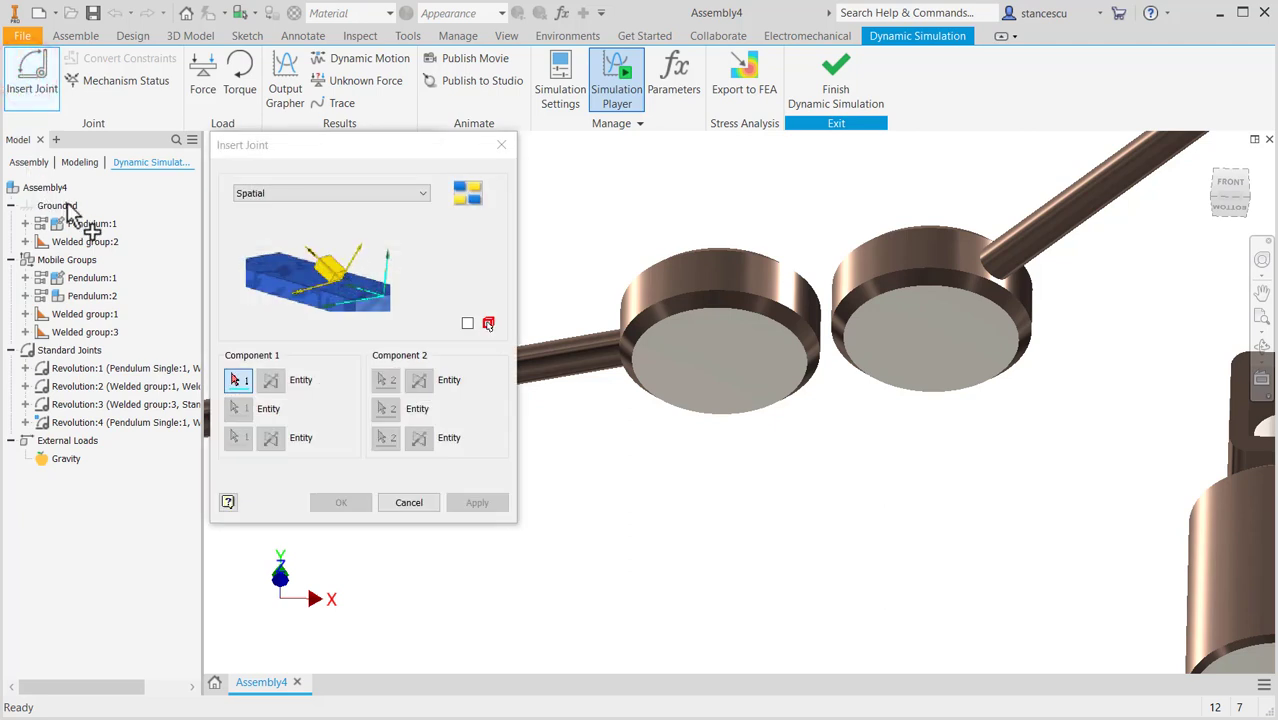
left_click(420, 194)
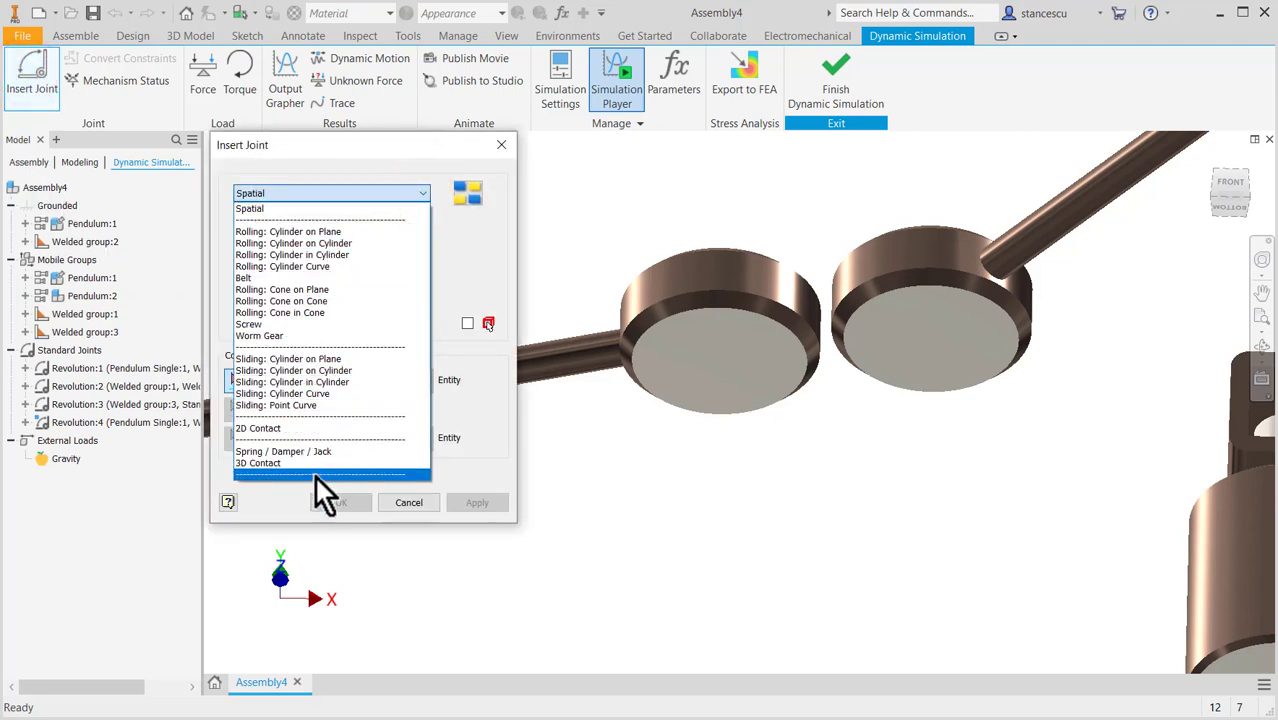
left_click(421, 195)
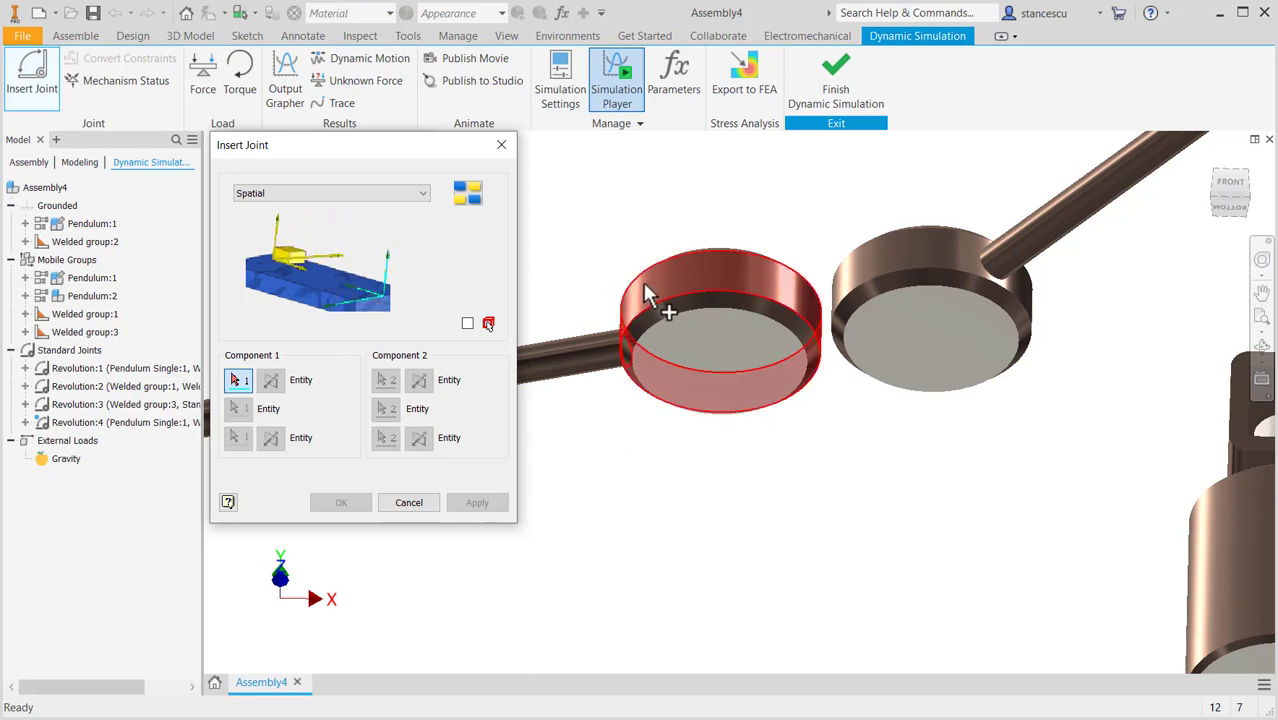
left_click(424, 195)
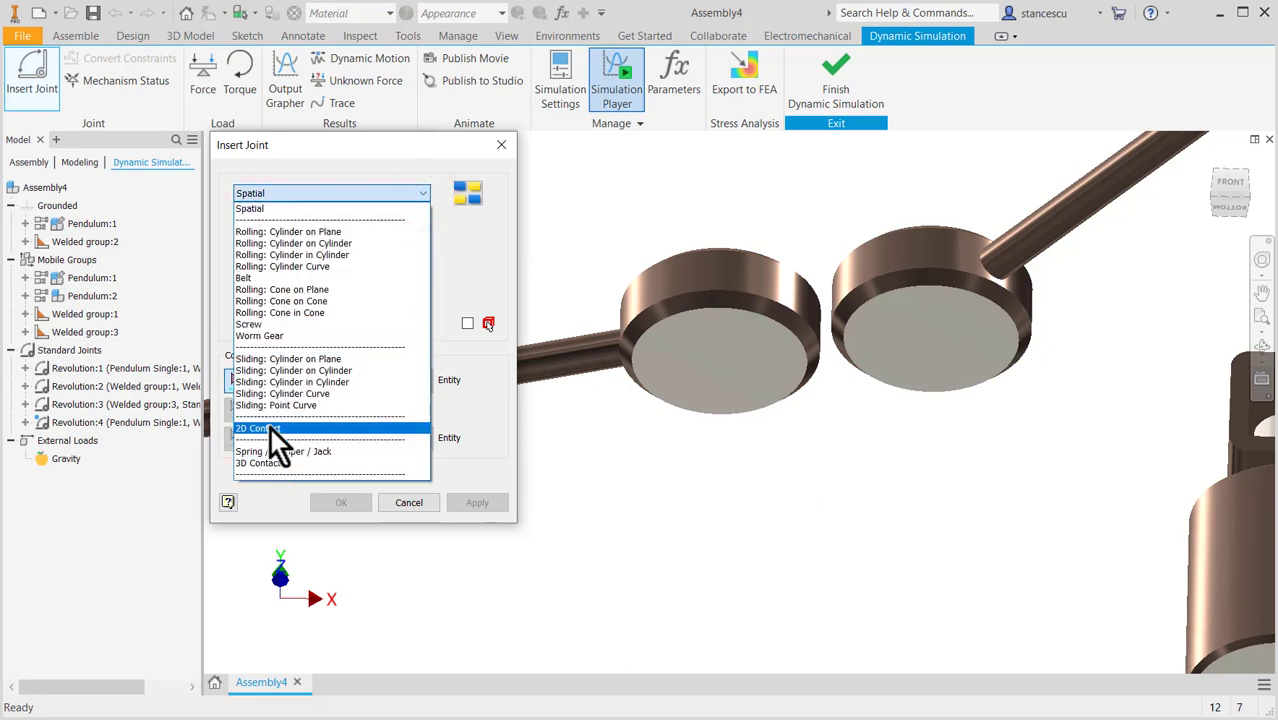
left_click(269, 428)
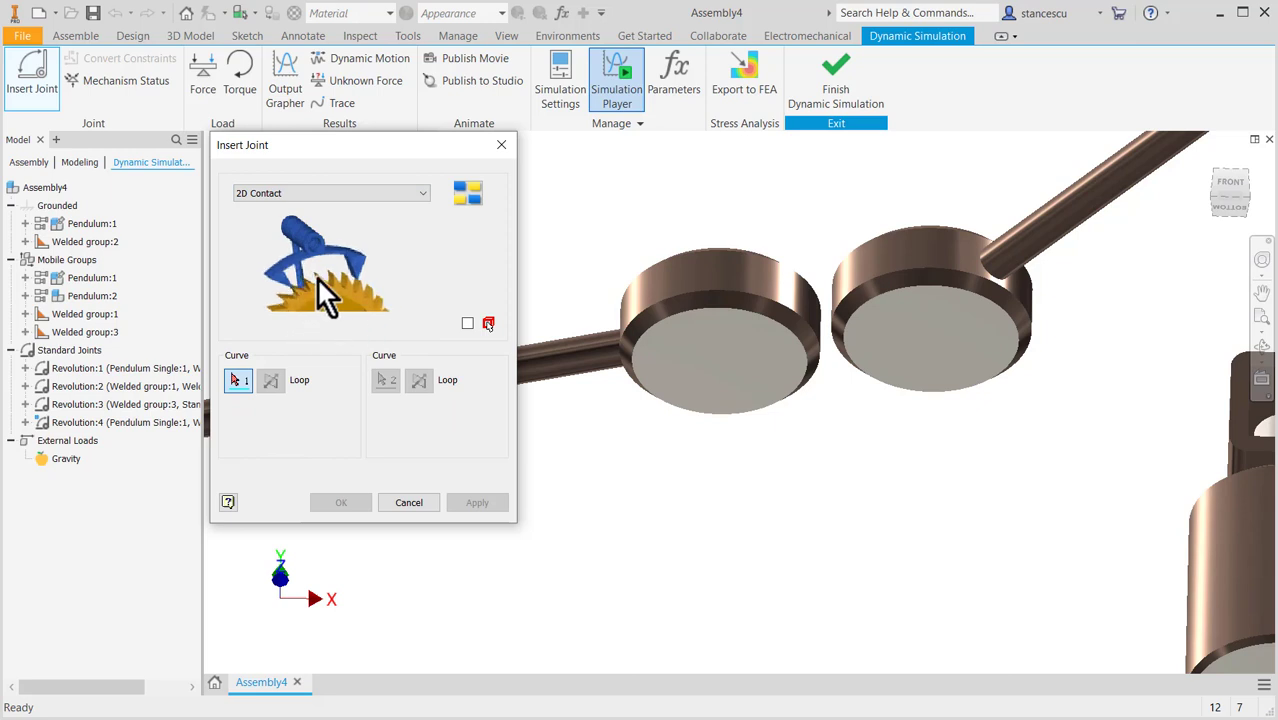
left_click(786, 328)
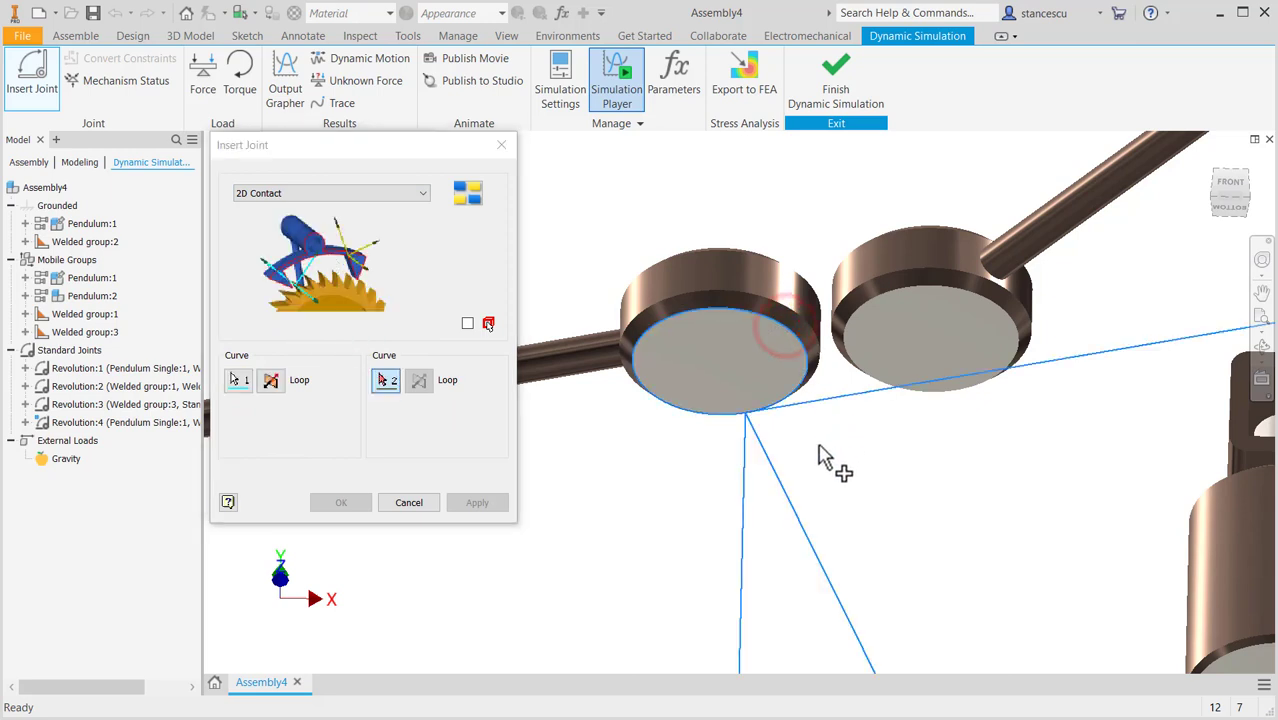
left_click(851, 368)
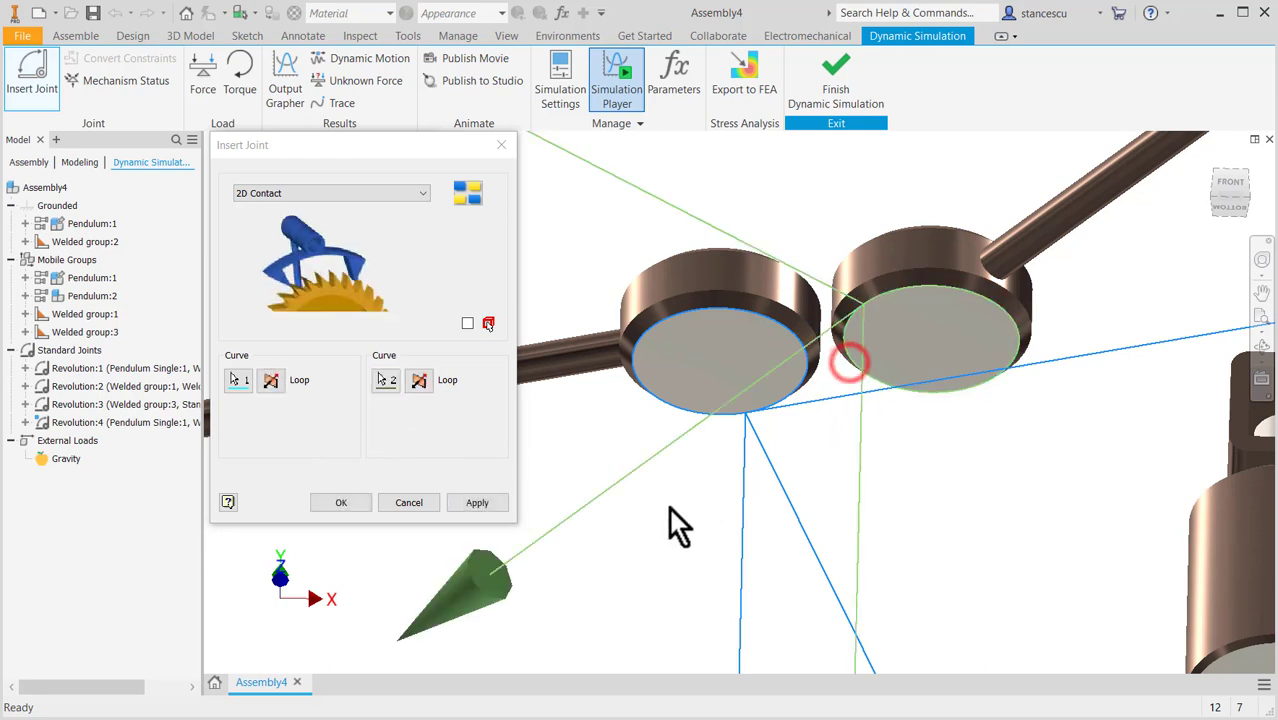
left_click(337, 505)
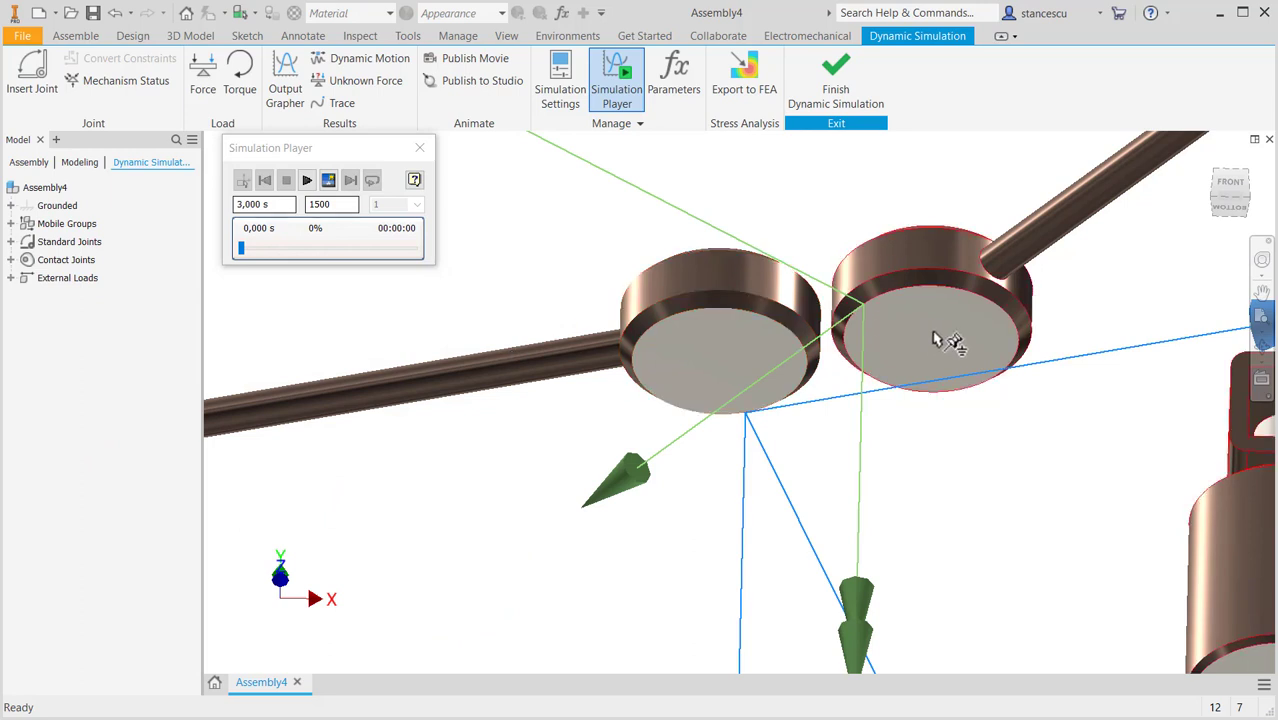
Push the second pendulum's end weight against the first one, also in face-on view, to test the contact
left_click_drag(945, 340, 823, 356)
left_click_drag(855, 291, 850, 450)
left_click(1232, 208)
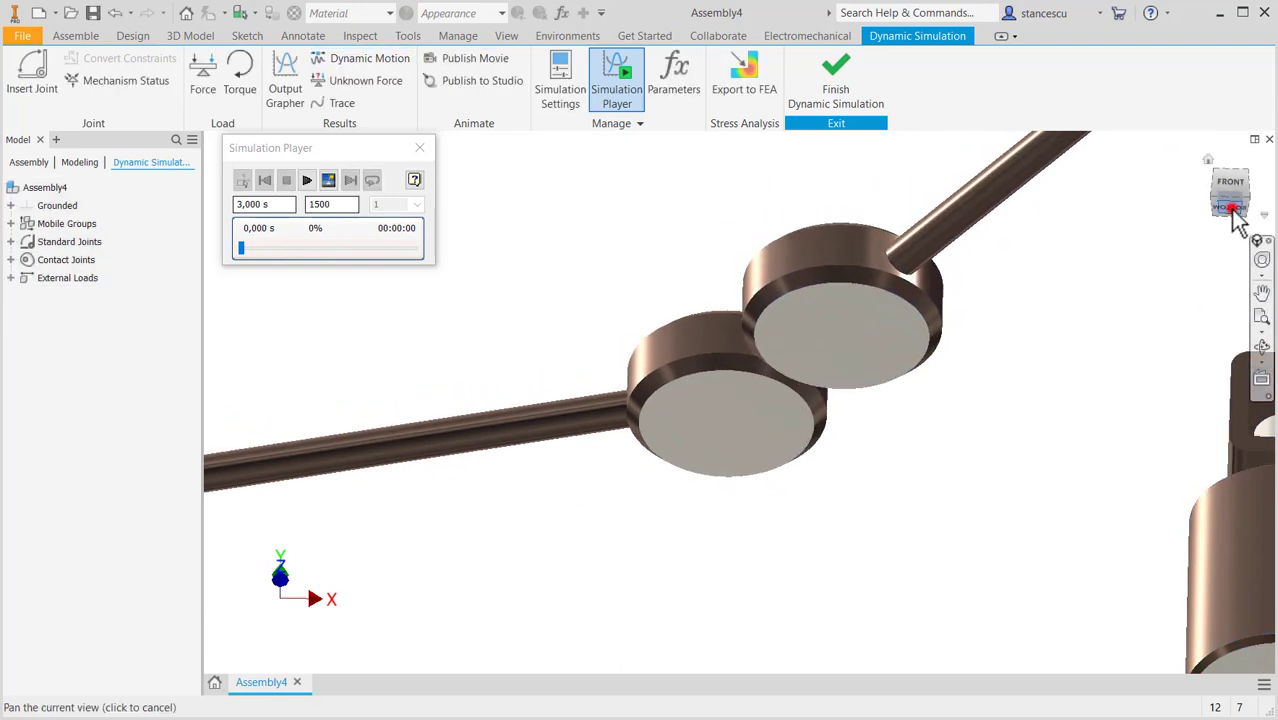
scroll(746, 366, "down", 6)
scroll(687, 368, "up", 7)
middle_click_drag(642, 371, 695, 443)
scroll(695, 447, "down", 5)
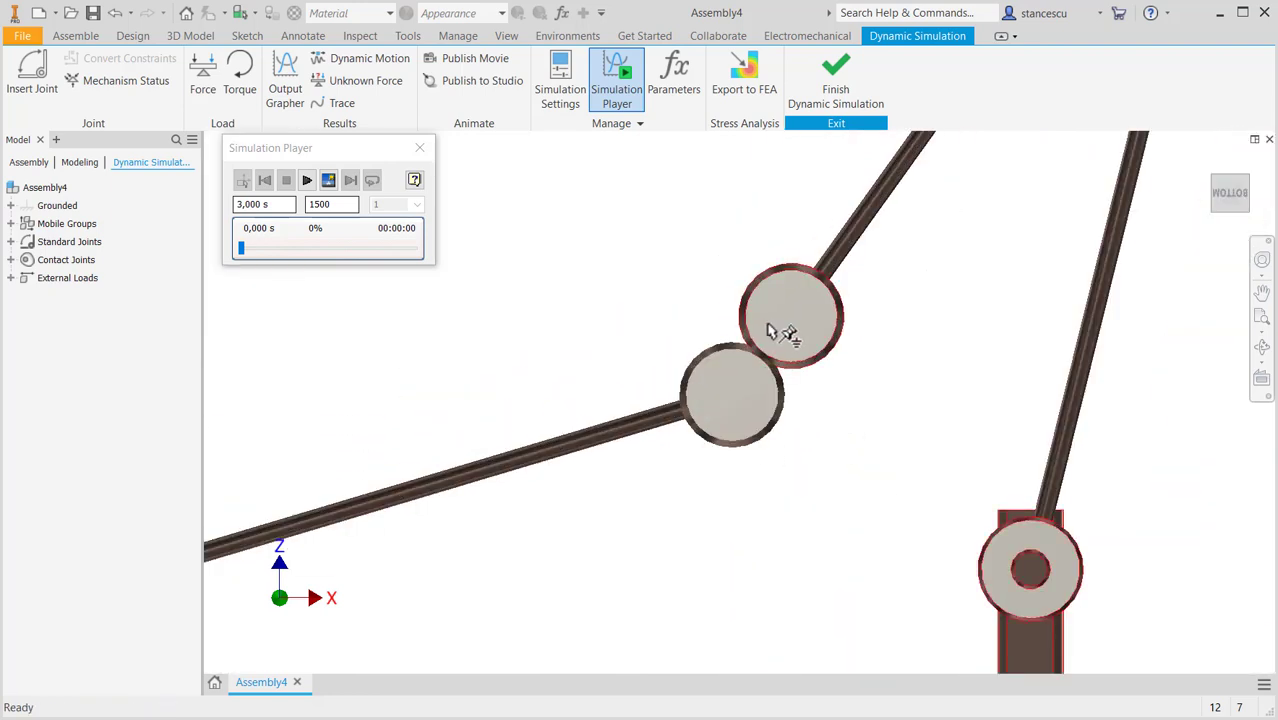
left_click_drag(785, 343, 724, 395)
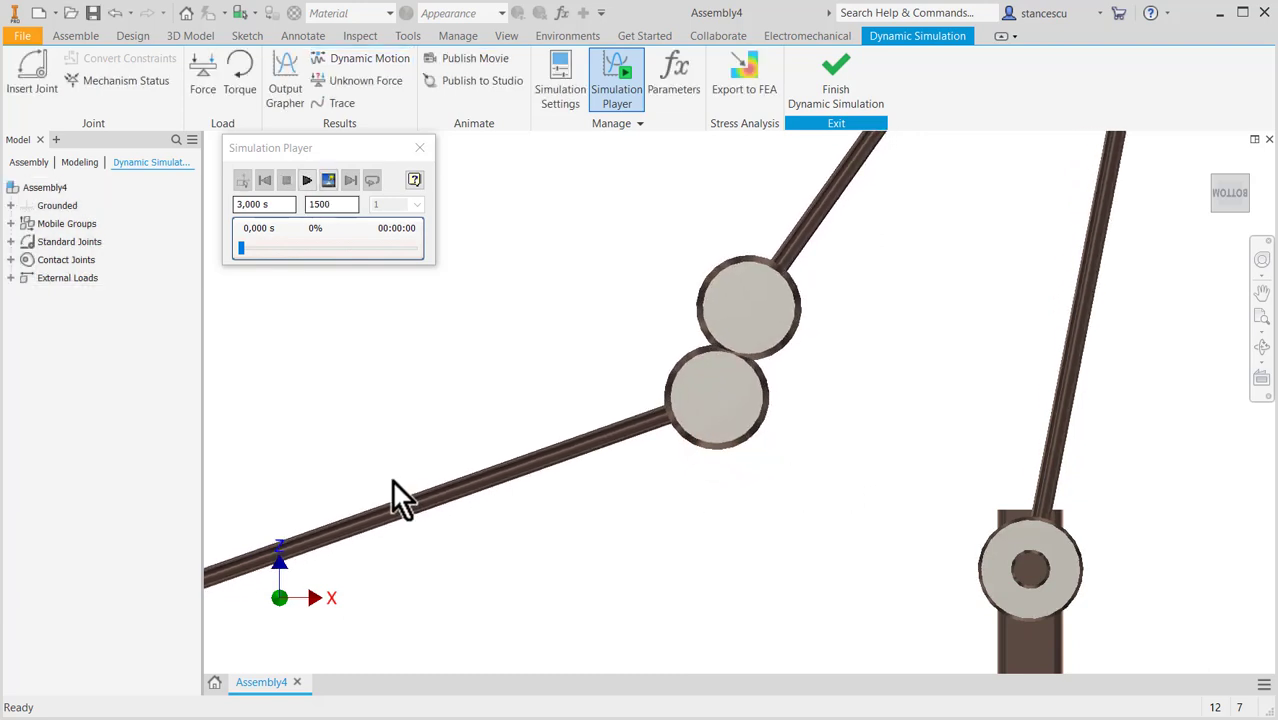